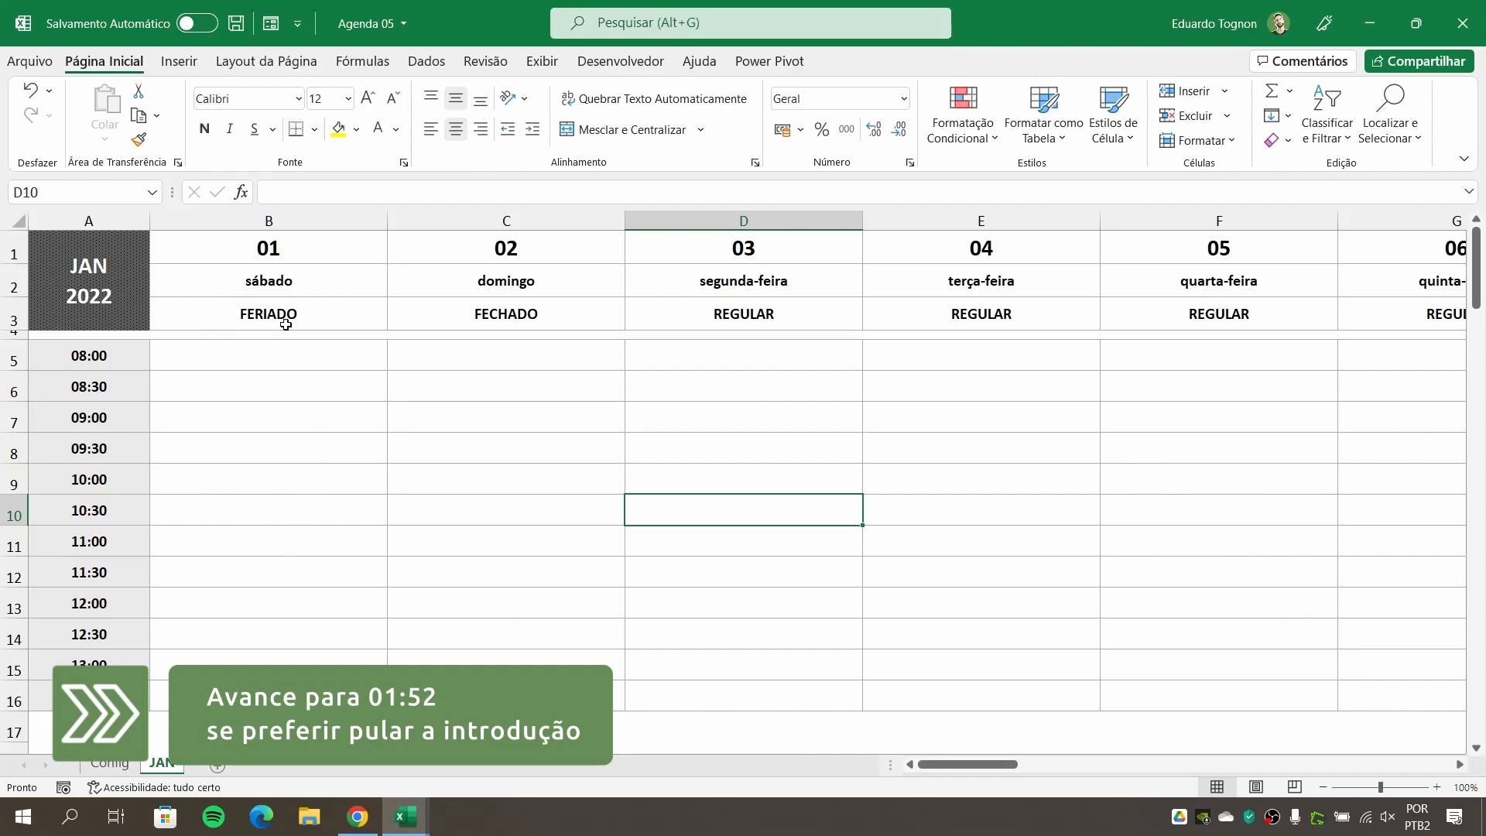
View the available status options for day 01 in cell B3 of the JAN sheet without choosing one.
click(261, 308)
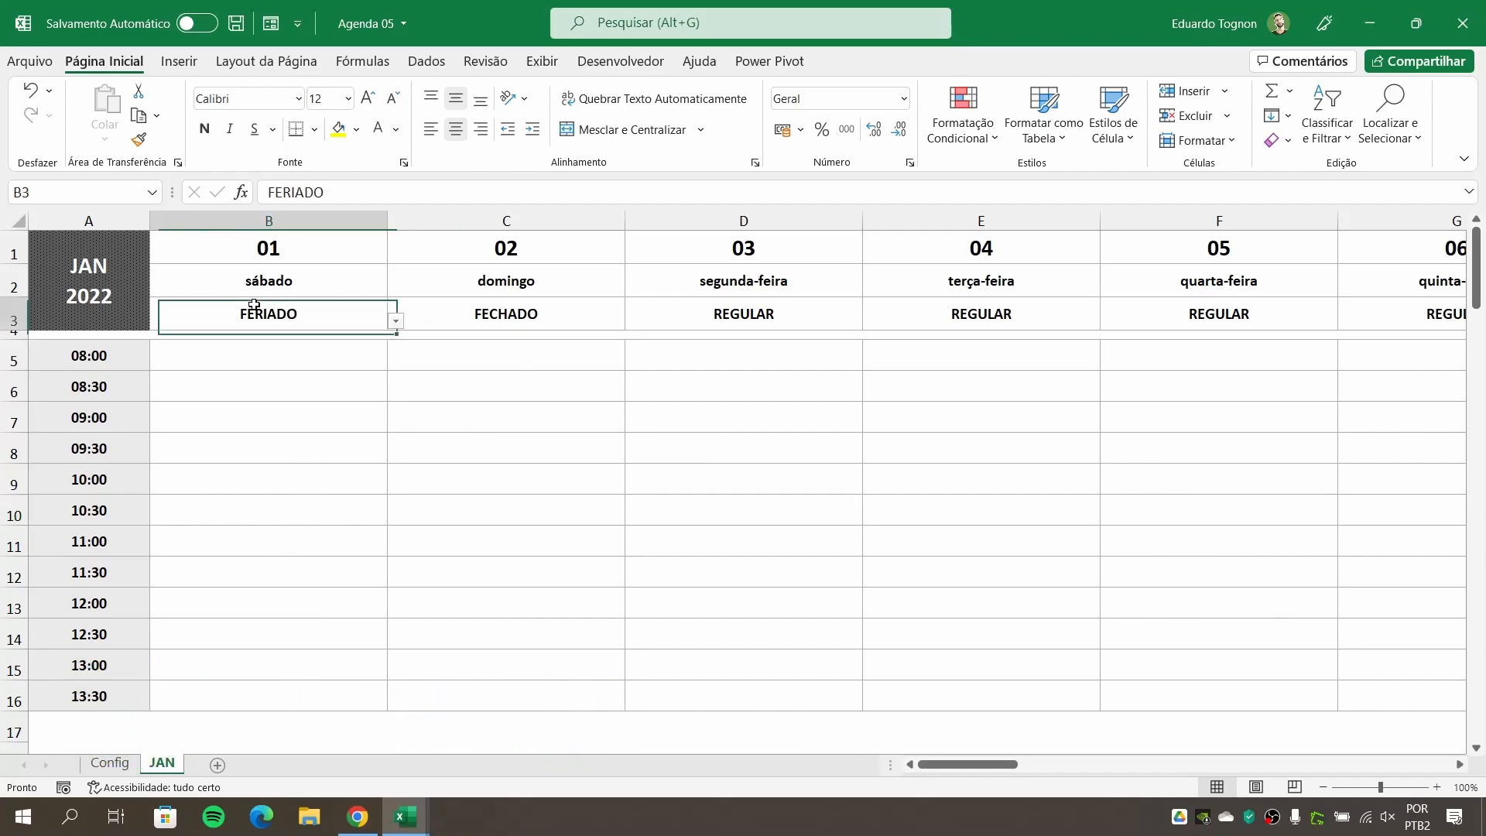
click(395, 320)
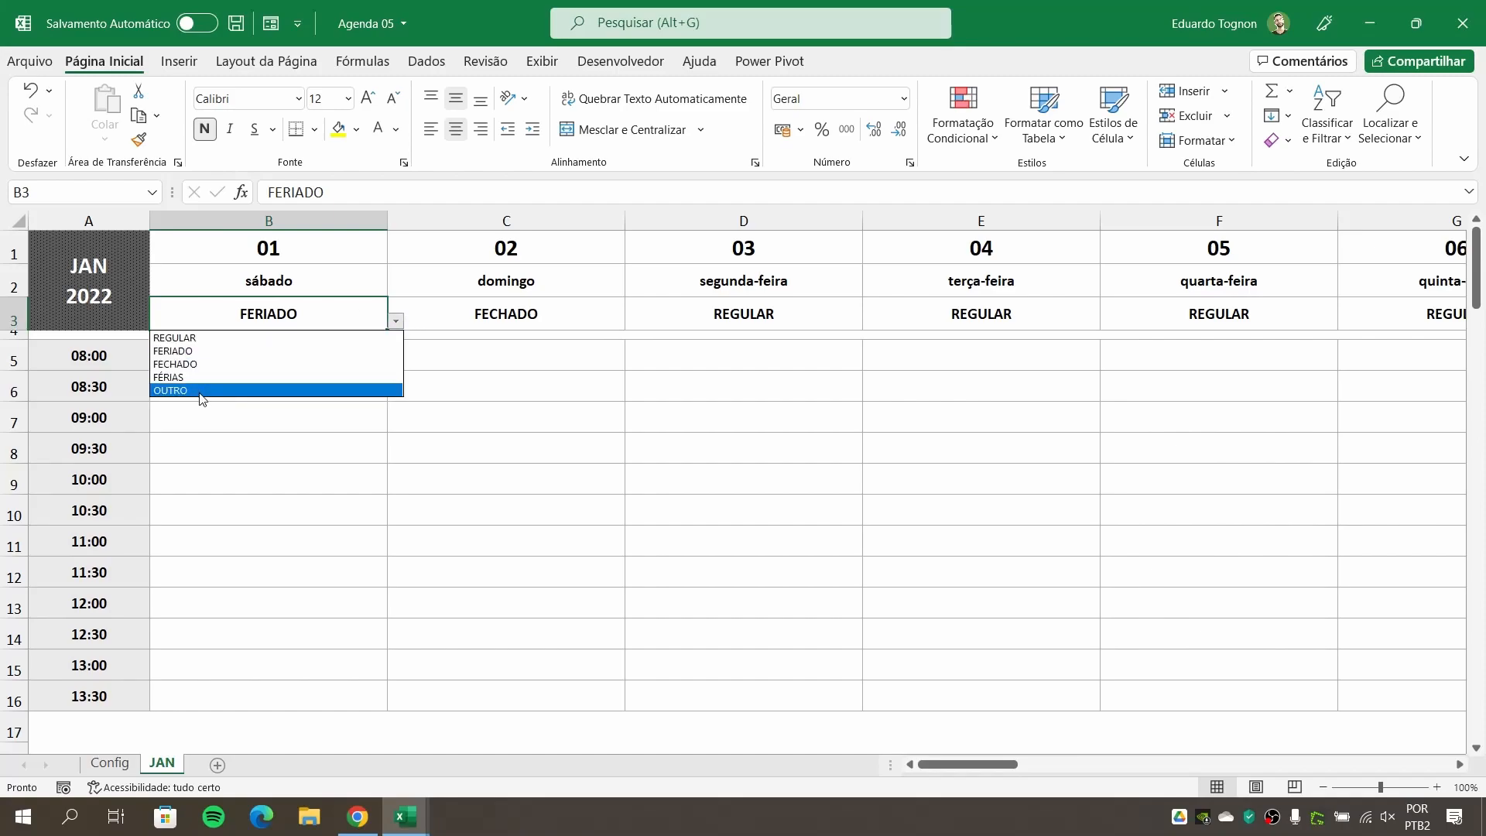
click(250, 490)
Switch to the Agenda 2022 workbook, try the FECHADO status in cell B3, and restore it to FÉRIAS.
mouse_move(428, 816)
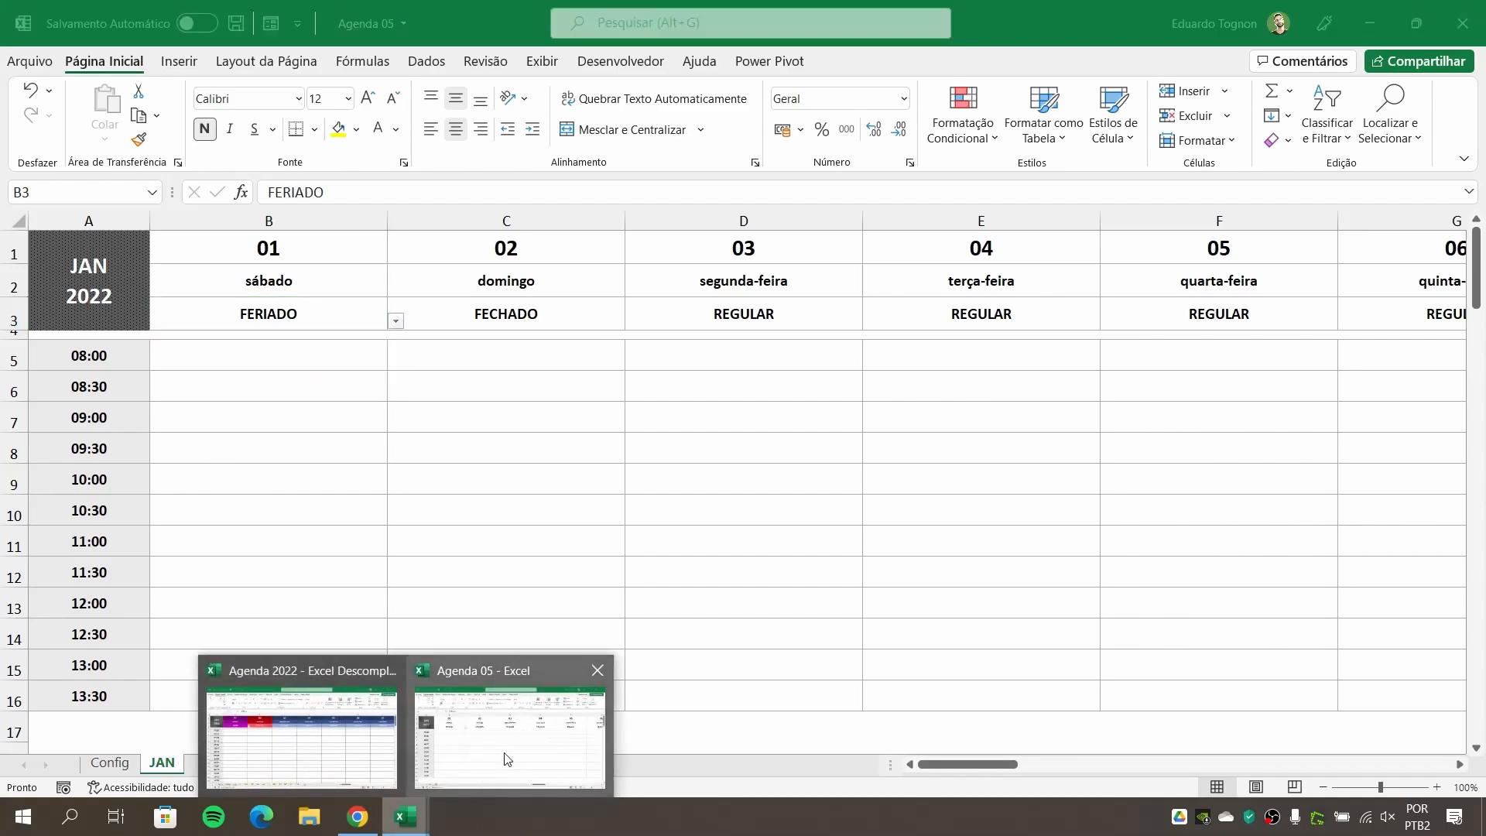
click(353, 729)
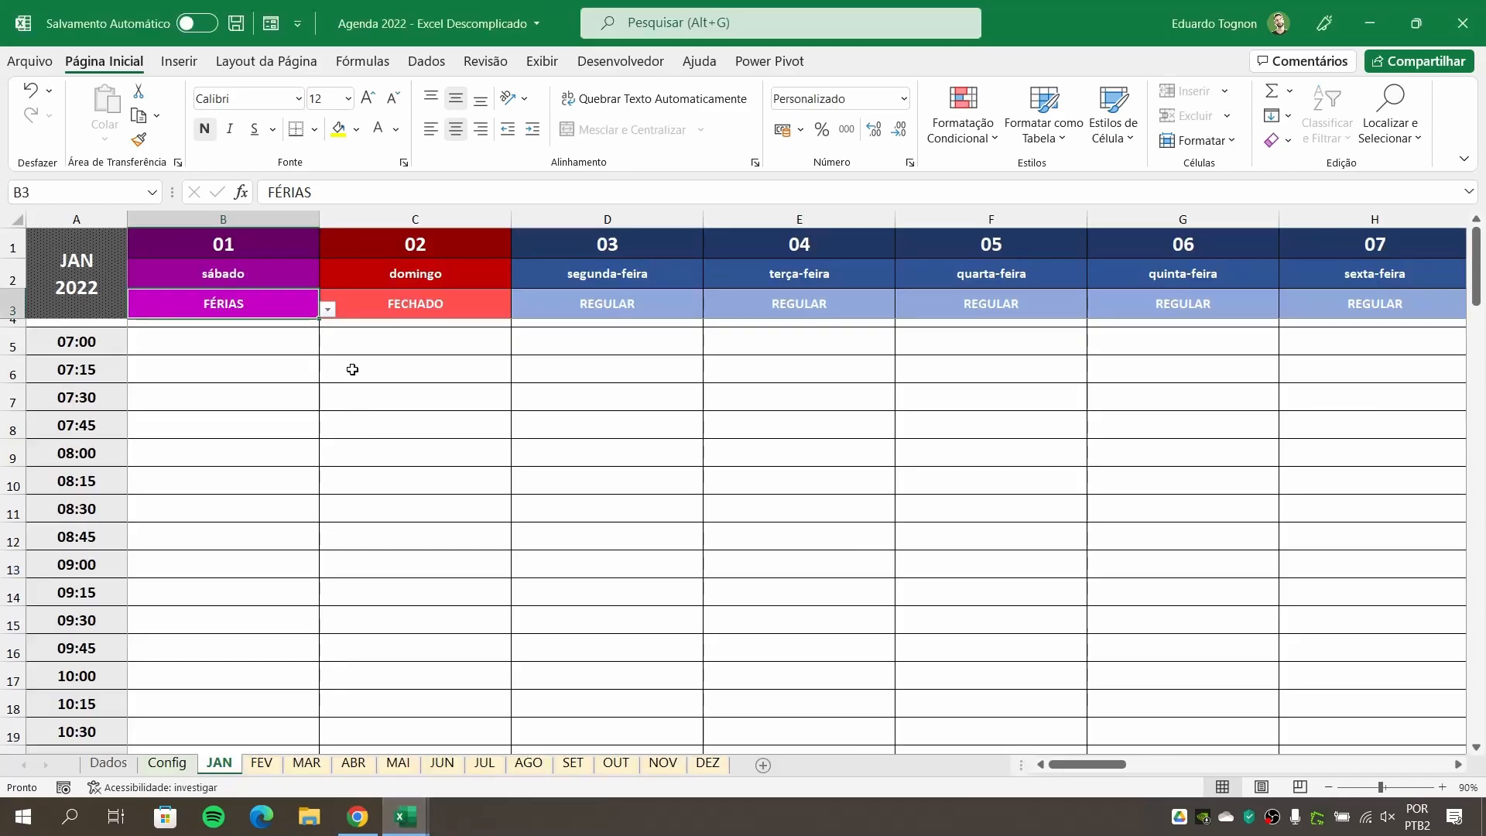
click(328, 309)
click(175, 338)
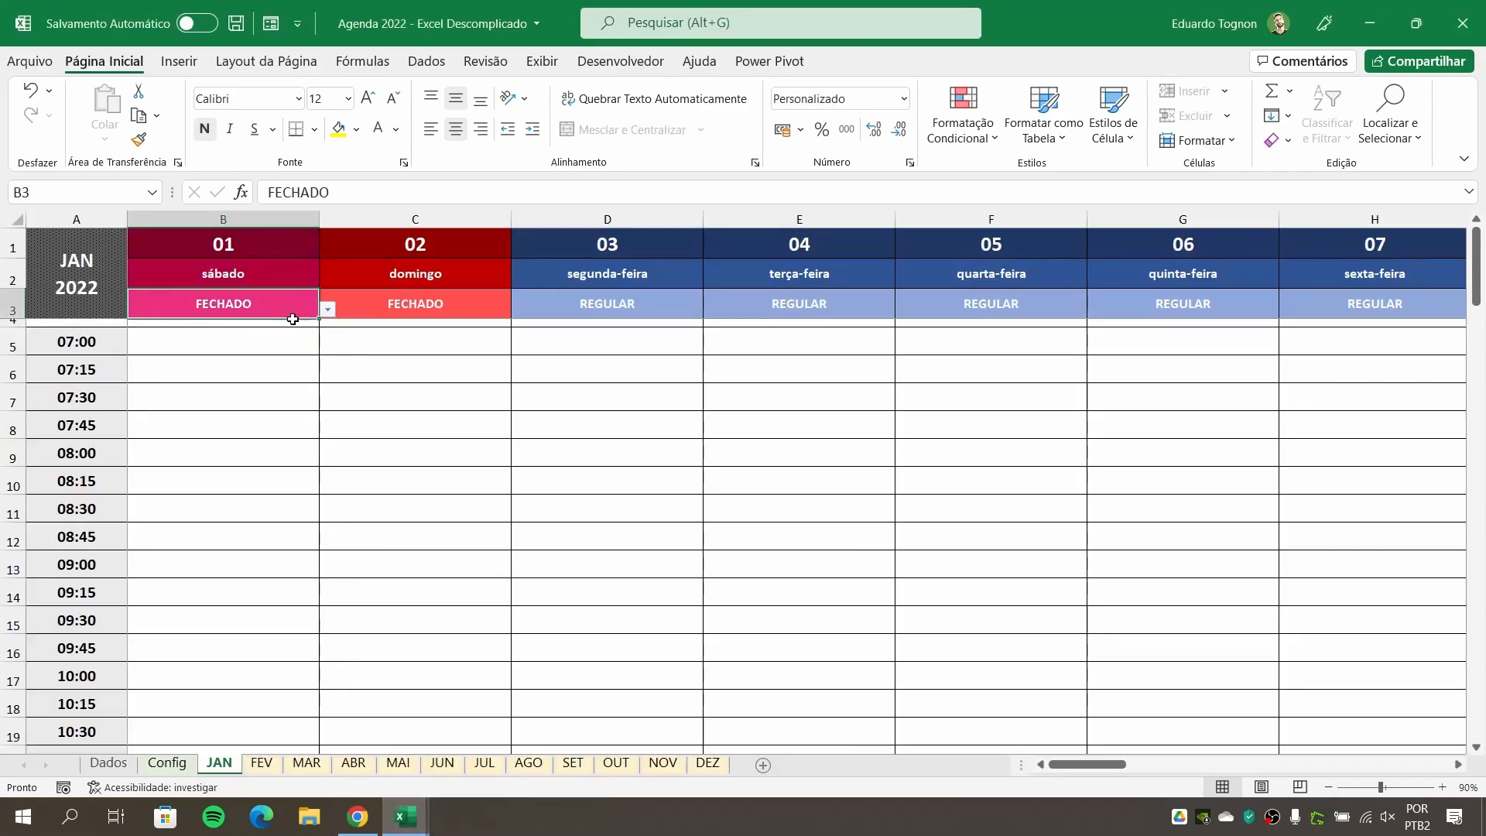
click(328, 308)
click(158, 338)
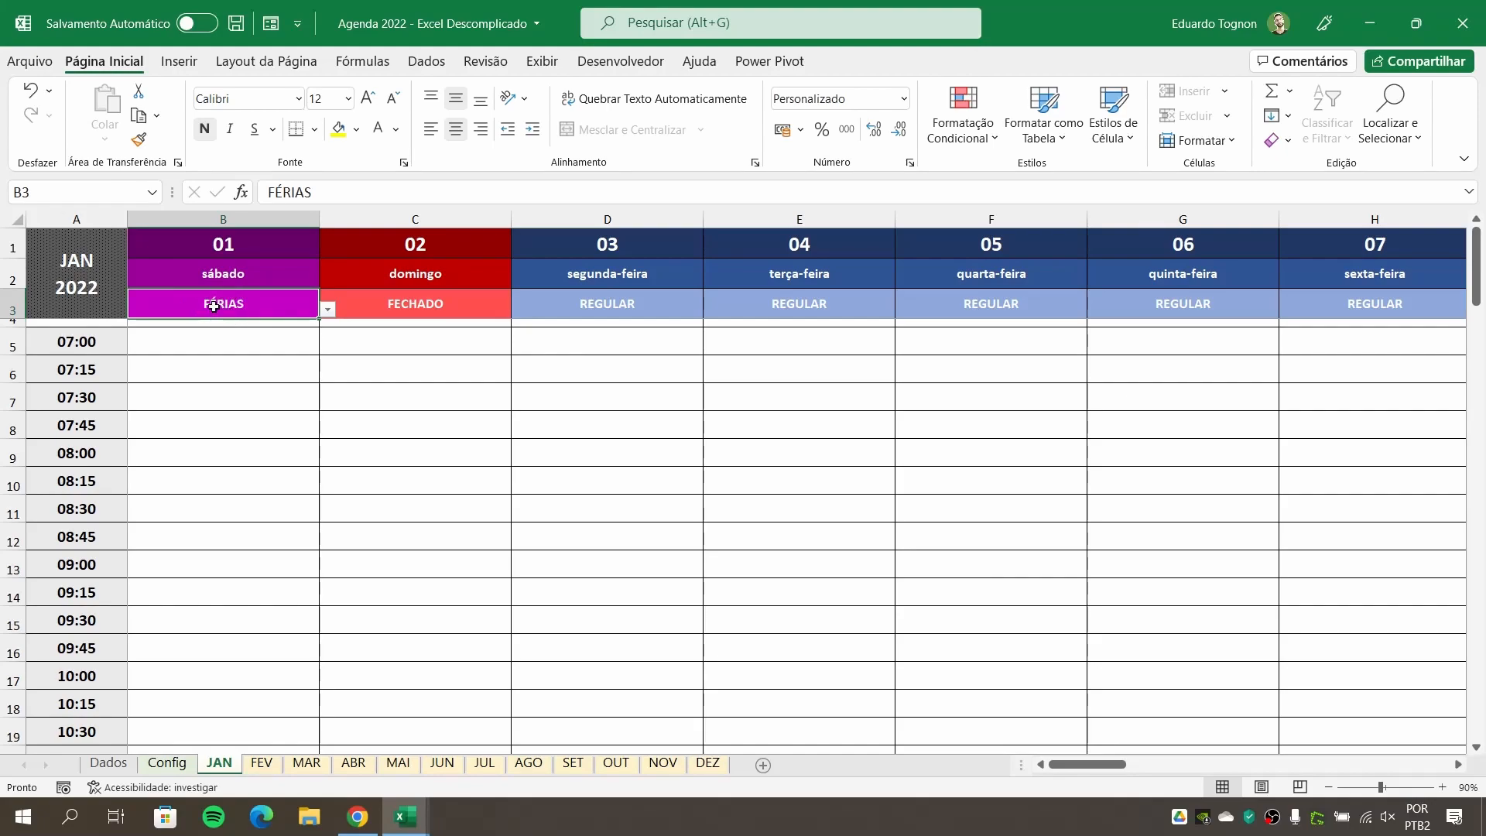
Examine how the header cells of days 01 to 03 are coloured according to the status in row 3.
drag(224, 246, 212, 303)
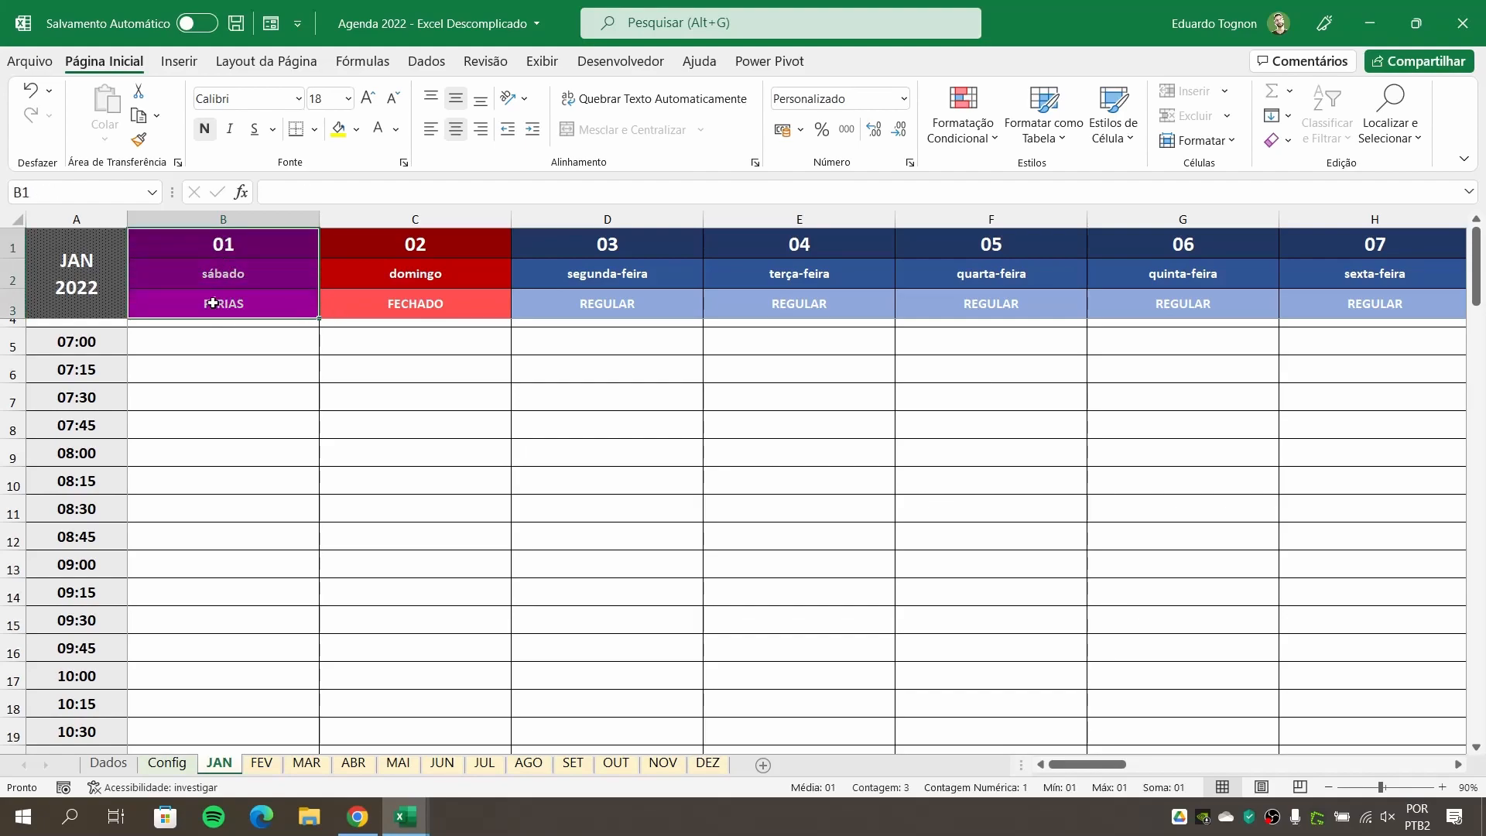
click(236, 392)
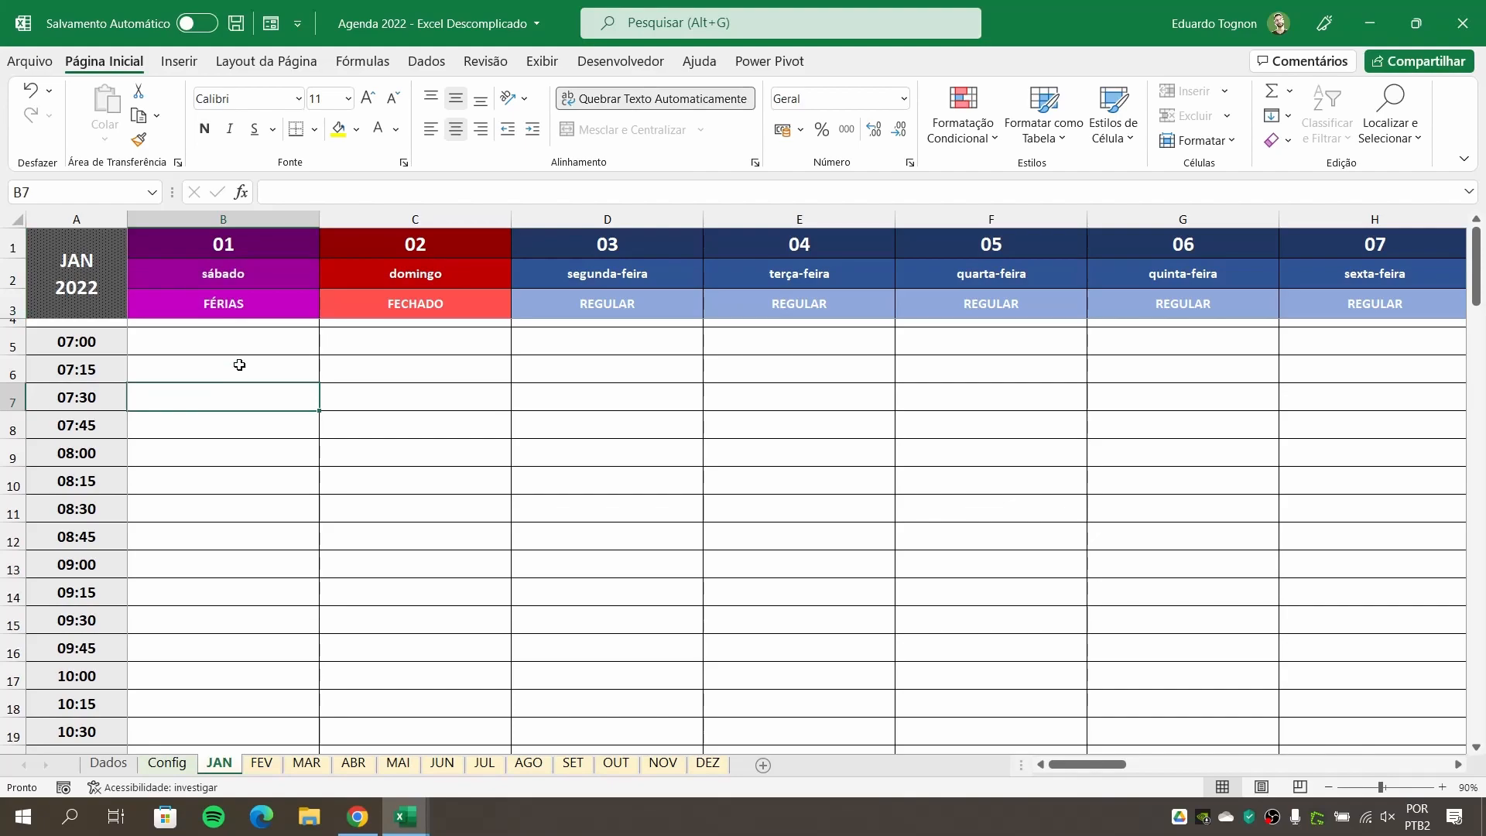
drag(246, 247, 245, 278)
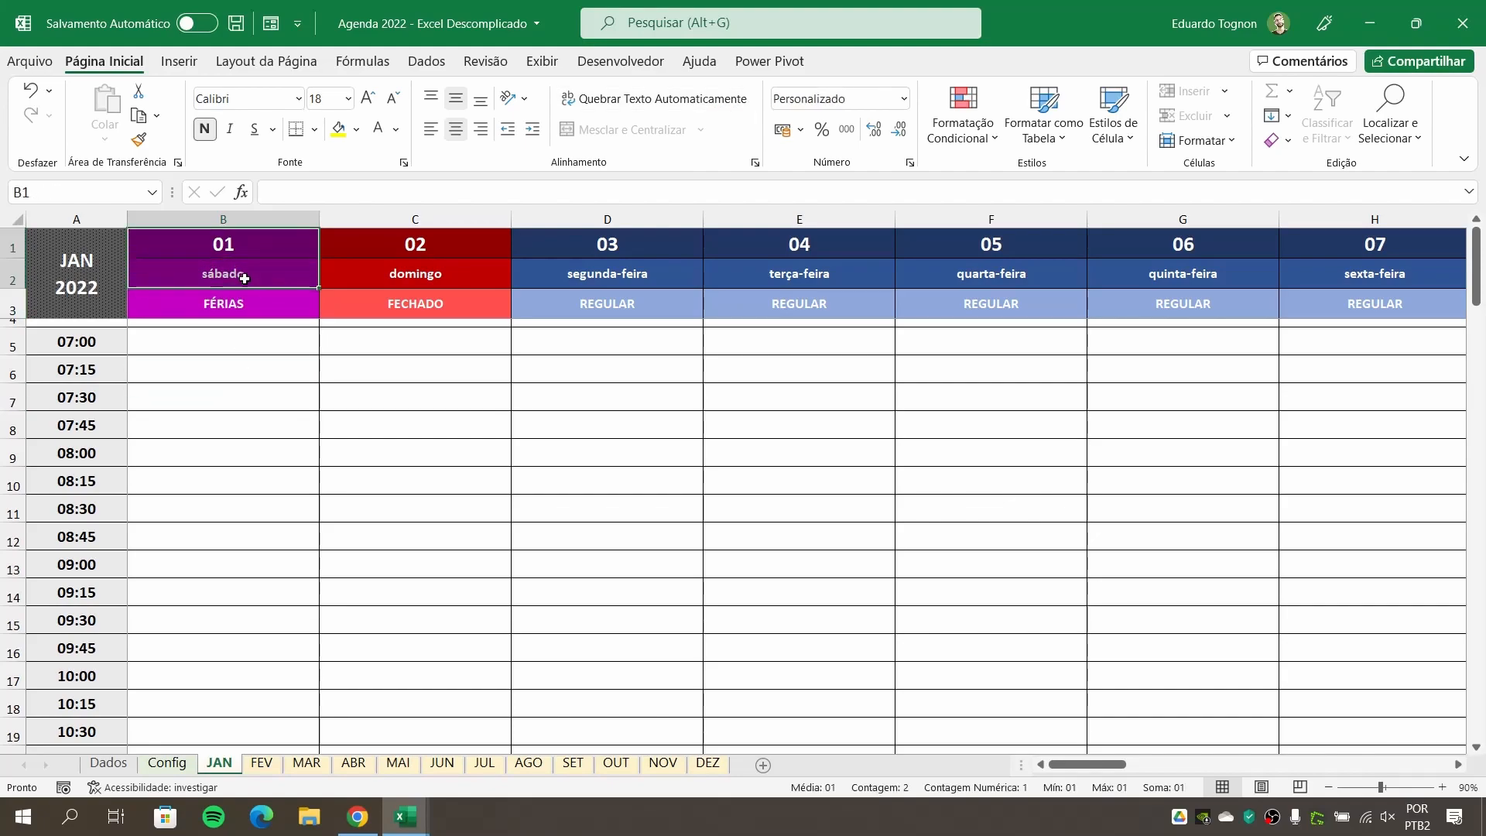
click(243, 304)
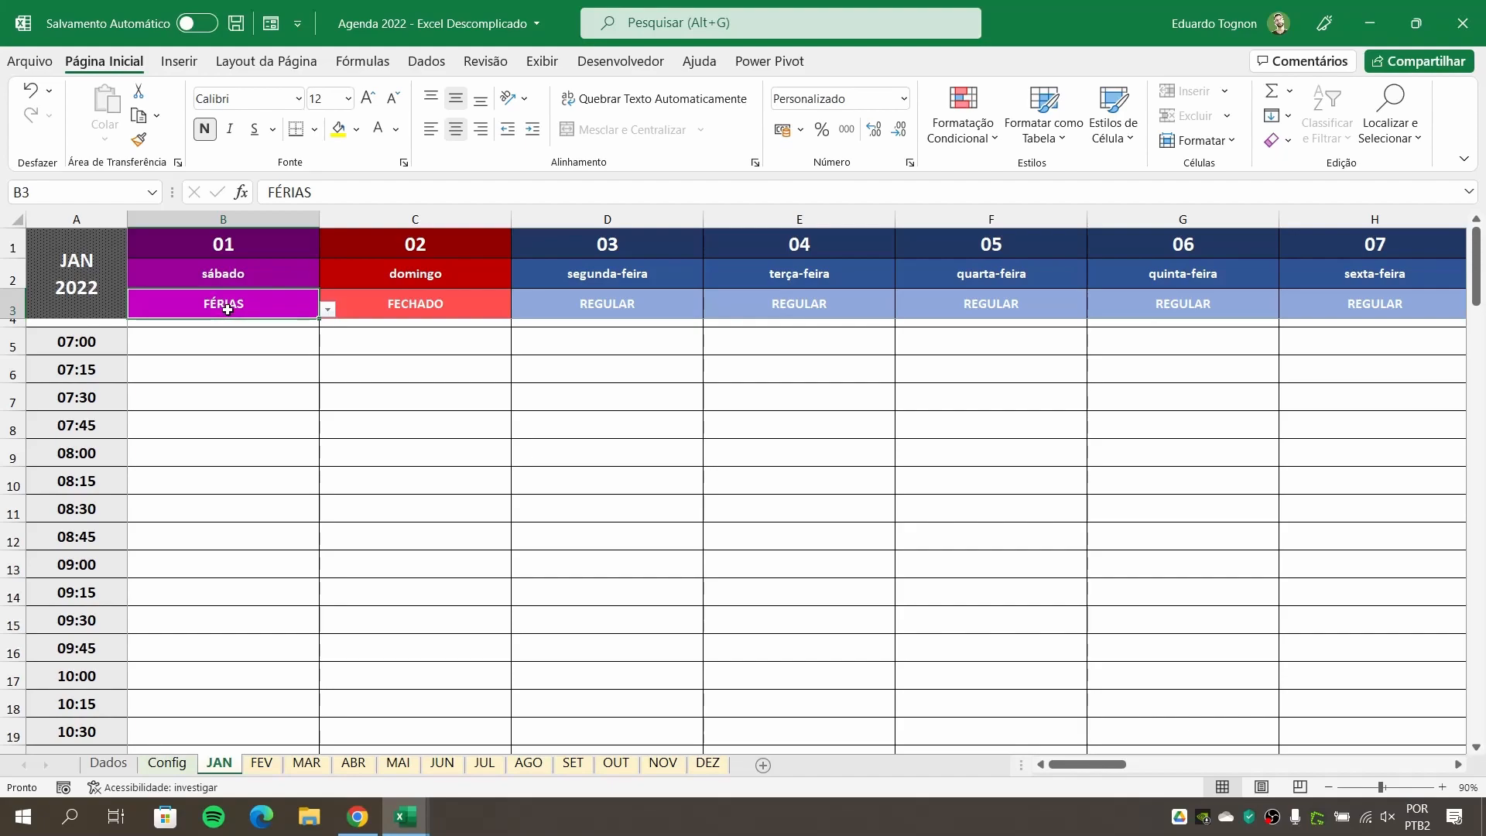
drag(238, 246, 238, 278)
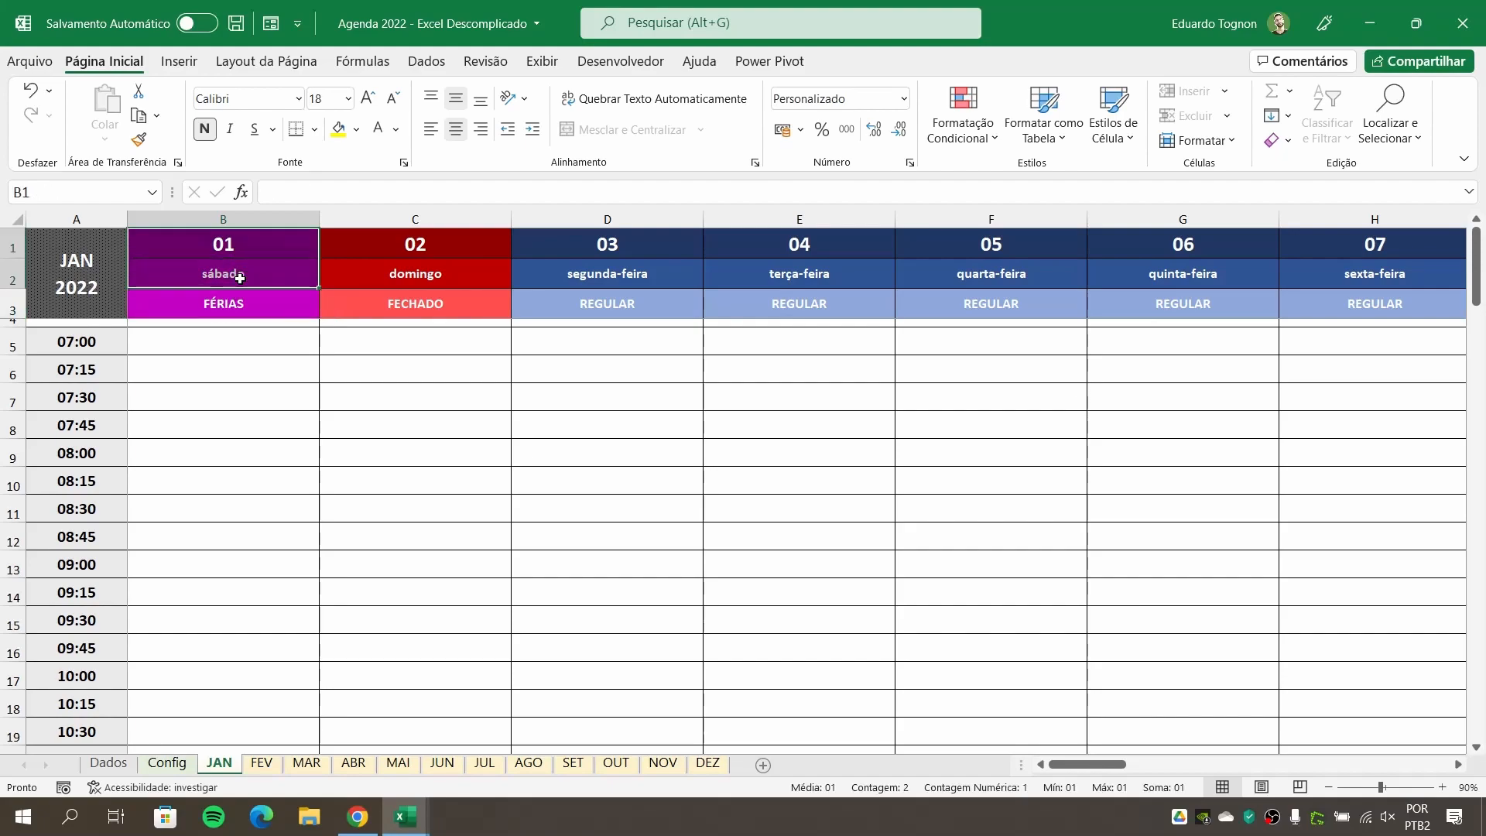
click(234, 310)
click(233, 244)
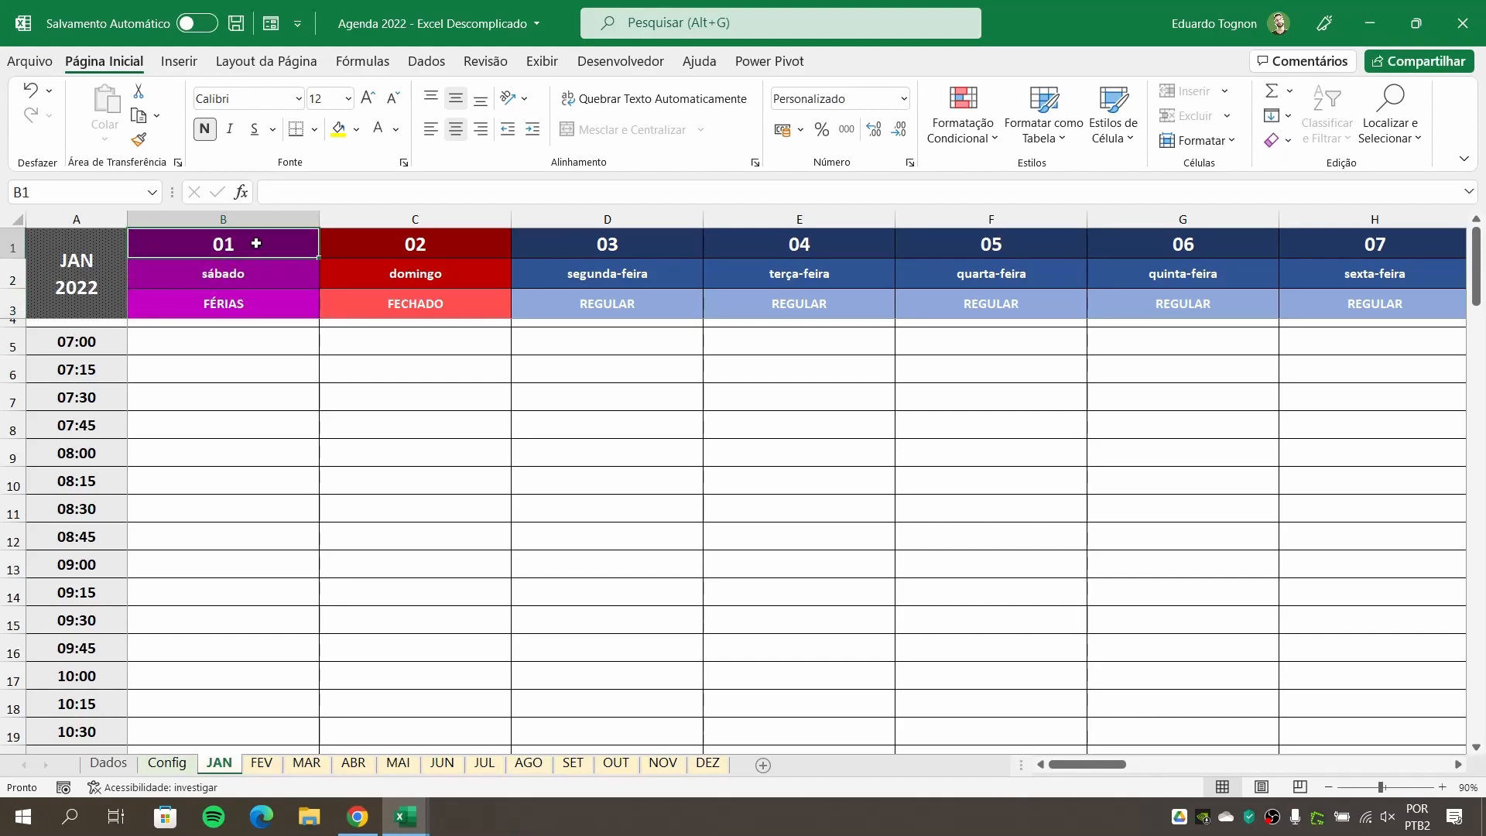
click(422, 244)
click(565, 239)
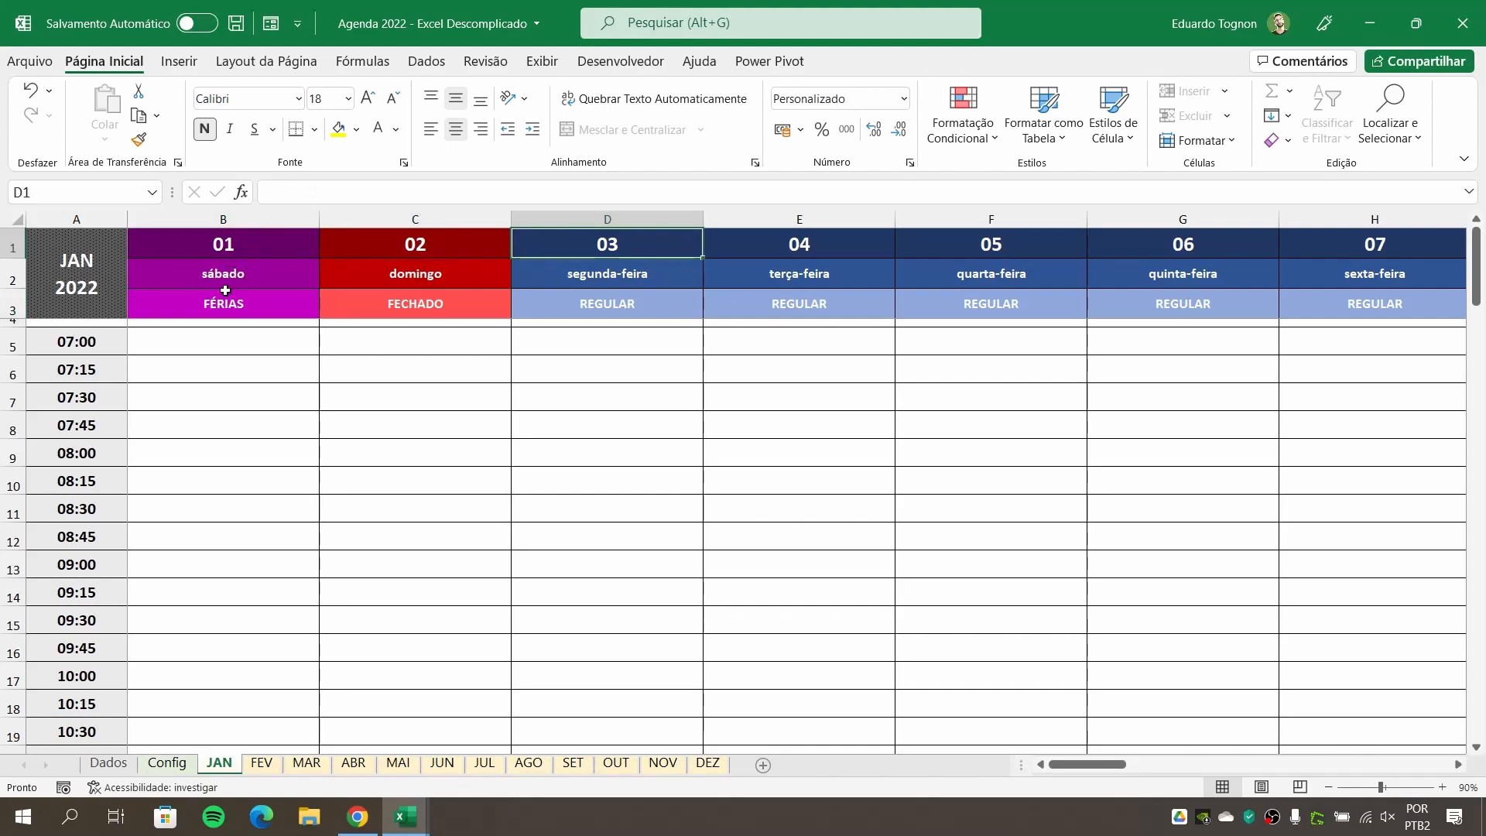
click(174, 307)
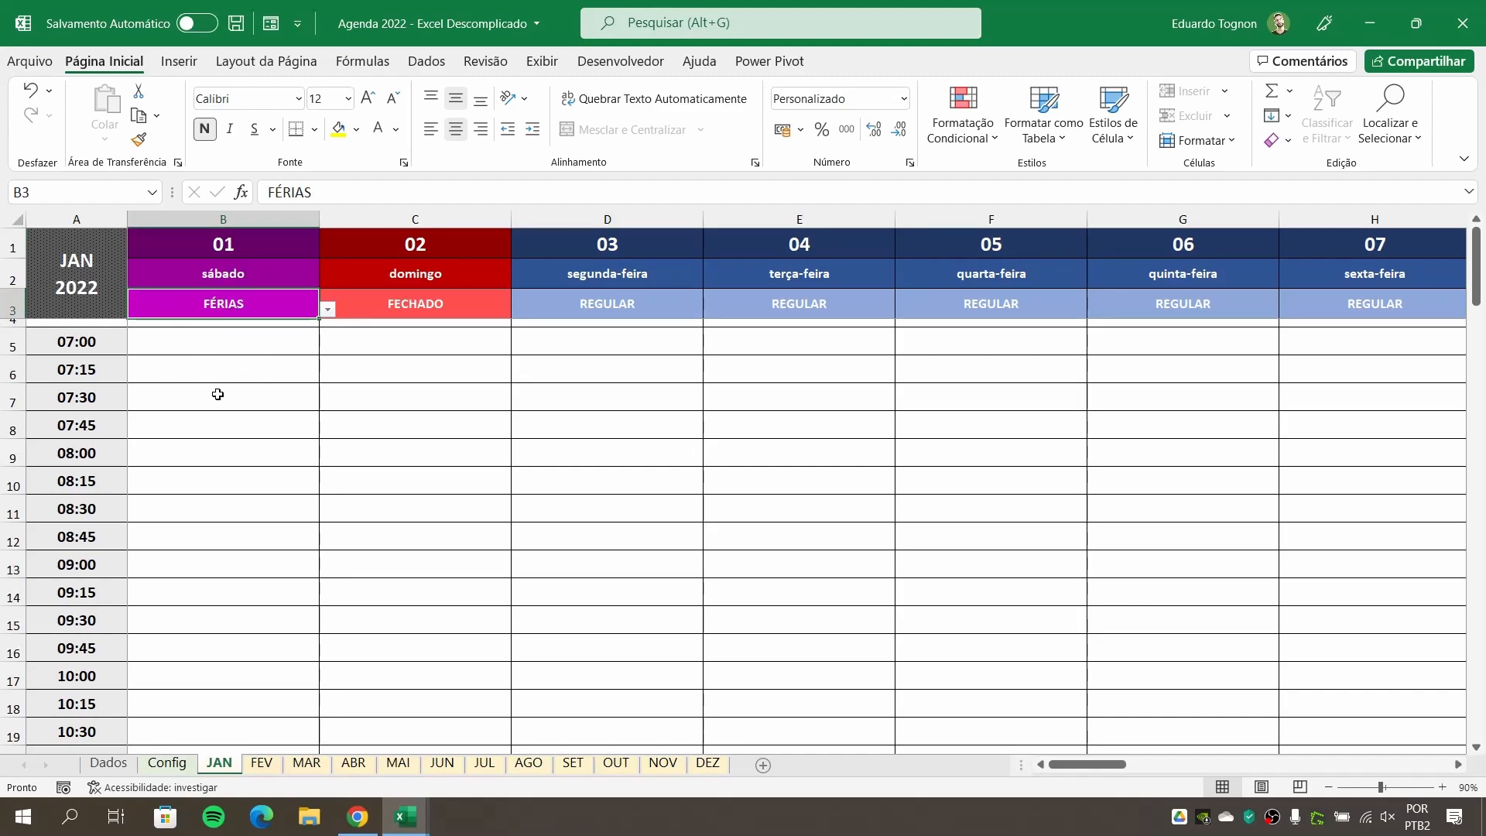
Switch back to the Agenda 05 workbook and start a new conditional formatting rule for status cell B3.
click(410, 819)
click(567, 737)
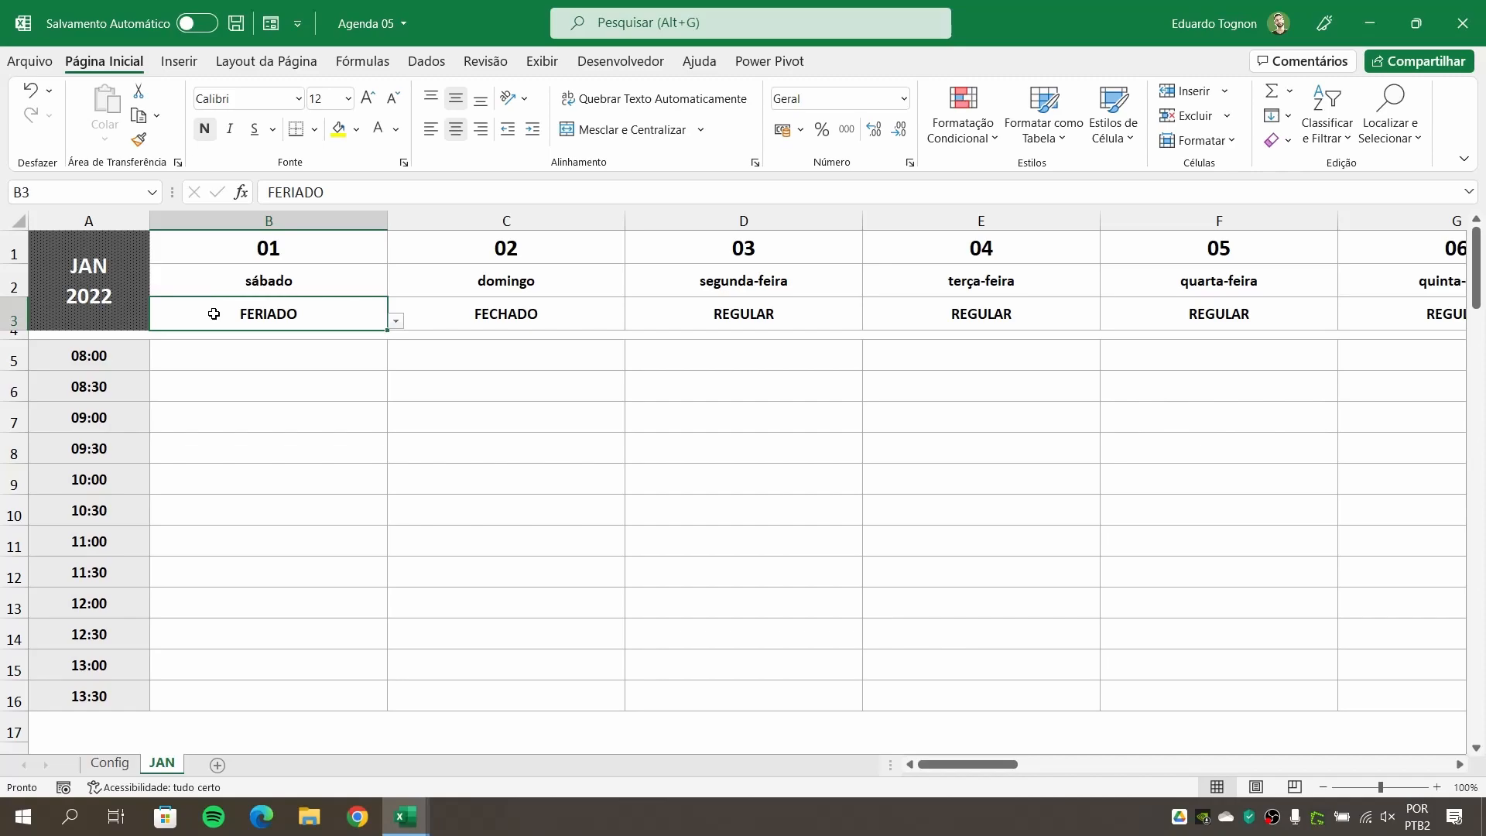
click(251, 275)
click(266, 246)
click(275, 311)
click(963, 124)
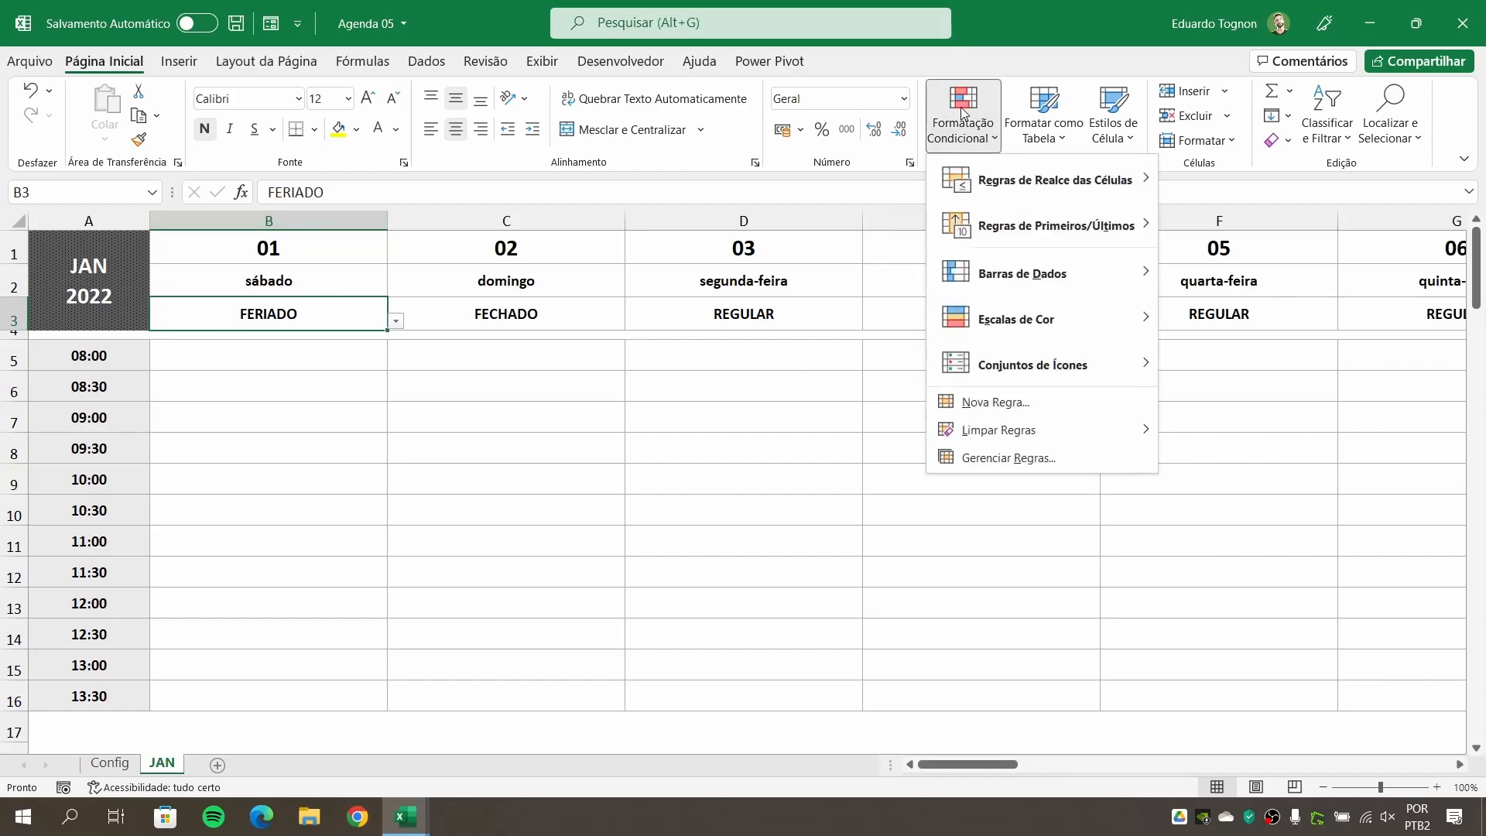
click(995, 400)
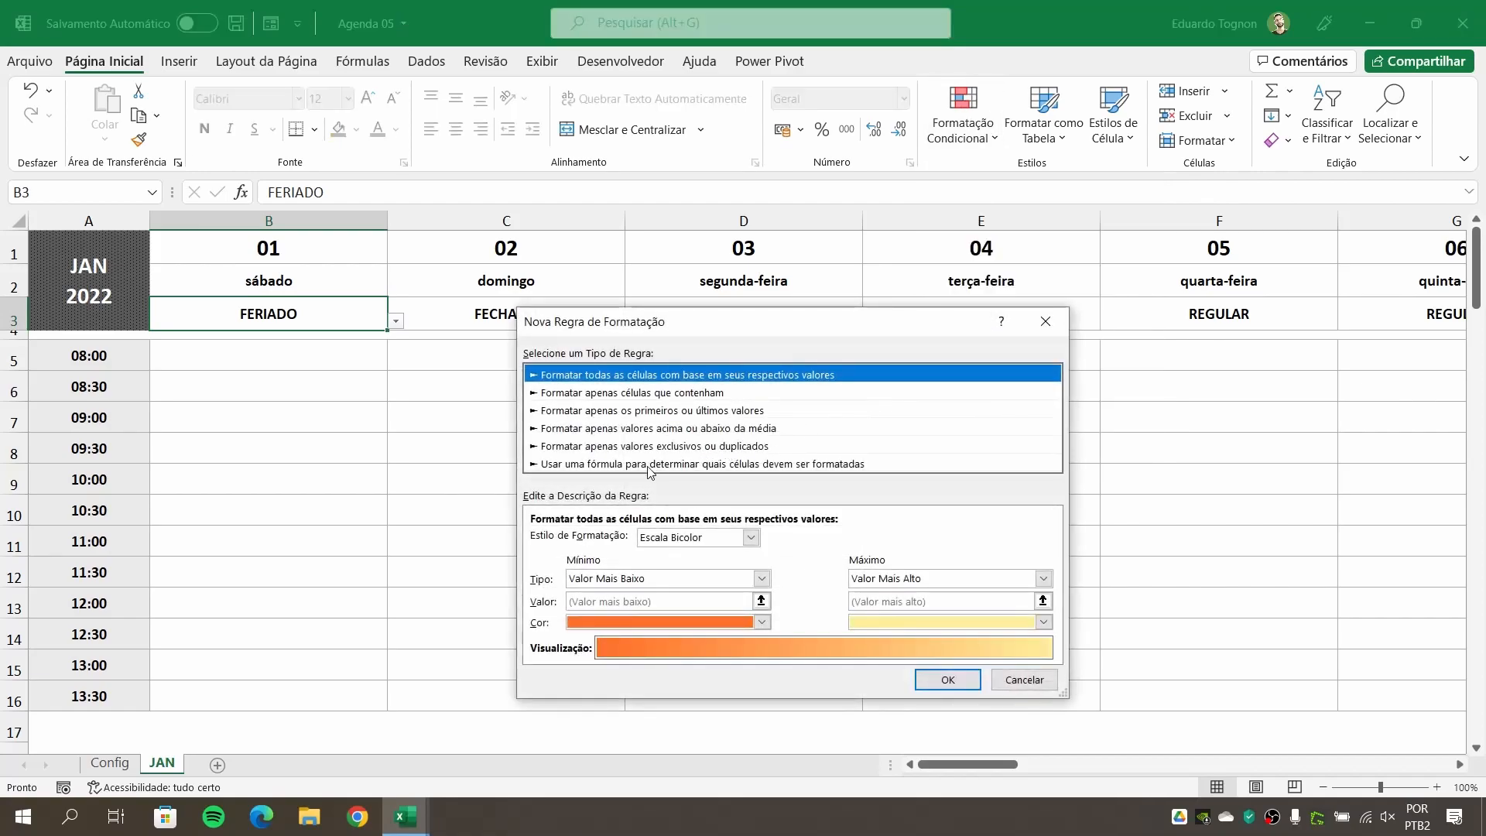
Try the rule type that formats only cells containing a value, using the condition "é igual a".
click(582, 395)
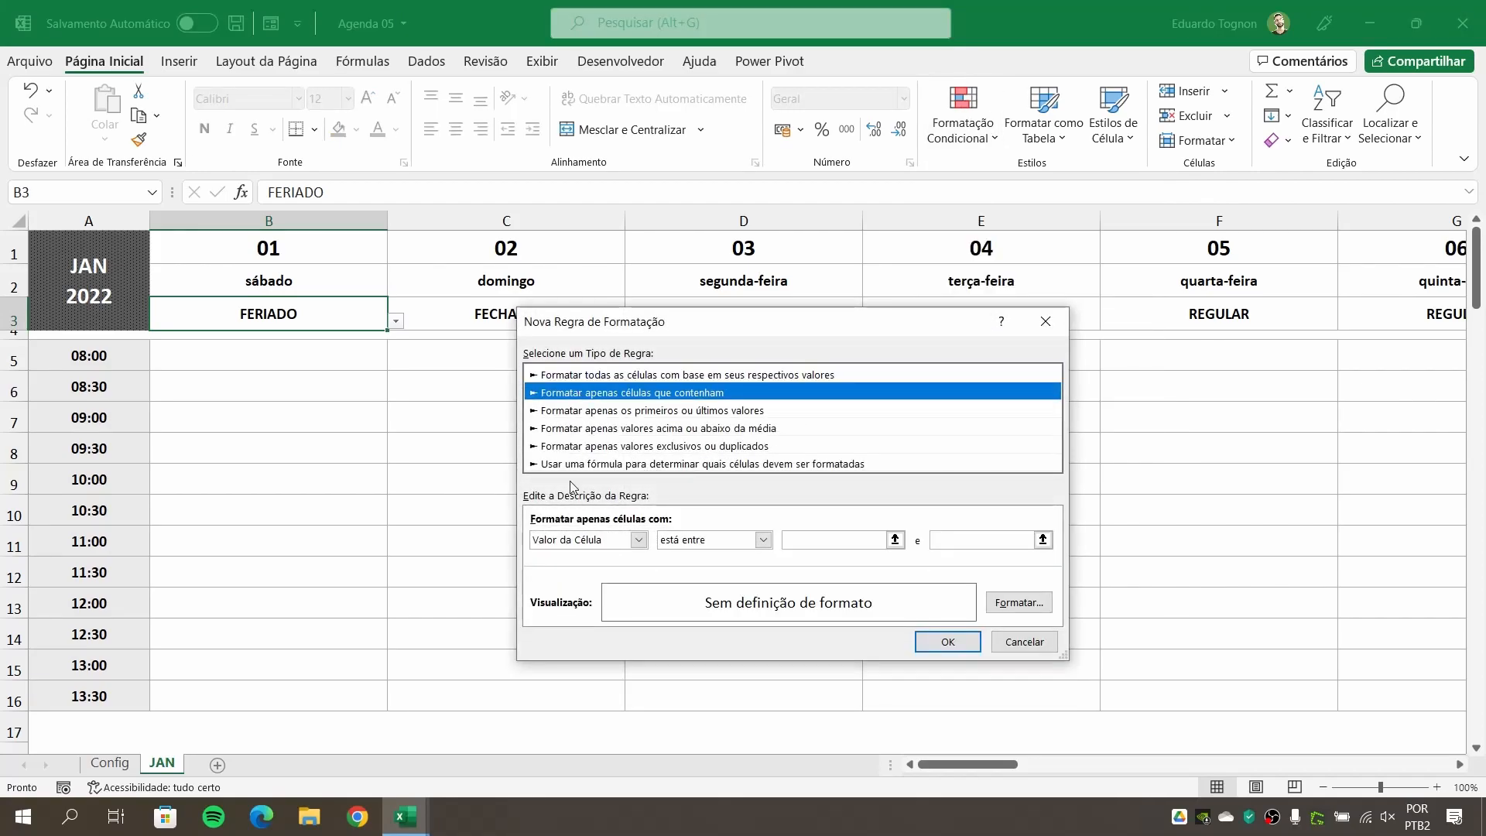
click(720, 547)
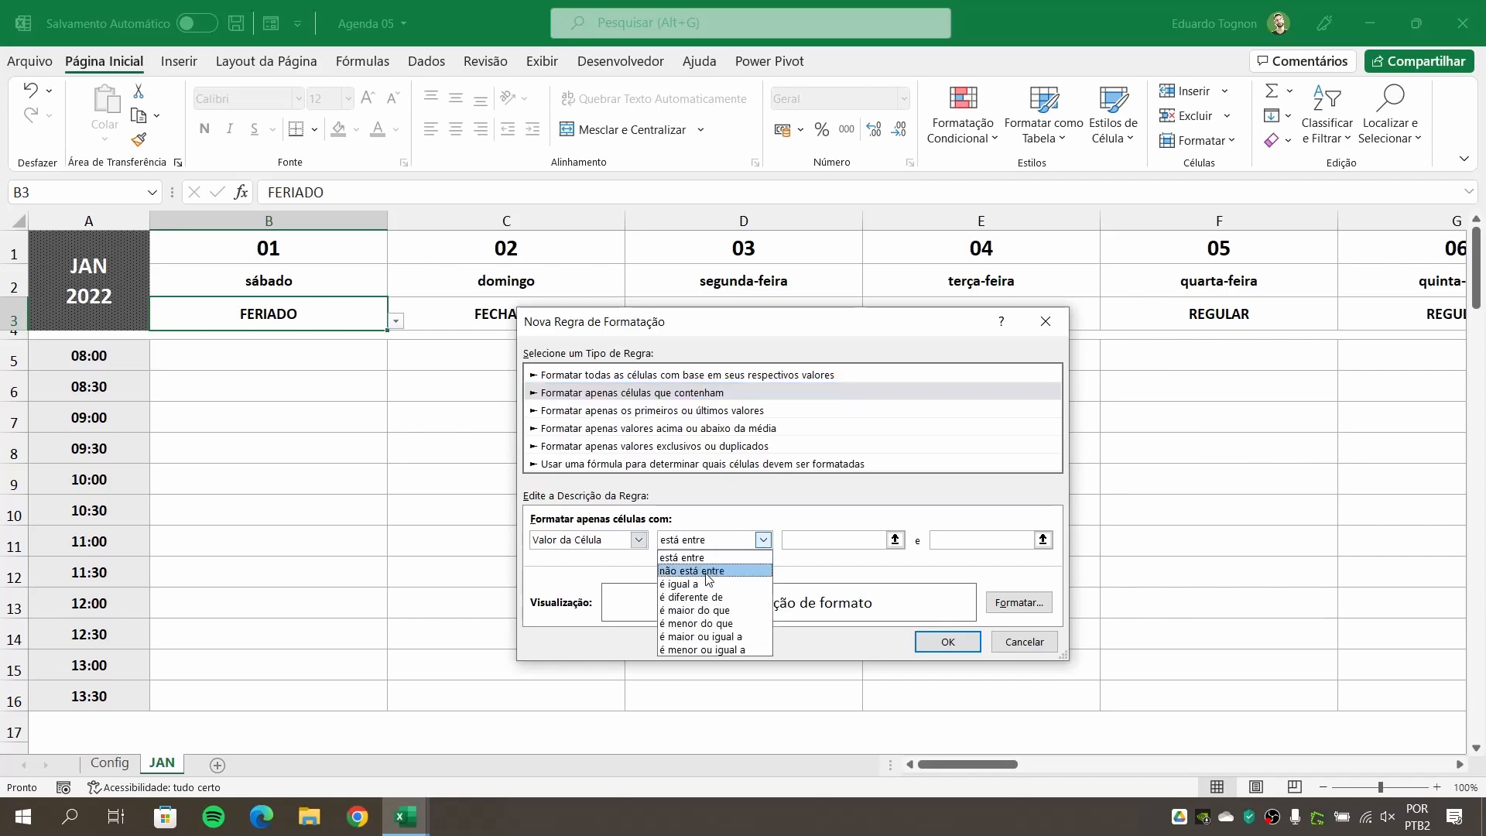
click(706, 584)
click(838, 540)
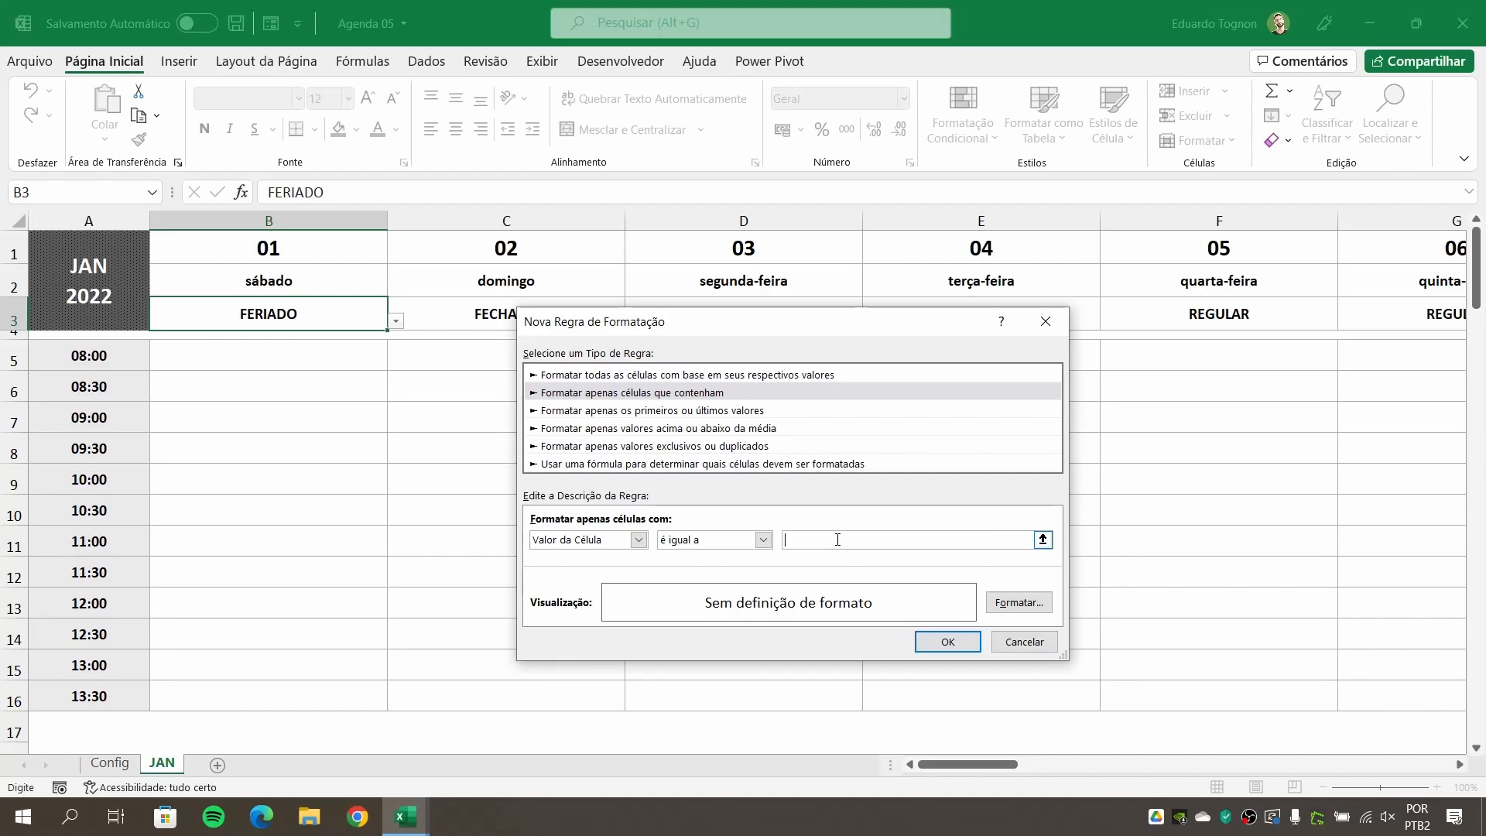
Choose the formula-based rule type and enter a formula comparing $B$3 with the text "Regular".
click(548, 464)
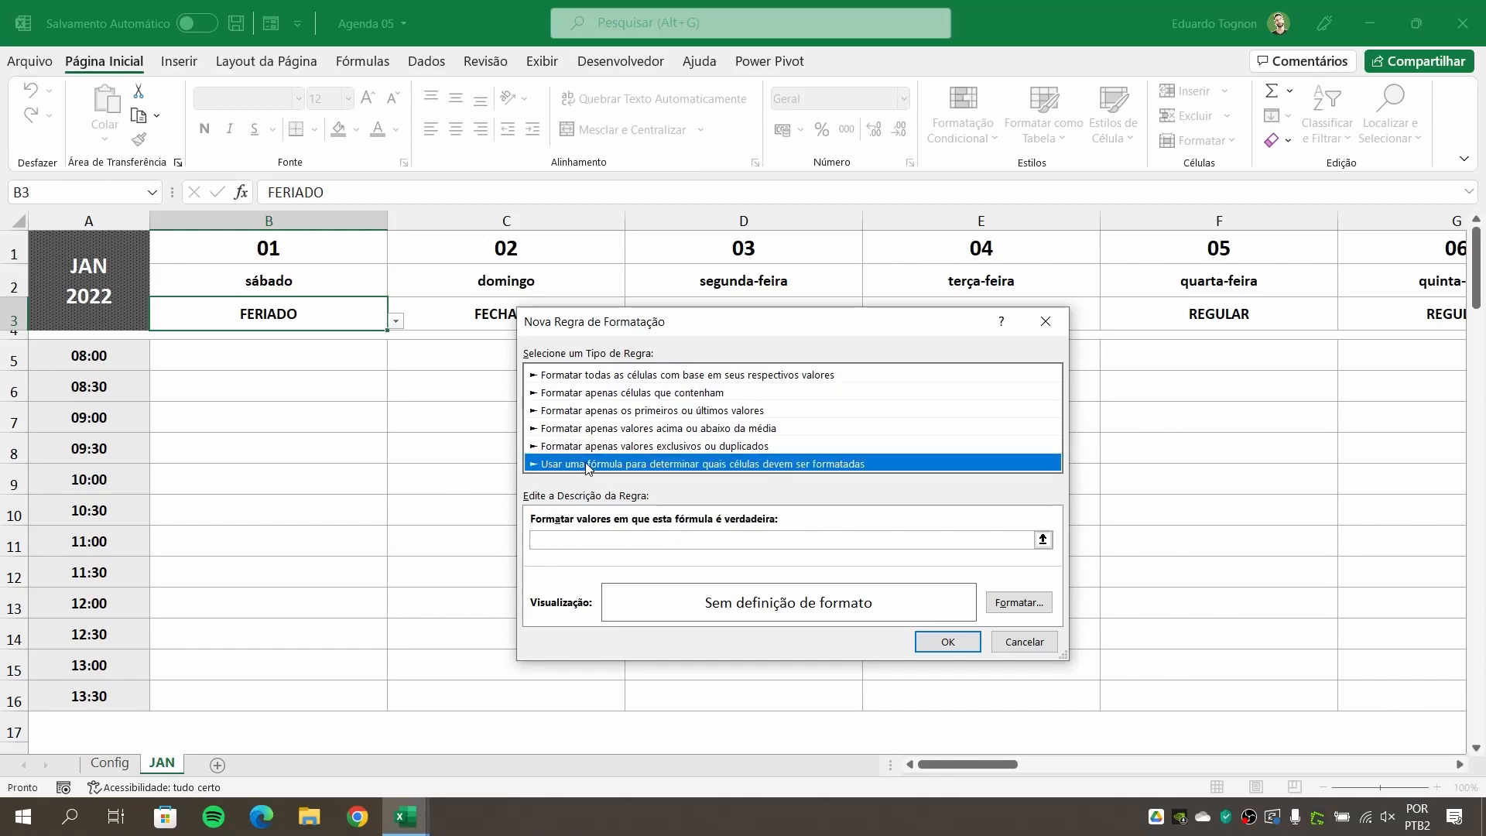
click(572, 542)
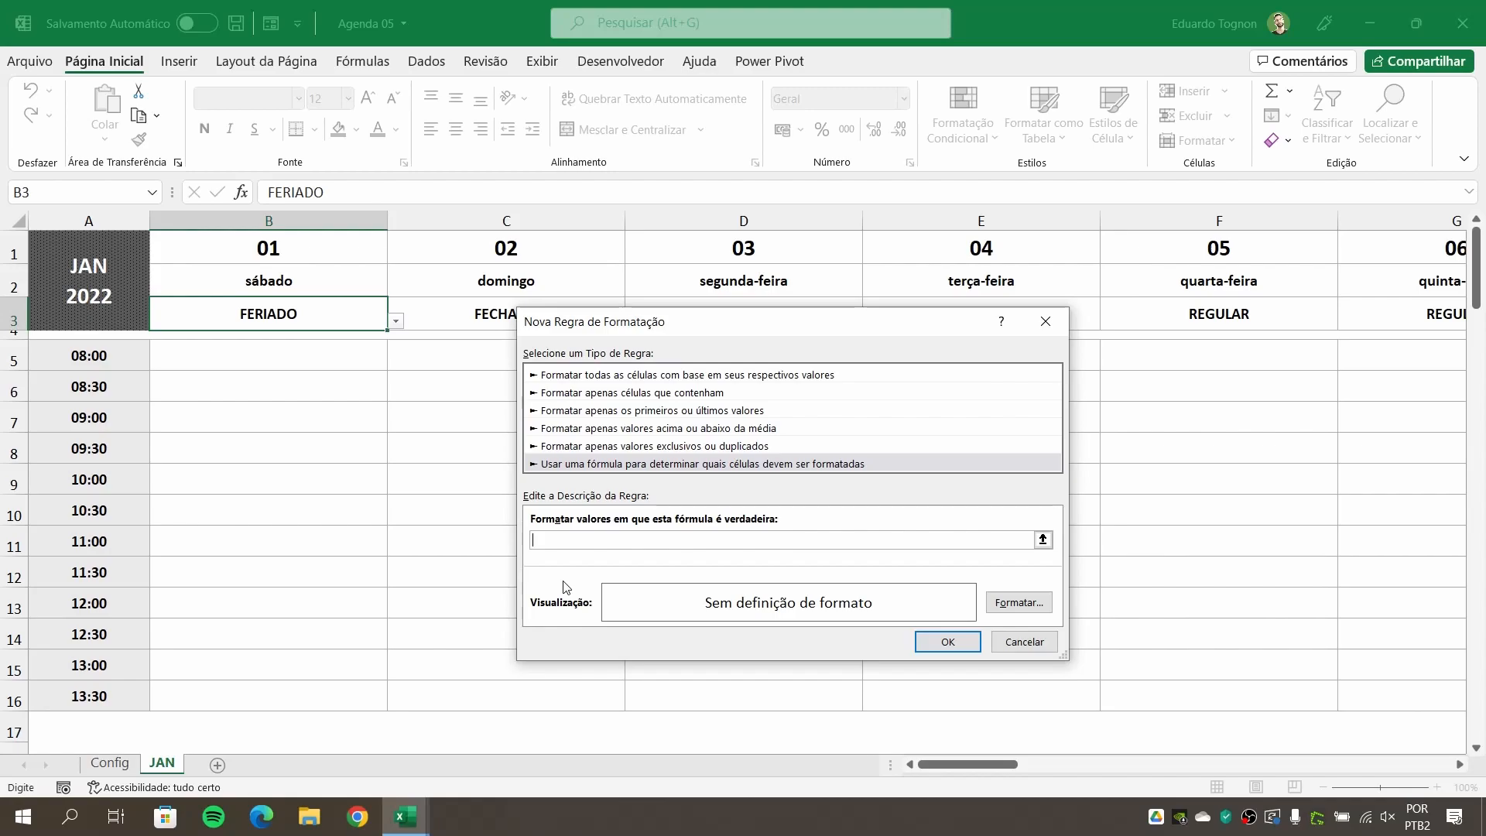
text(=)
click(296, 313)
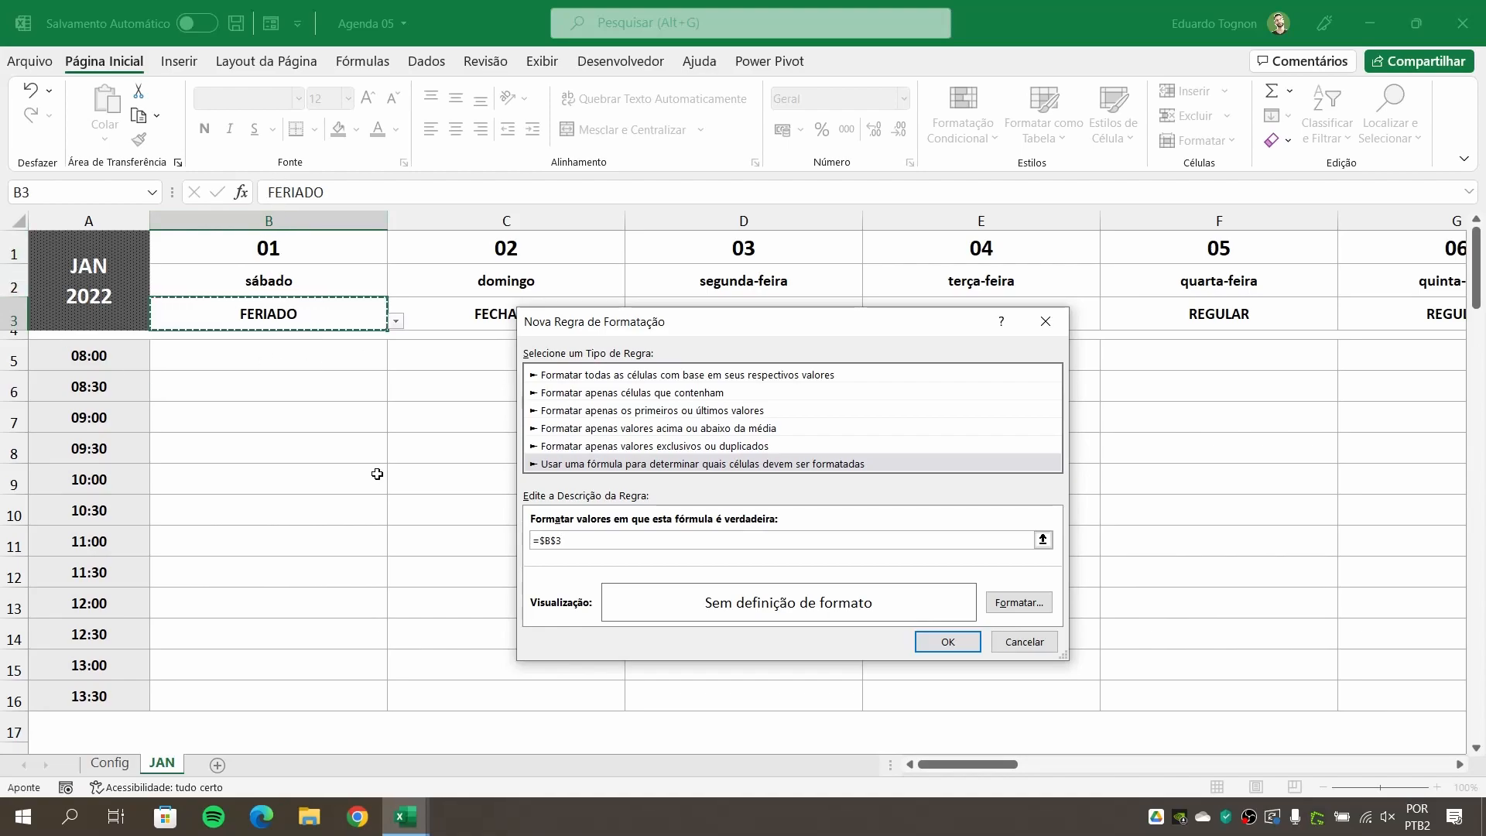
text(=)
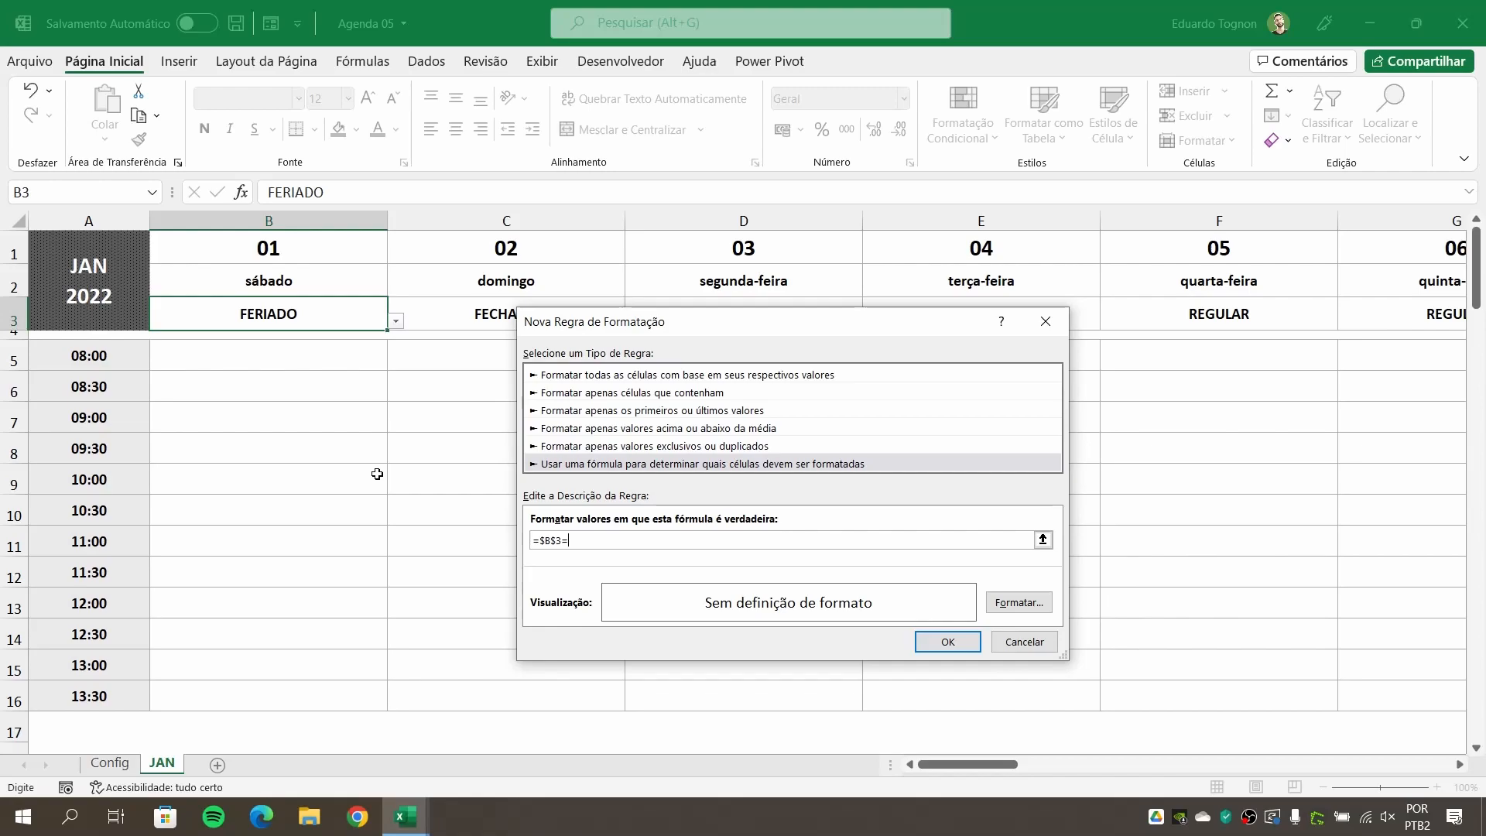
text("Regular")
Complete the rule formula as =$B$3=Config!$F$6 by referencing the REGULAR cell on the Config sheet.
drag(685, 330, 624, 380)
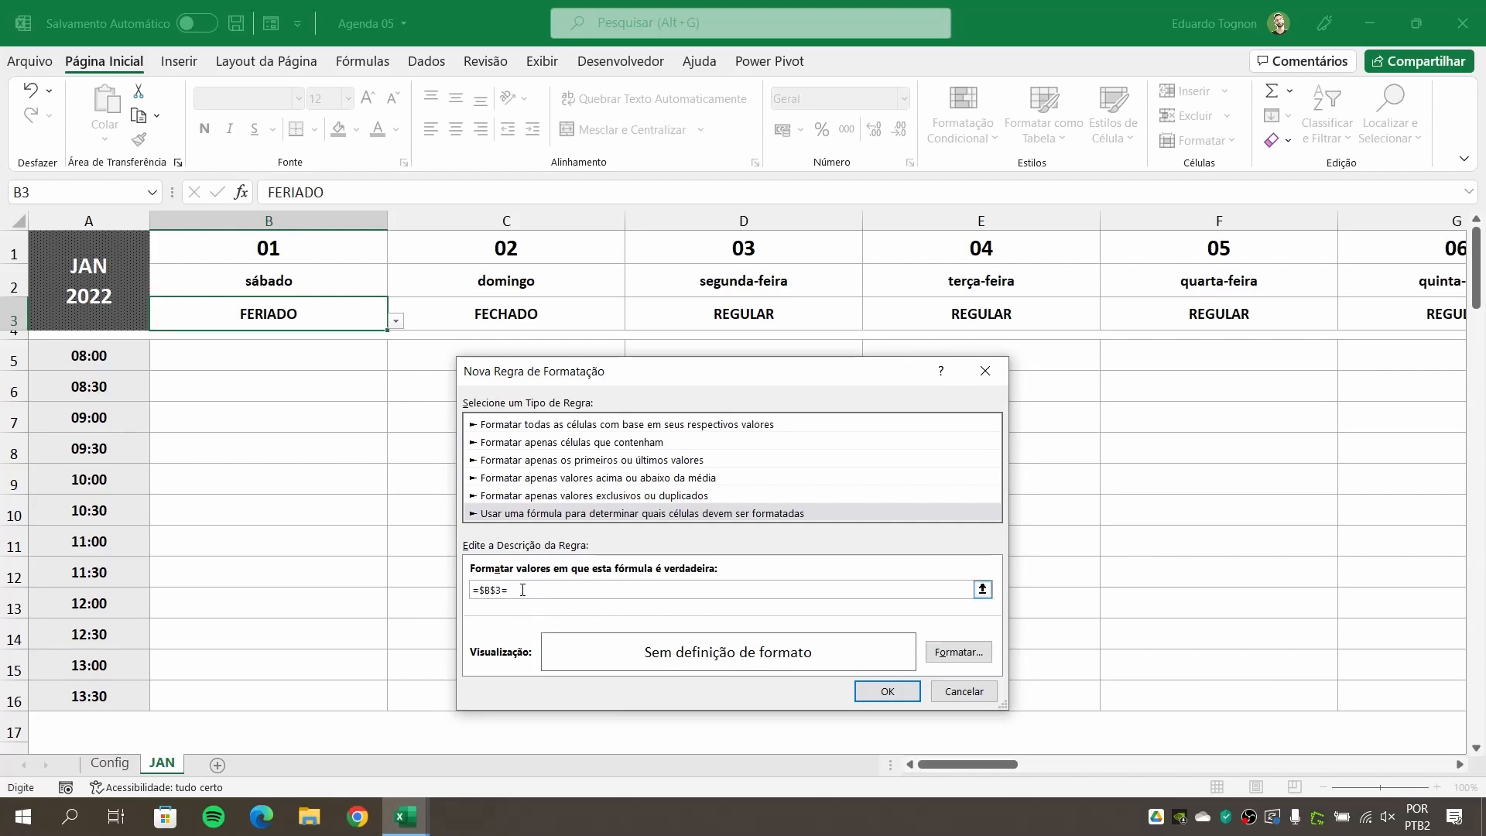
click(982, 589)
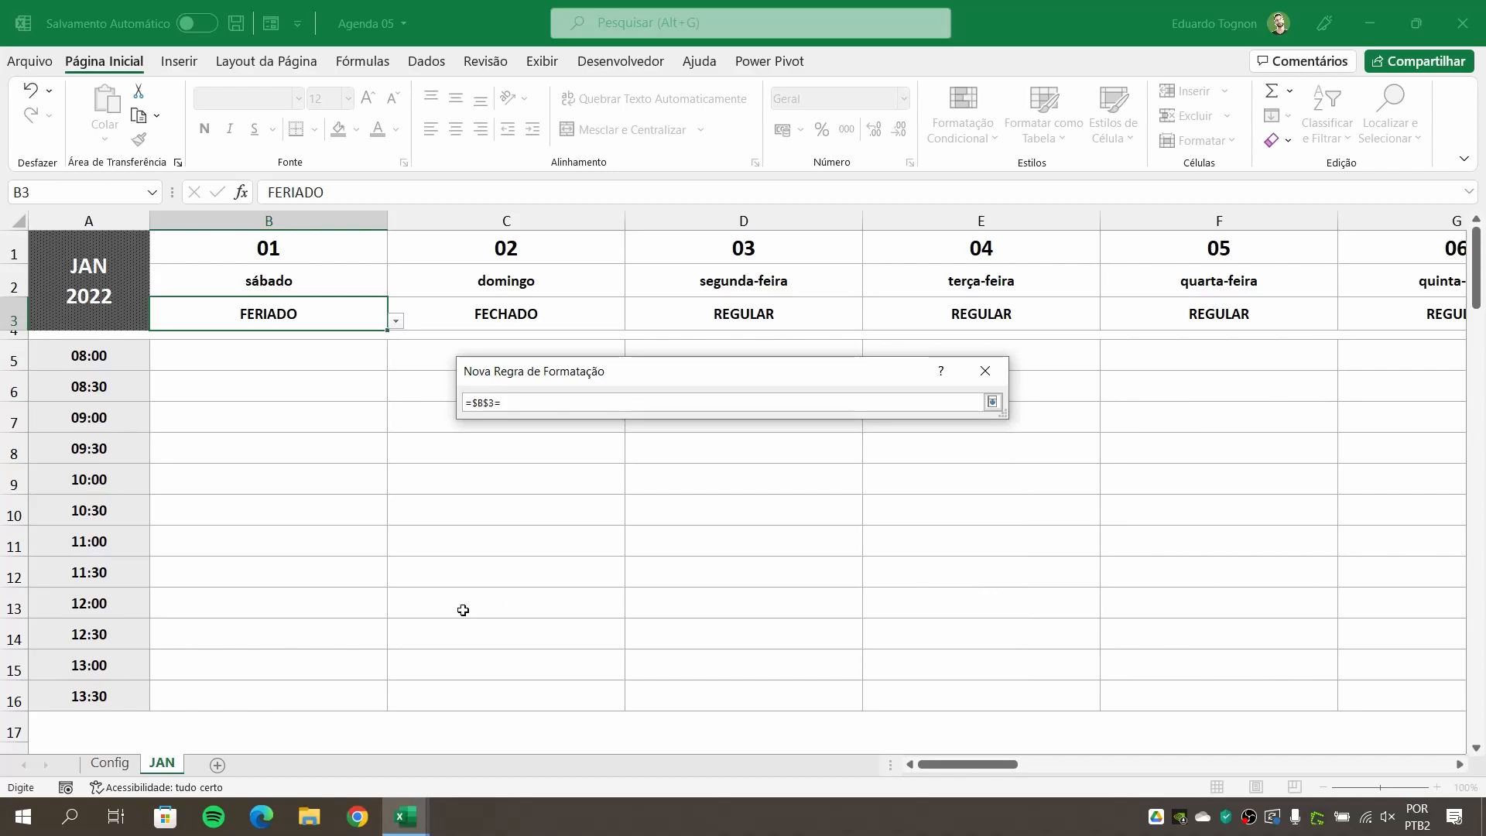
click(132, 765)
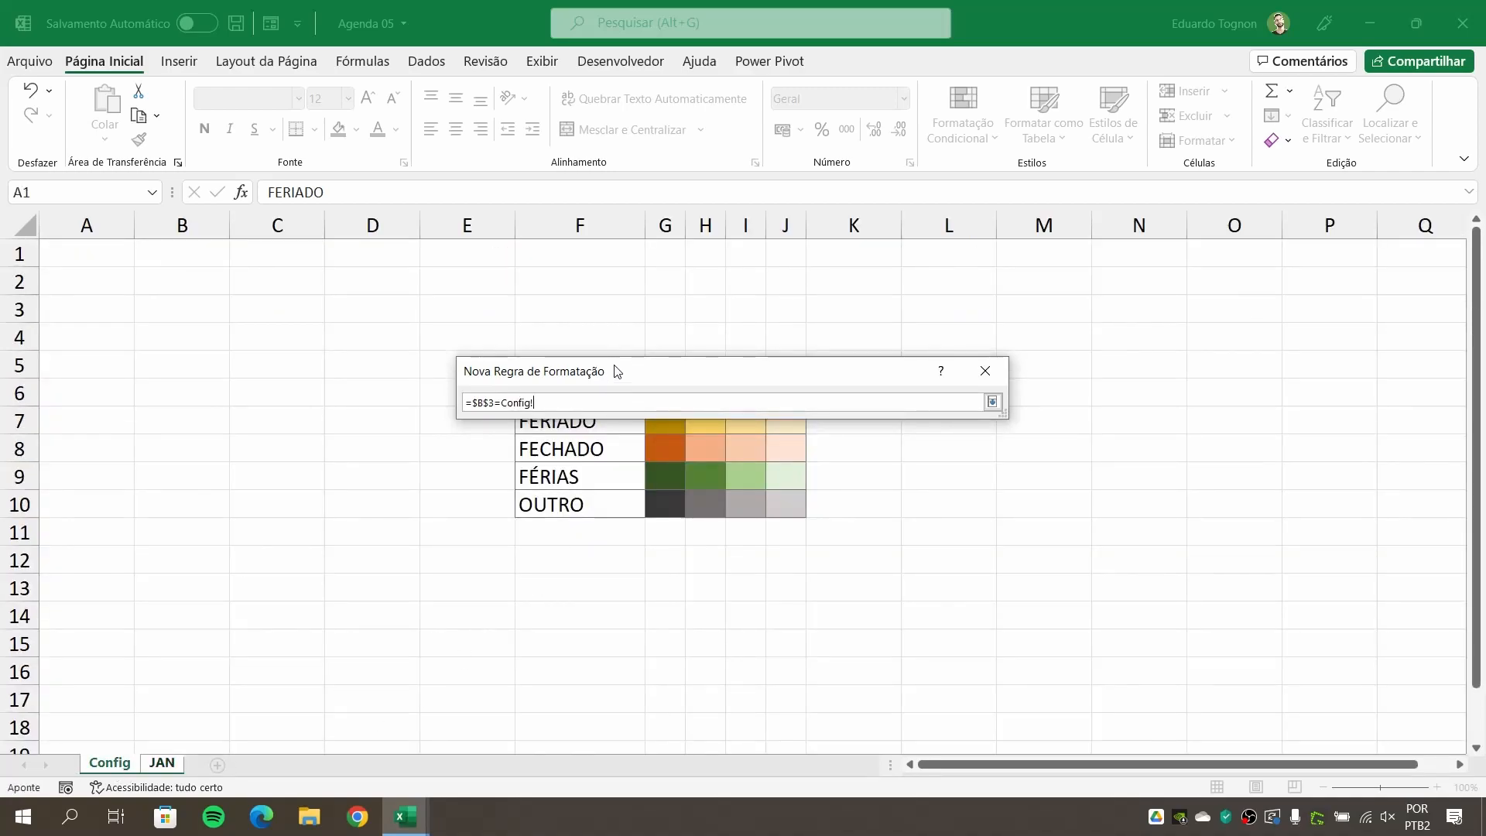
drag(617, 371, 1102, 335)
click(570, 392)
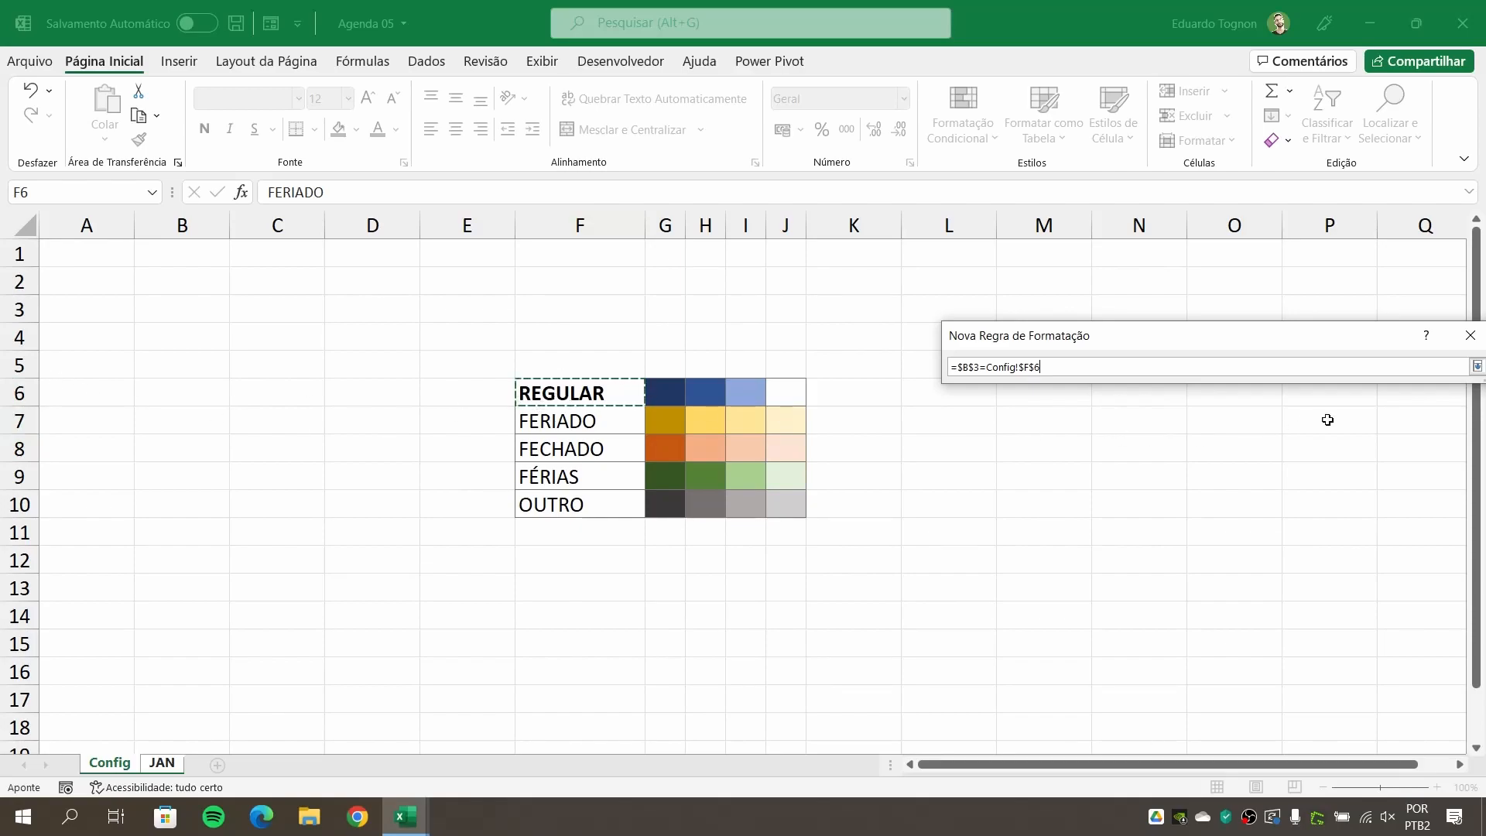
drag(1354, 345, 879, 352)
click(1024, 378)
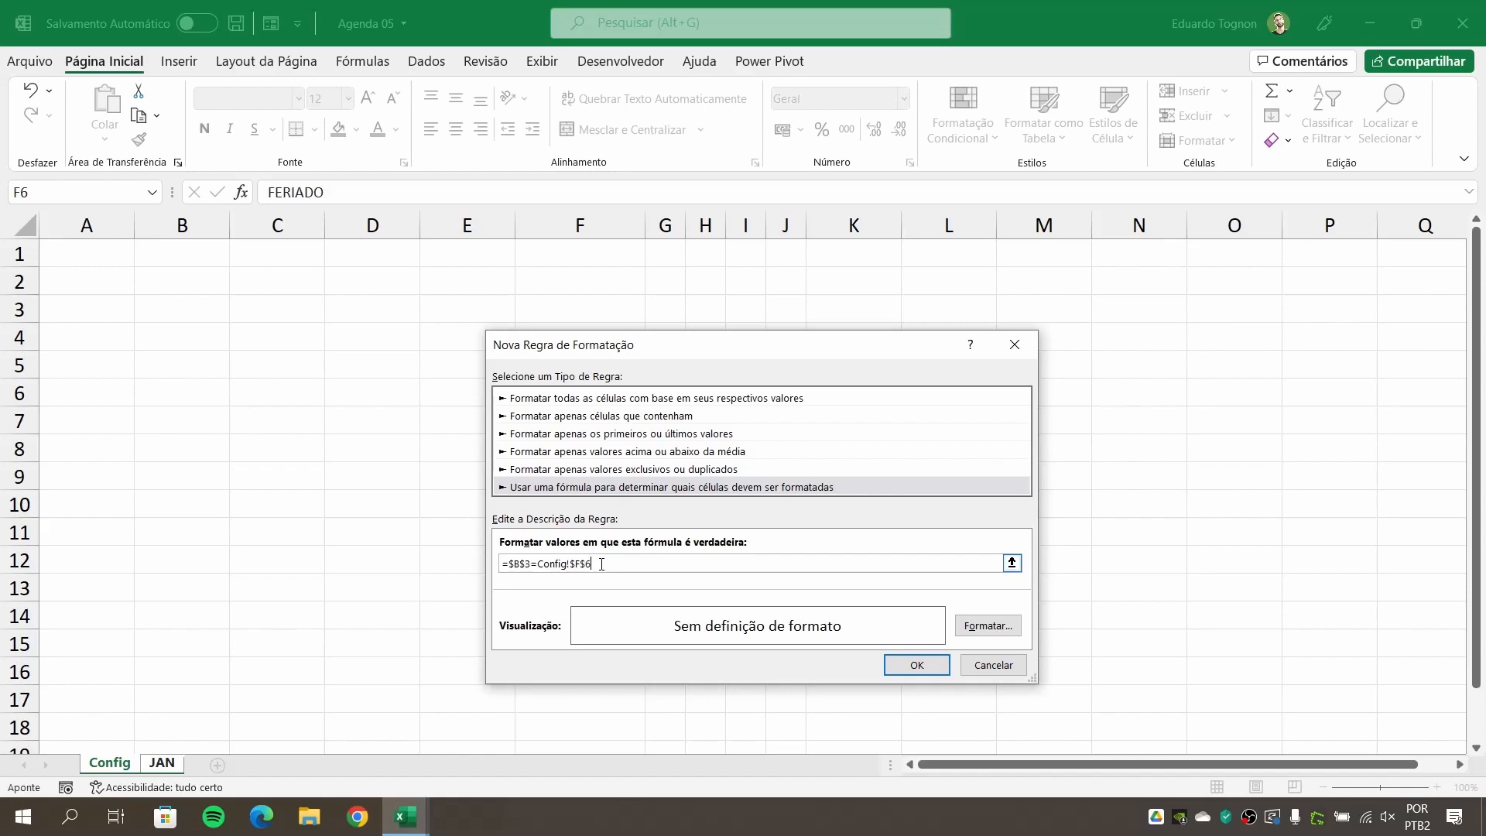
Give the rule a light blue background fill and accept the format.
click(1004, 627)
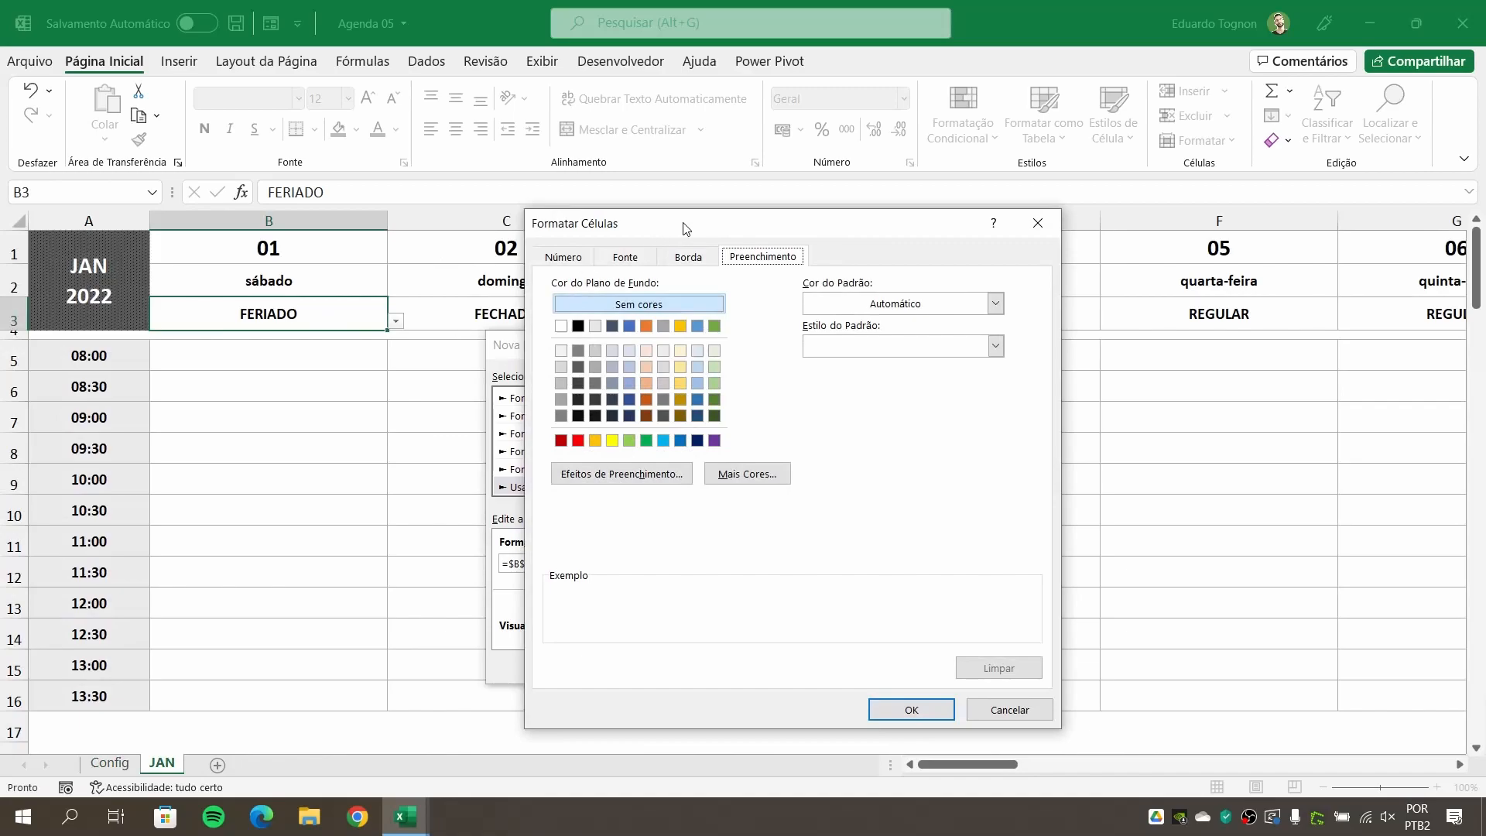
drag(681, 227, 695, 236)
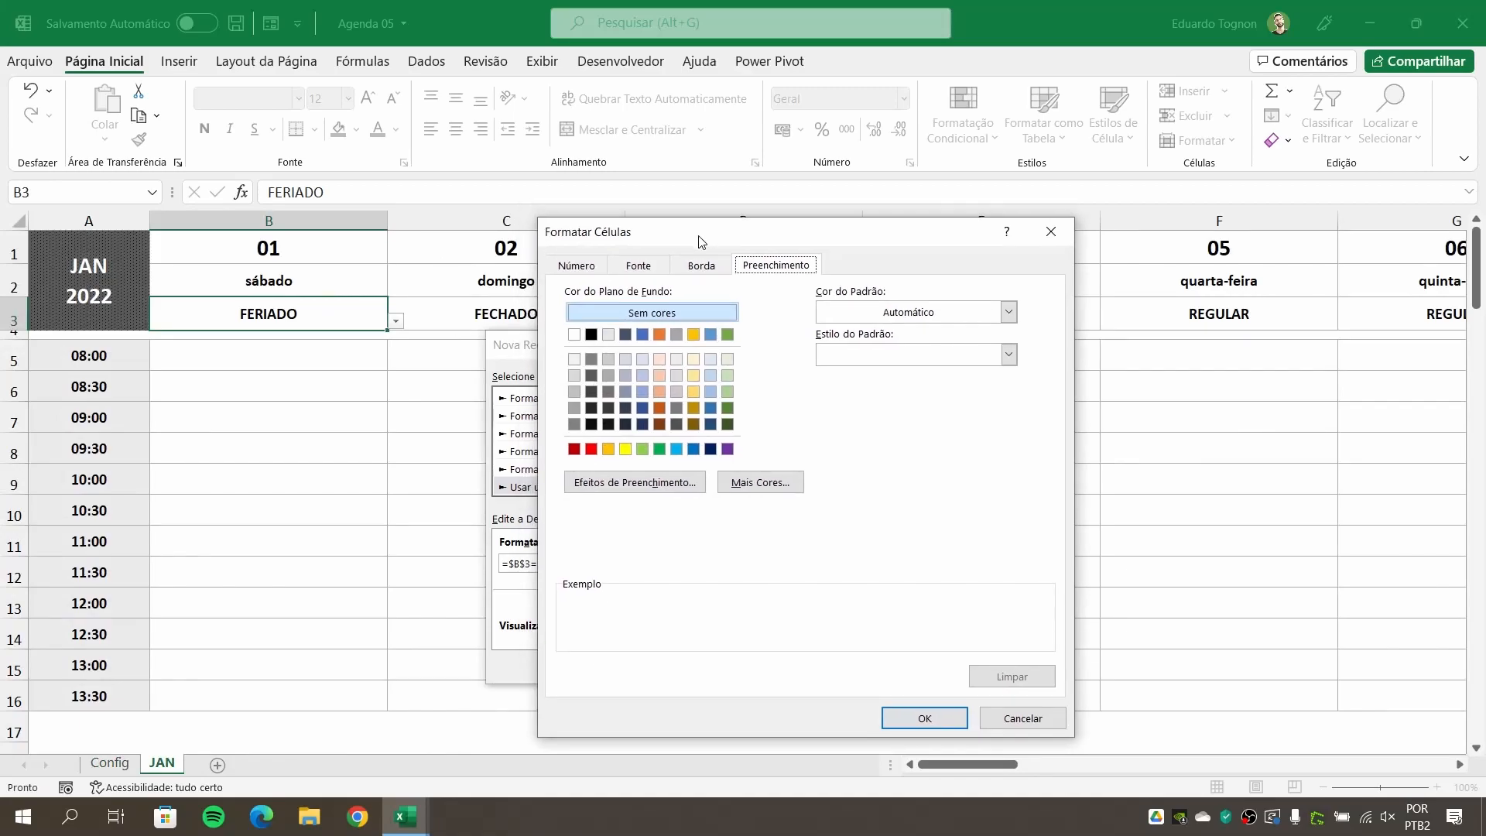
click(643, 376)
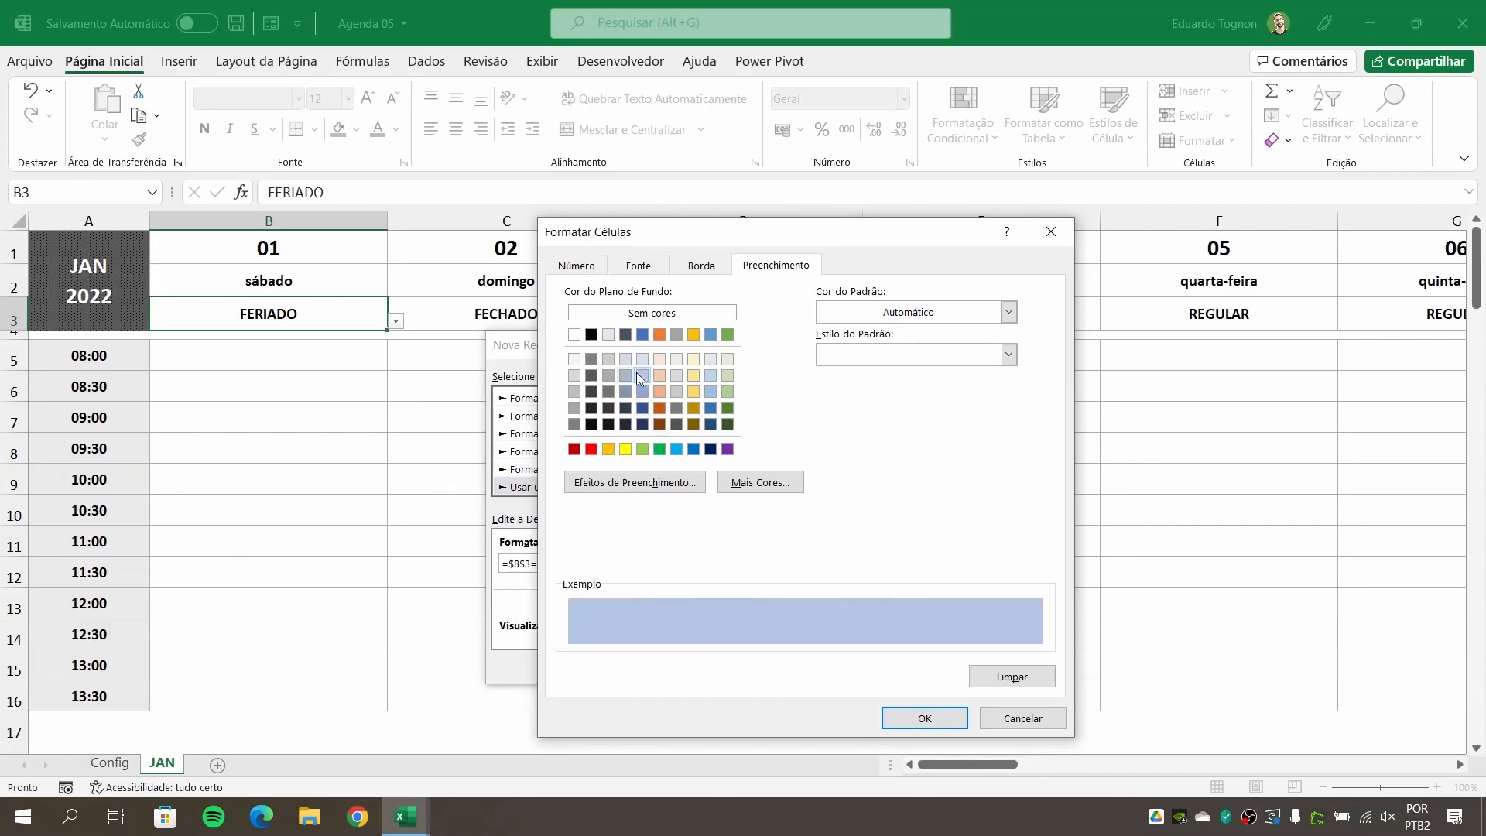
click(576, 267)
click(638, 266)
click(701, 266)
click(768, 267)
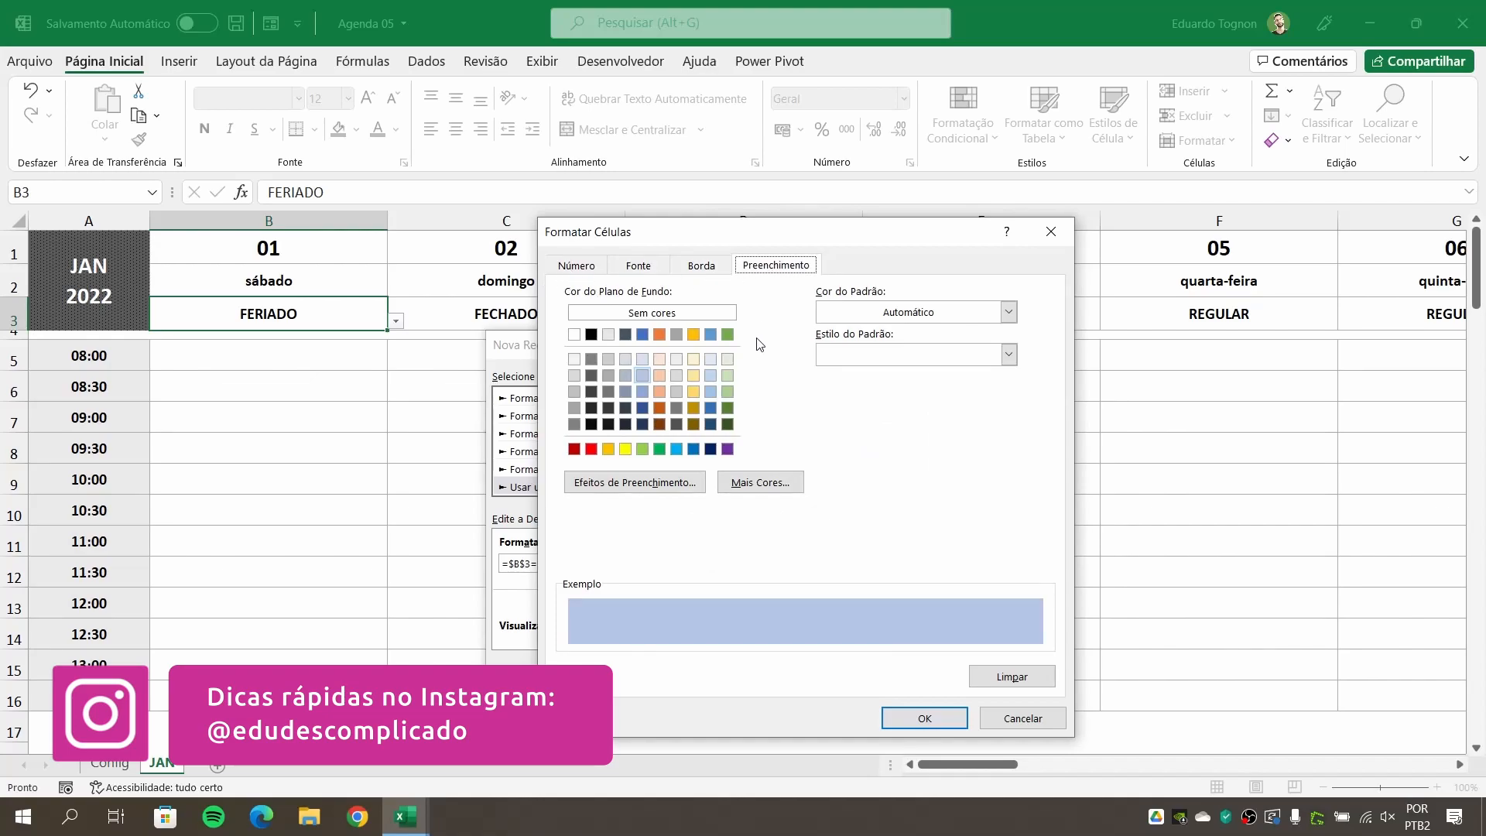
drag(753, 232, 940, 289)
click(829, 434)
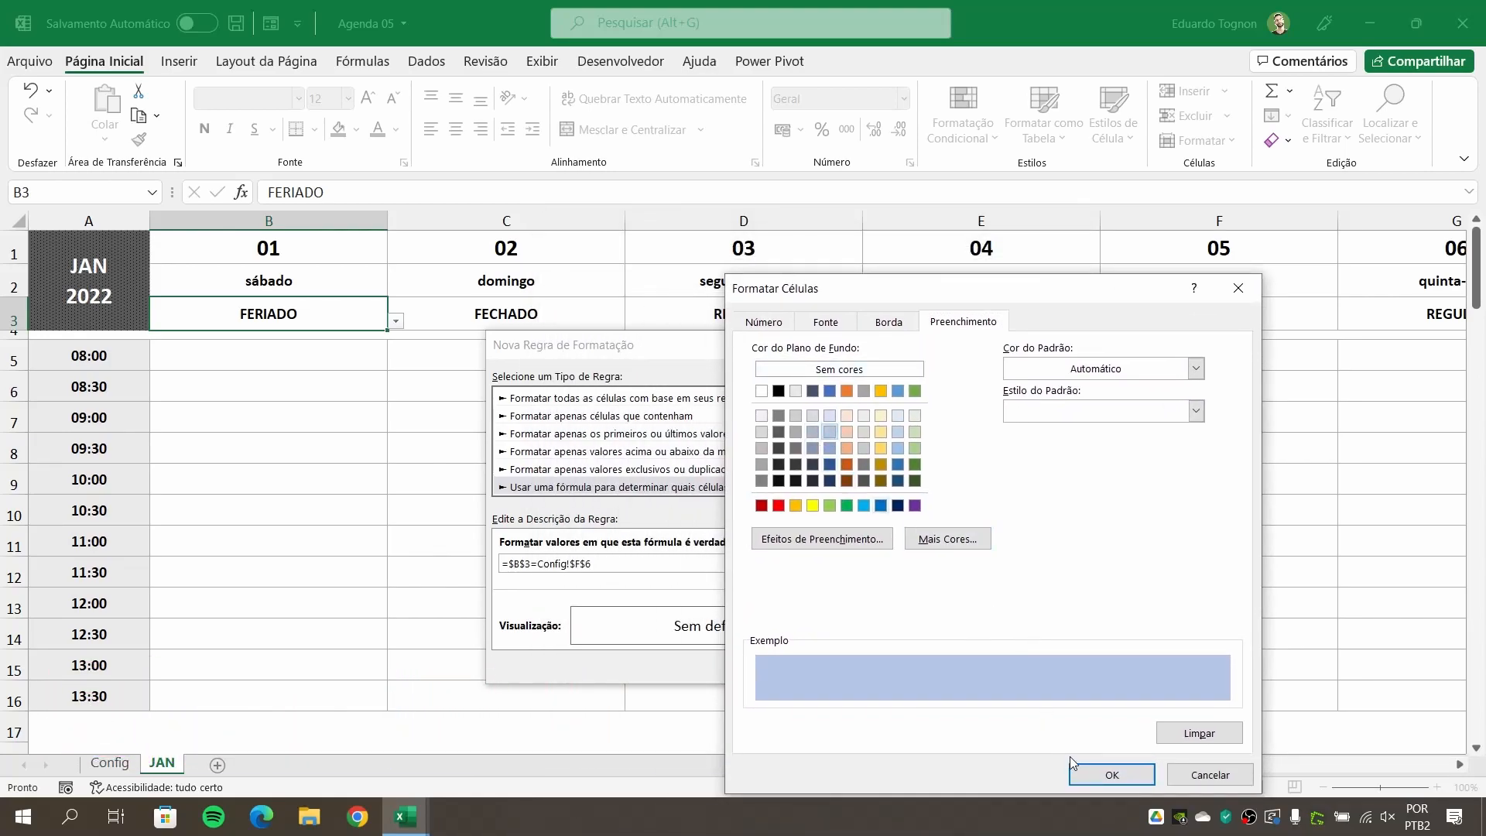
click(1112, 774)
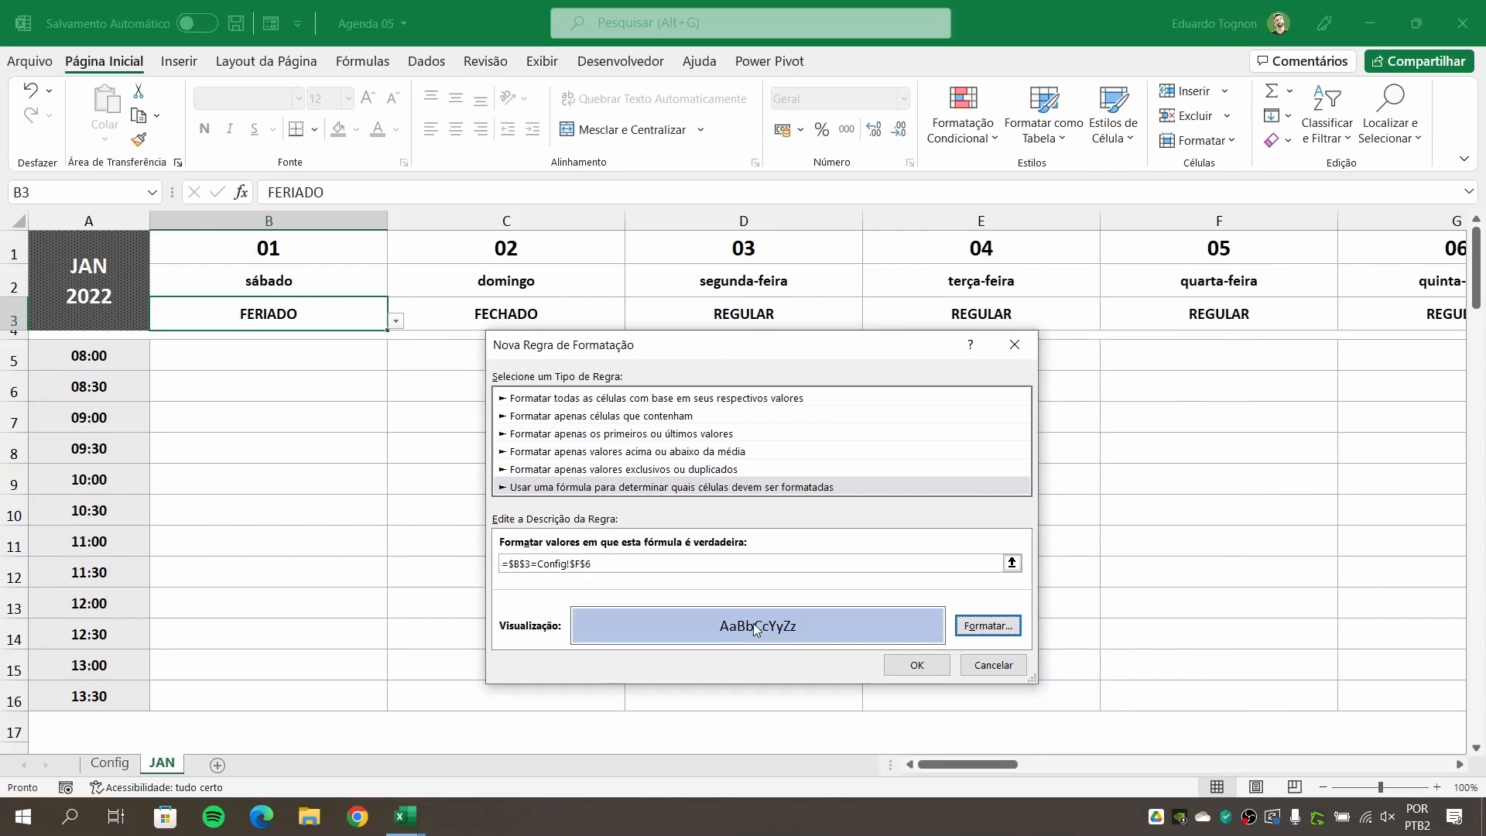
Change the rule's formula to =B$3=Config!$F$6, accept the new rule, and set day 01's status in B3 to REGULAR.
click(525, 559)
drag(570, 349, 510, 395)
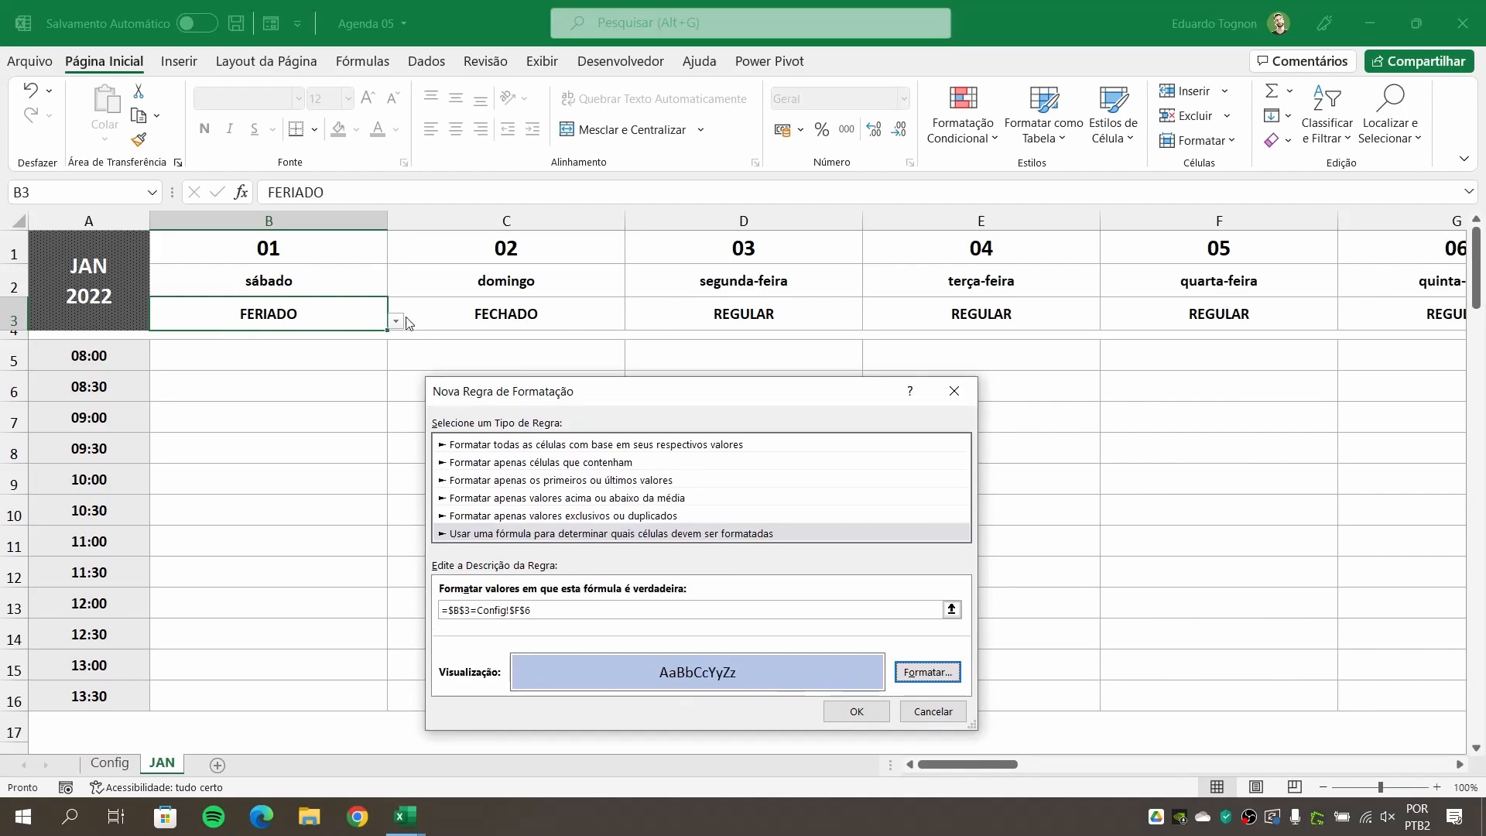
click(455, 610)
click(455, 609)
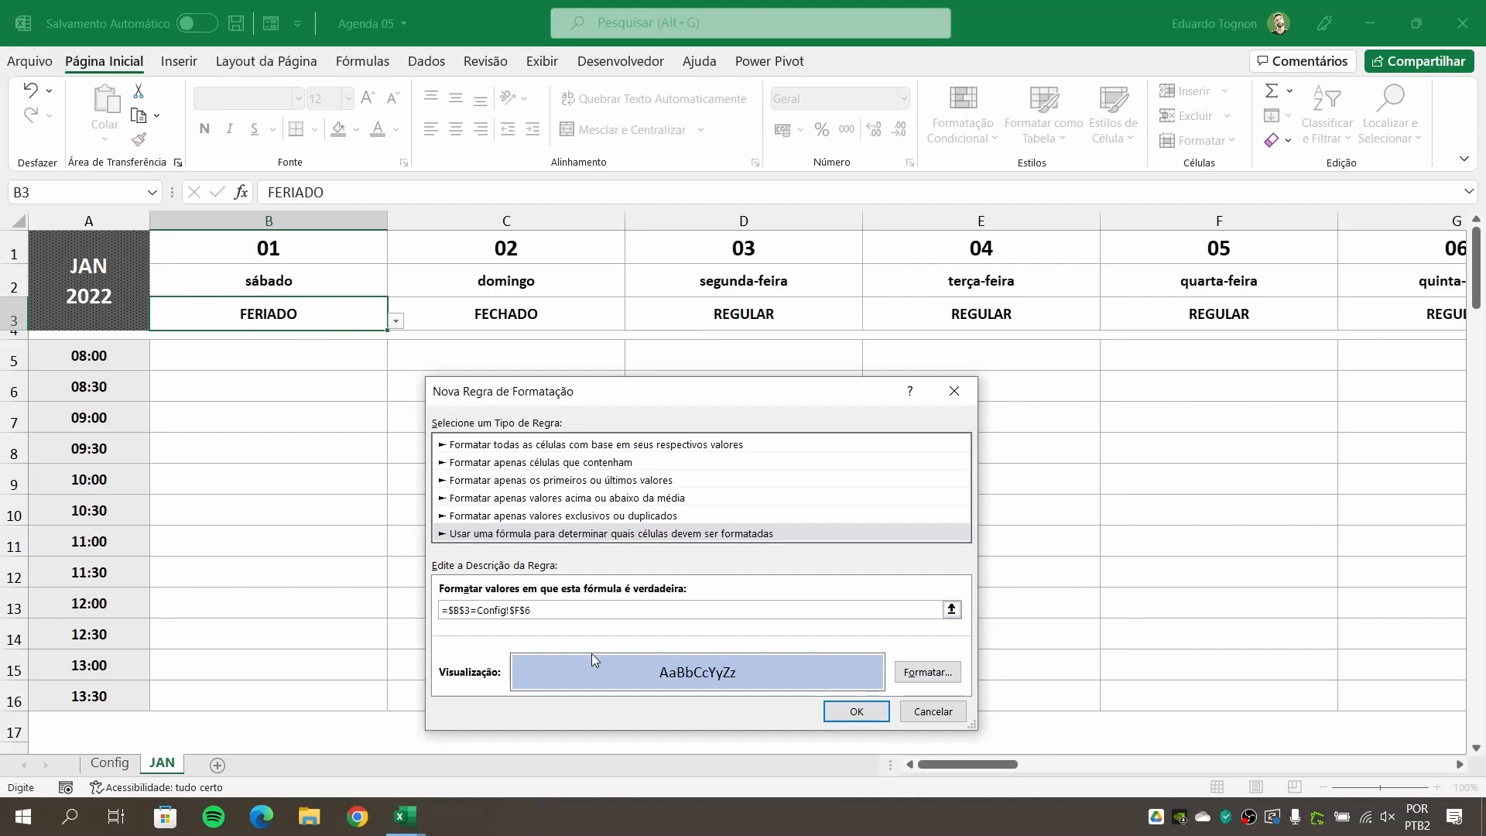
key(BackSpace)
click(856, 711)
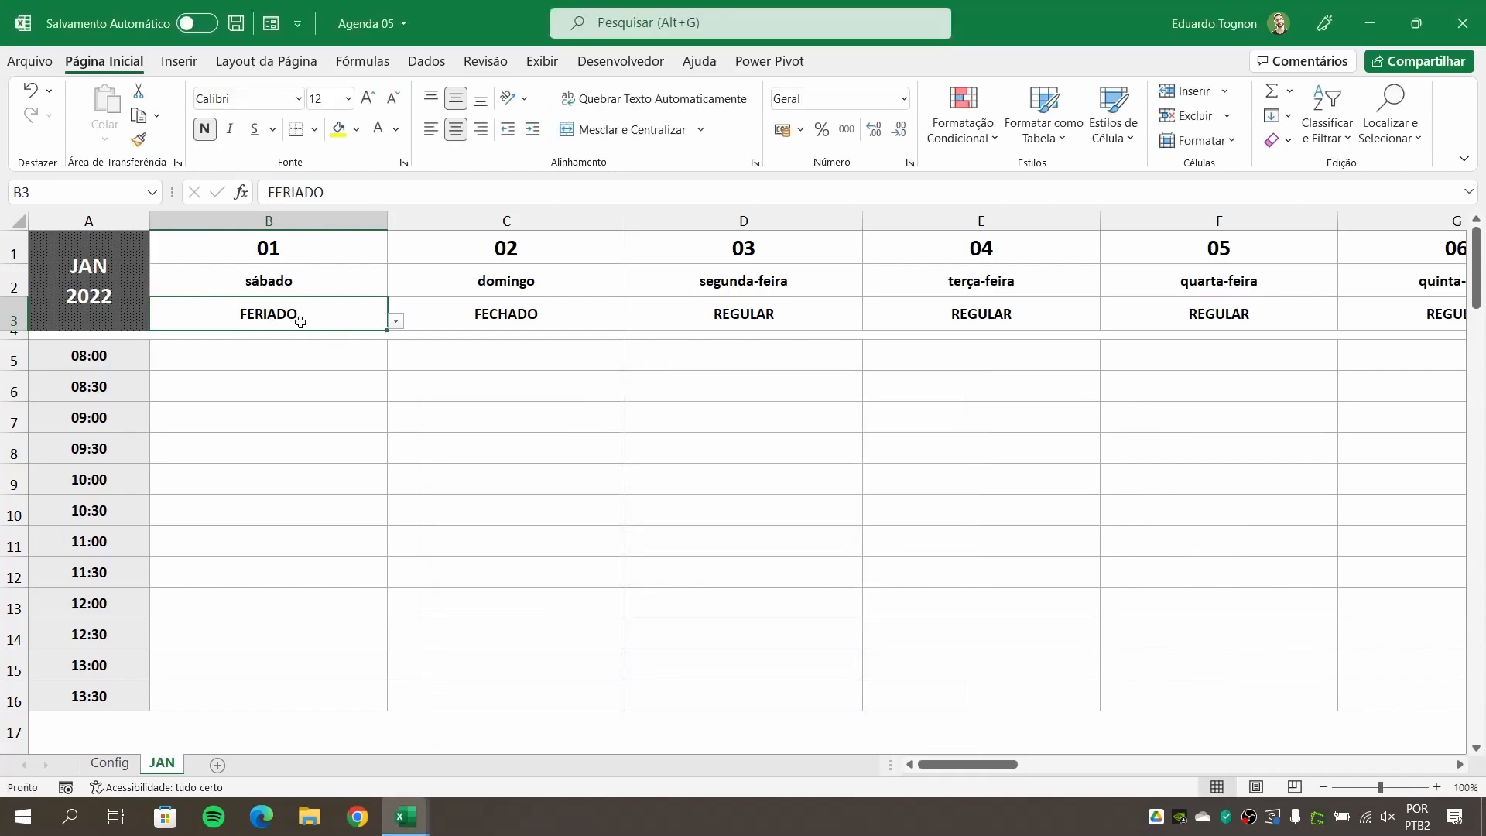
click(396, 322)
click(197, 337)
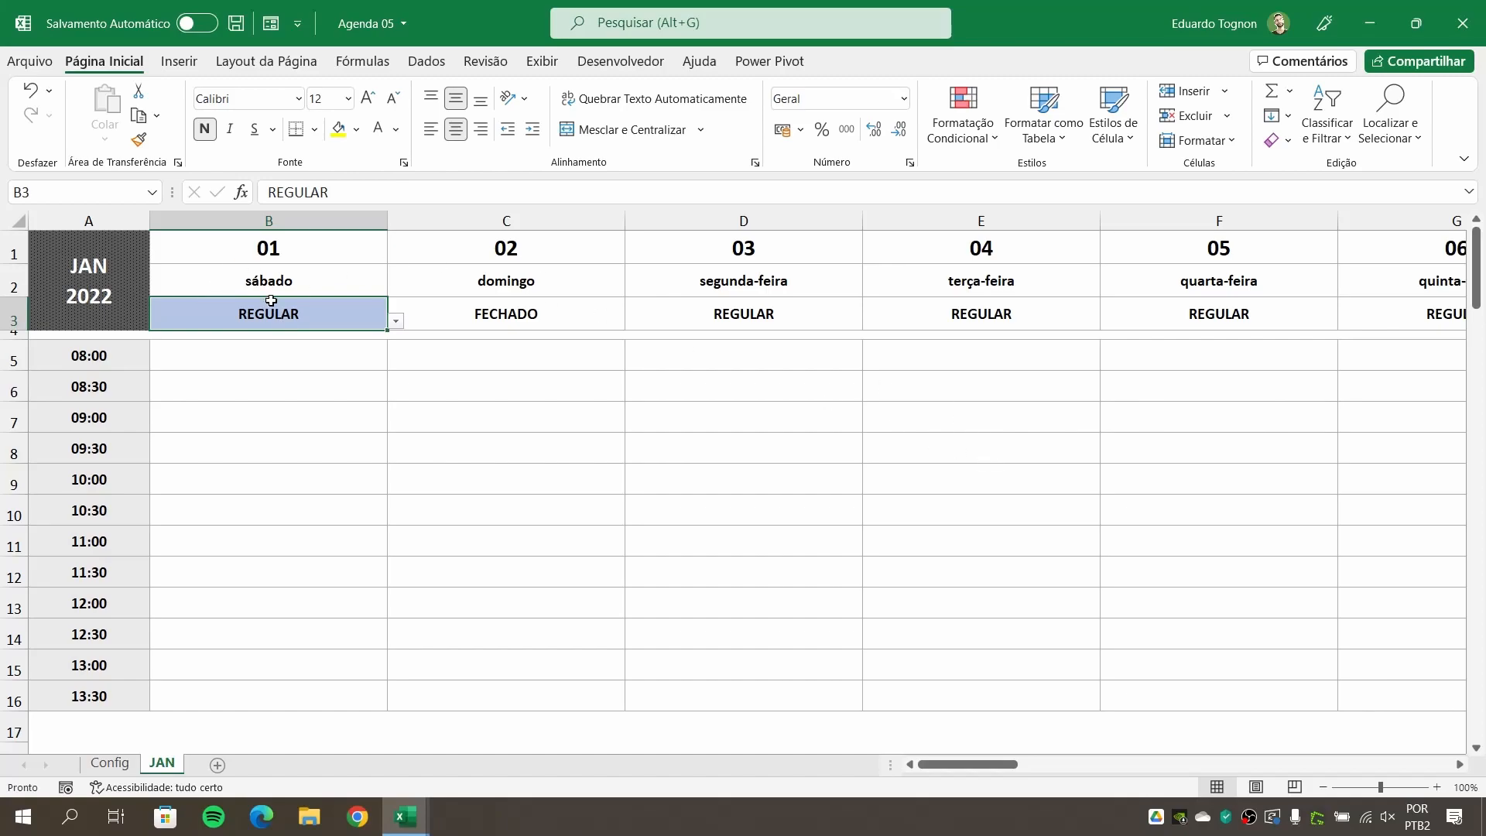
Extend the REGULAR rule's applied range to =$B$3:$AF$3, covering the status row through day 31.
click(982, 132)
click(972, 463)
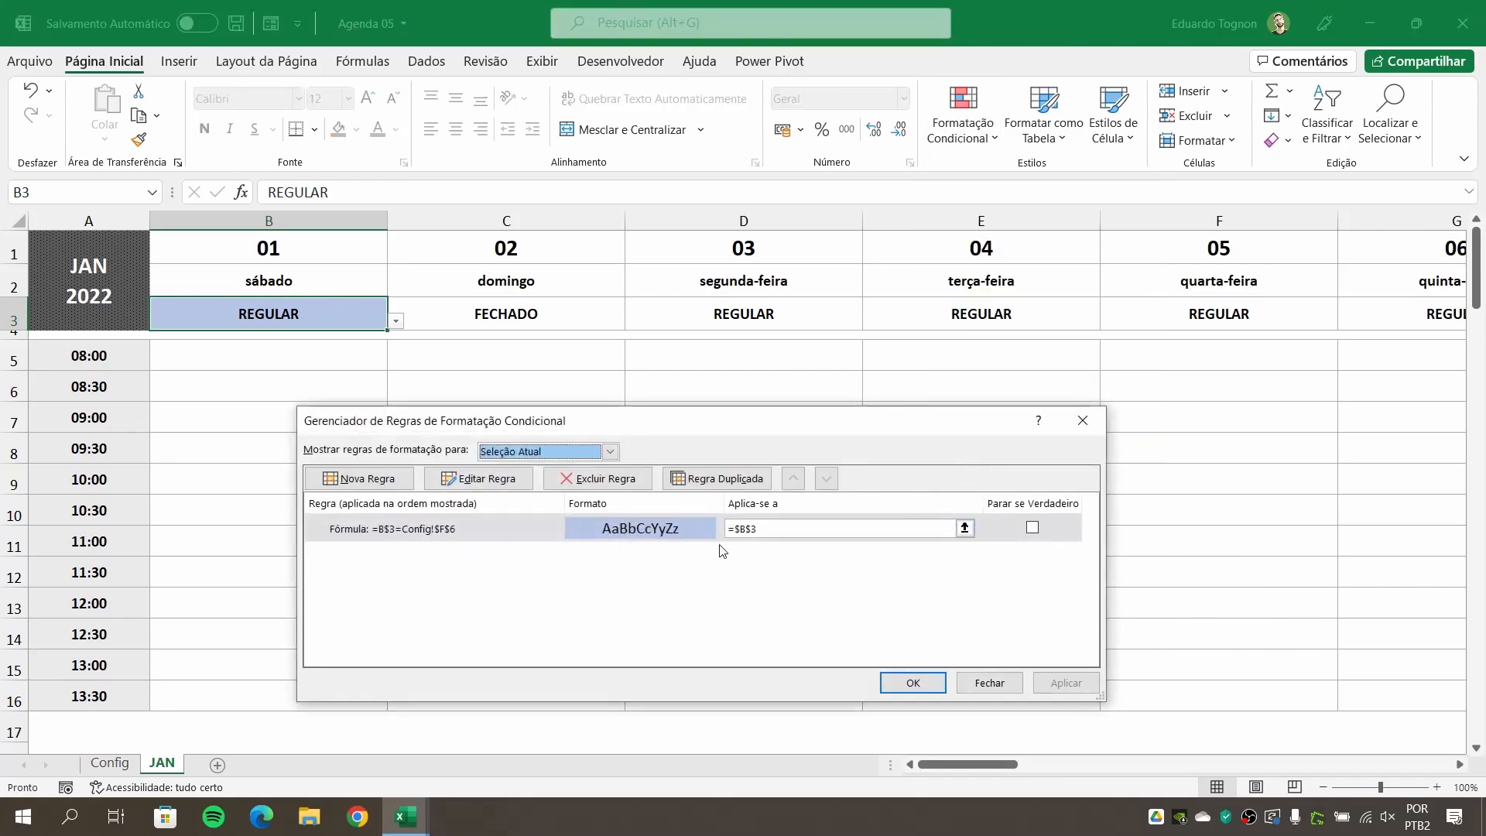
click(965, 528)
drag(187, 314, 1482, 328)
drag(1482, 328, 1044, 299)
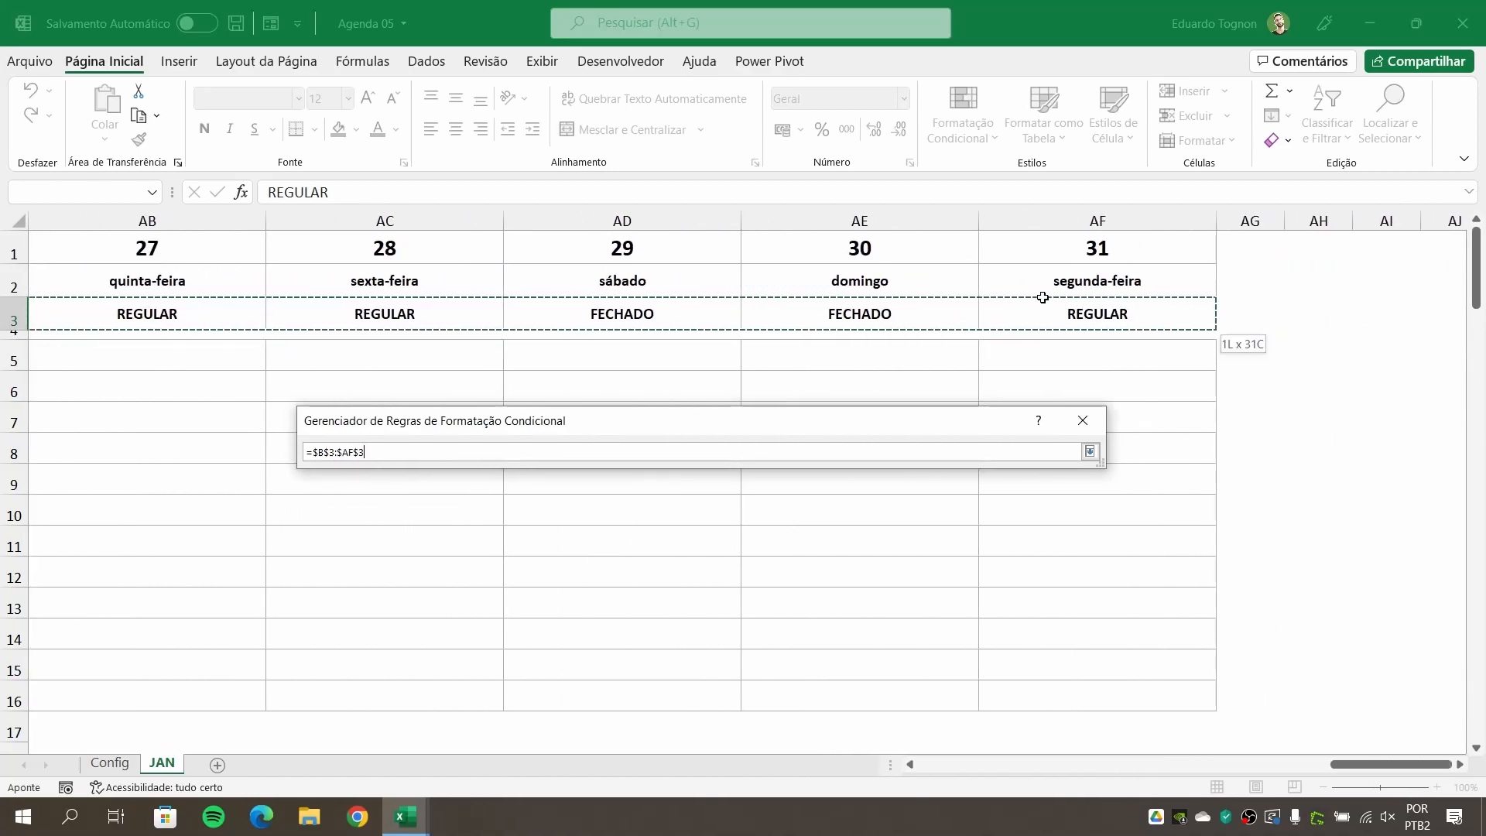
mouse_move(1148, 302)
mouse_down()
mouse_move(1186, 328)
mouse_move(1151, 319)
mouse_up()
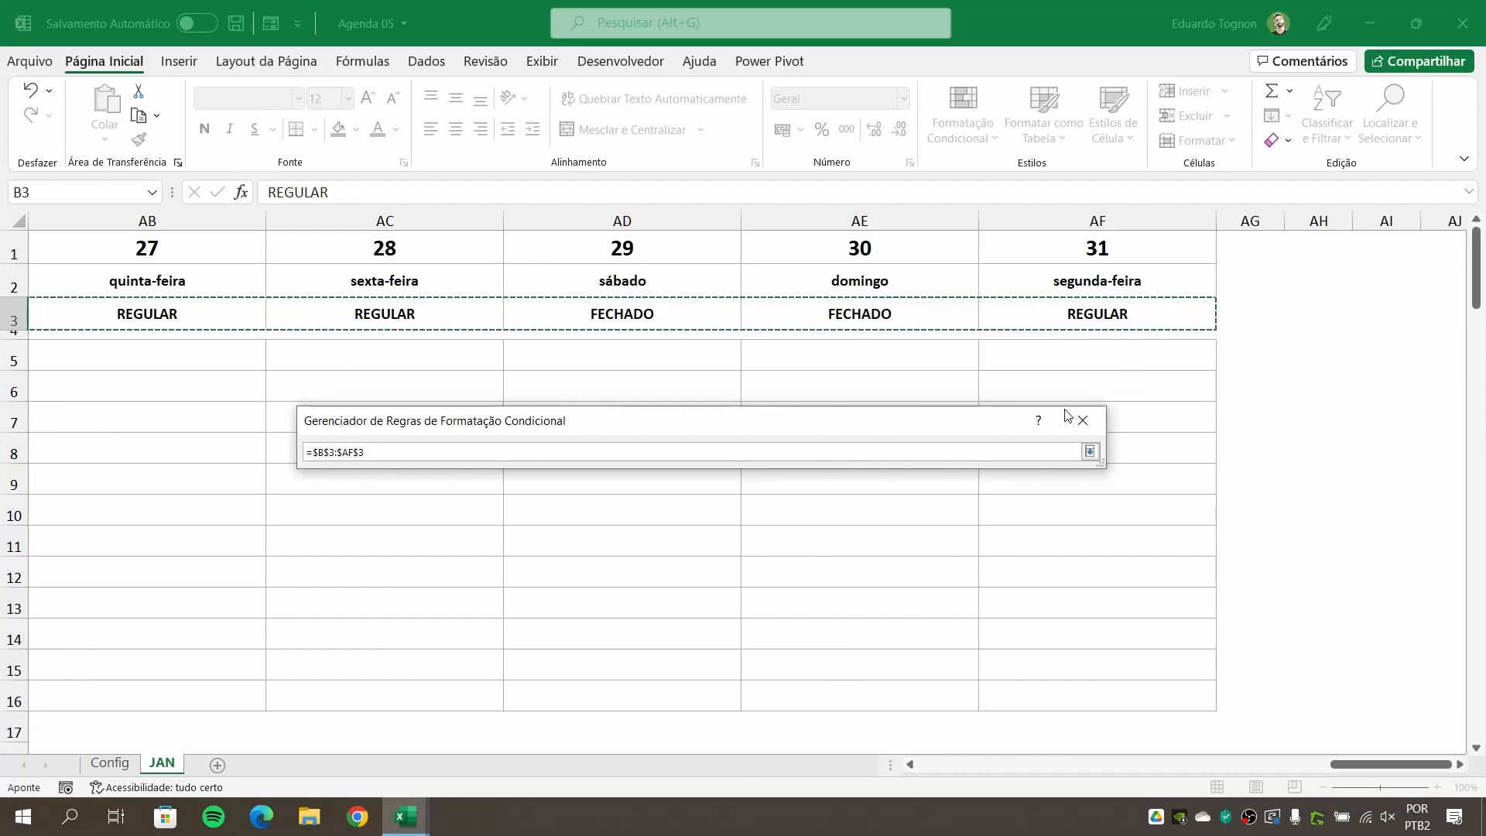
click(1090, 452)
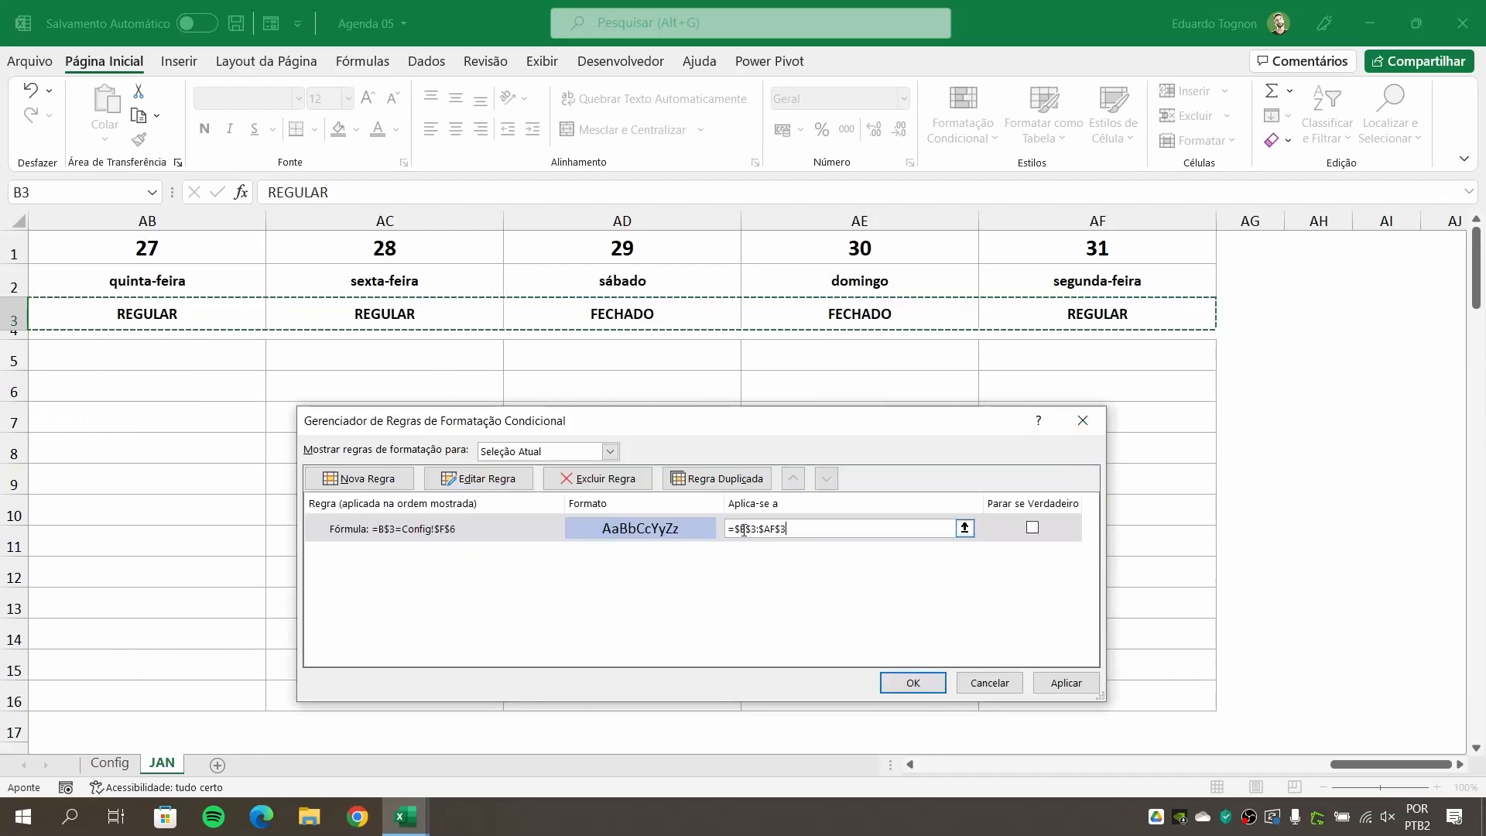
click(812, 525)
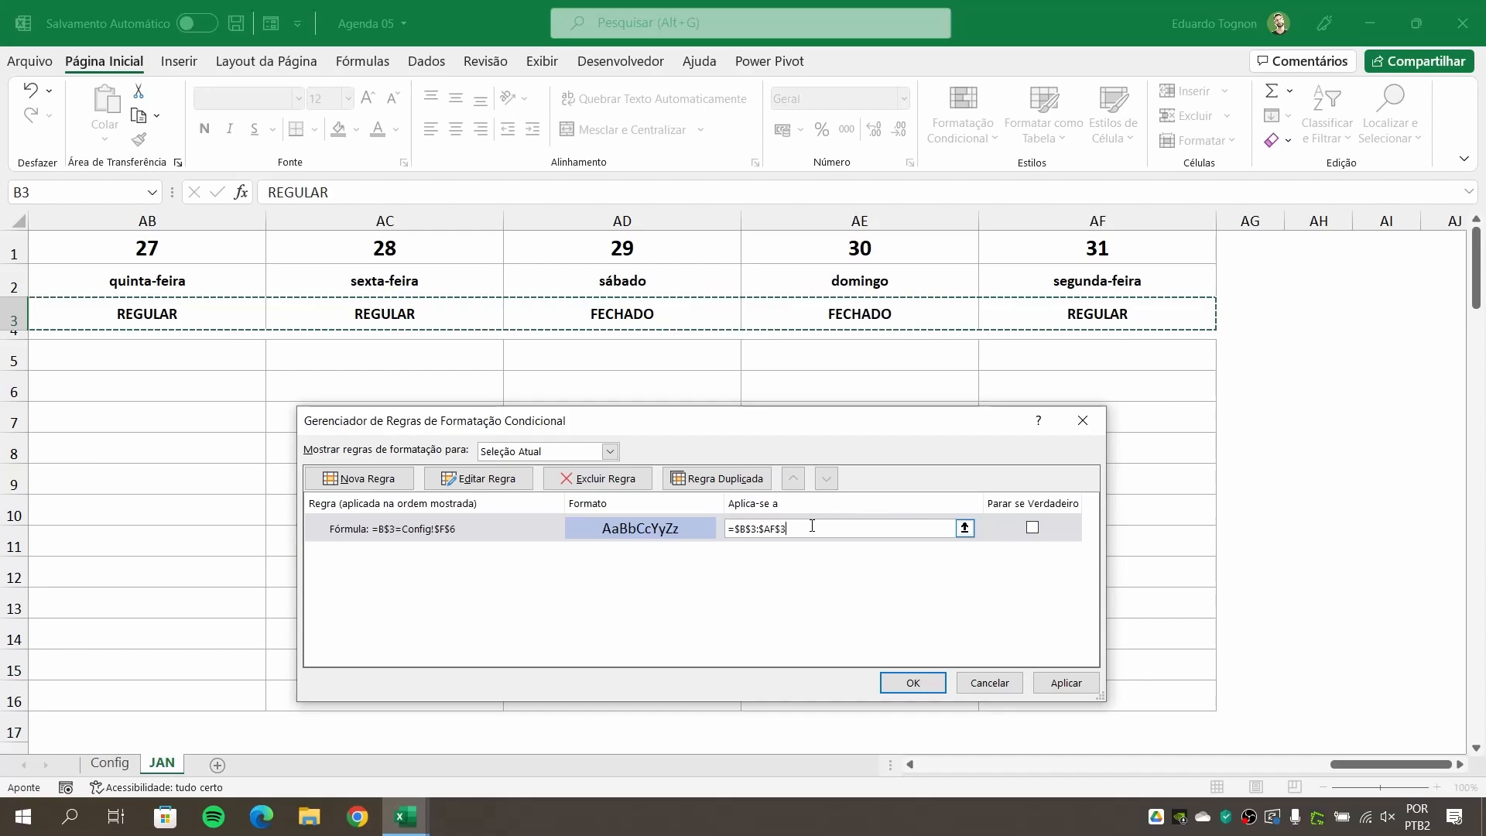
click(909, 683)
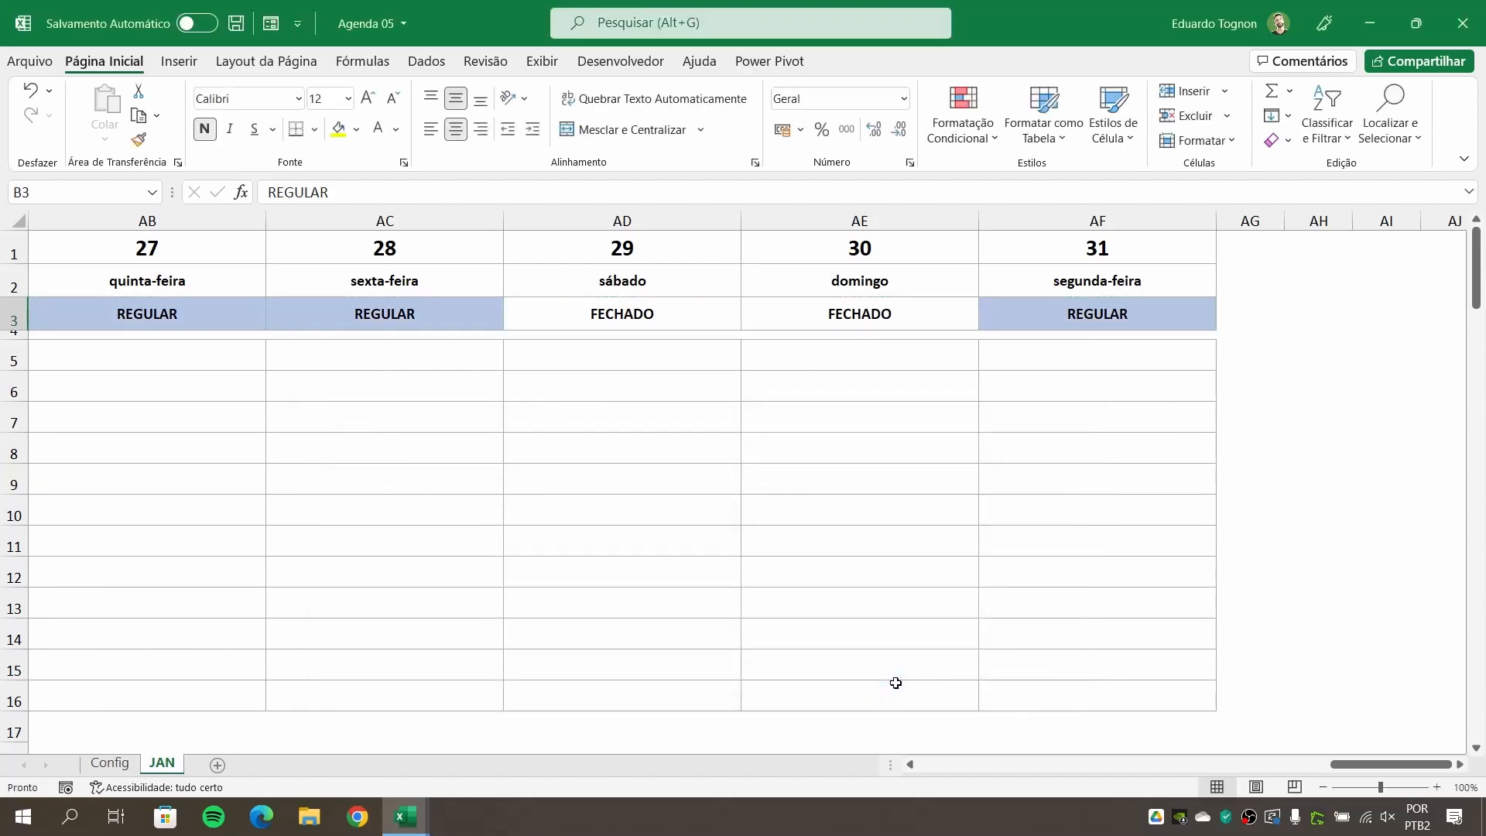
Examine the status row and day headers on the JAN sheet against the status list on the Config sheet.
drag(1354, 764, 809, 776)
click(417, 416)
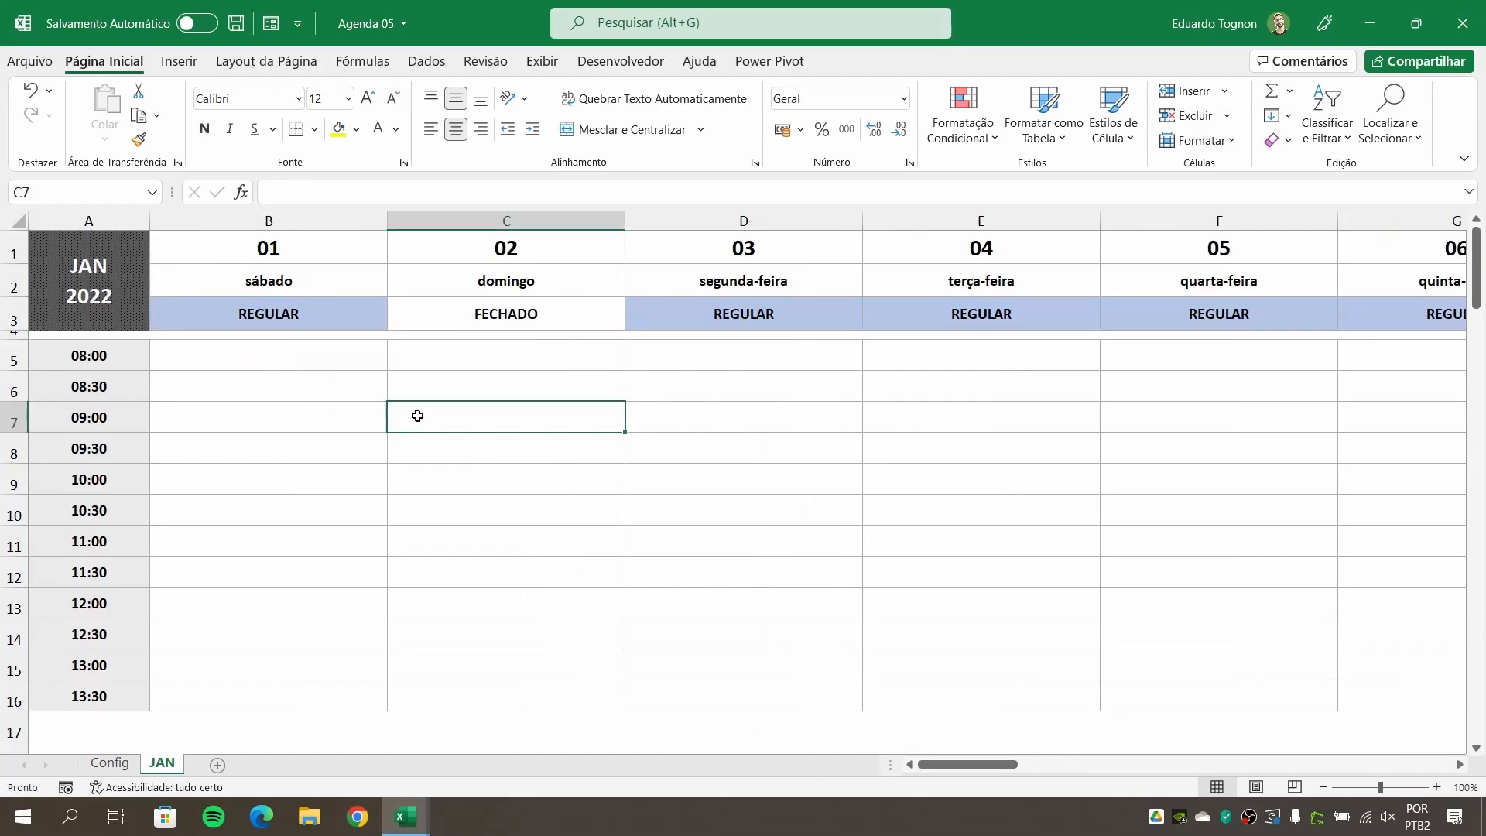
click(356, 322)
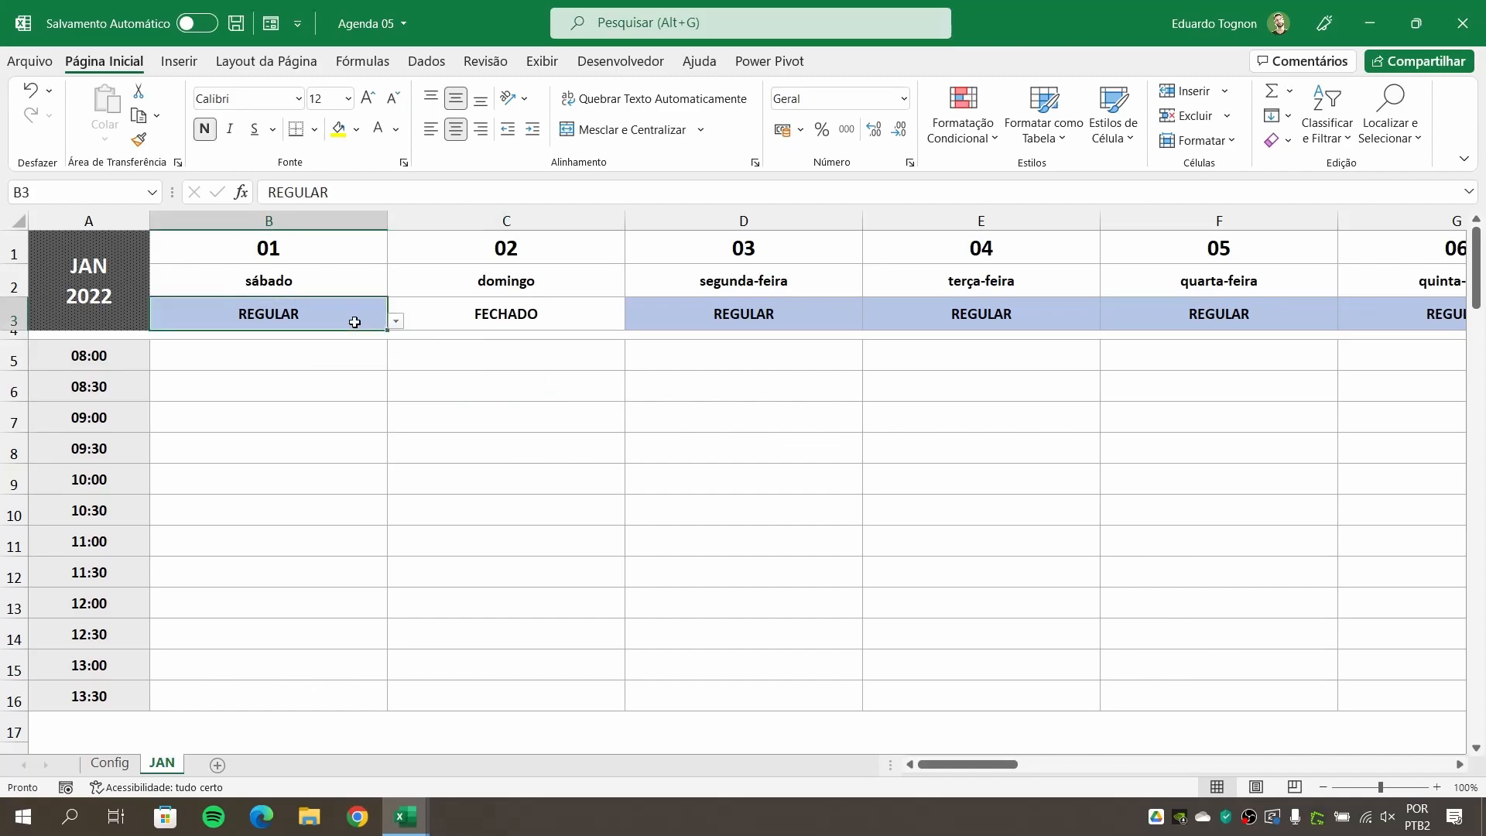
click(109, 763)
drag(572, 396, 567, 508)
click(554, 558)
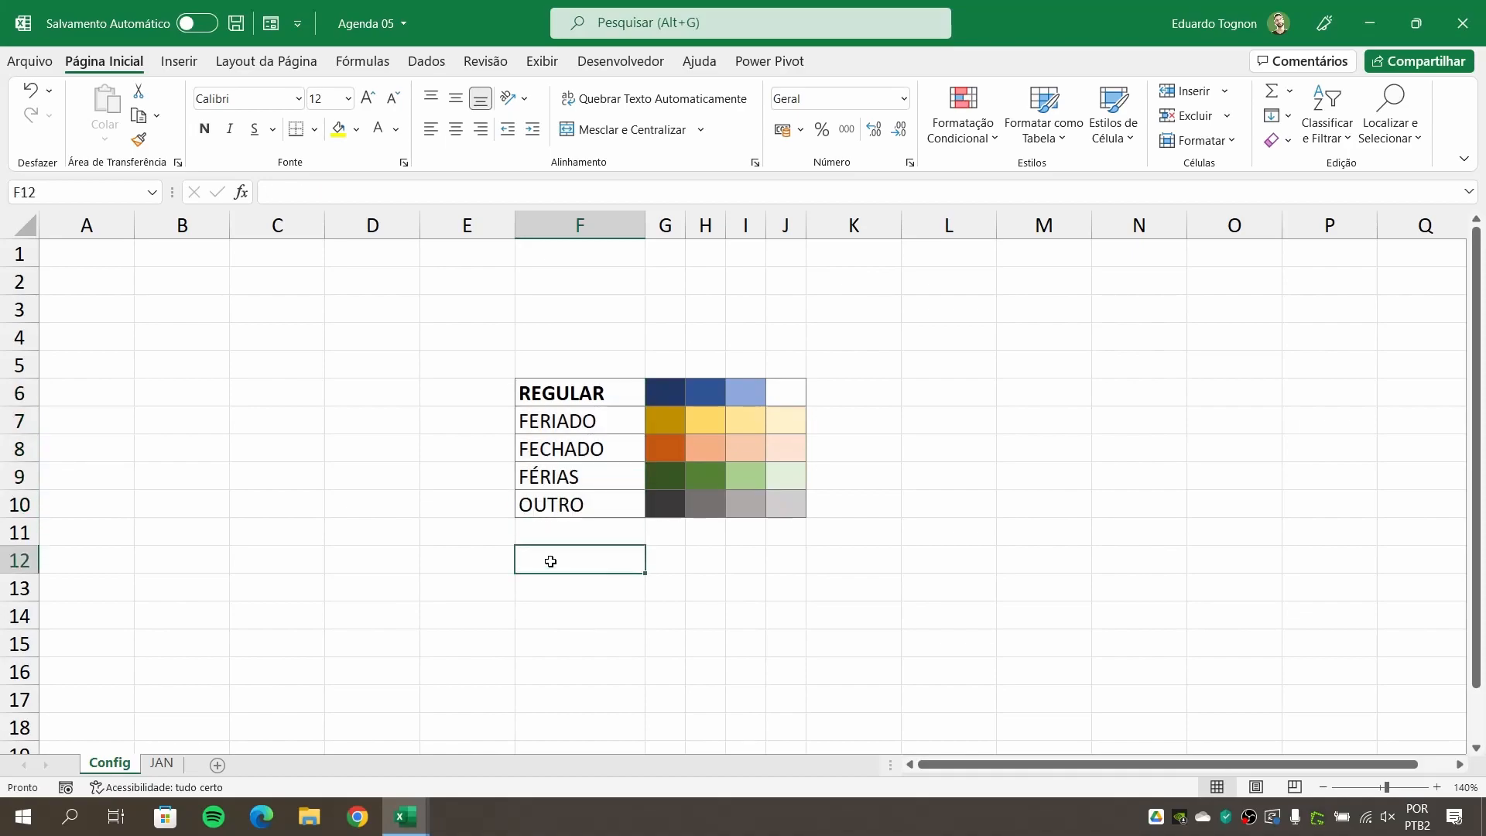
click(162, 763)
drag(254, 307, 533, 314)
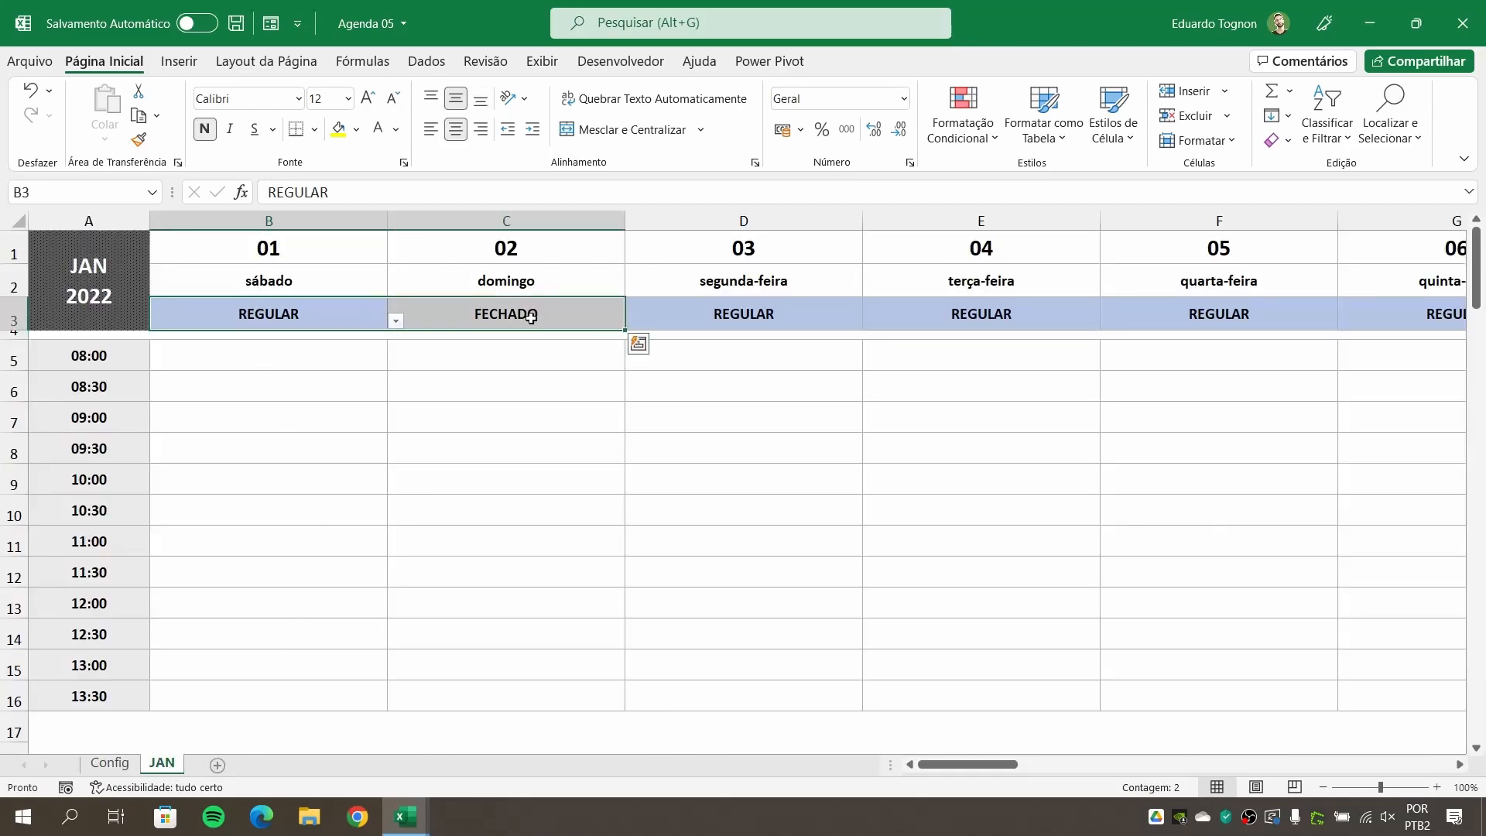
drag(255, 282, 646, 248)
click(466, 420)
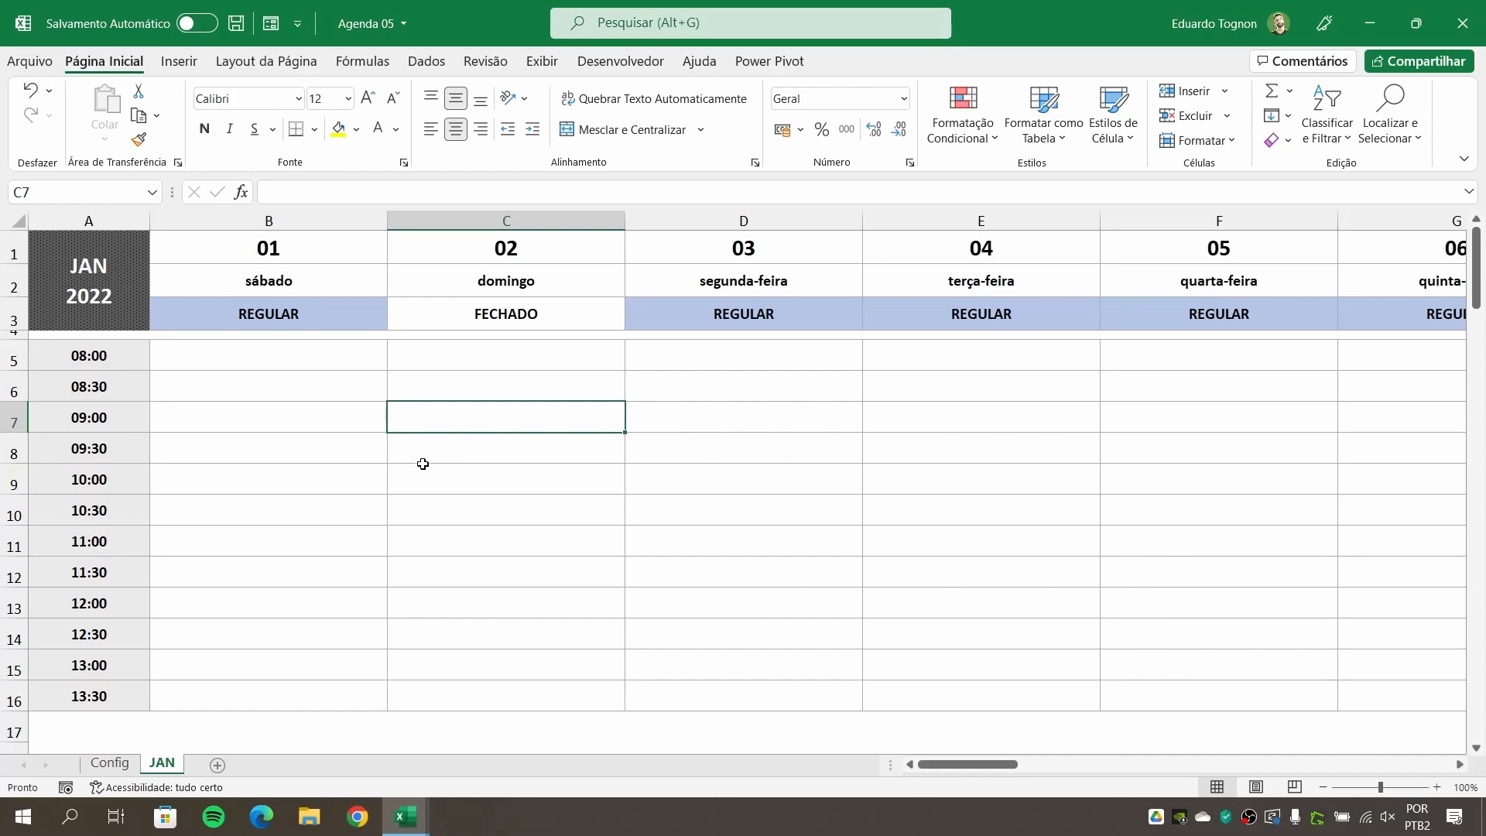
Assign the defined name tipodia1 to the REGULAR cell F6 on the Config sheet.
click(135, 771)
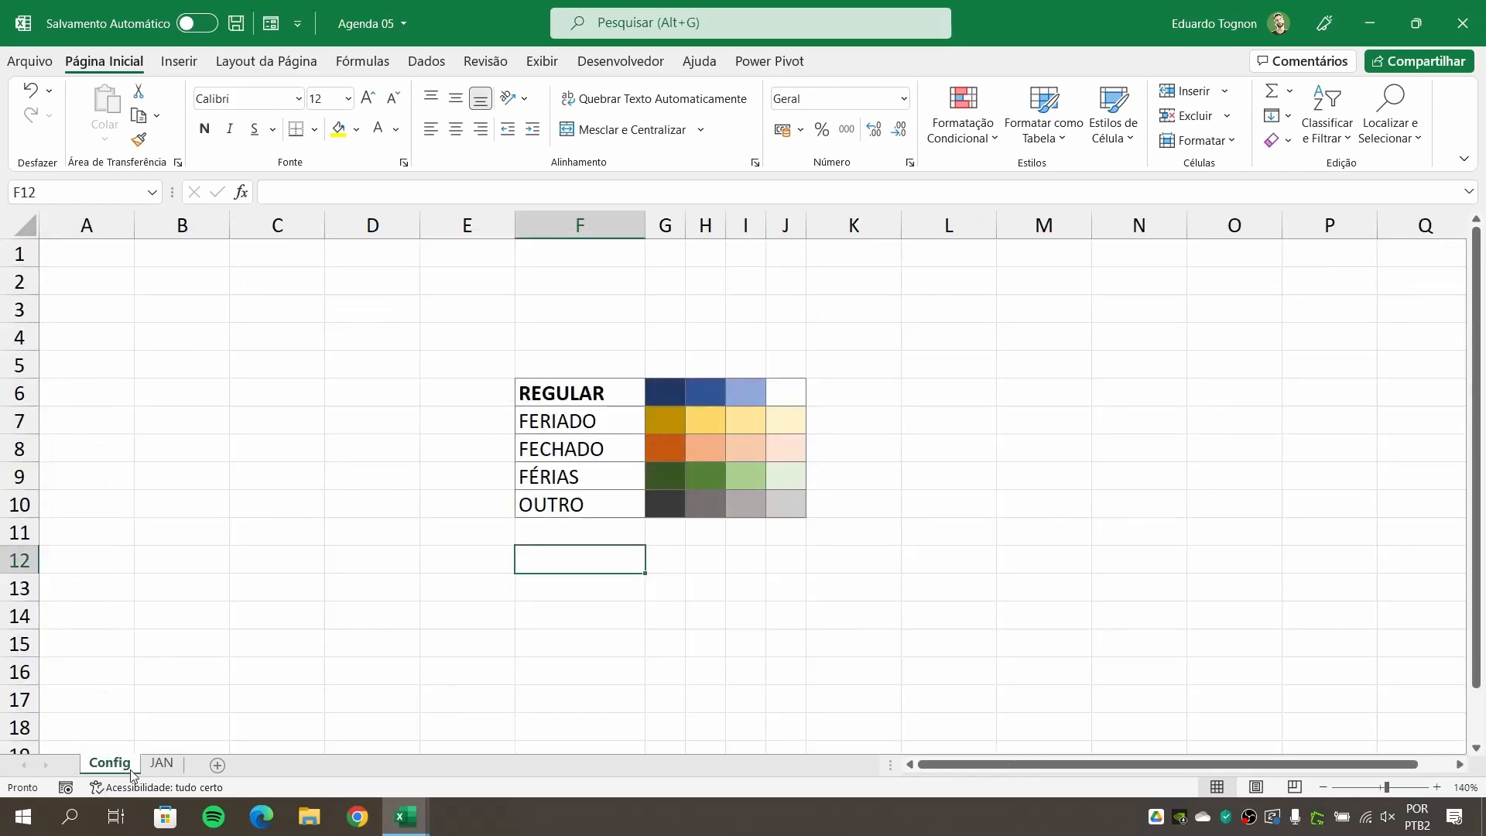
click(592, 388)
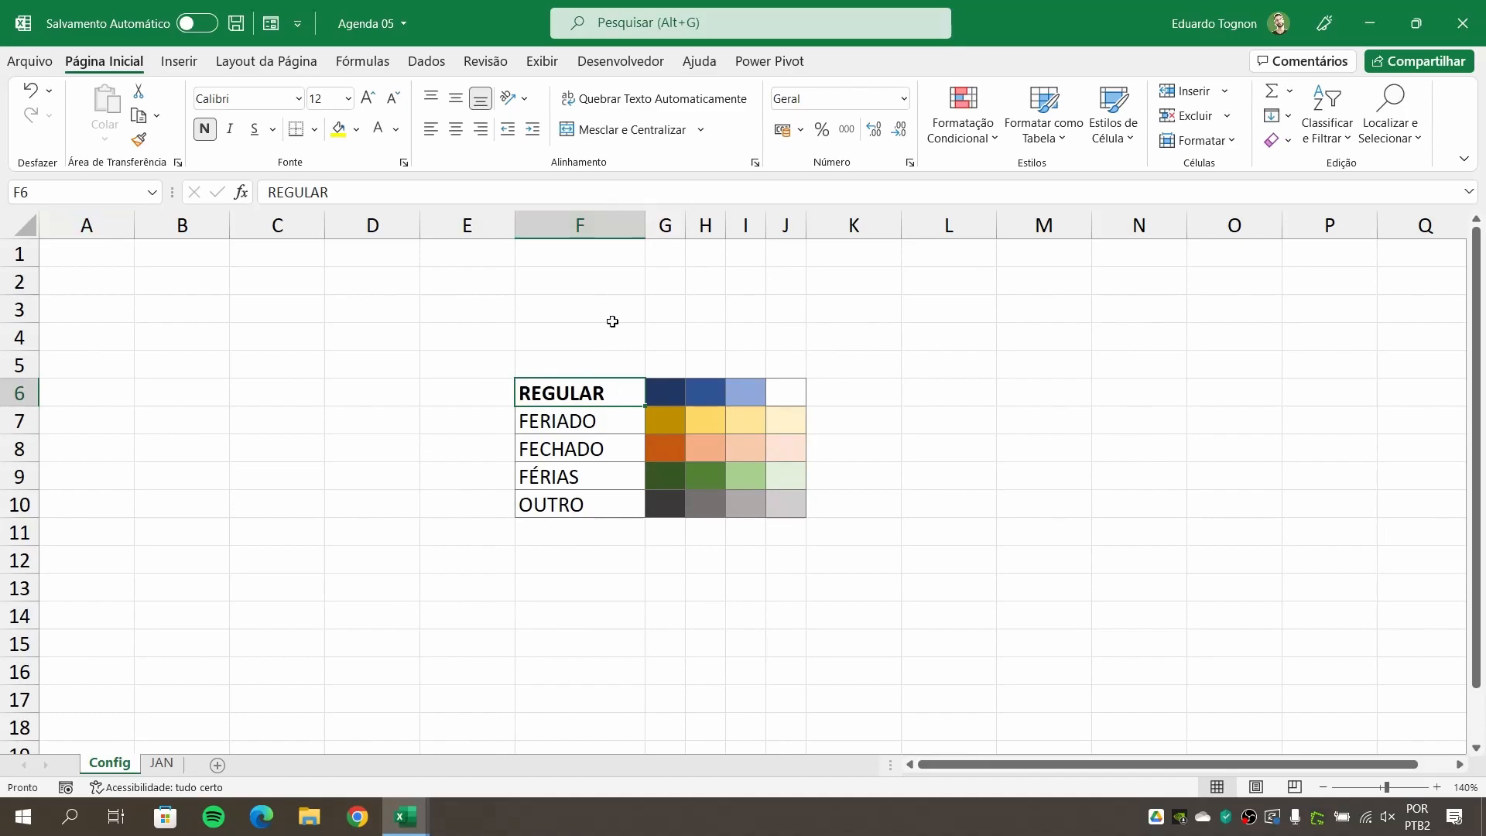
click(73, 192)
text(tipodia1)
key(Return)
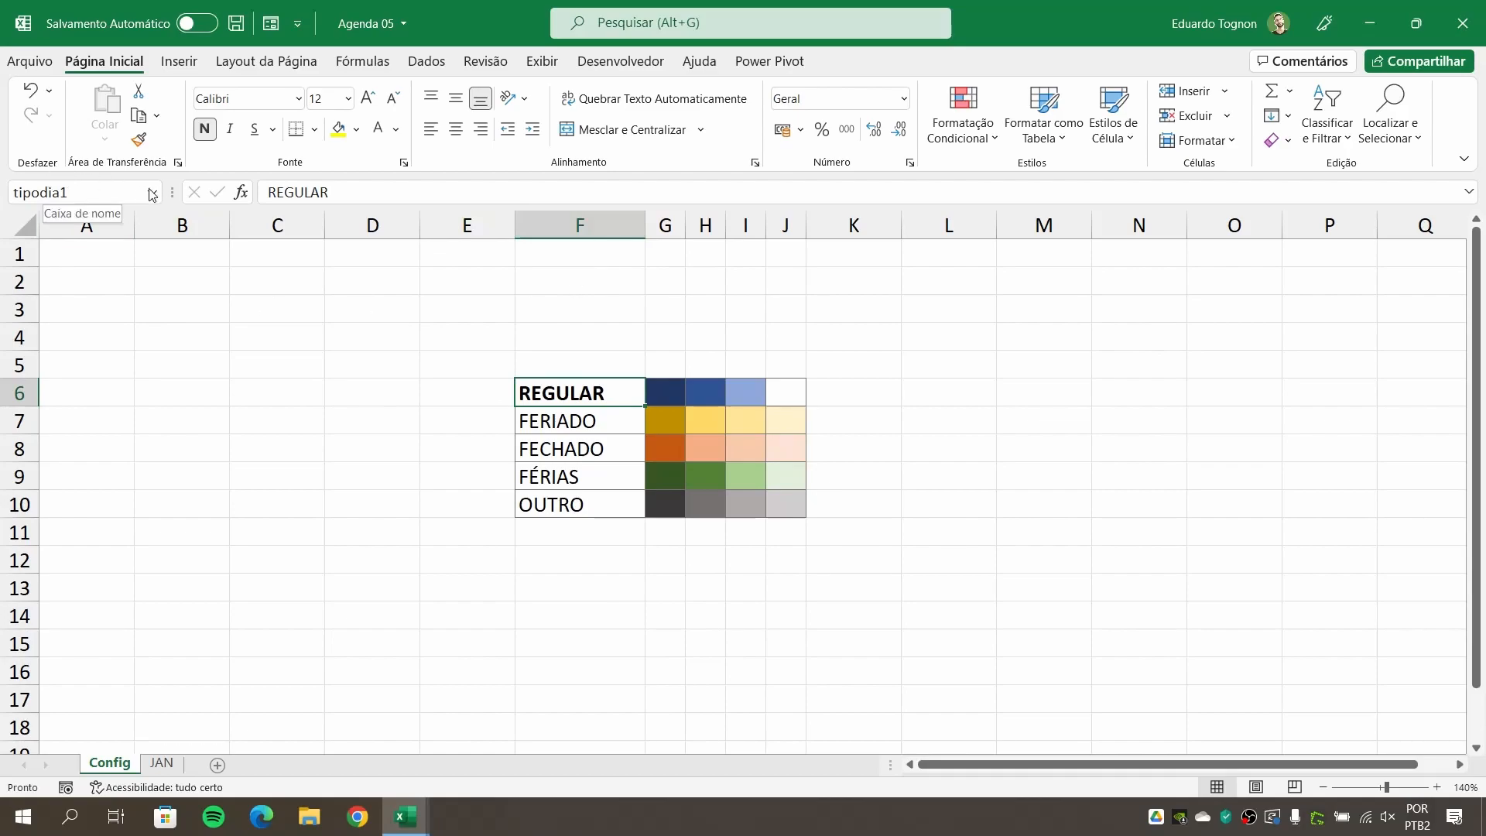
Assign the defined name tipodia2 to the FERIADO cell F7.
click(562, 414)
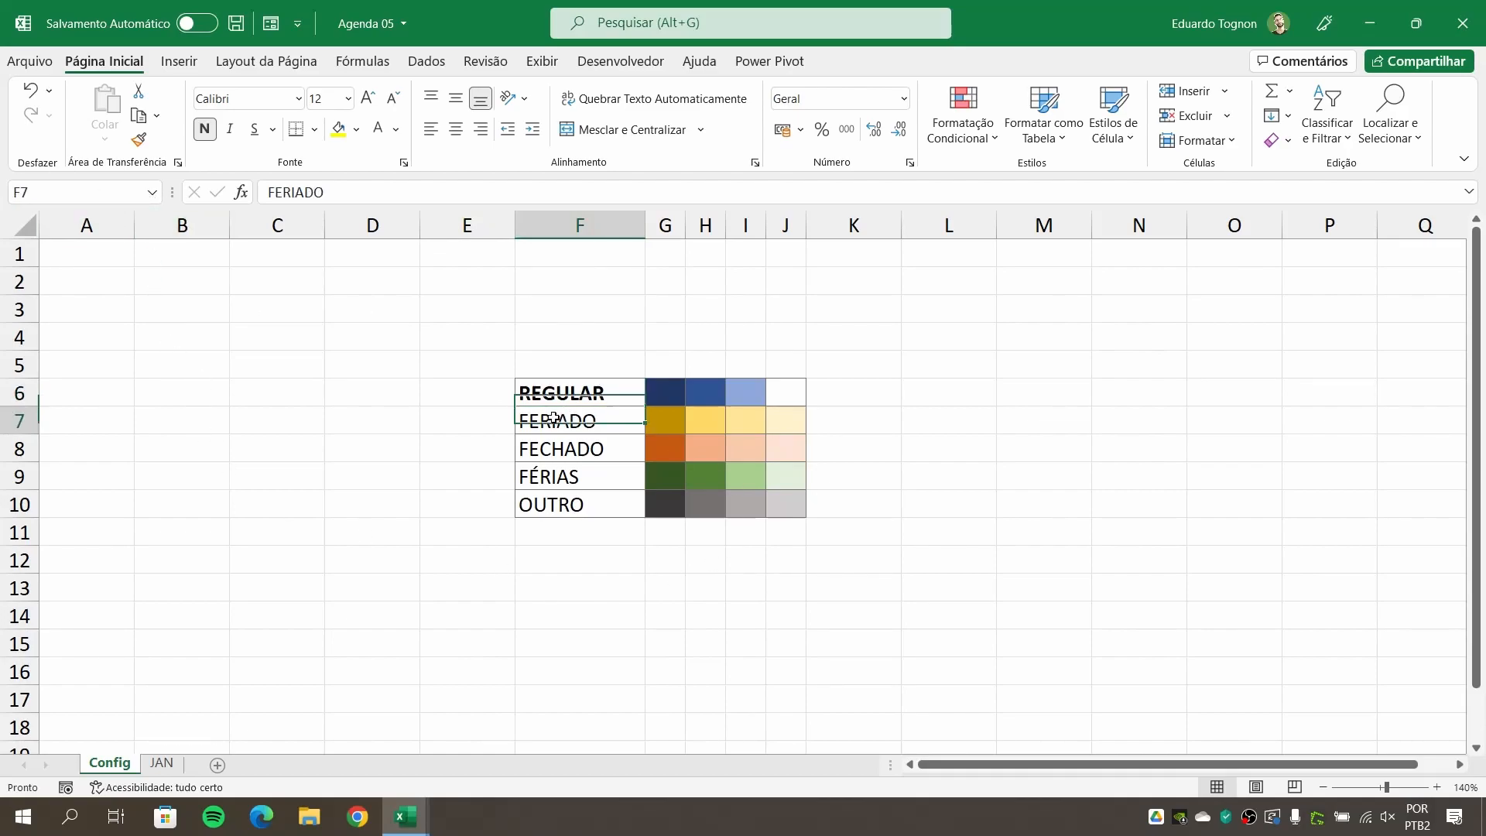
click(38, 193)
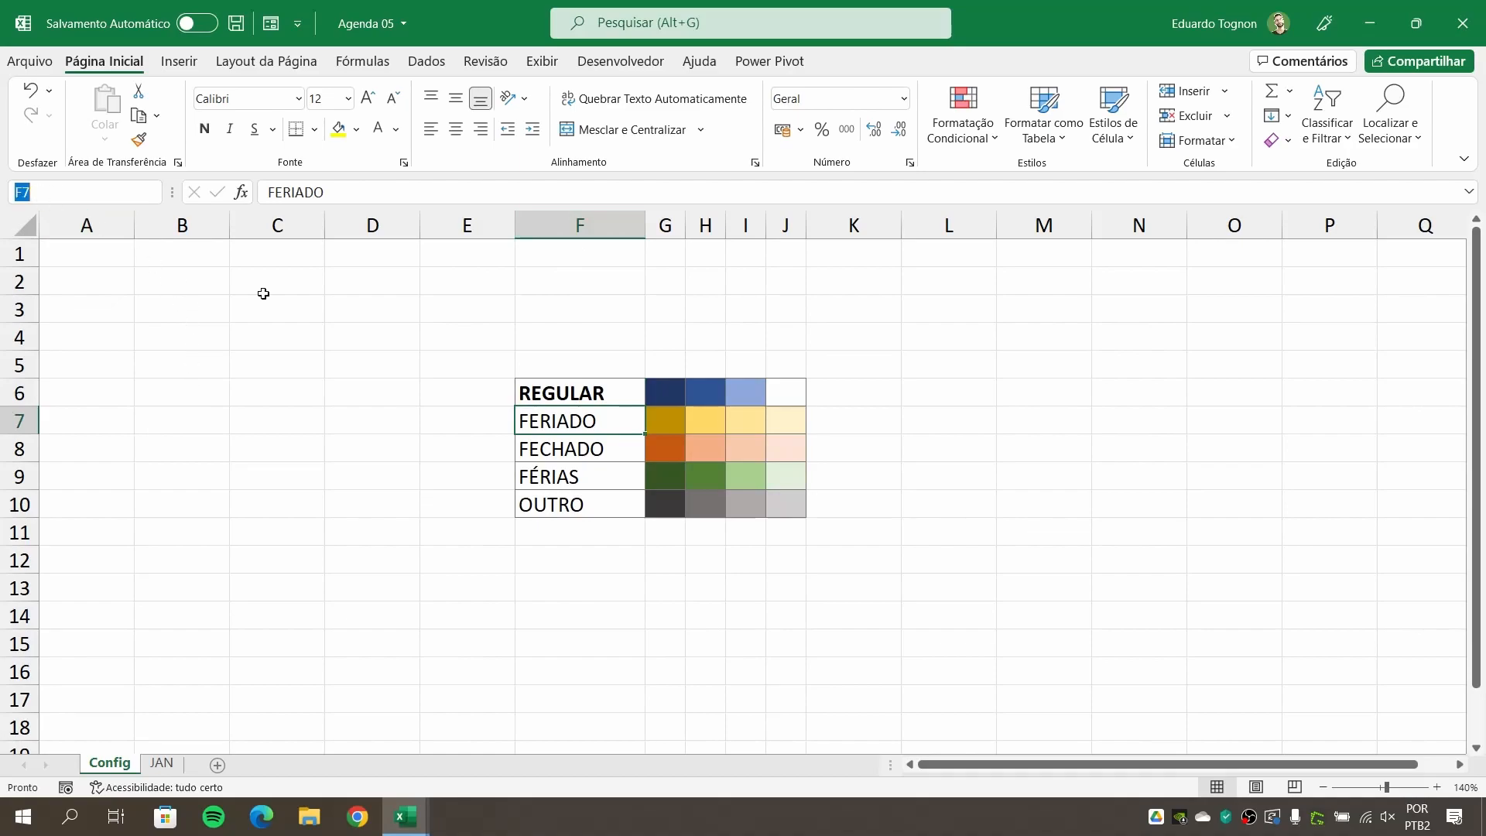
text(tipodia2)
key(Return)
Define the name tipodia3 with workbook scope for the FECHADO cell F8.
click(563, 449)
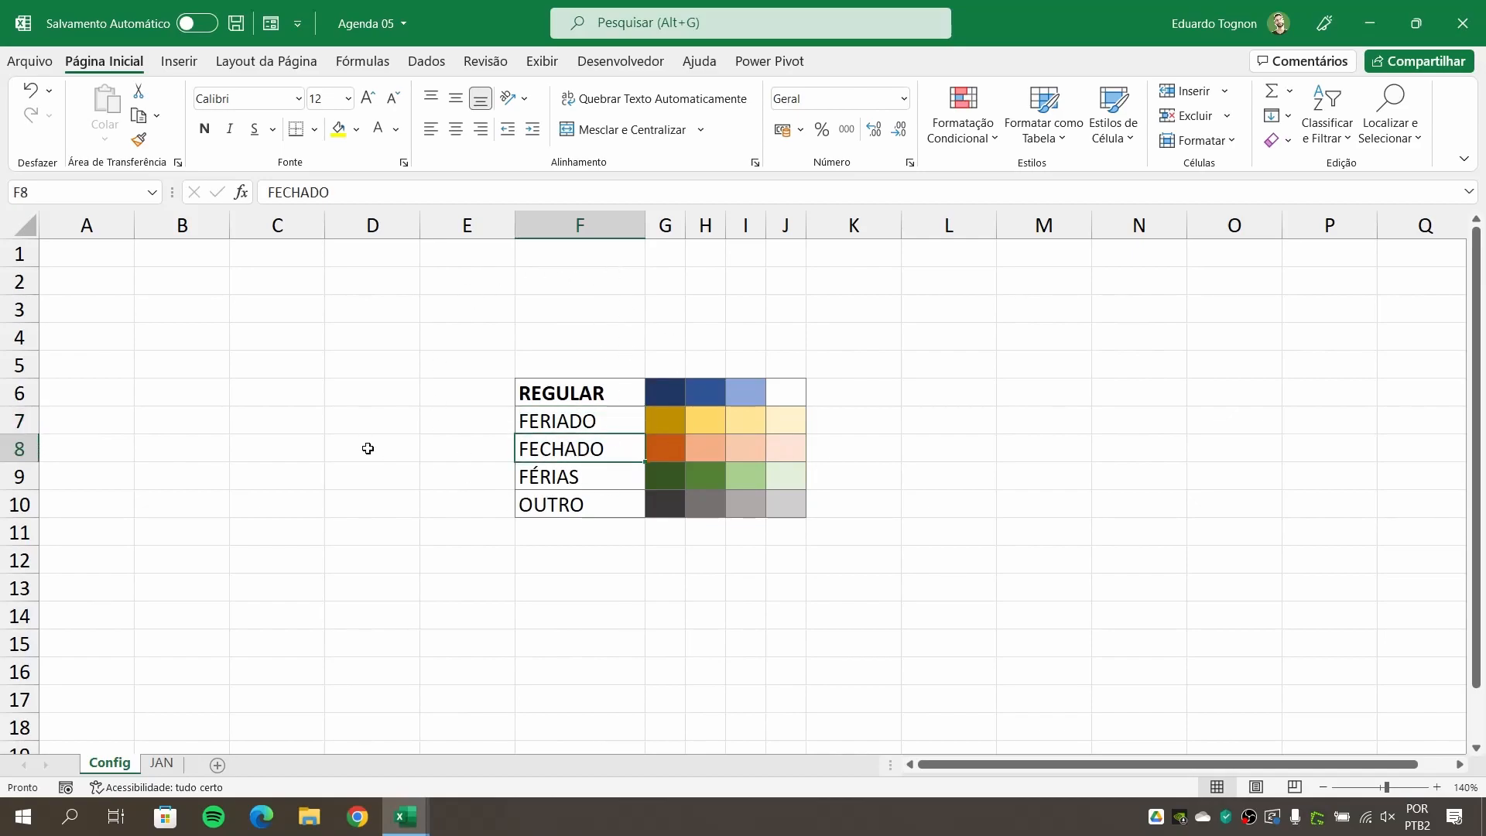
click(338, 65)
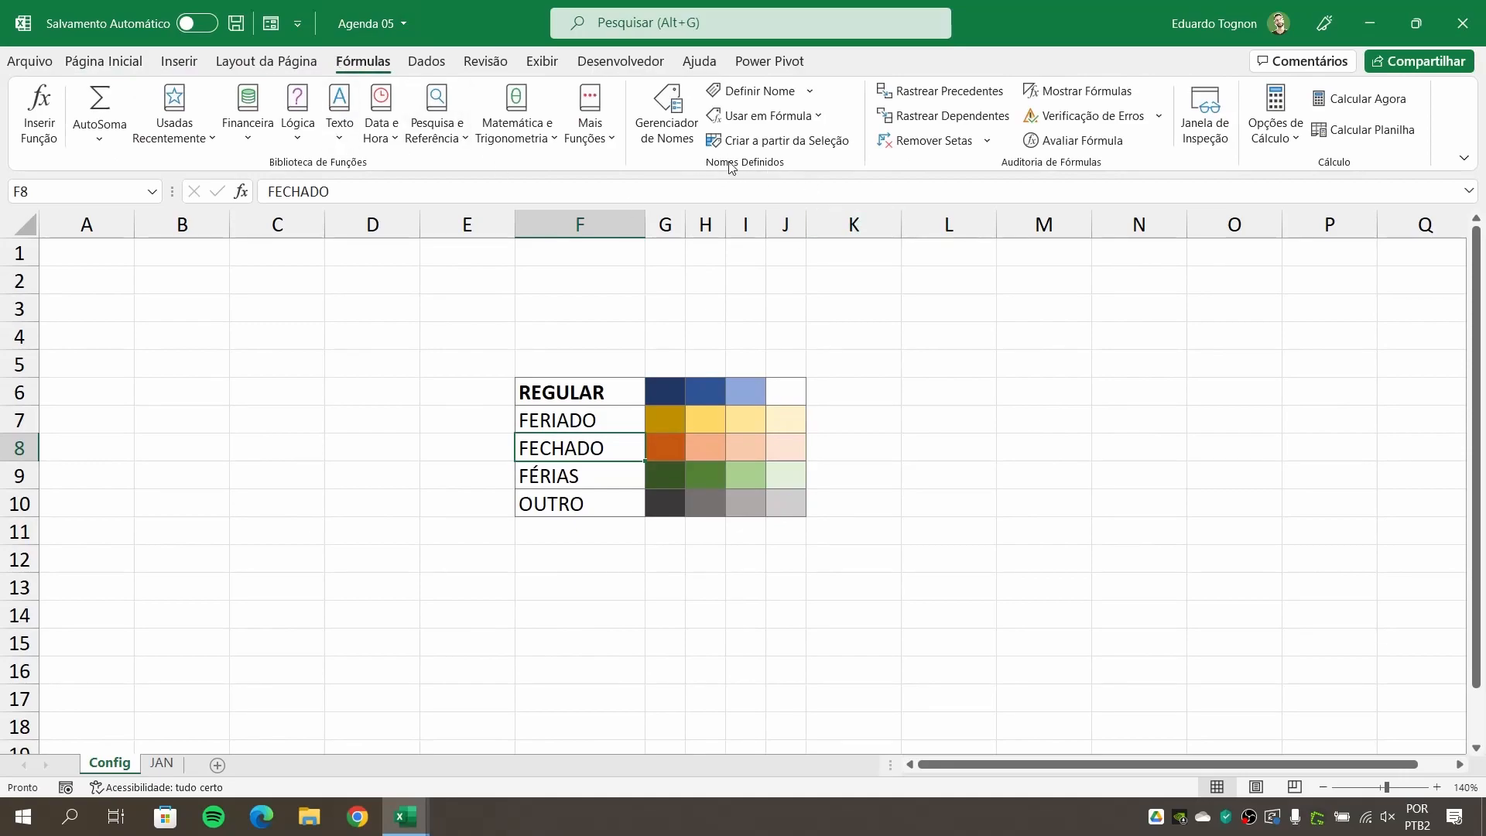
click(736, 93)
drag(665, 422, 967, 335)
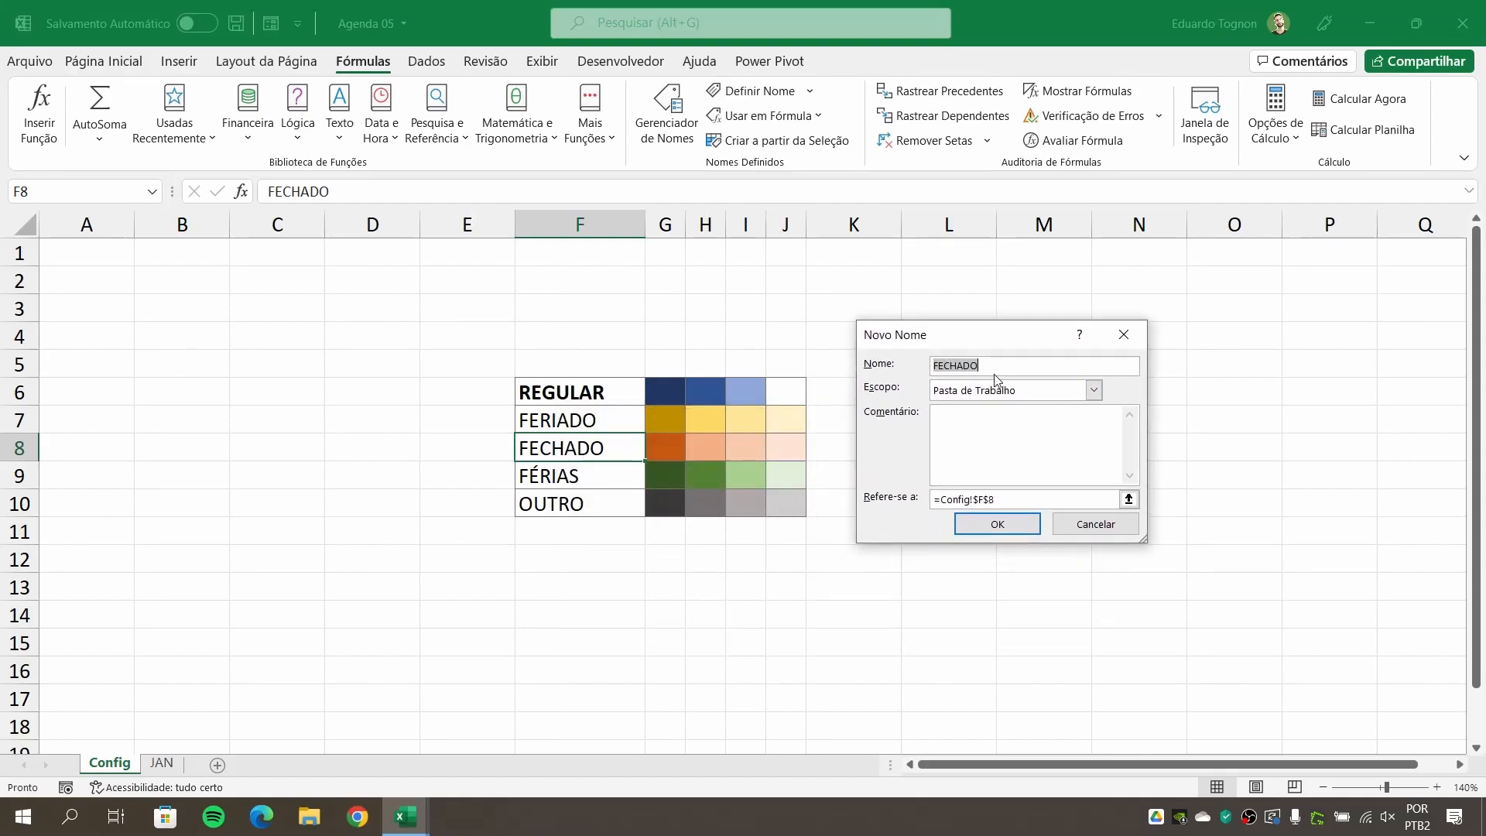
text(tipodia3)
click(965, 499)
click(997, 524)
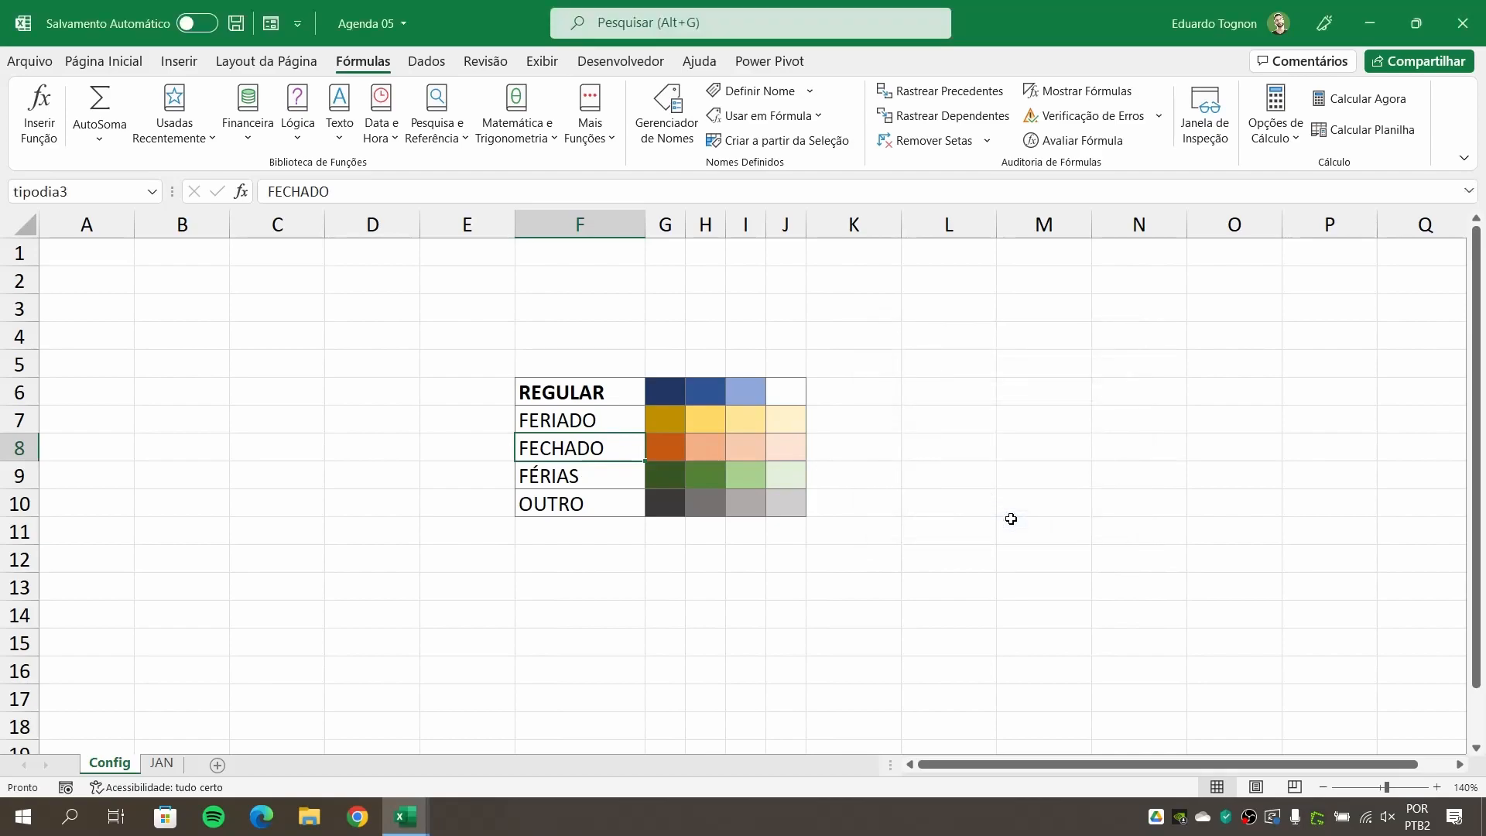
Define the name tipodia4 for the FÉRIAS cell F9, and review the defined names with their full scope.
click(574, 474)
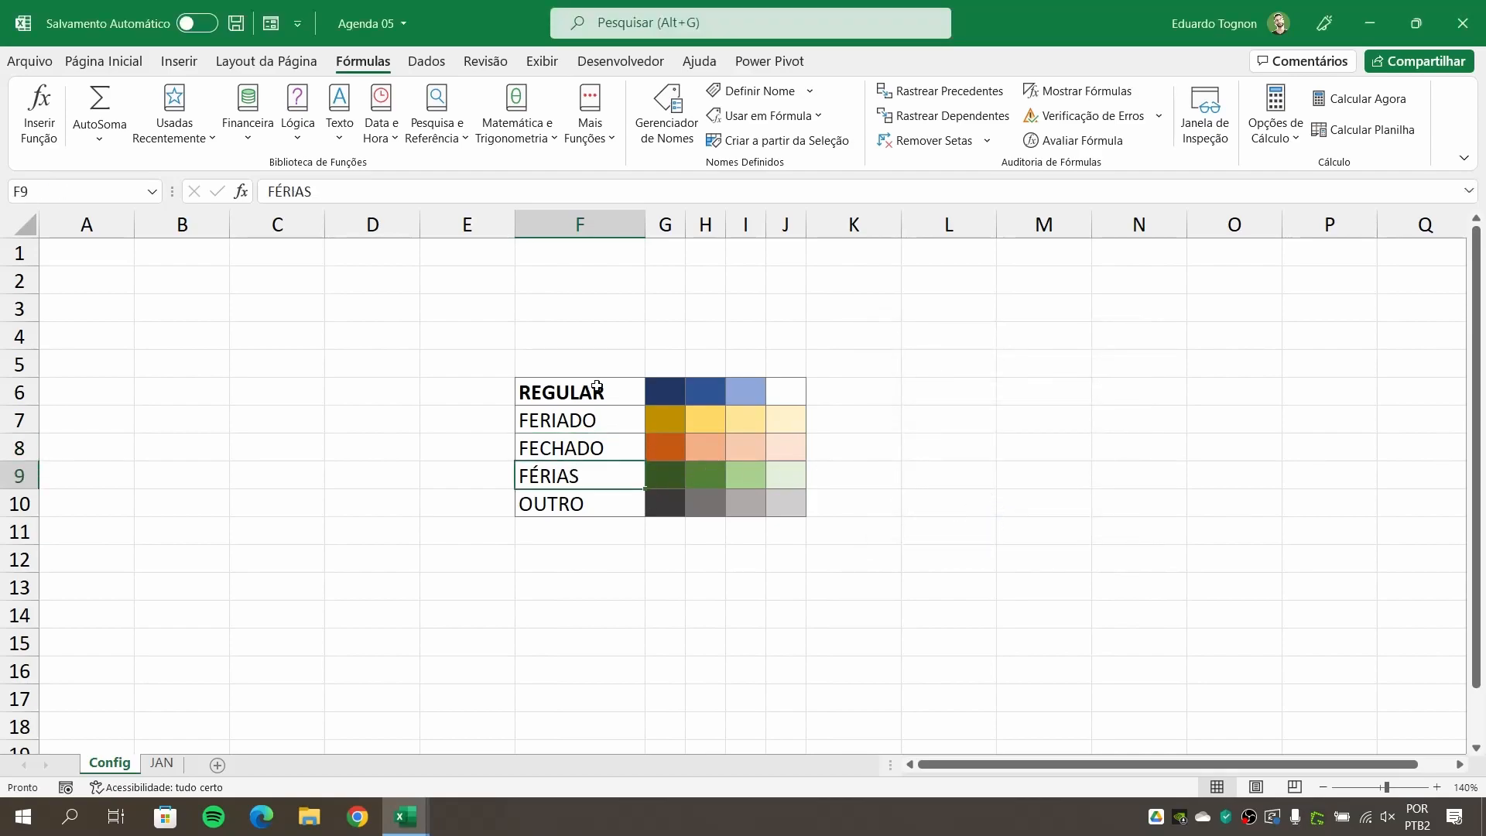
click(667, 115)
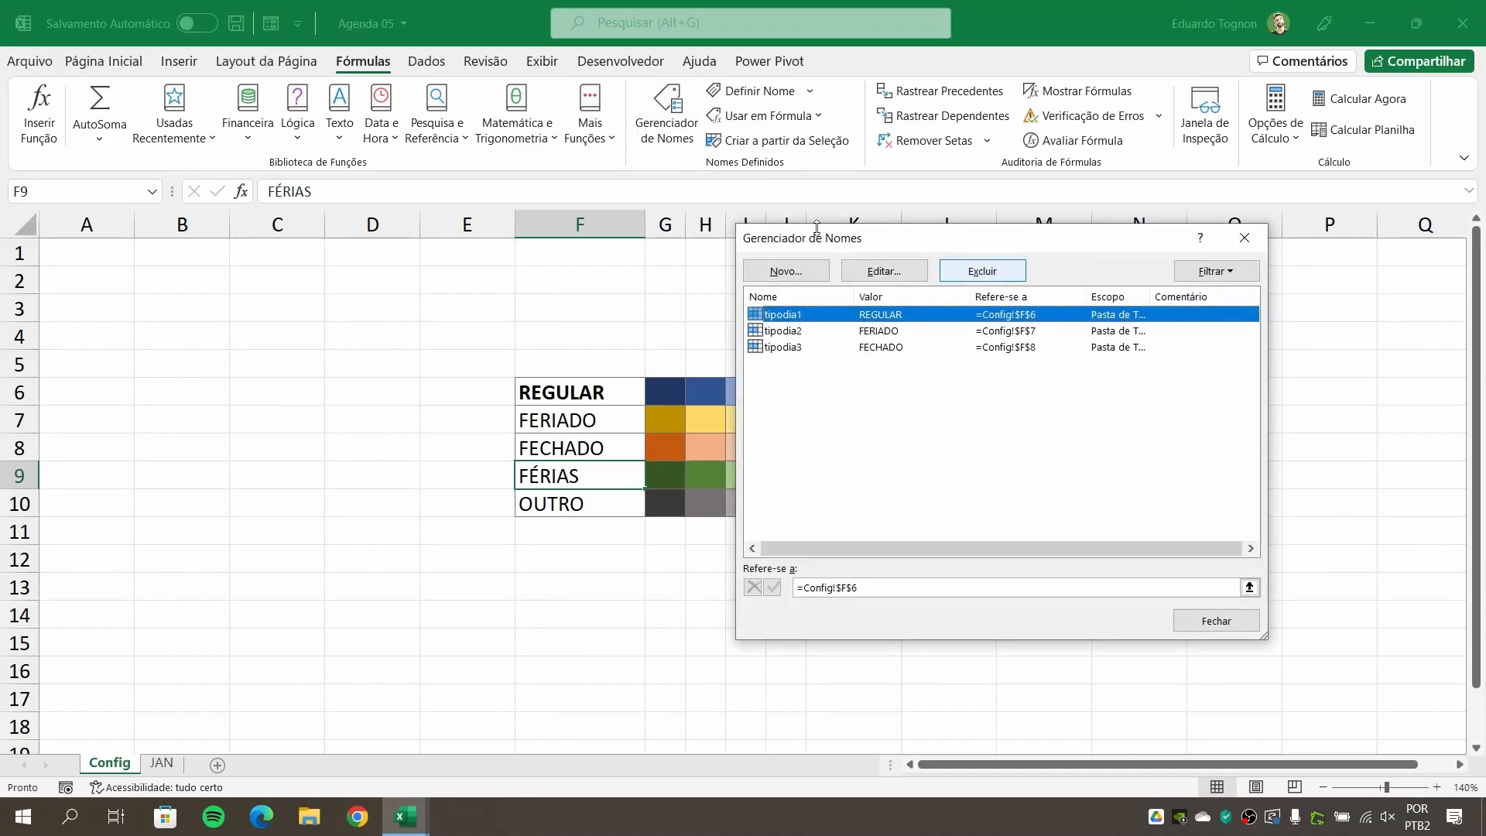
click(785, 271)
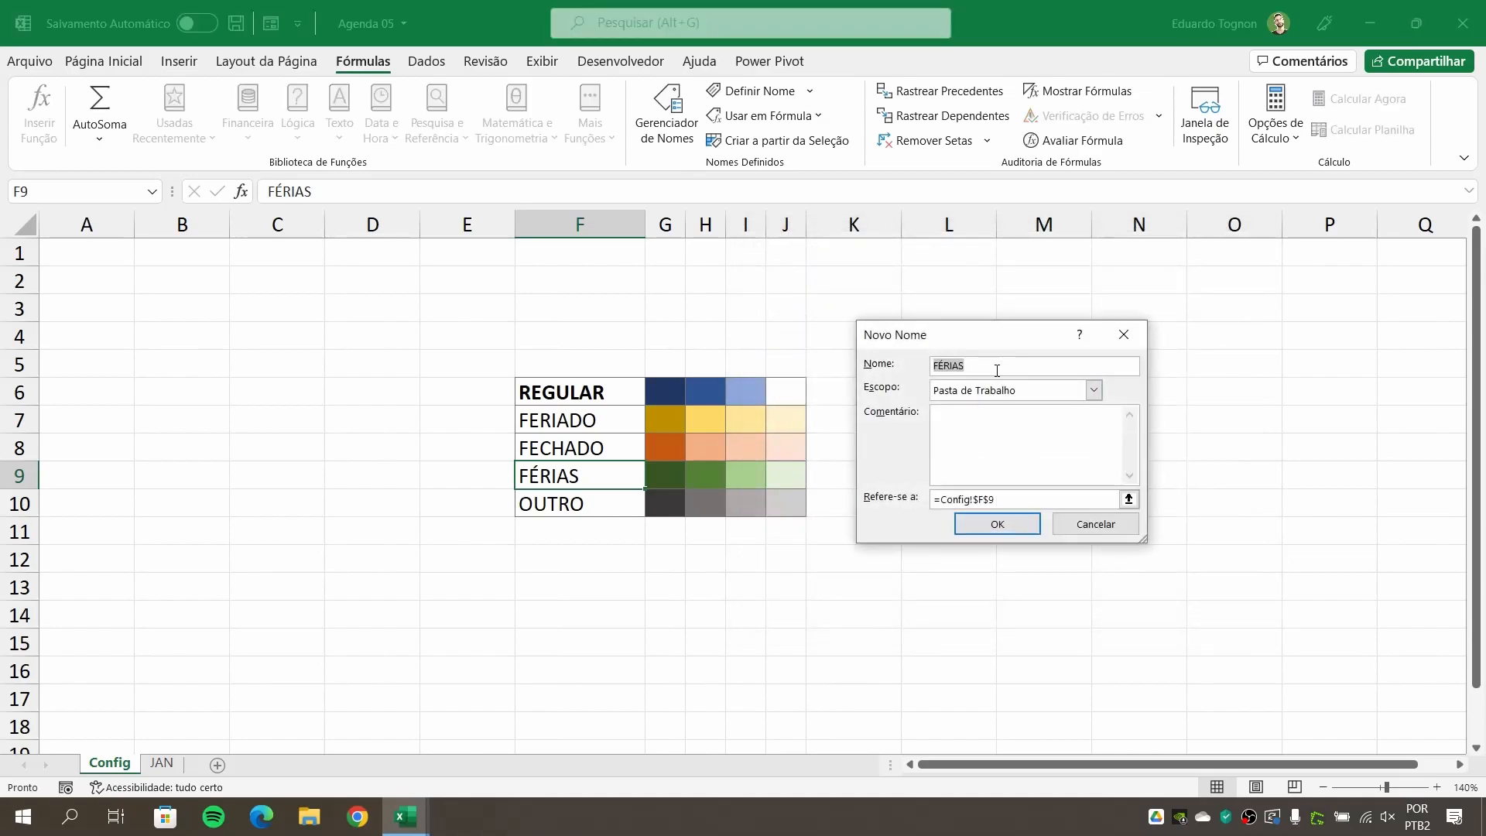
text(tipodia4)
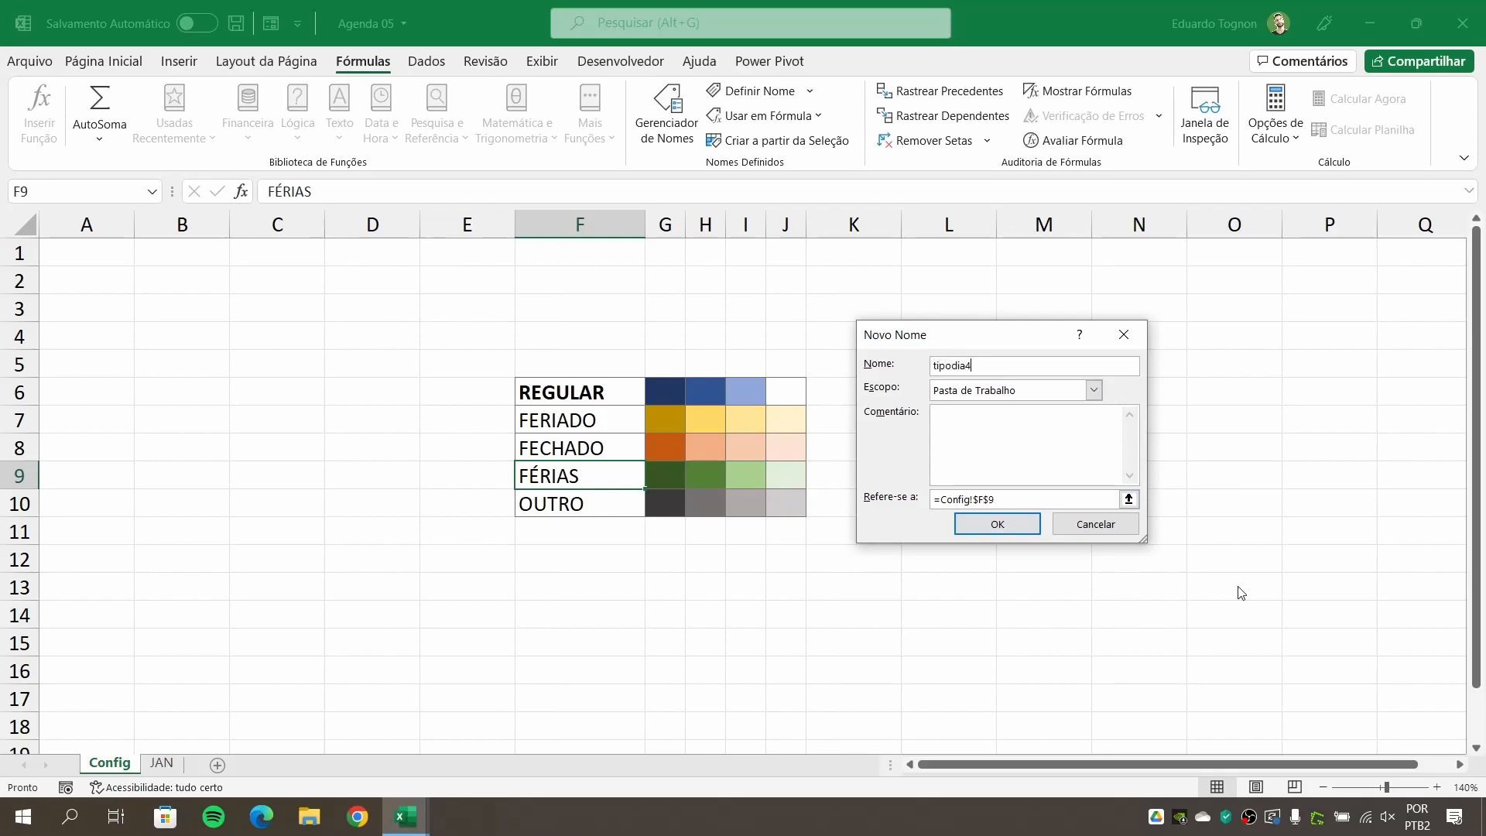
click(1004, 526)
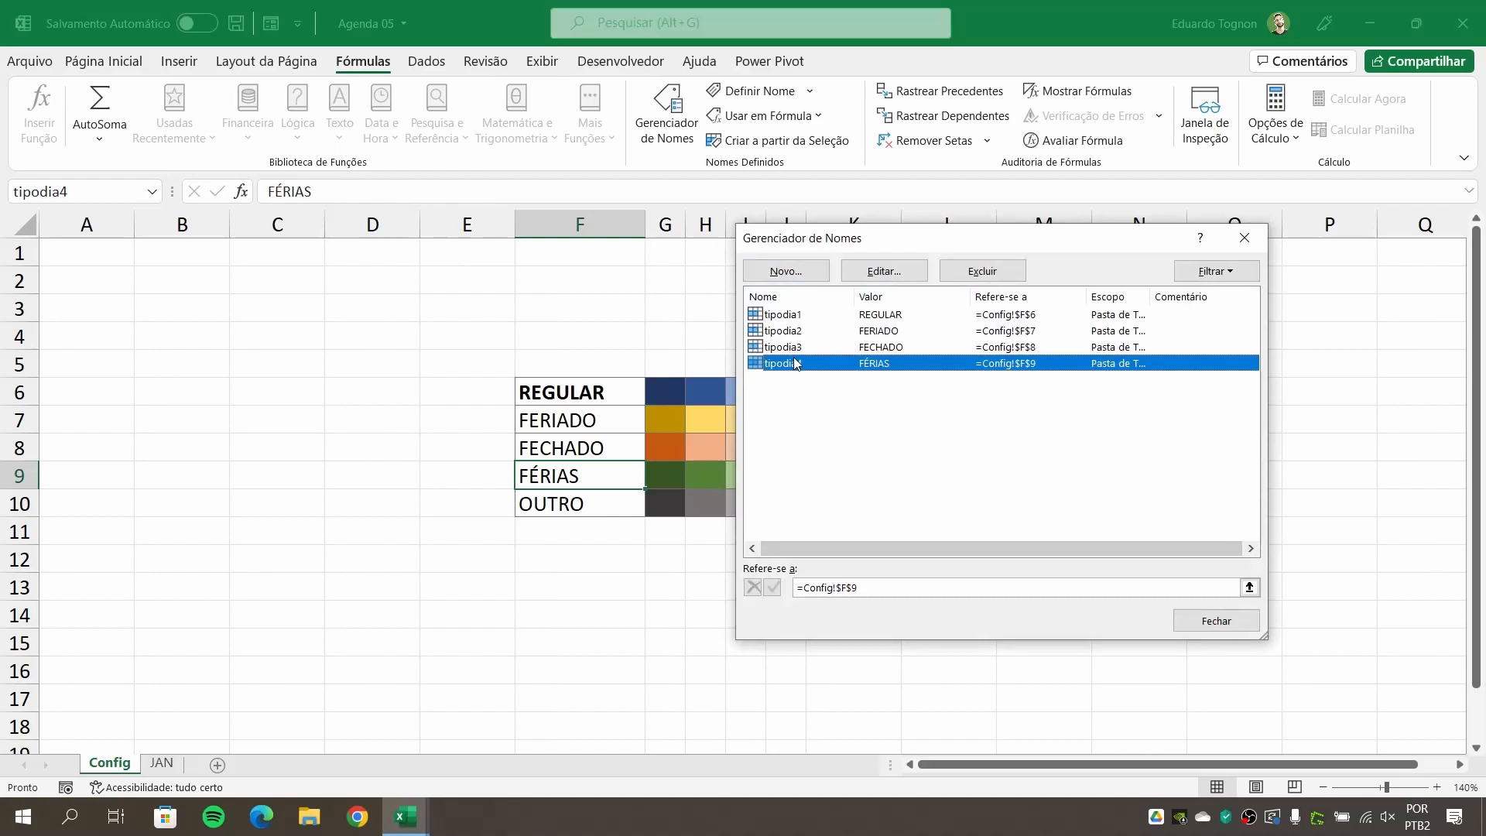
click(786, 315)
click(784, 347)
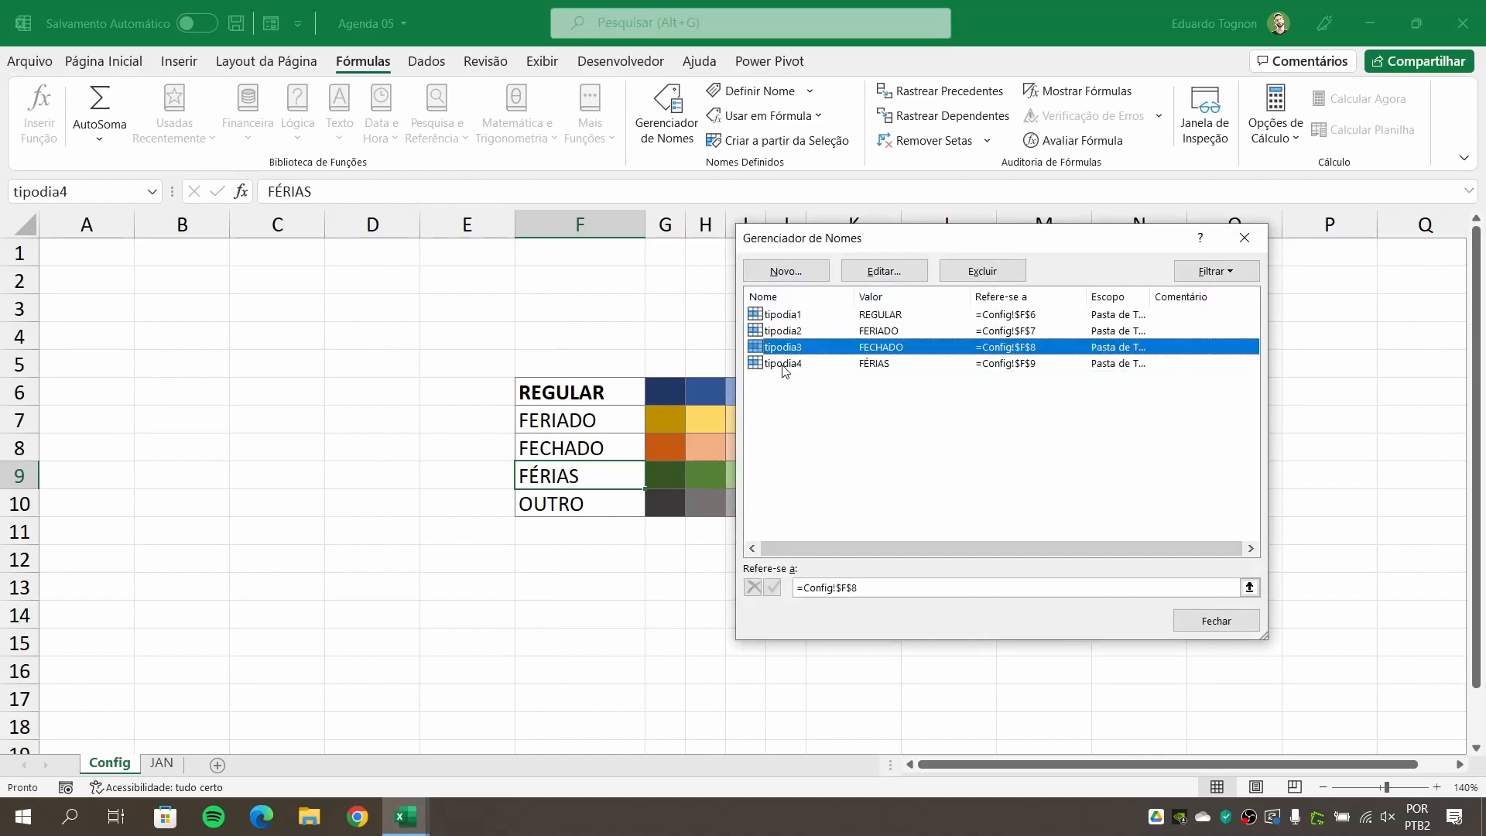
click(783, 364)
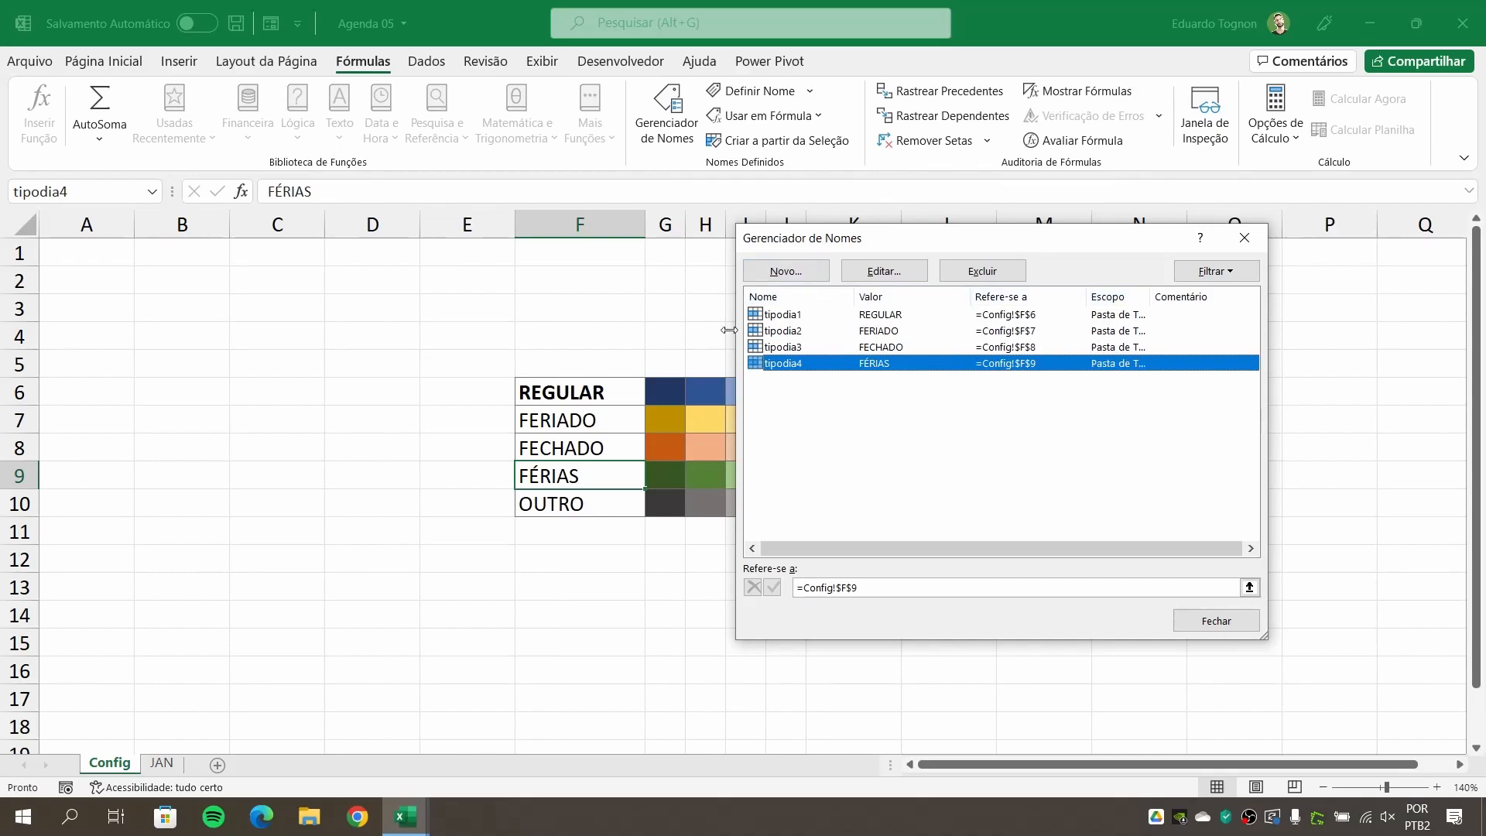
drag(1141, 304, 1198, 302)
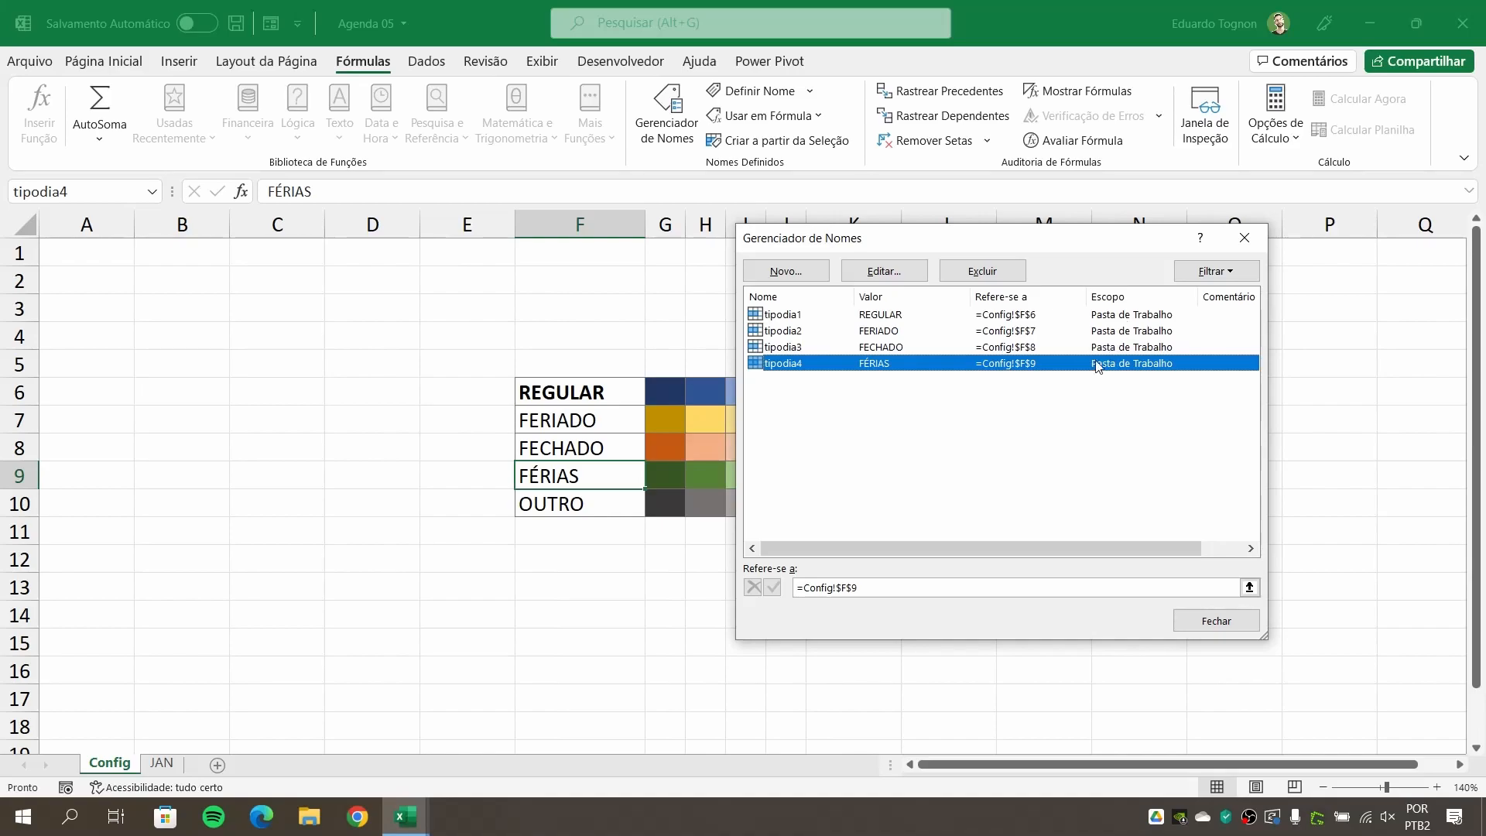
click(1211, 620)
Assign the defined name tipodia5 to the OUTRO cell F10.
click(597, 500)
click(55, 192)
text(tipodia5)
key(Return)
click(241, 438)
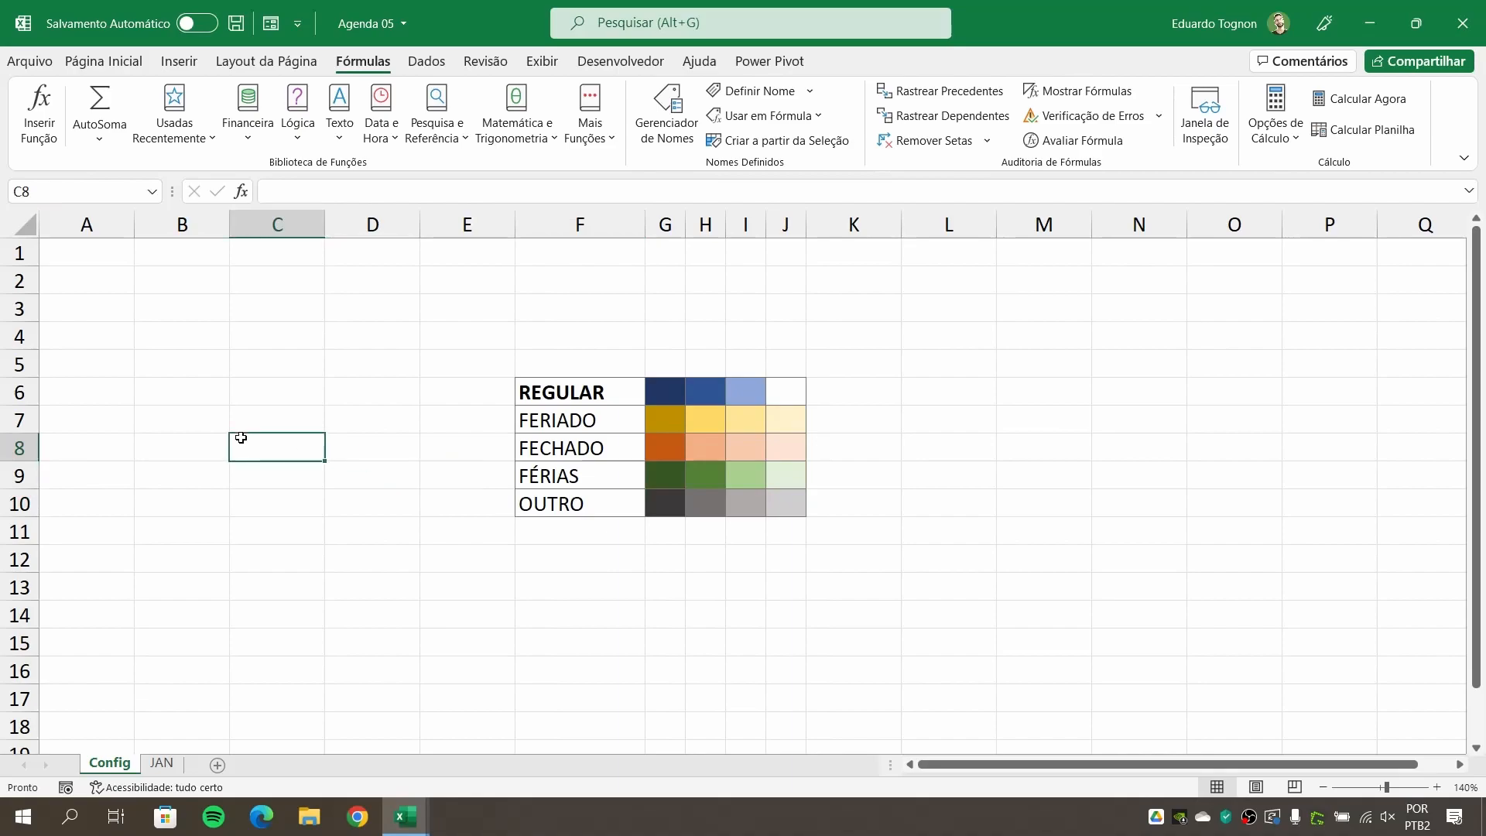
Edit the JAN sheet's status-row conditional formatting rule so its formula reads =B$3=tipodia1 instead of referencing the Config cell directly.
click(170, 765)
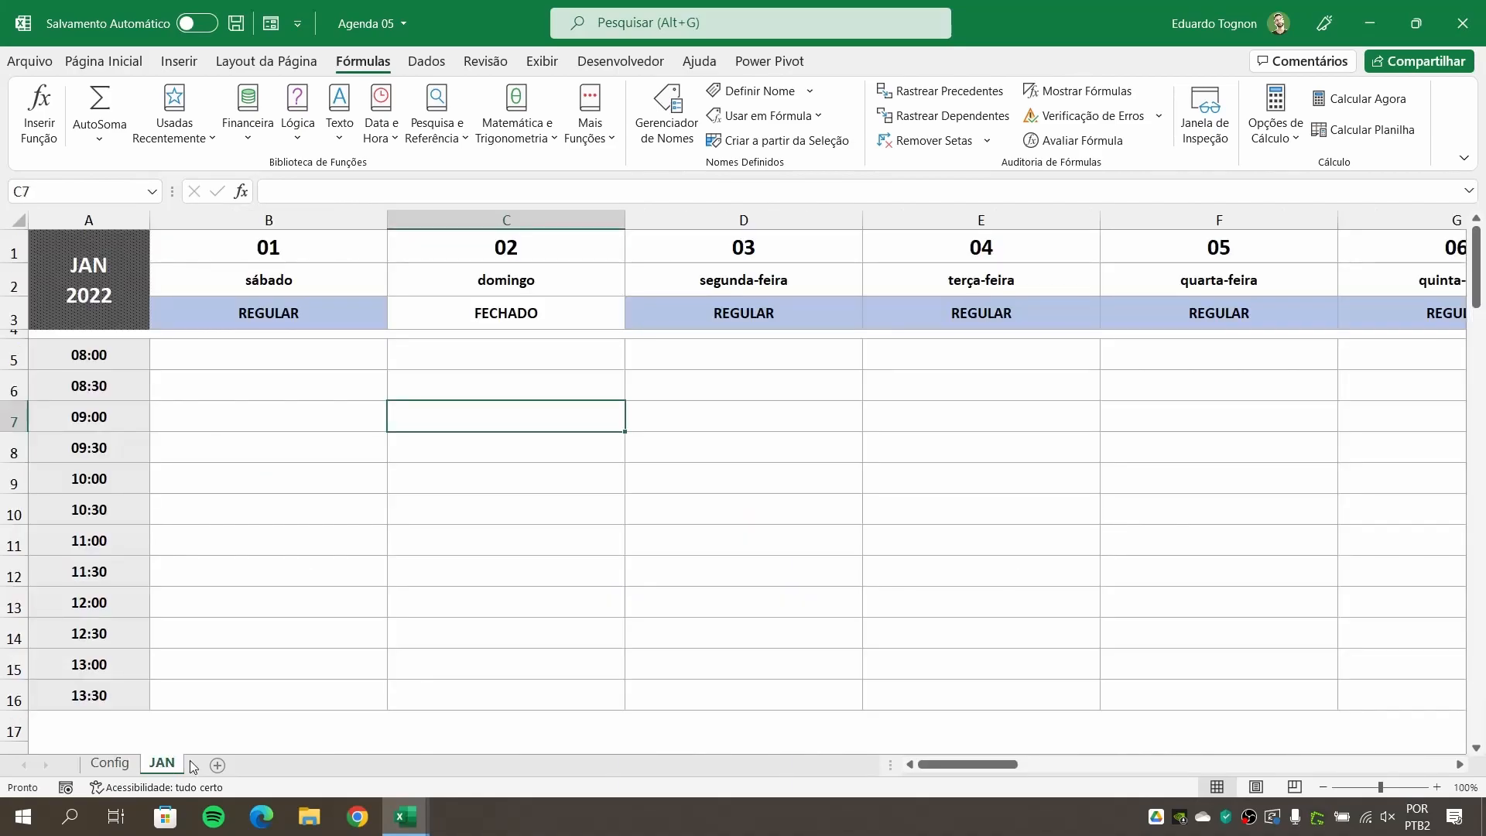
click(297, 317)
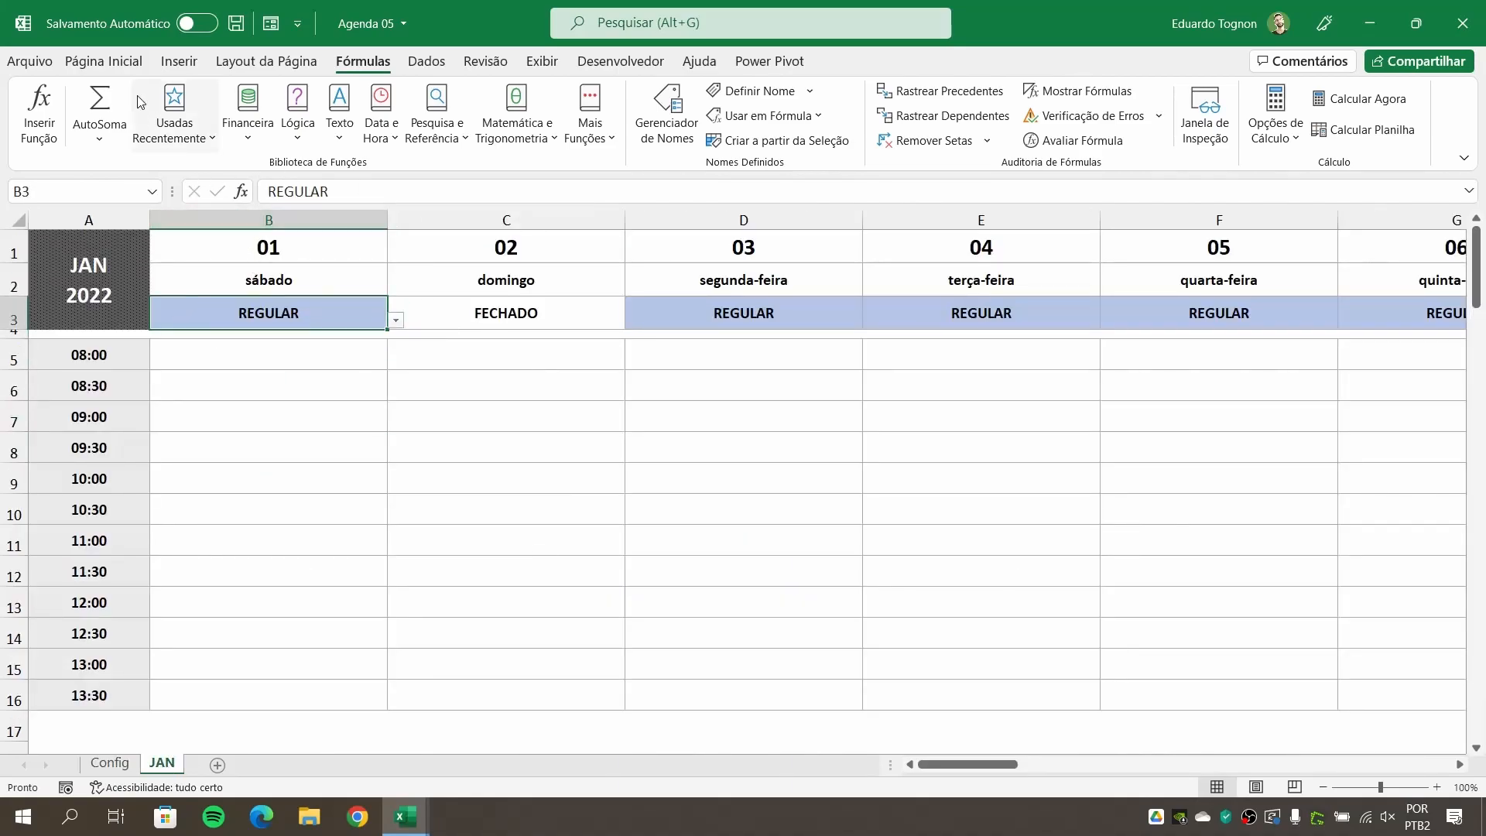
click(104, 62)
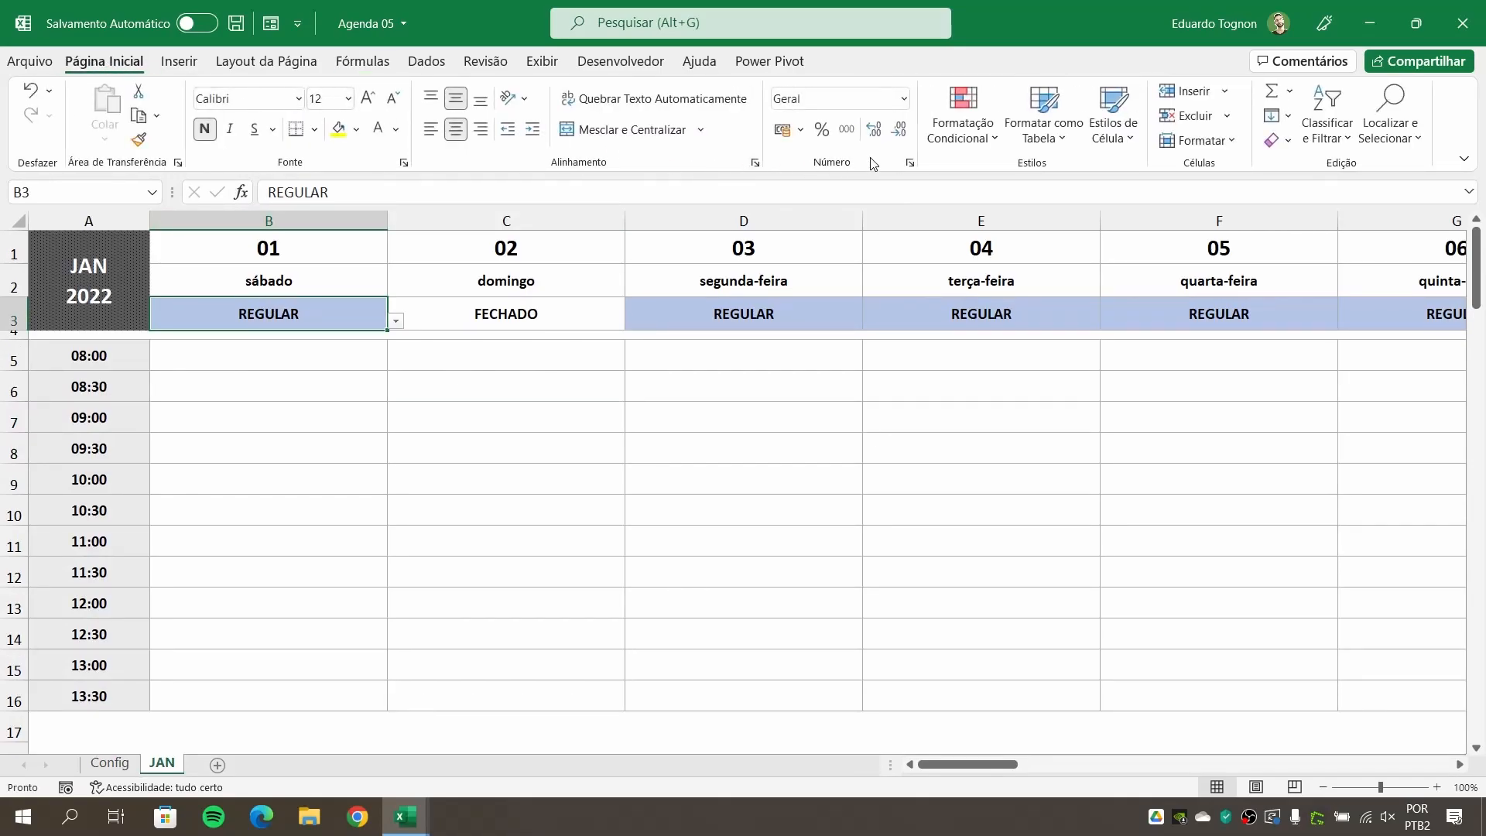
click(963, 116)
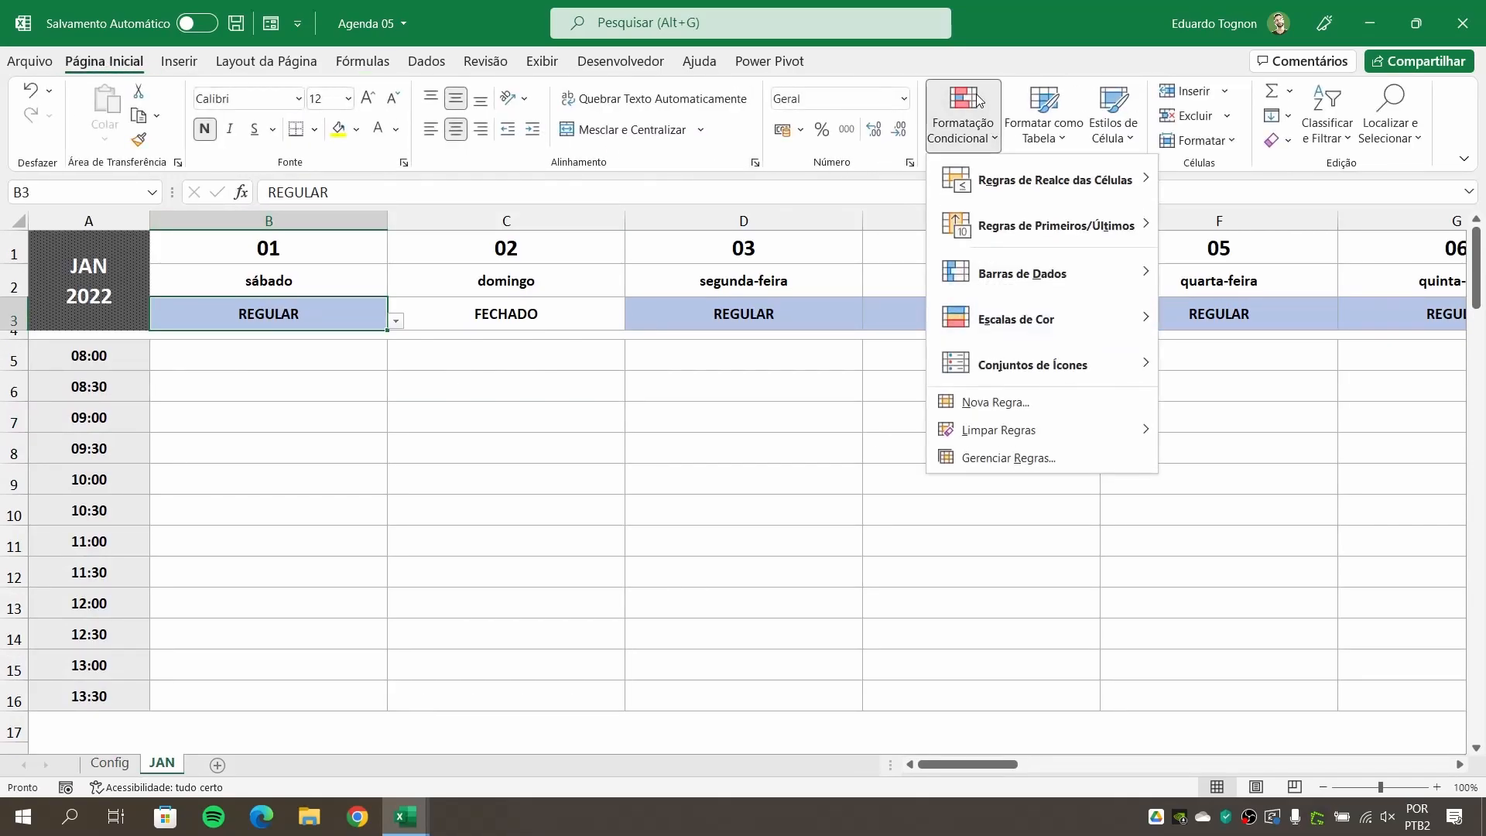
click(988, 458)
click(742, 448)
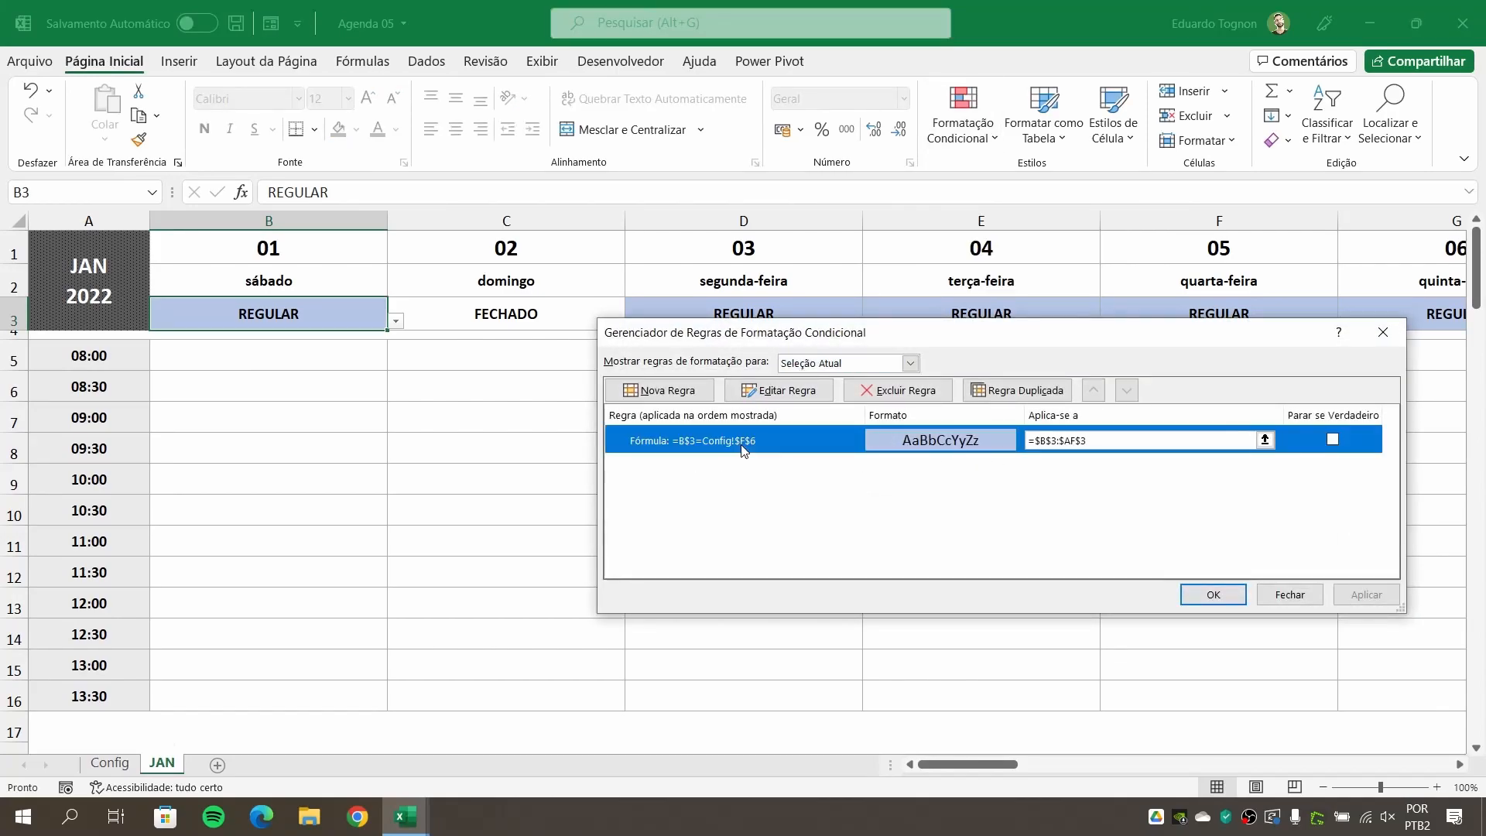
double_click(742, 448)
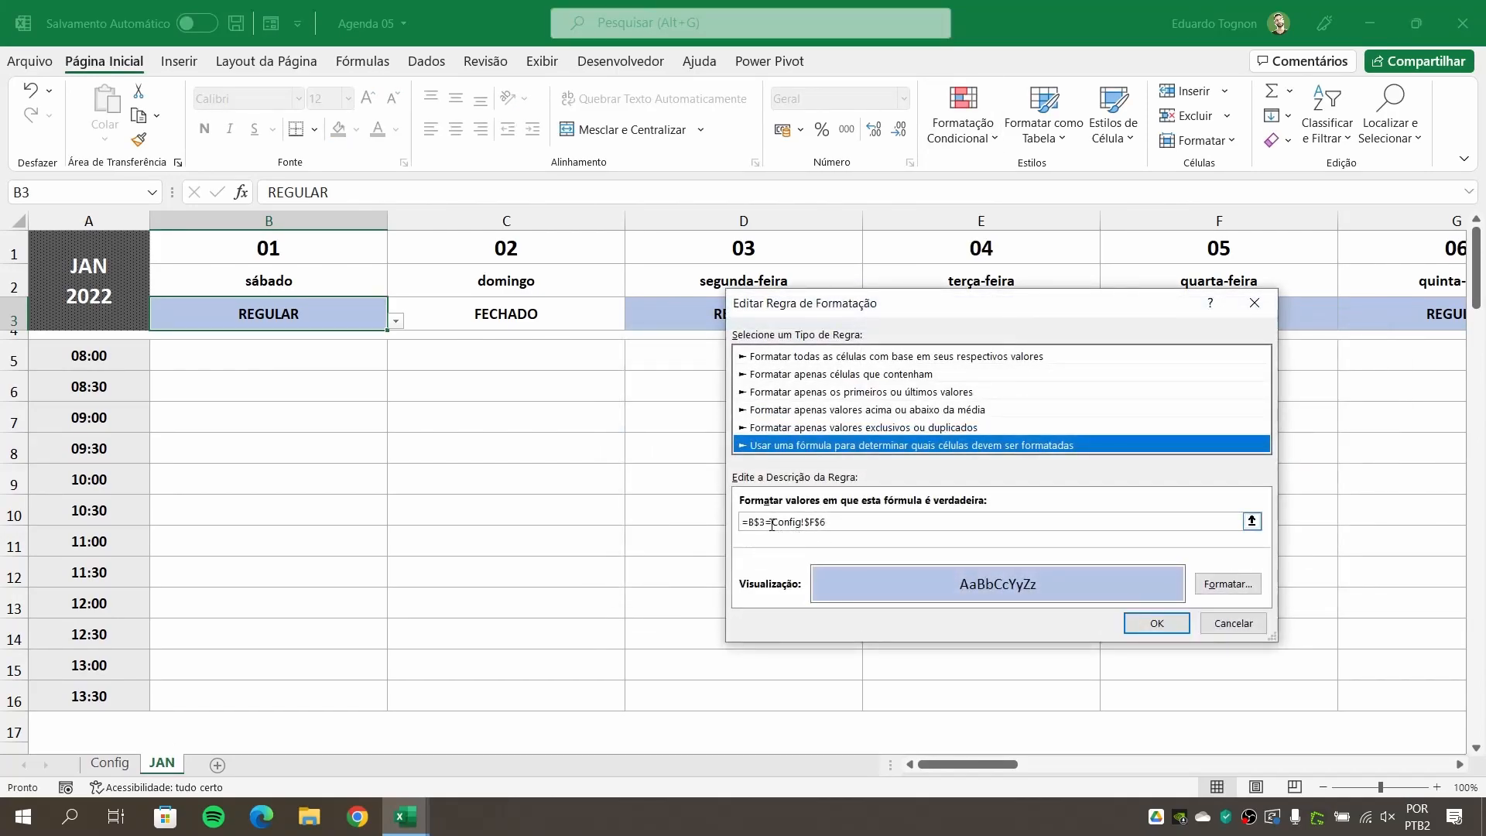
drag(772, 524, 844, 519)
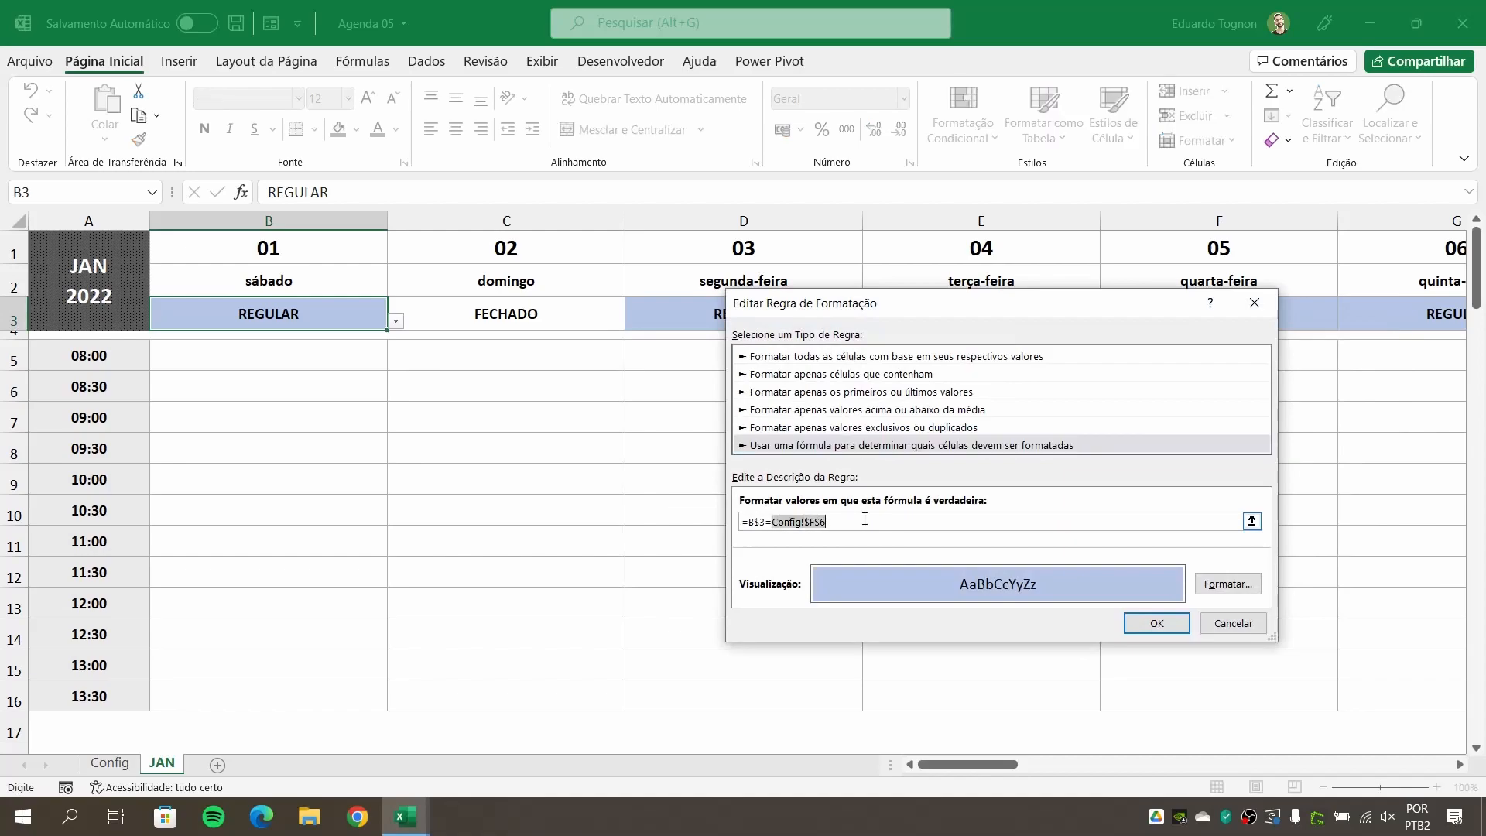
text(t)
click(1156, 623)
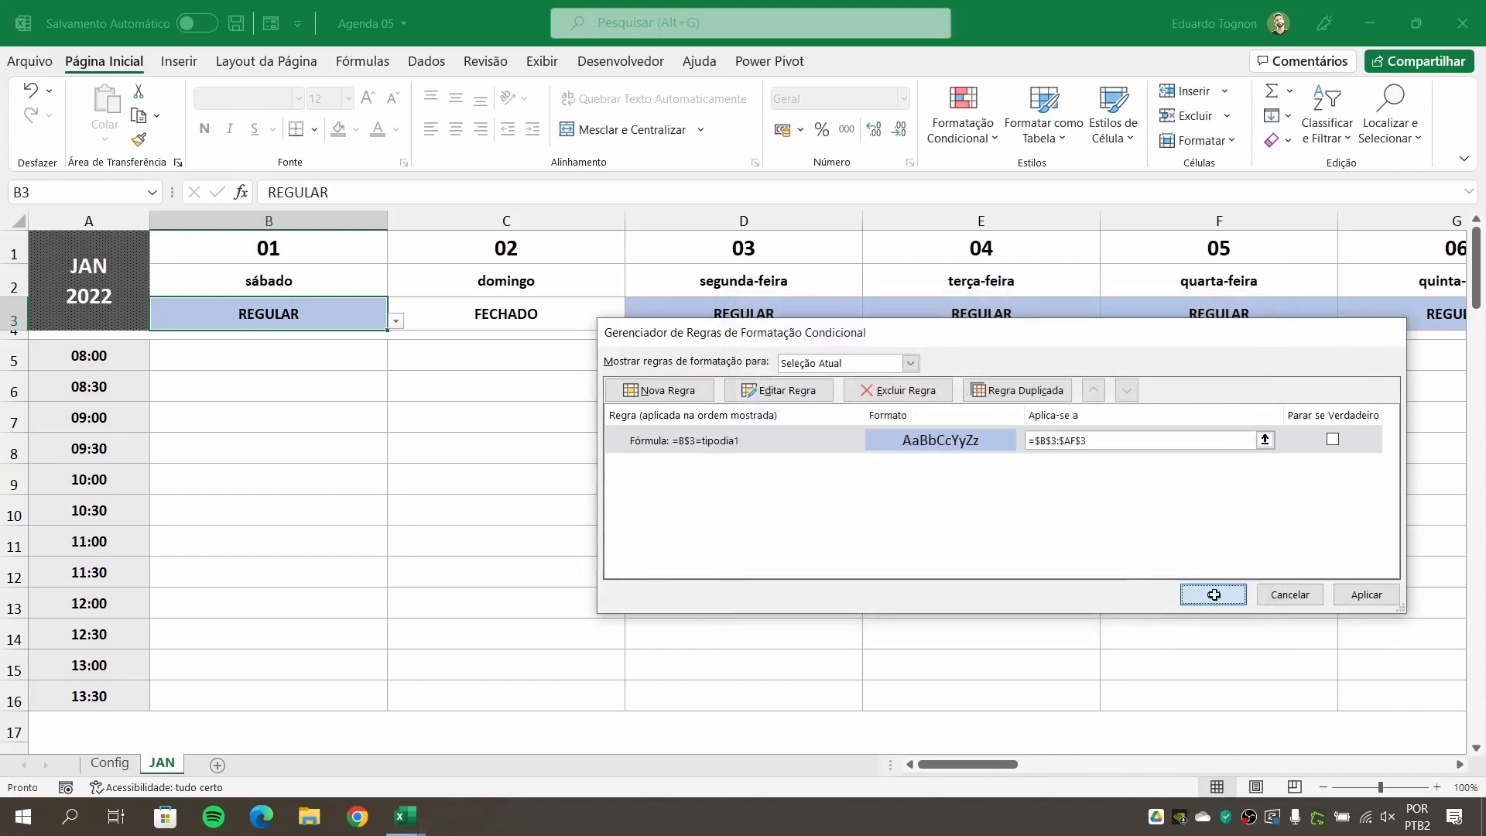
click(1213, 597)
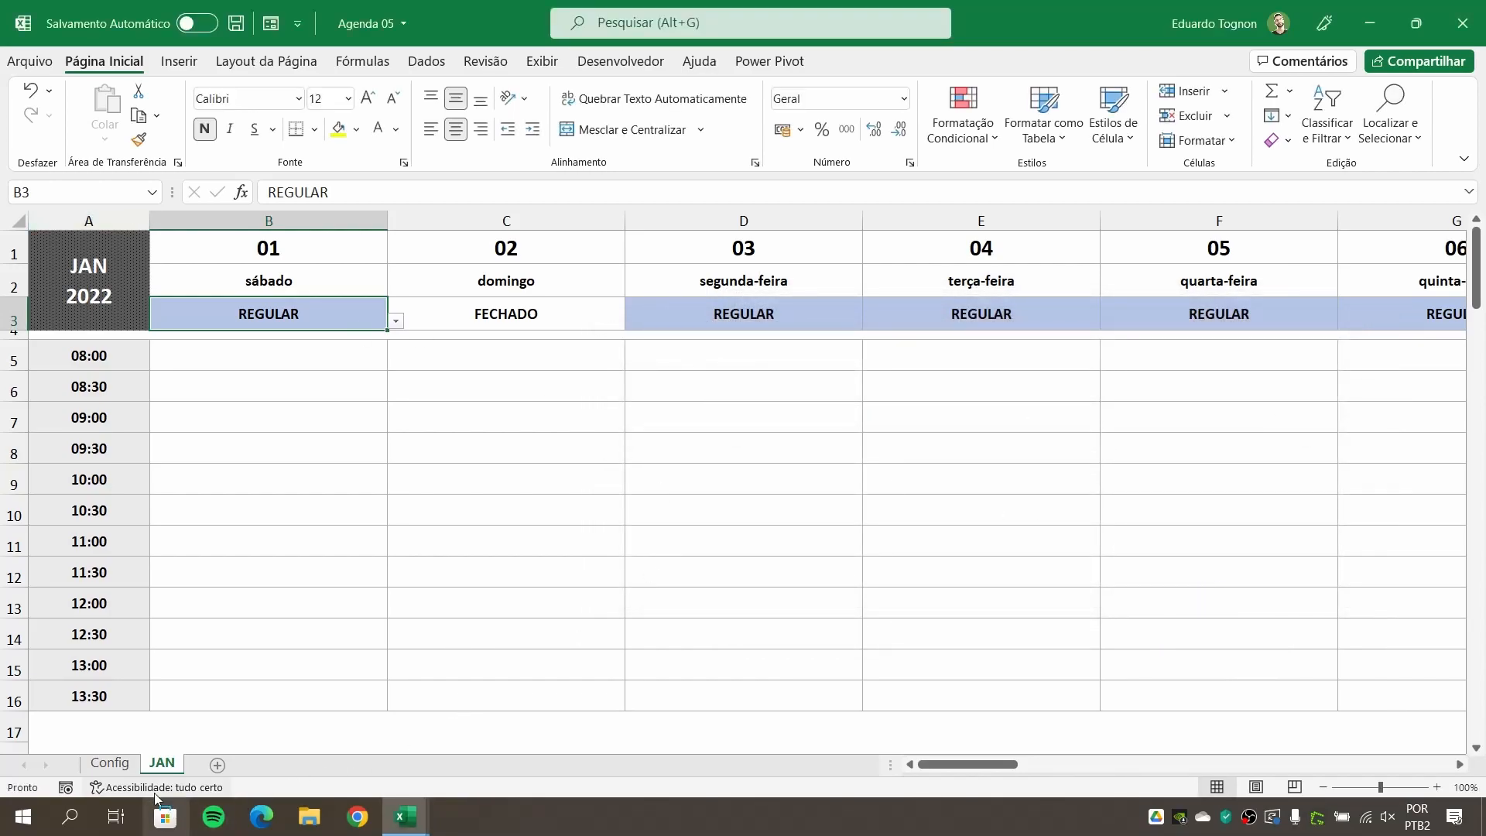
Set the status of day 01 in cell B3 of the JAN sheet to FÉRIAS and enlarge the sheet to 140%.
click(110, 764)
click(559, 394)
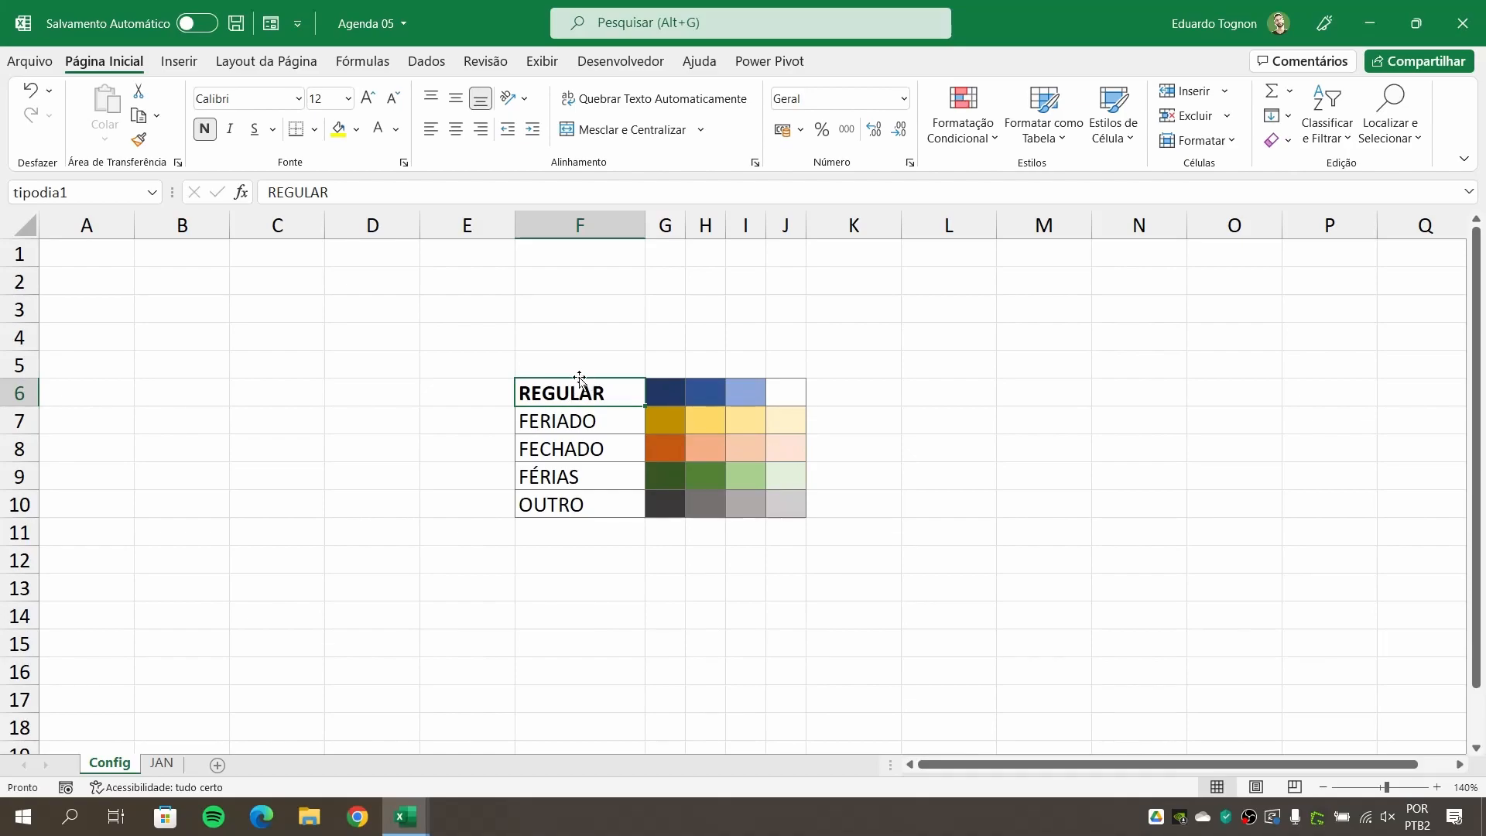
click(170, 764)
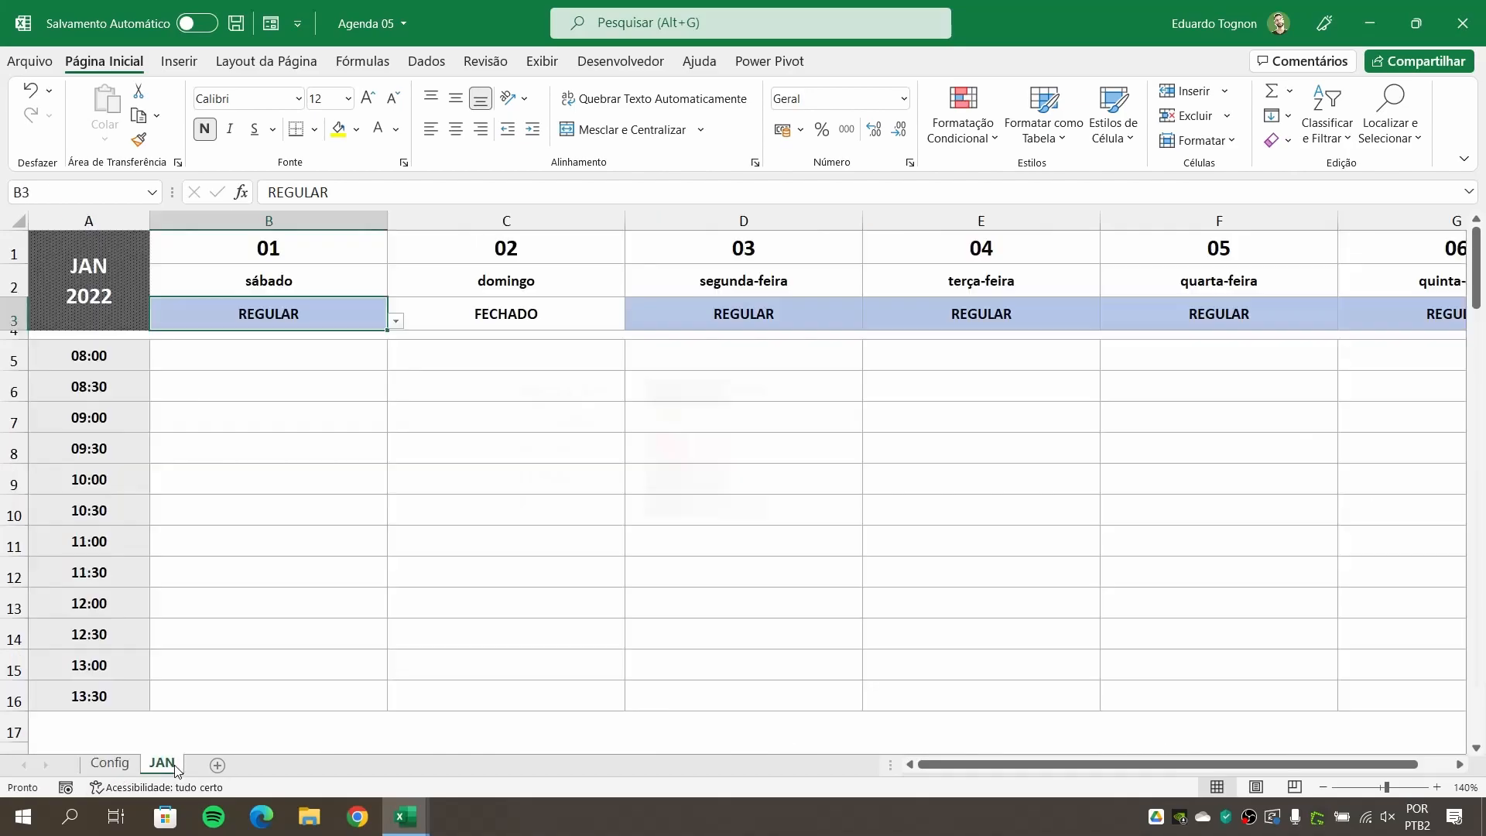
click(398, 321)
click(178, 350)
click(1438, 787)
click(1438, 787)
click(1437, 787)
click(1437, 787)
scroll(789, 630, up, 1)
drag(979, 765, 963, 766)
Replace the first status text in cell F6 of the Config sheet with comum.
click(116, 761)
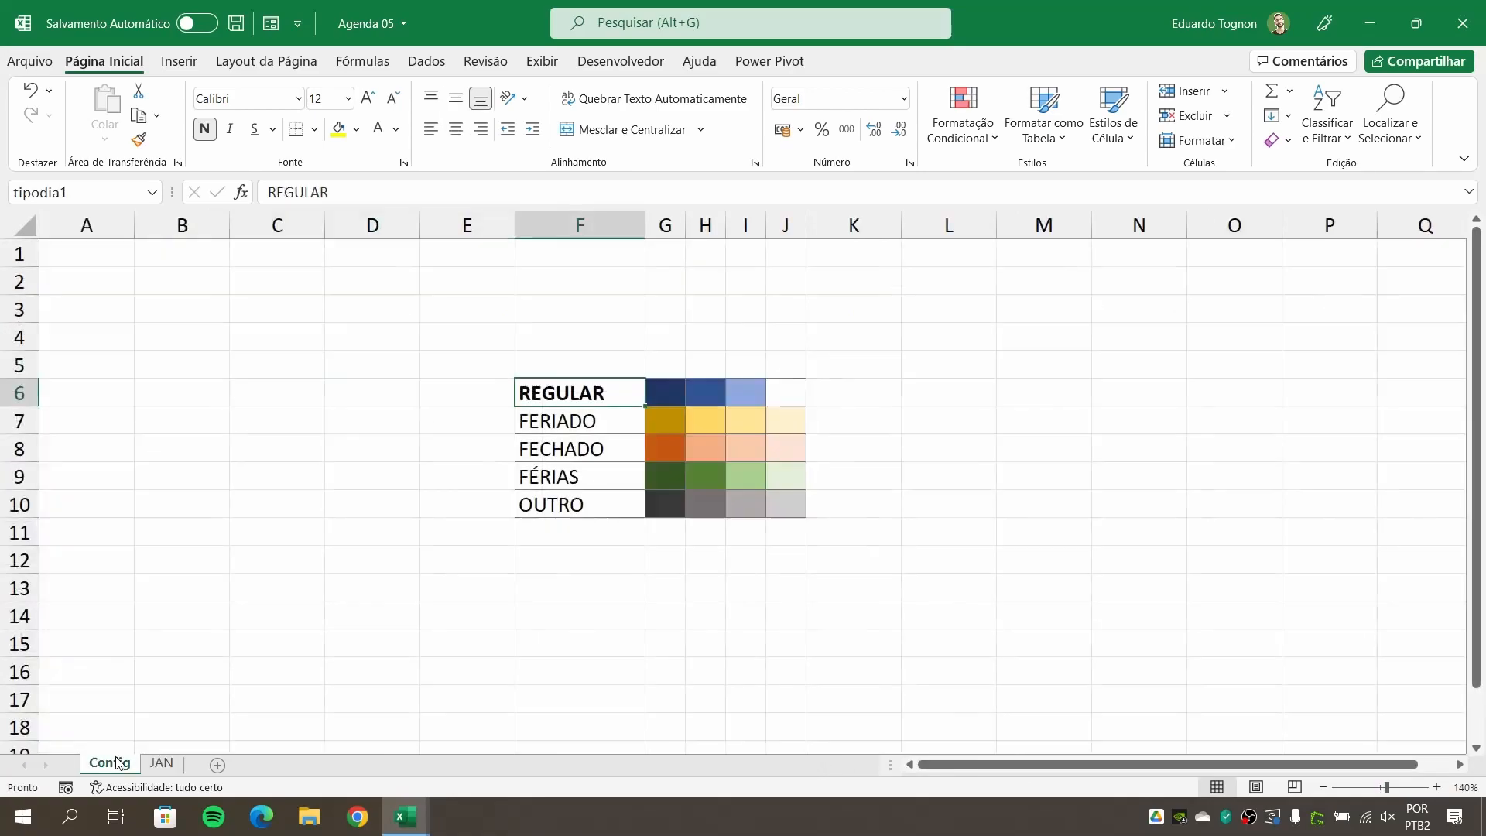
text(comum)
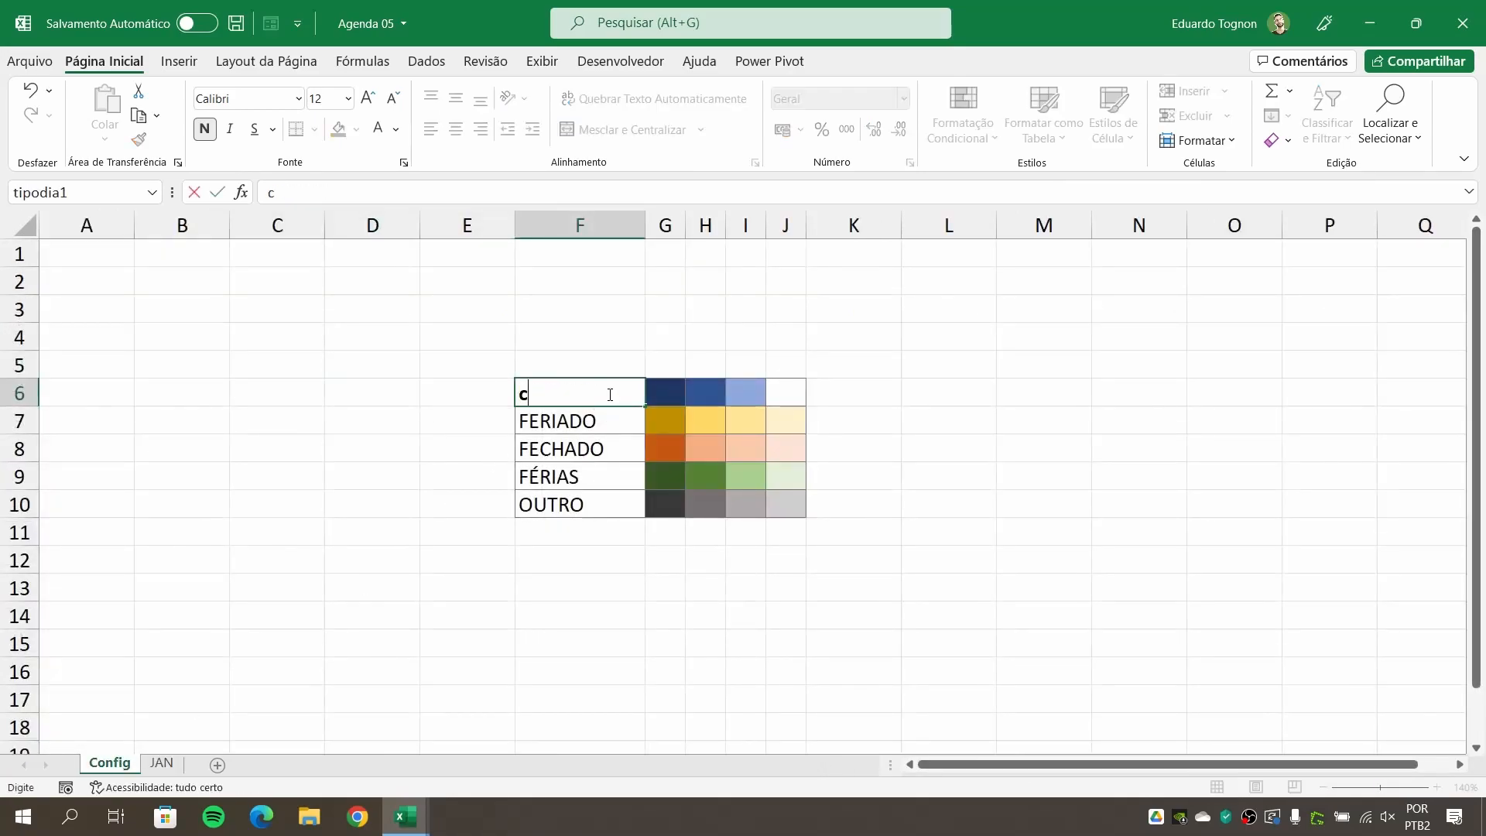
key(Return)
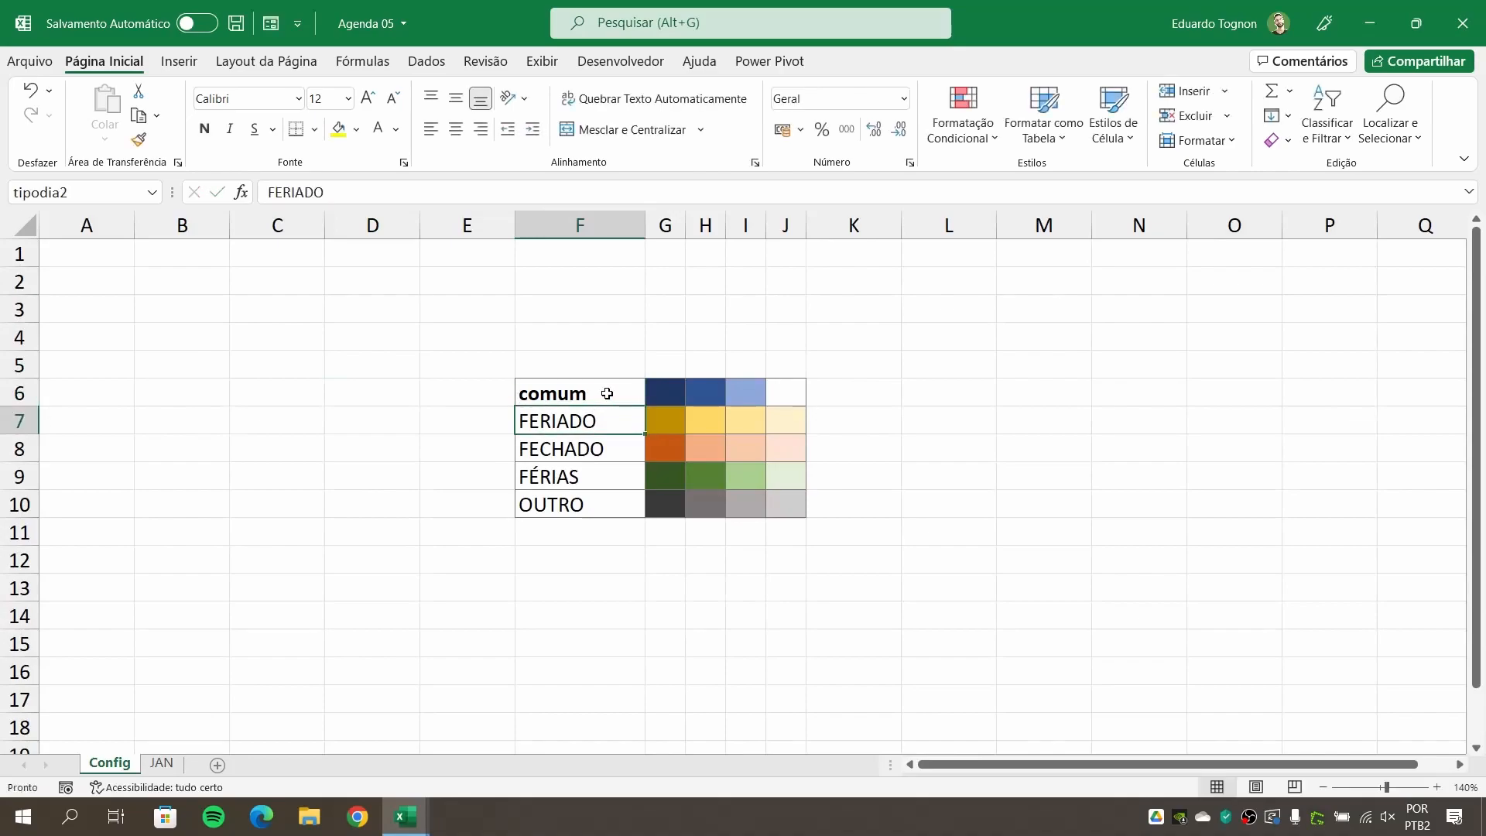
click(609, 394)
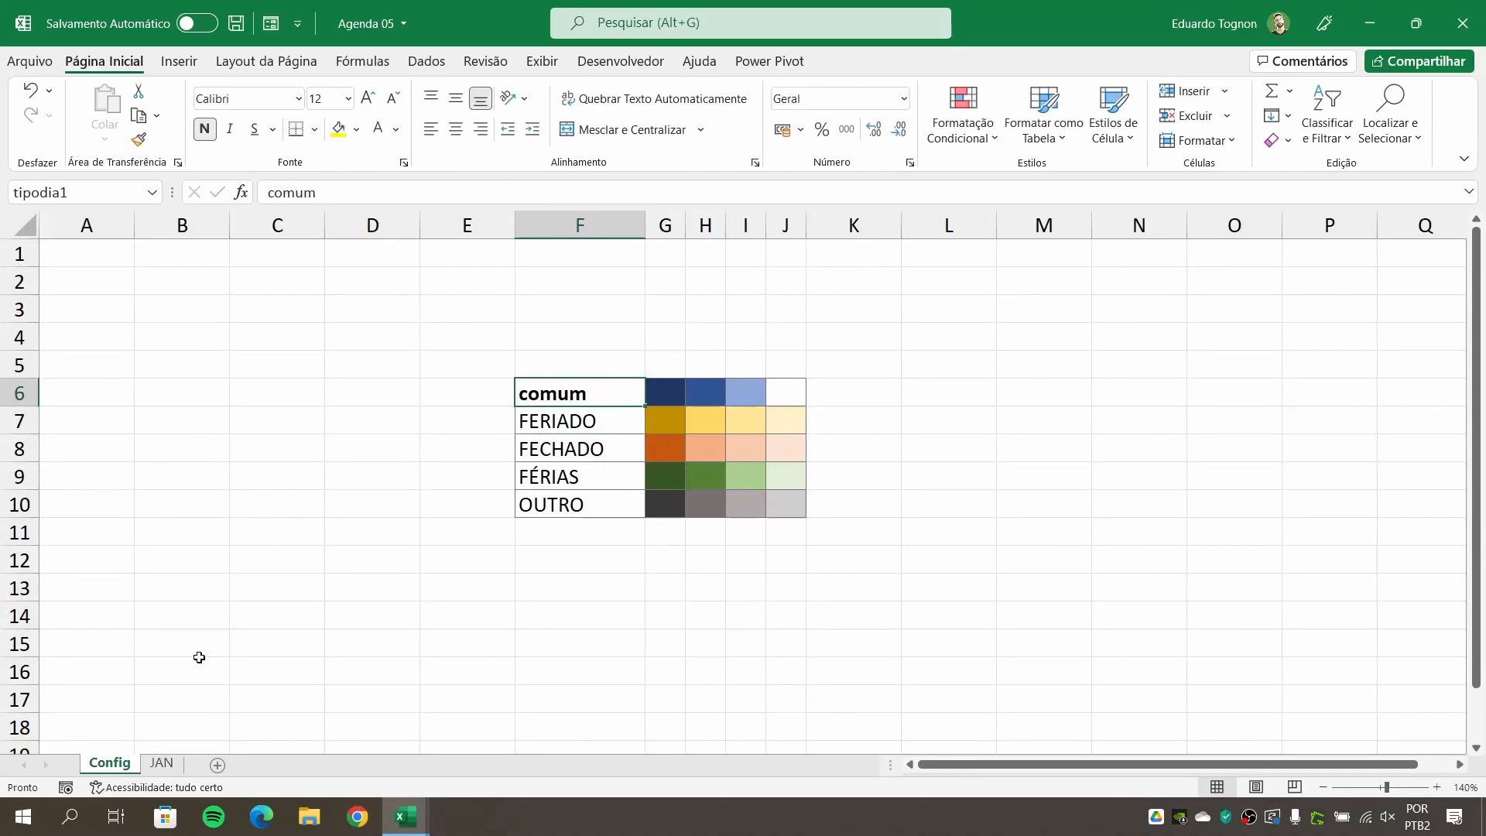
Test the rule by choosing the comum status for day 01 in cell B3 of the JAN sheet.
click(161, 763)
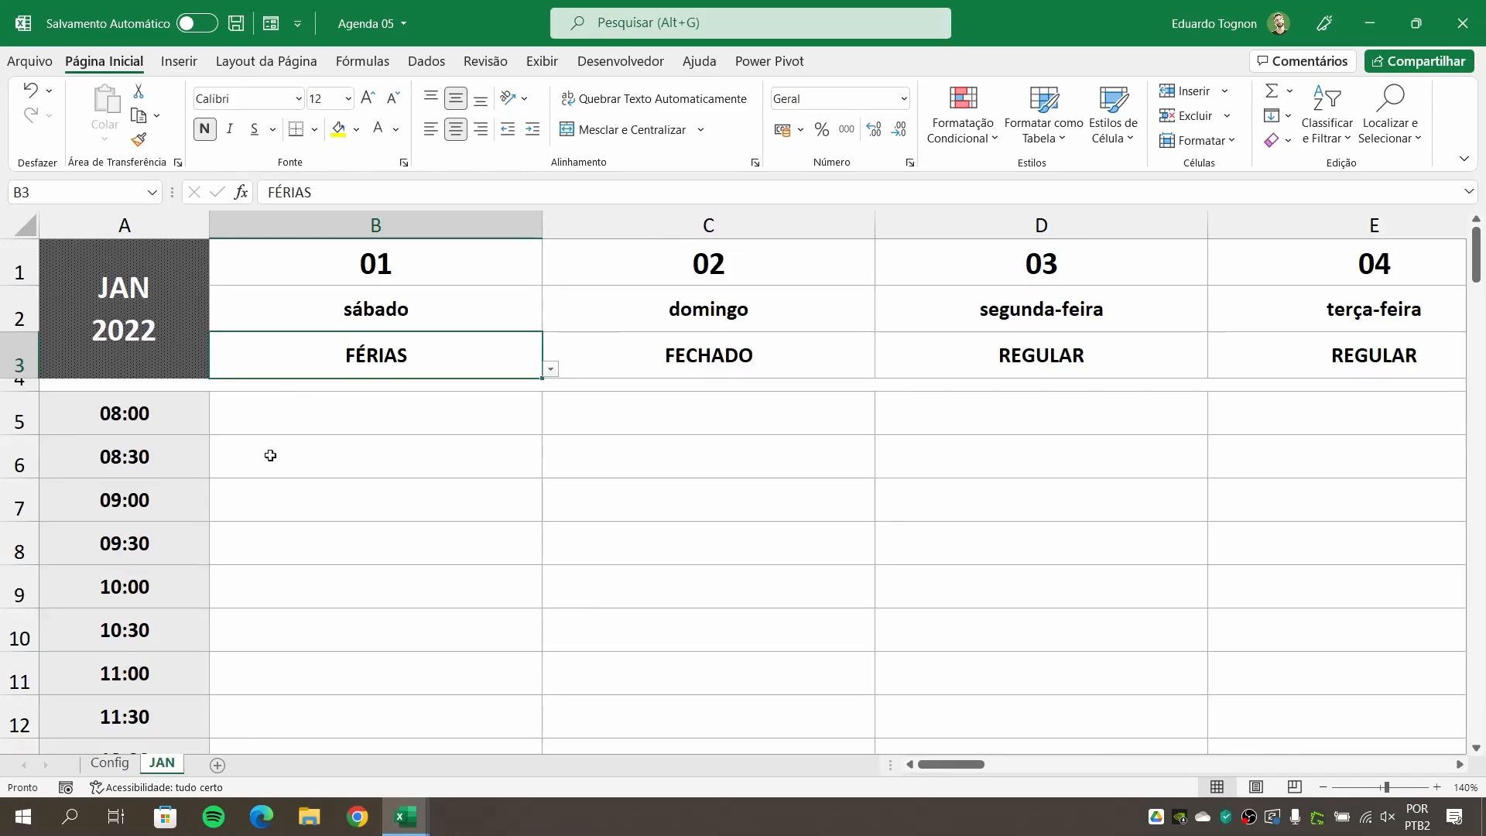
click(550, 370)
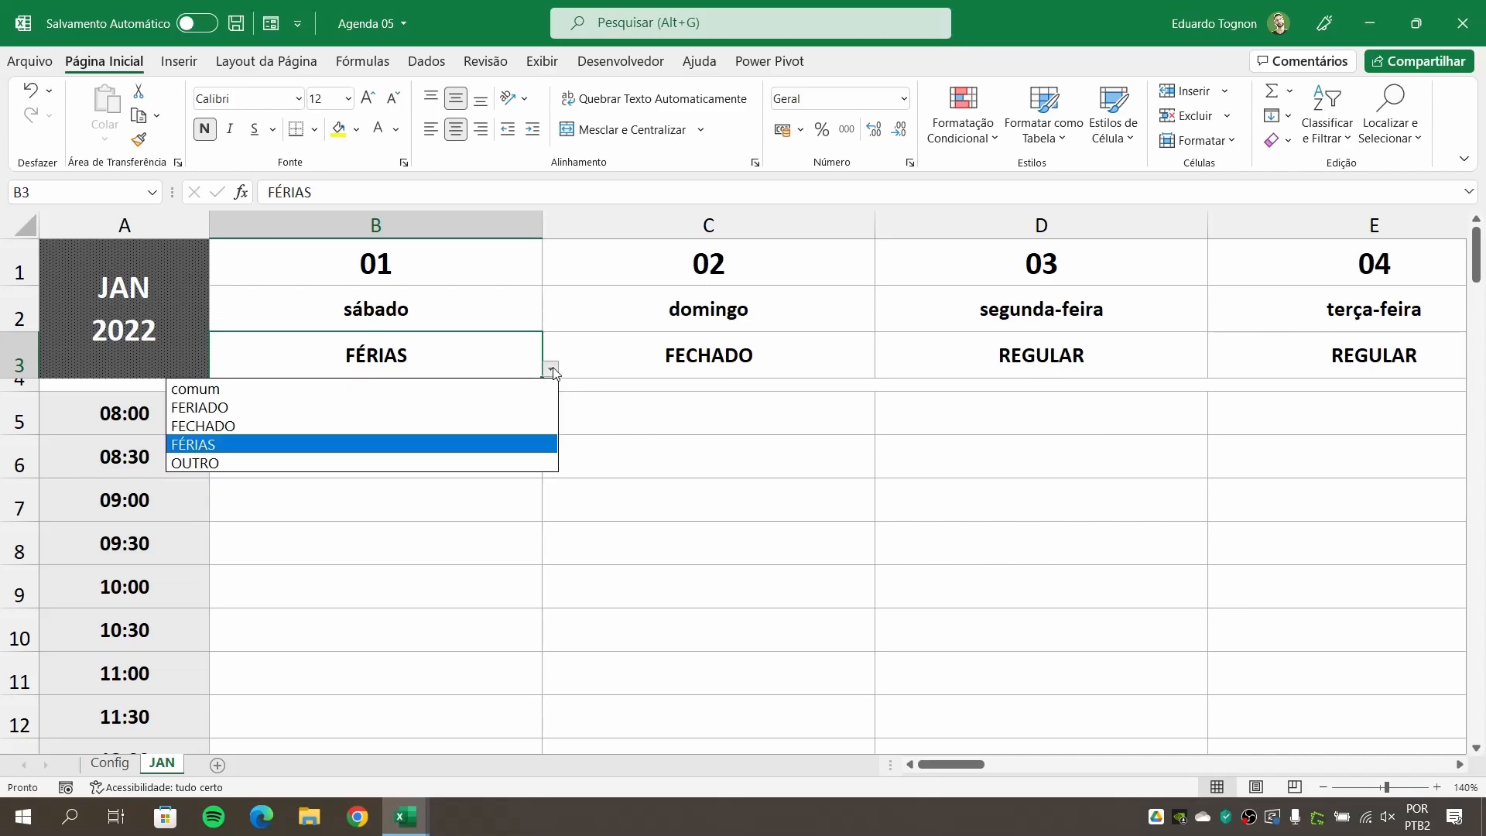
click(198, 390)
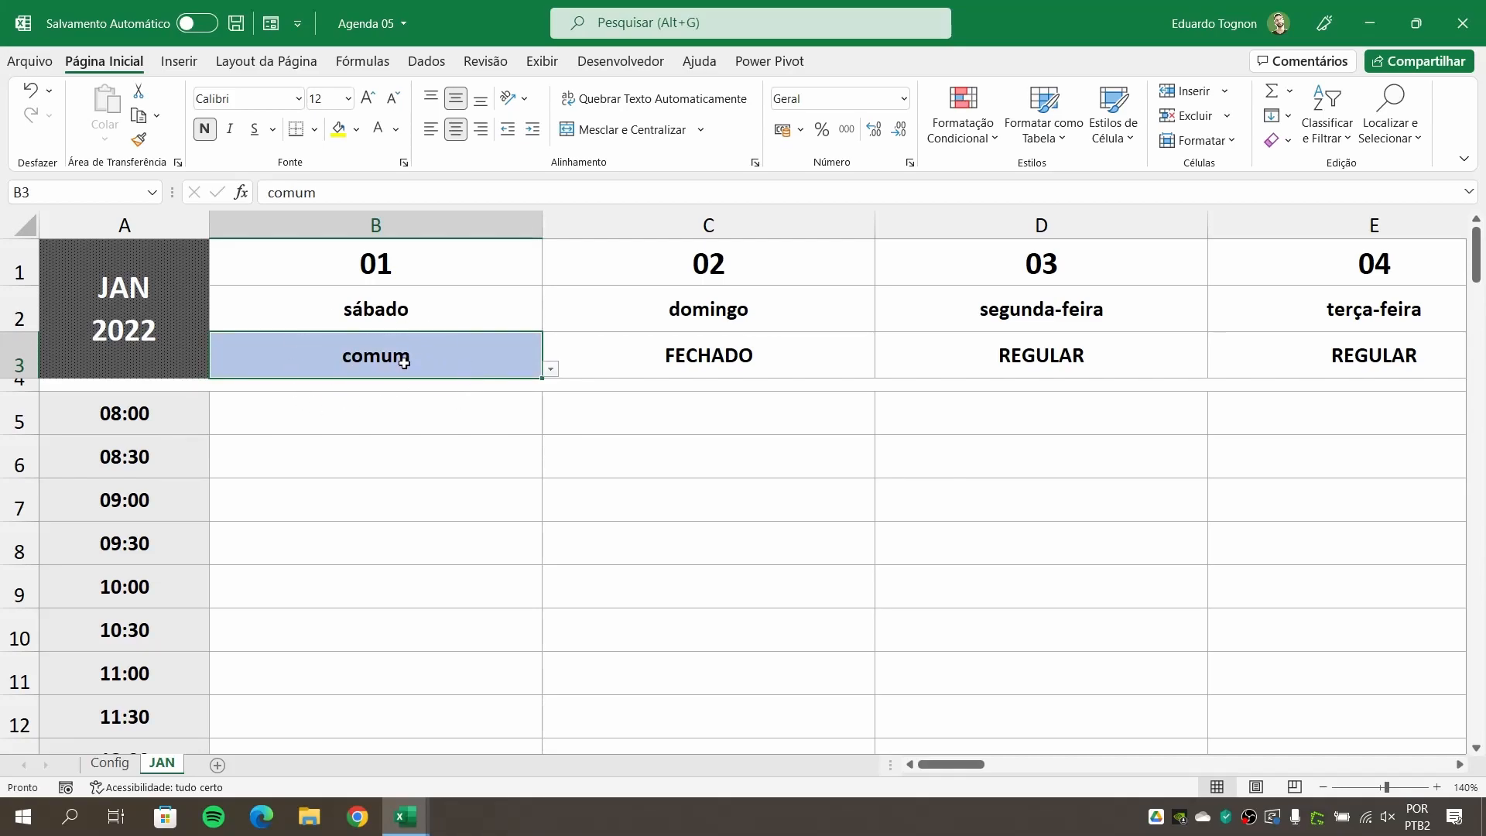
Restore the first status text in cell F6 of the Config sheet to REGULAR.
click(110, 763)
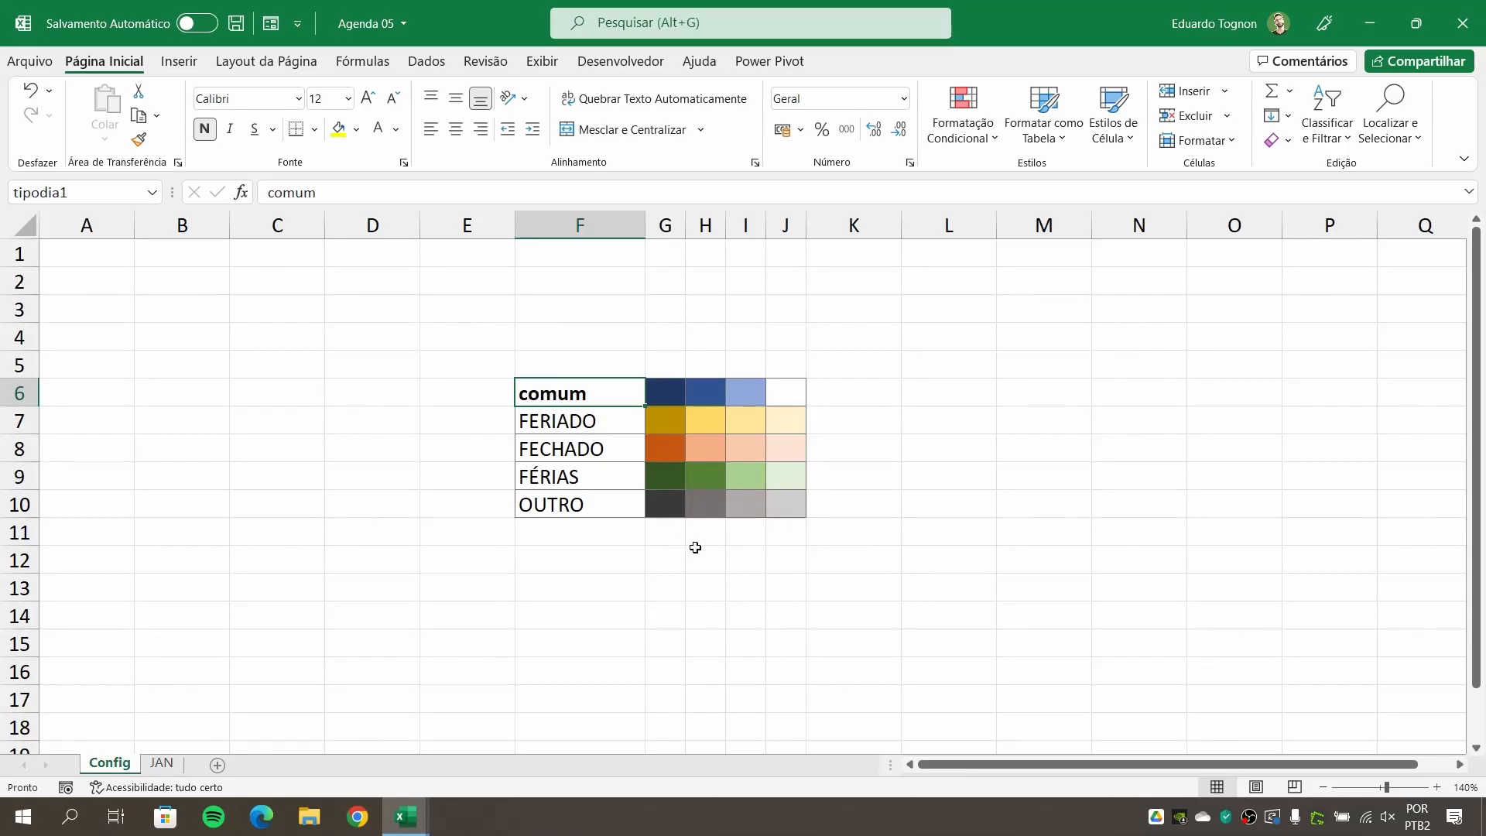
text(REG)
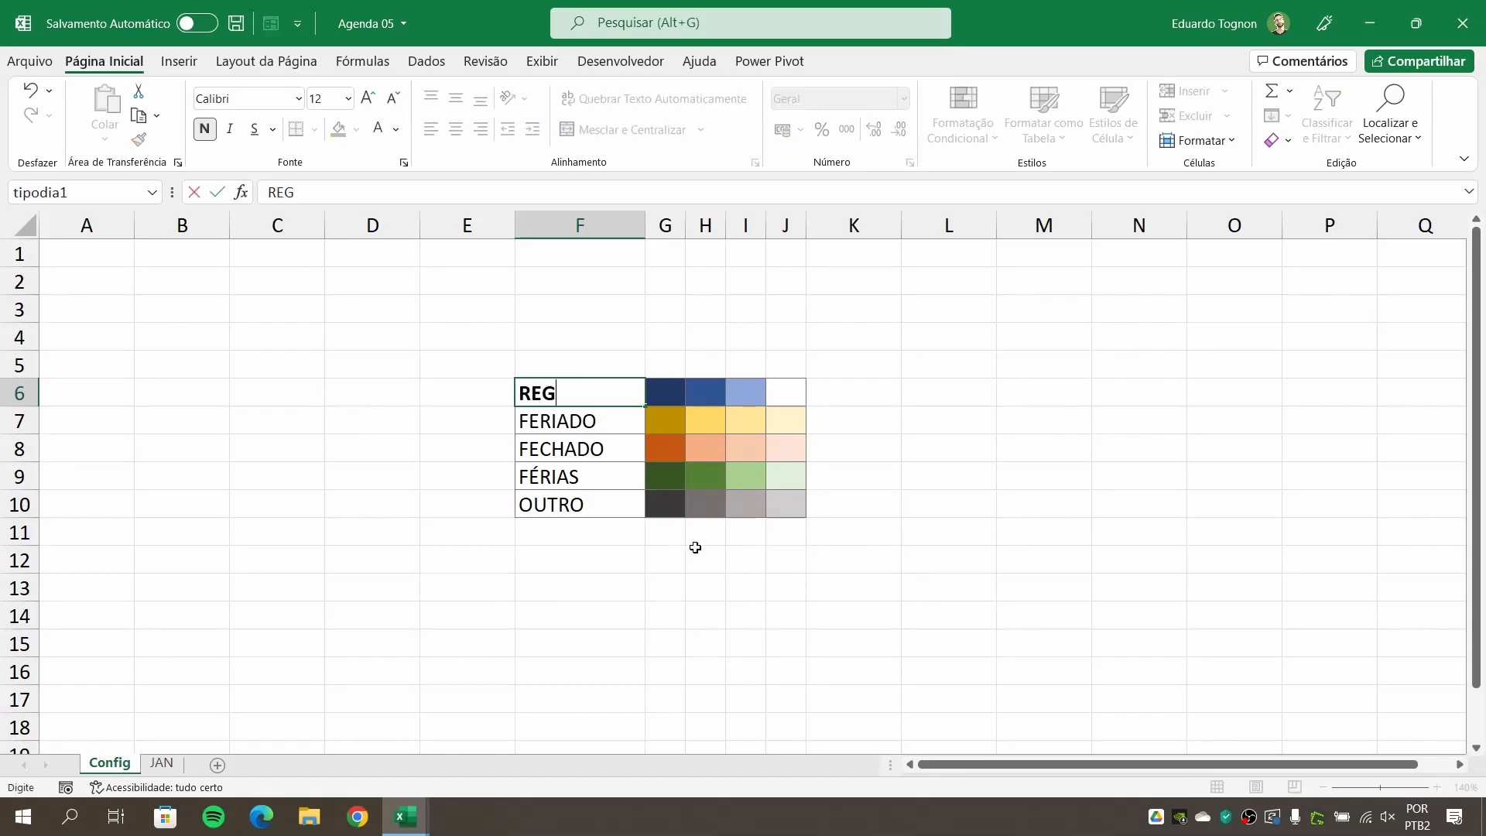
text(ULAR)
key(Return)
Set the status of day 01 in cell B3 of the JAN sheet back to REGULAR.
click(162, 764)
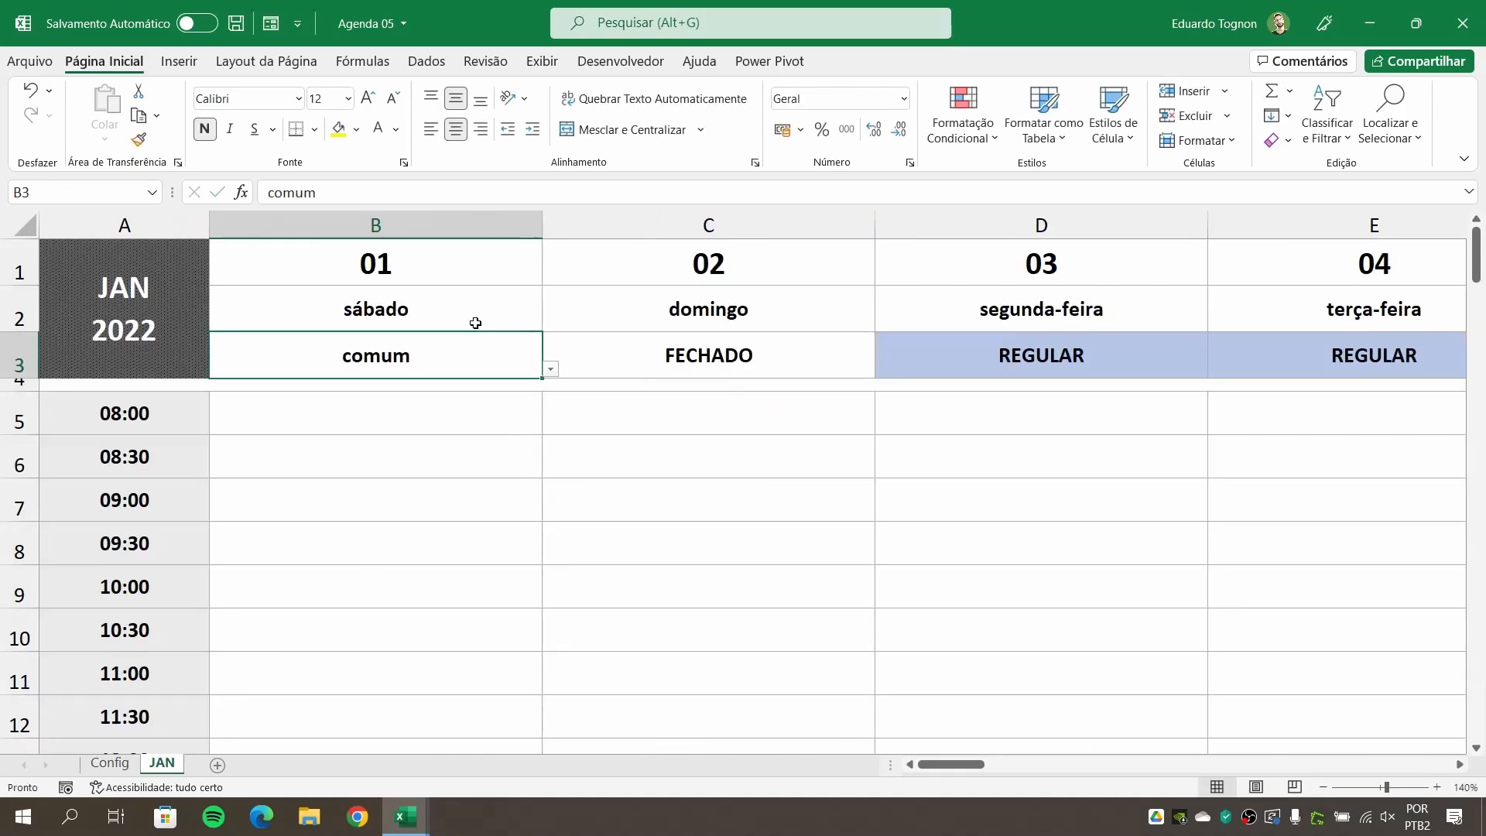
click(550, 369)
click(232, 387)
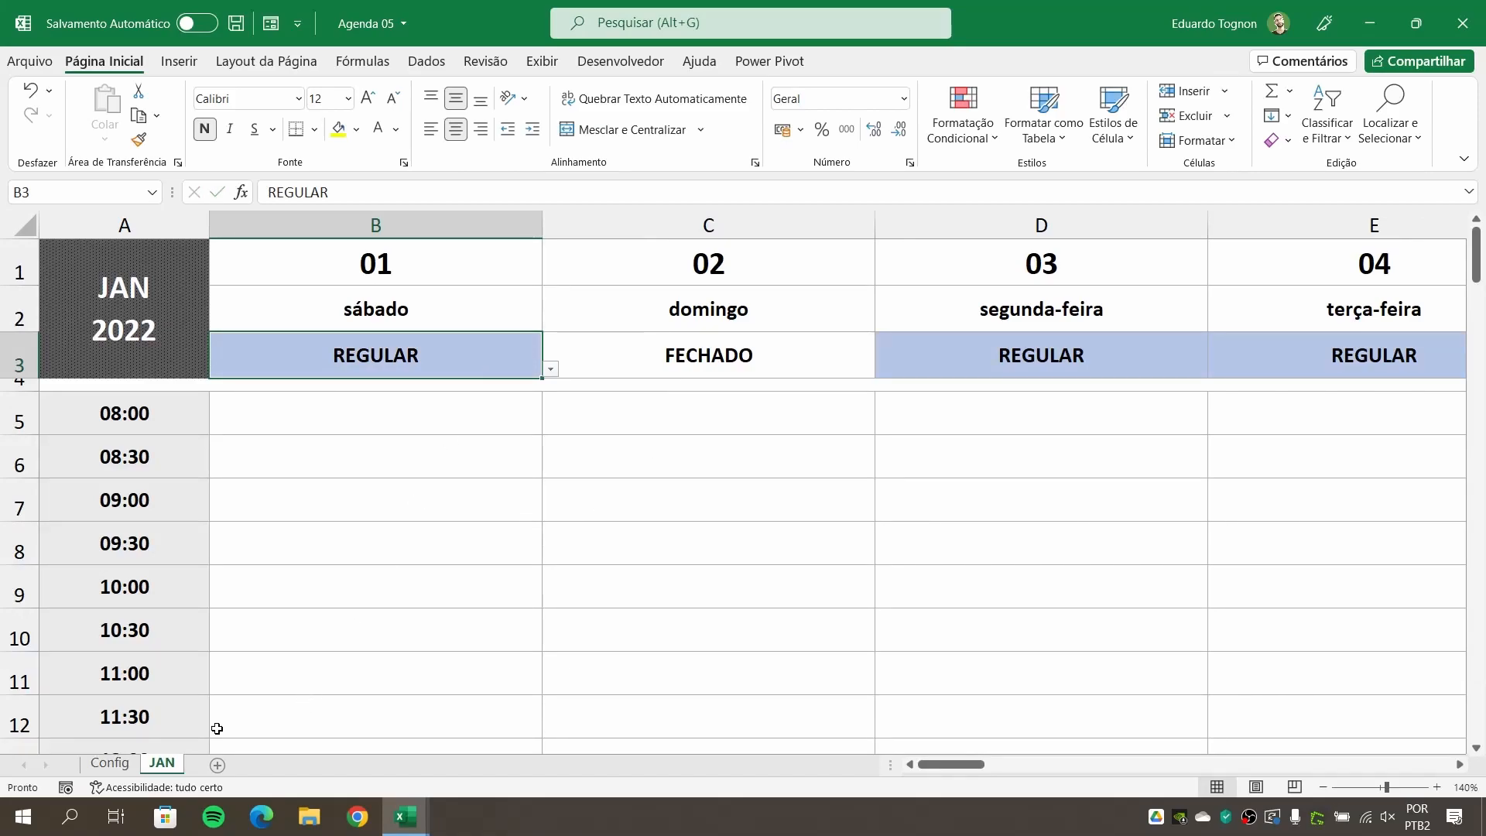
Duplicate the tipodia1 conditional formatting rule that applies to the JAN sheet's status row.
click(109, 763)
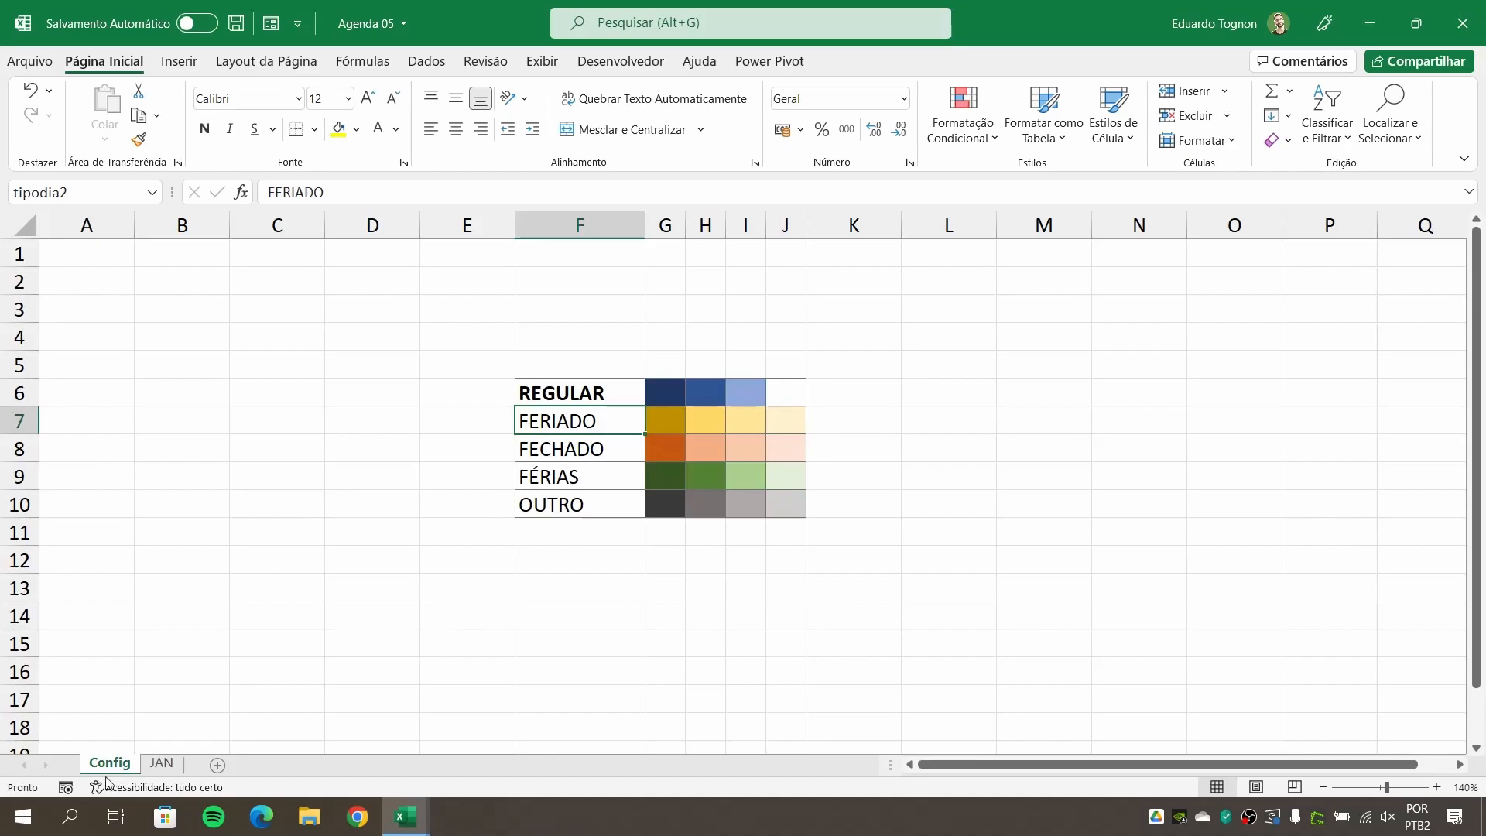
click(161, 764)
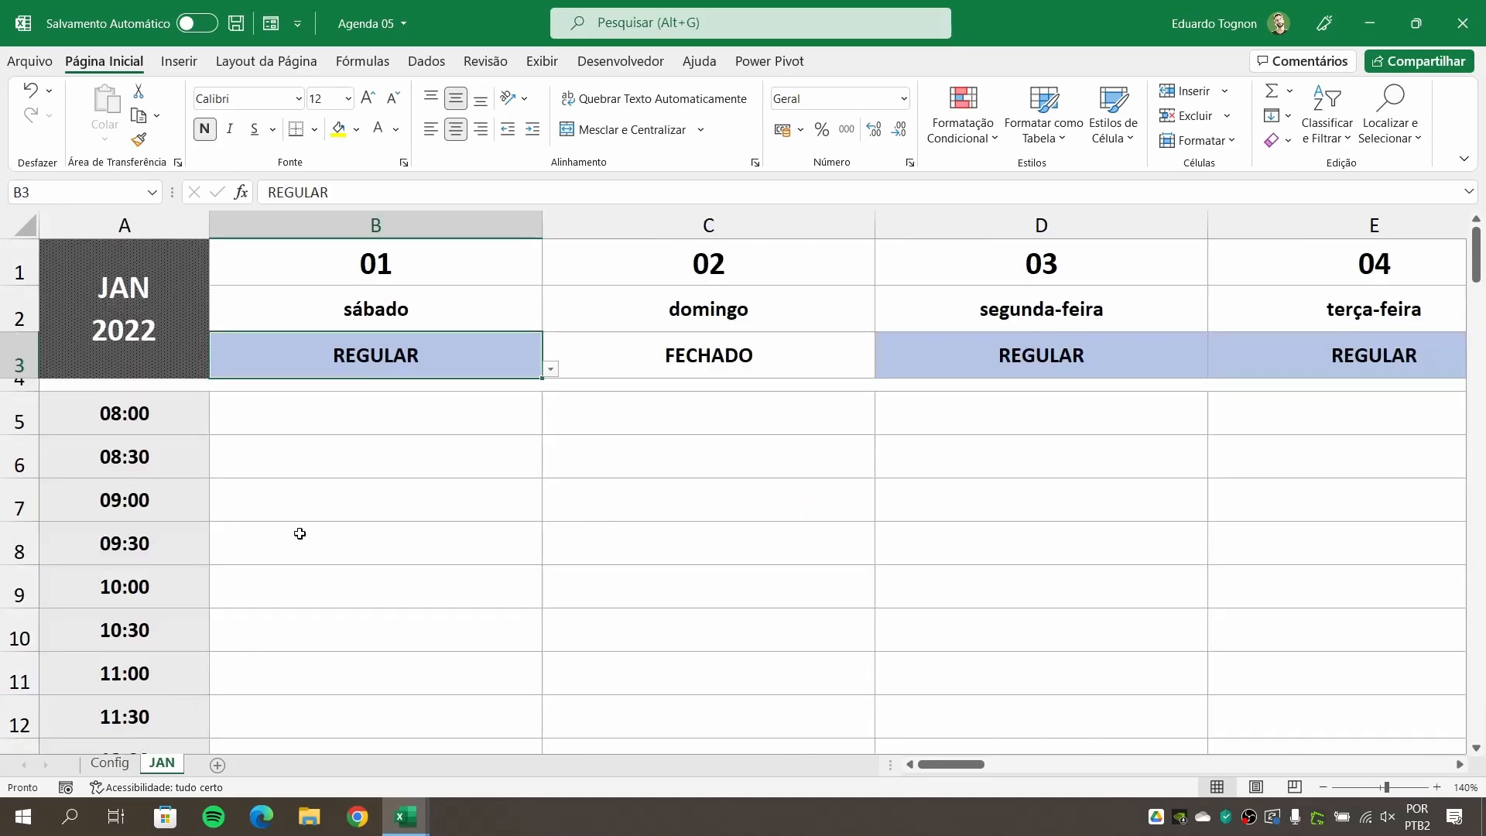
click(640, 352)
click(453, 362)
click(963, 124)
click(988, 460)
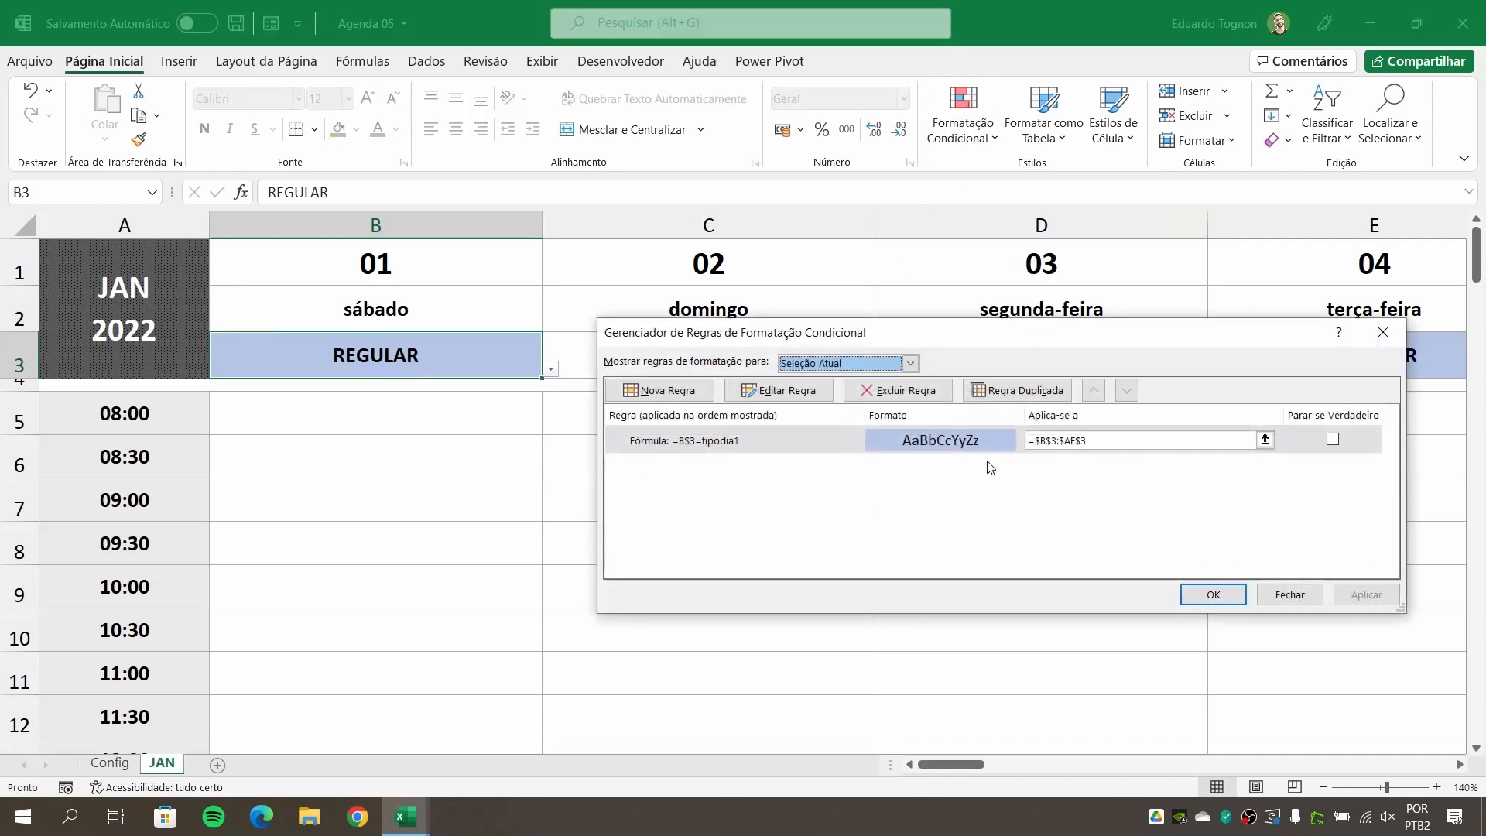
drag(918, 346, 634, 385)
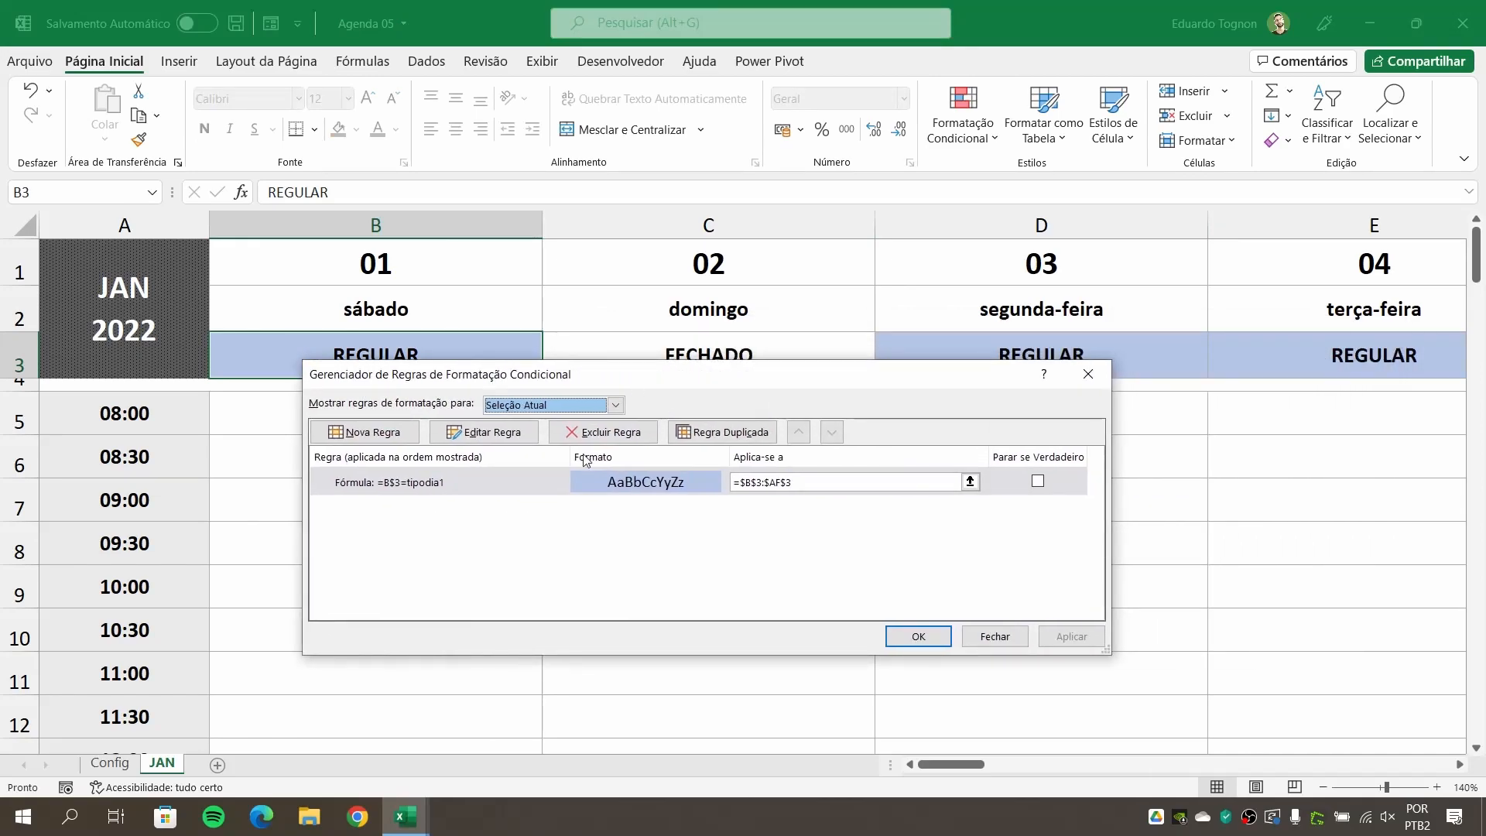
click(454, 482)
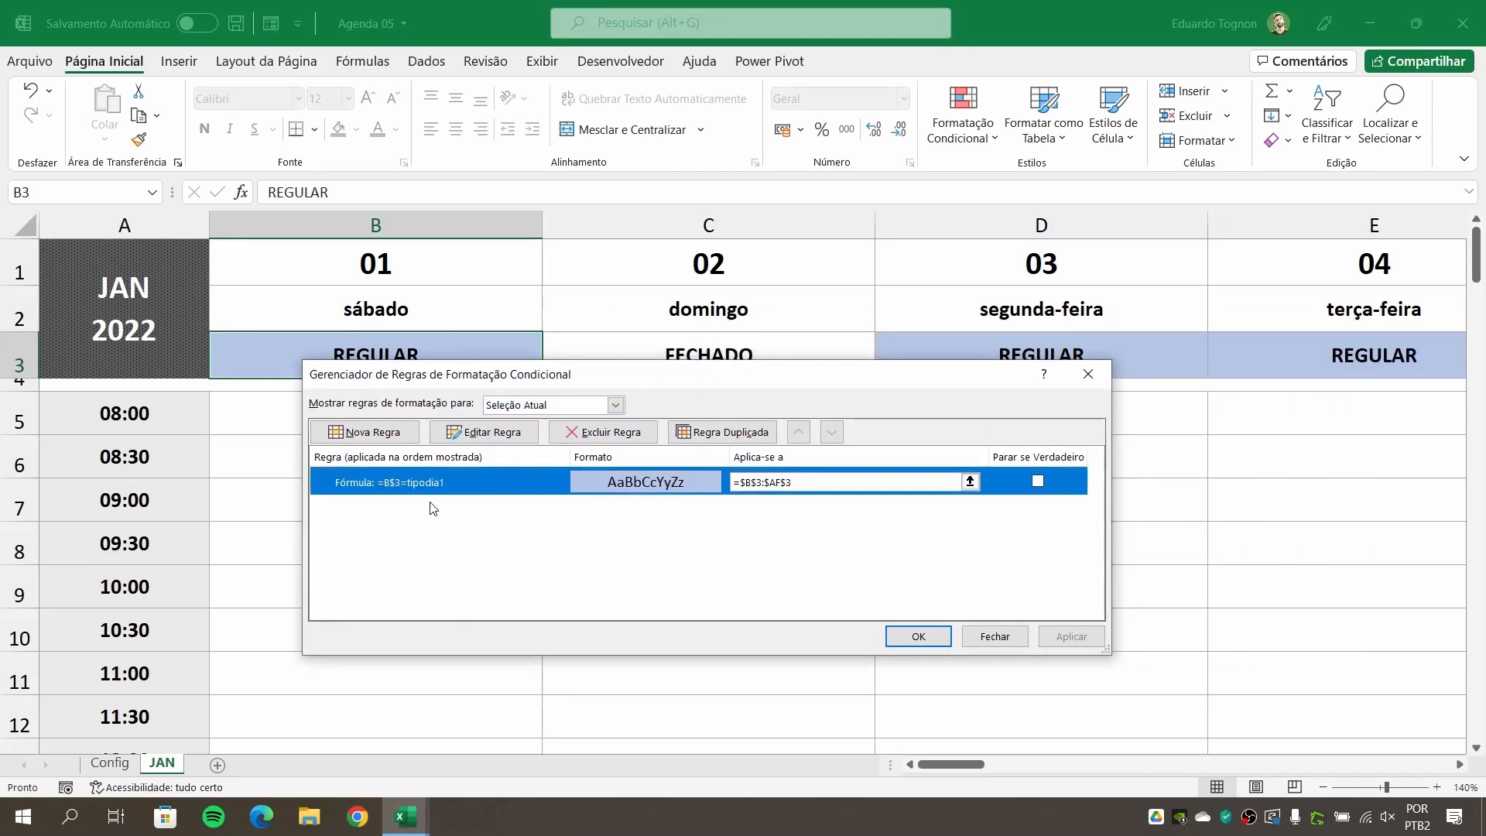
click(711, 437)
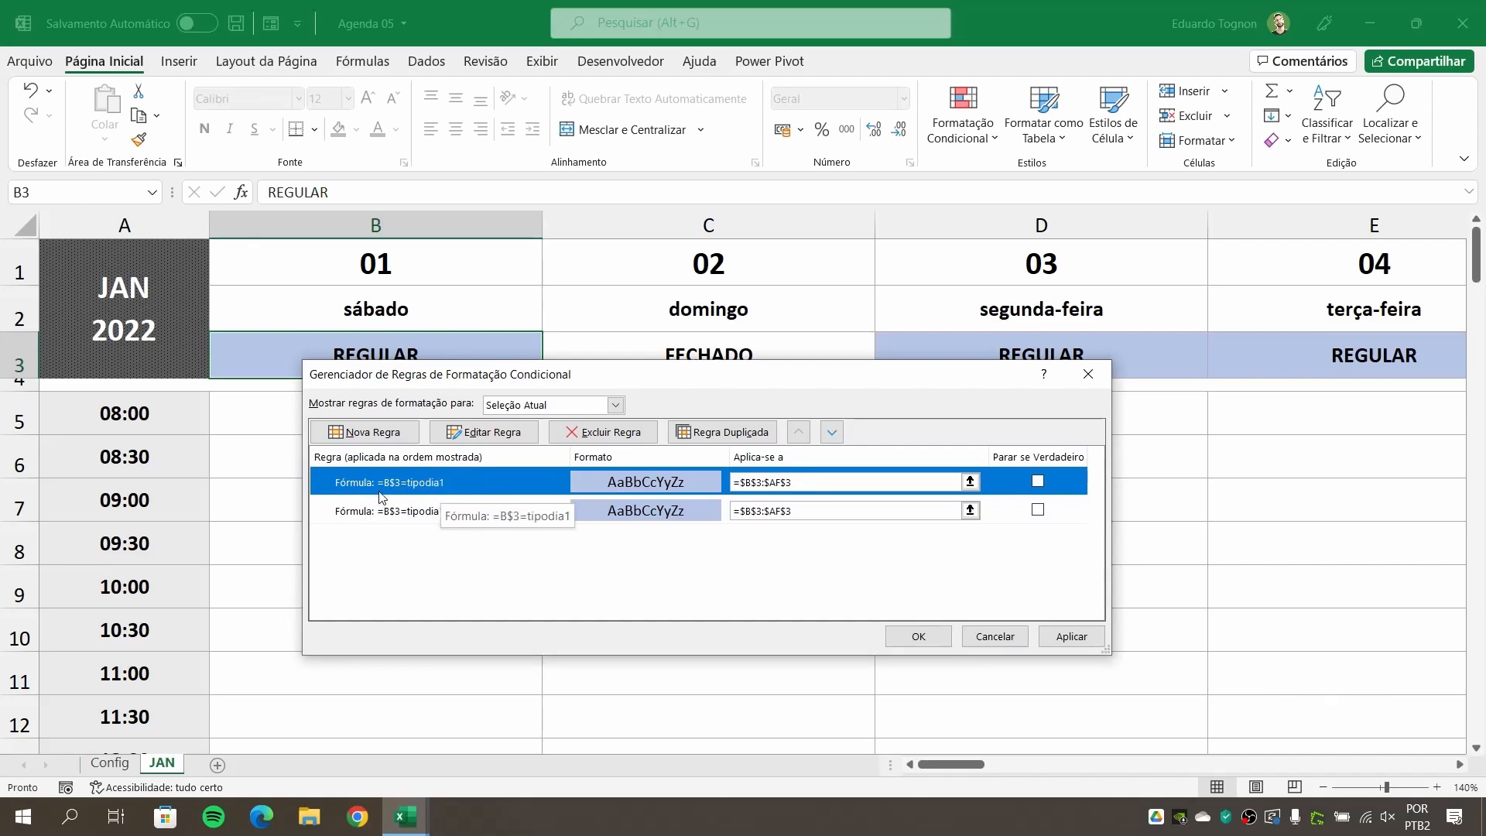
Change the duplicated rule's formula to =B$3=tipodia2 and give it a light gold fill.
click(436, 512)
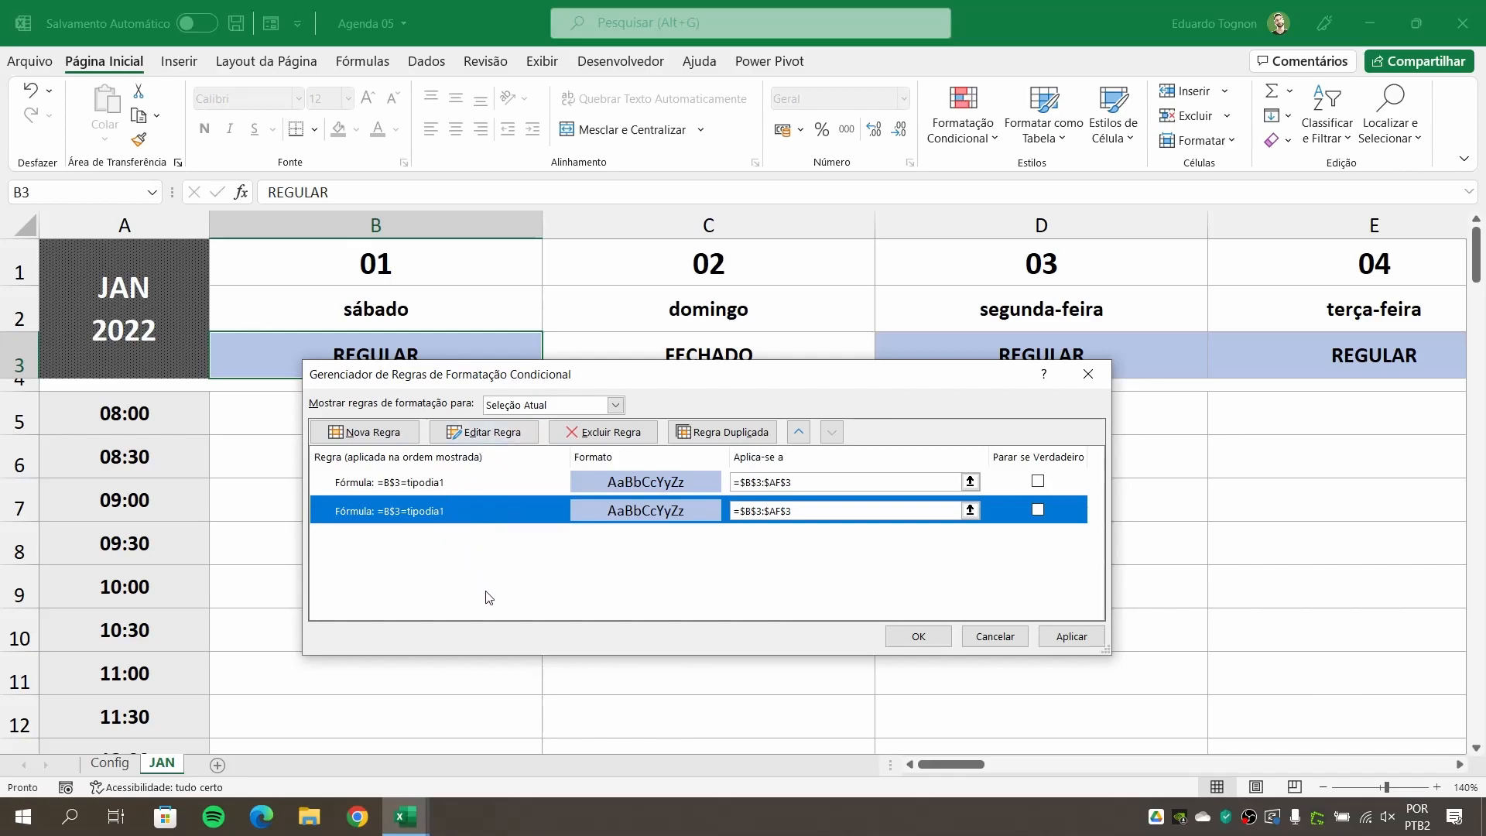
double_click(465, 511)
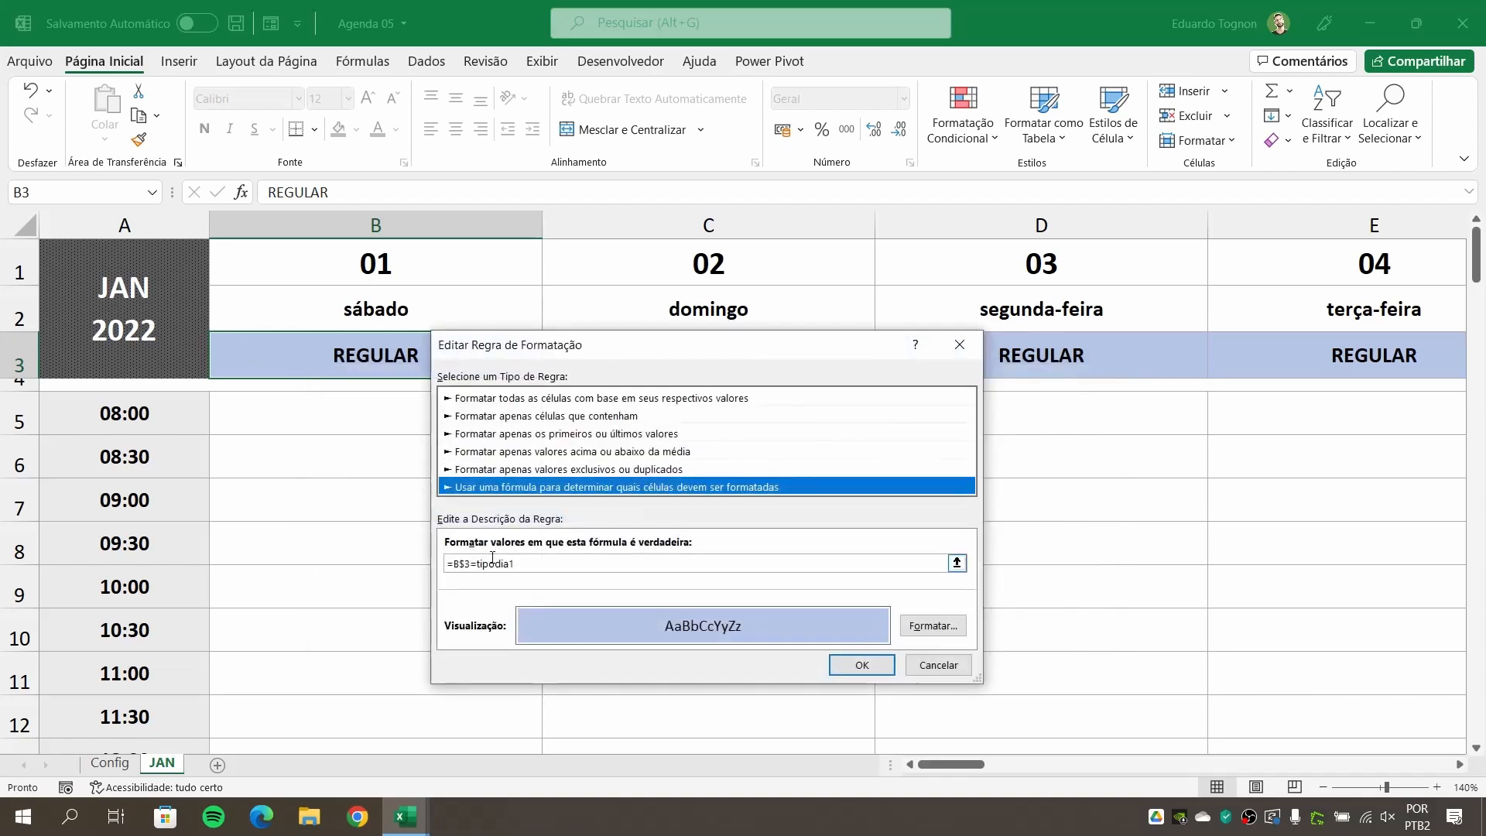
click(523, 563)
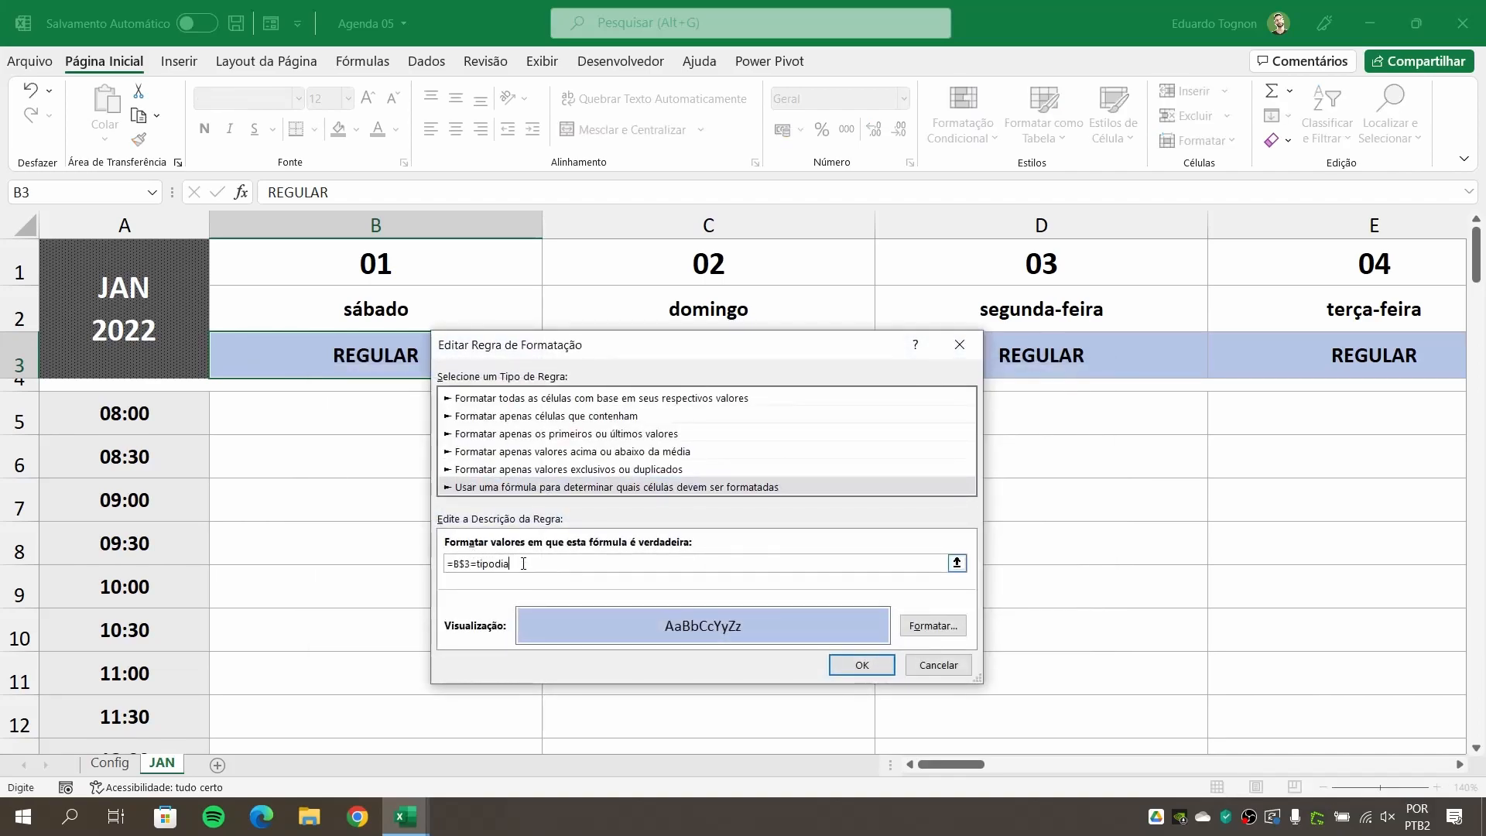
text(2)
click(926, 627)
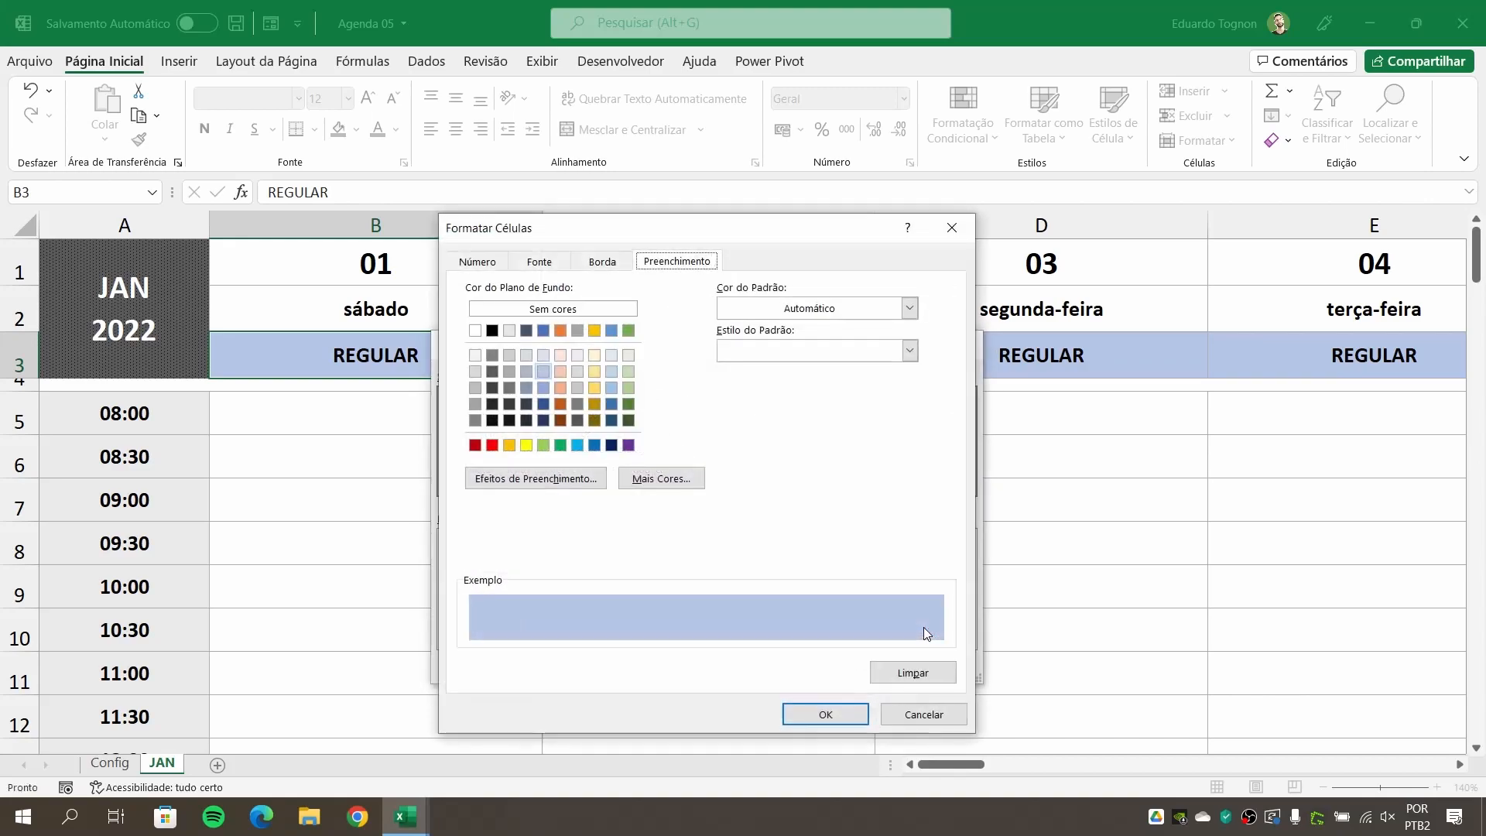
click(593, 372)
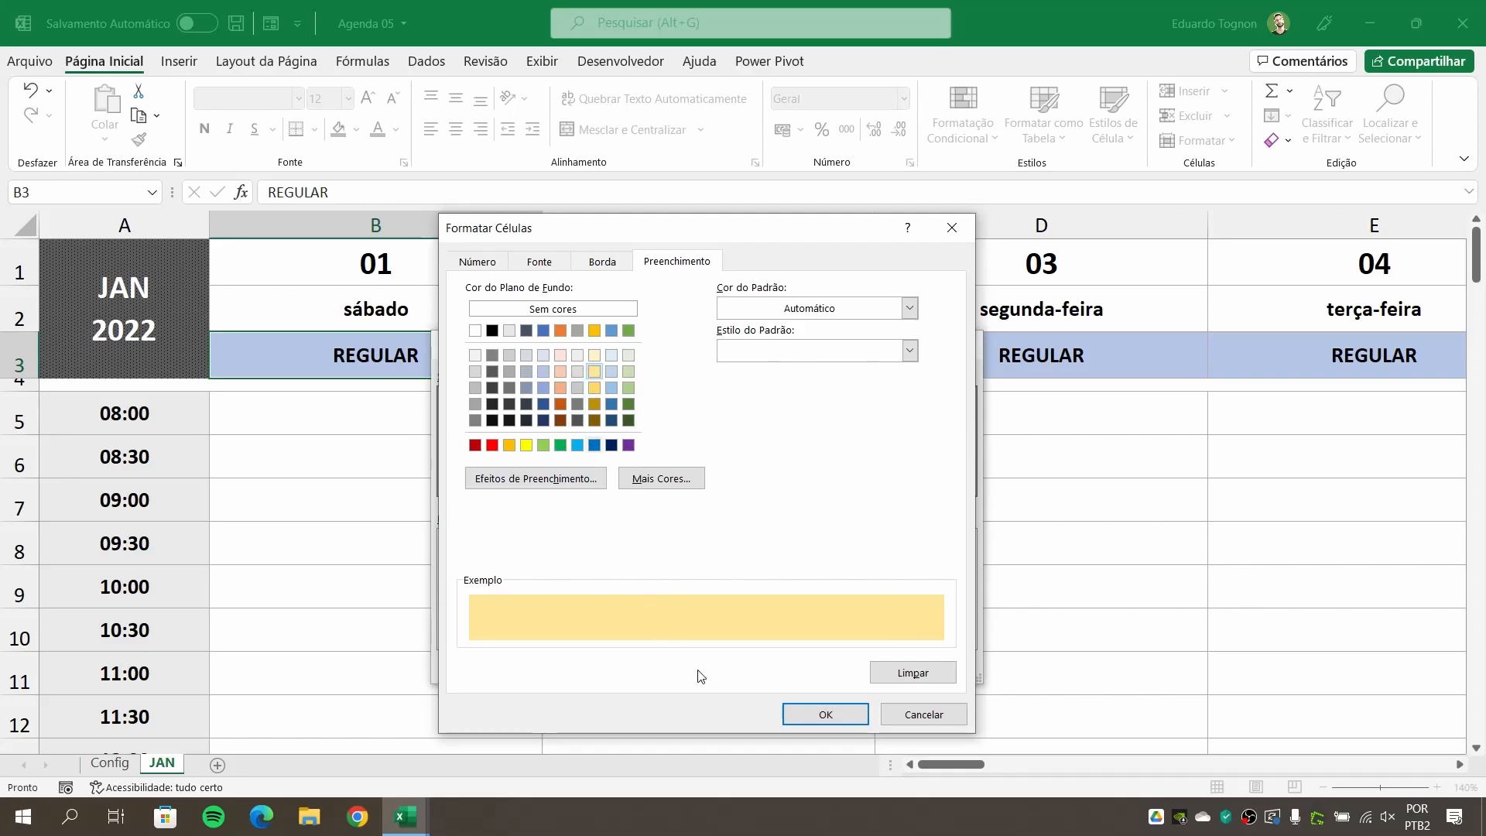
click(826, 716)
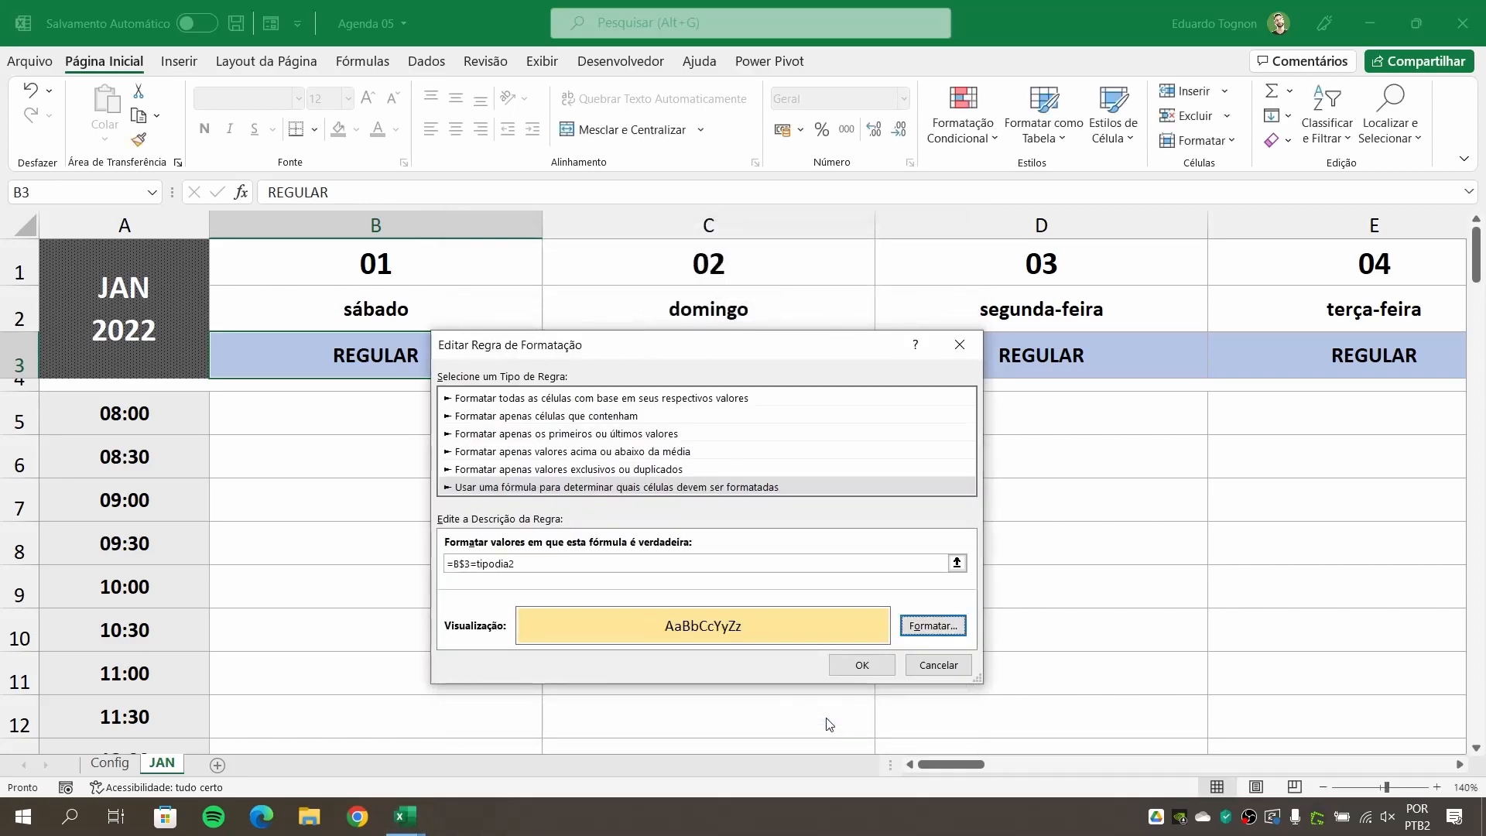
click(859, 667)
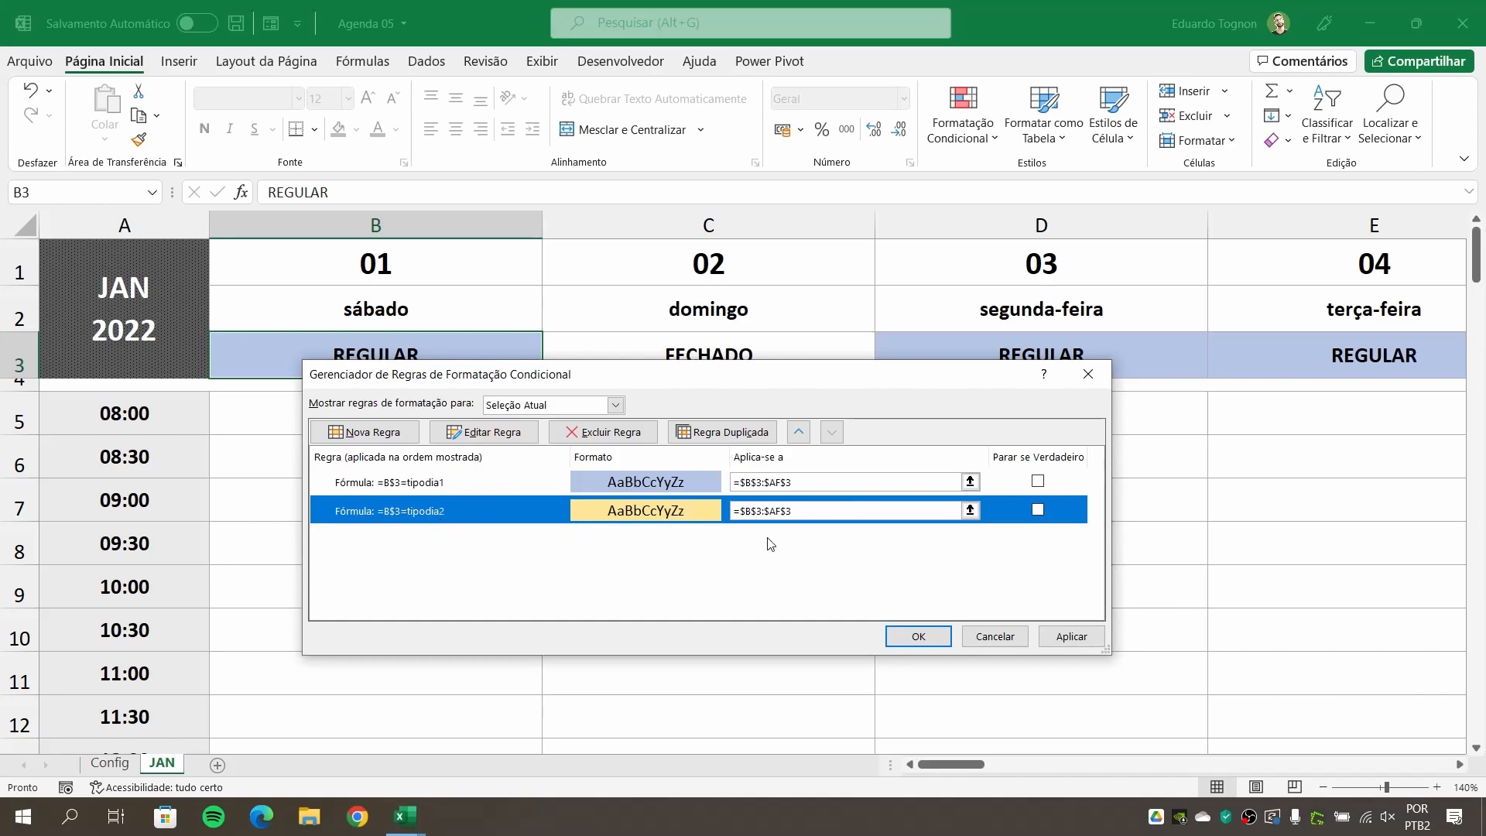
Apply the formatting rules and set the status of day 01 in cell B3 of the JAN sheet to FERIADO.
click(920, 636)
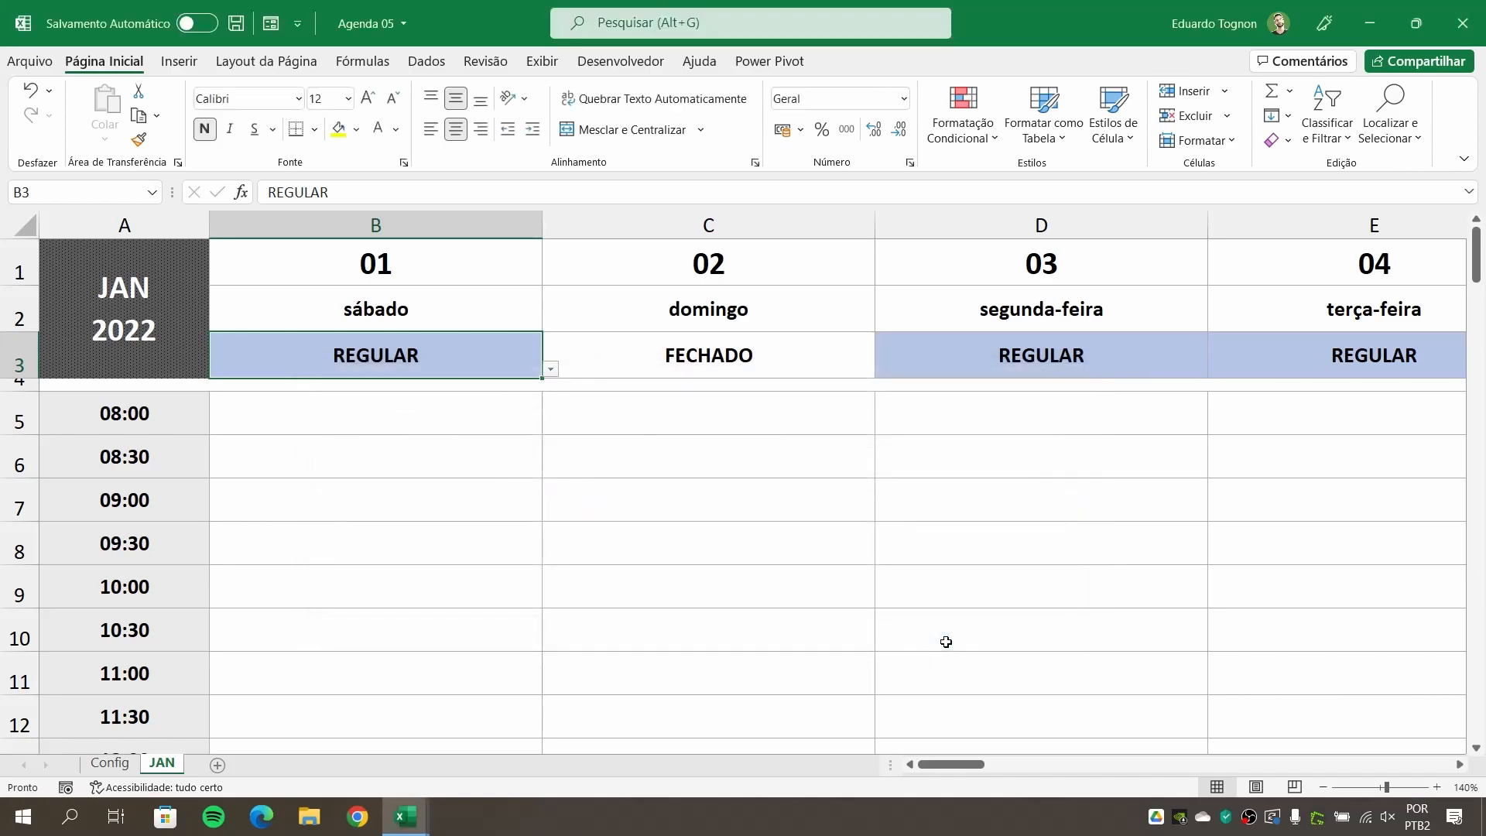
drag(945, 769, 852, 762)
click(113, 764)
click(162, 765)
click(551, 370)
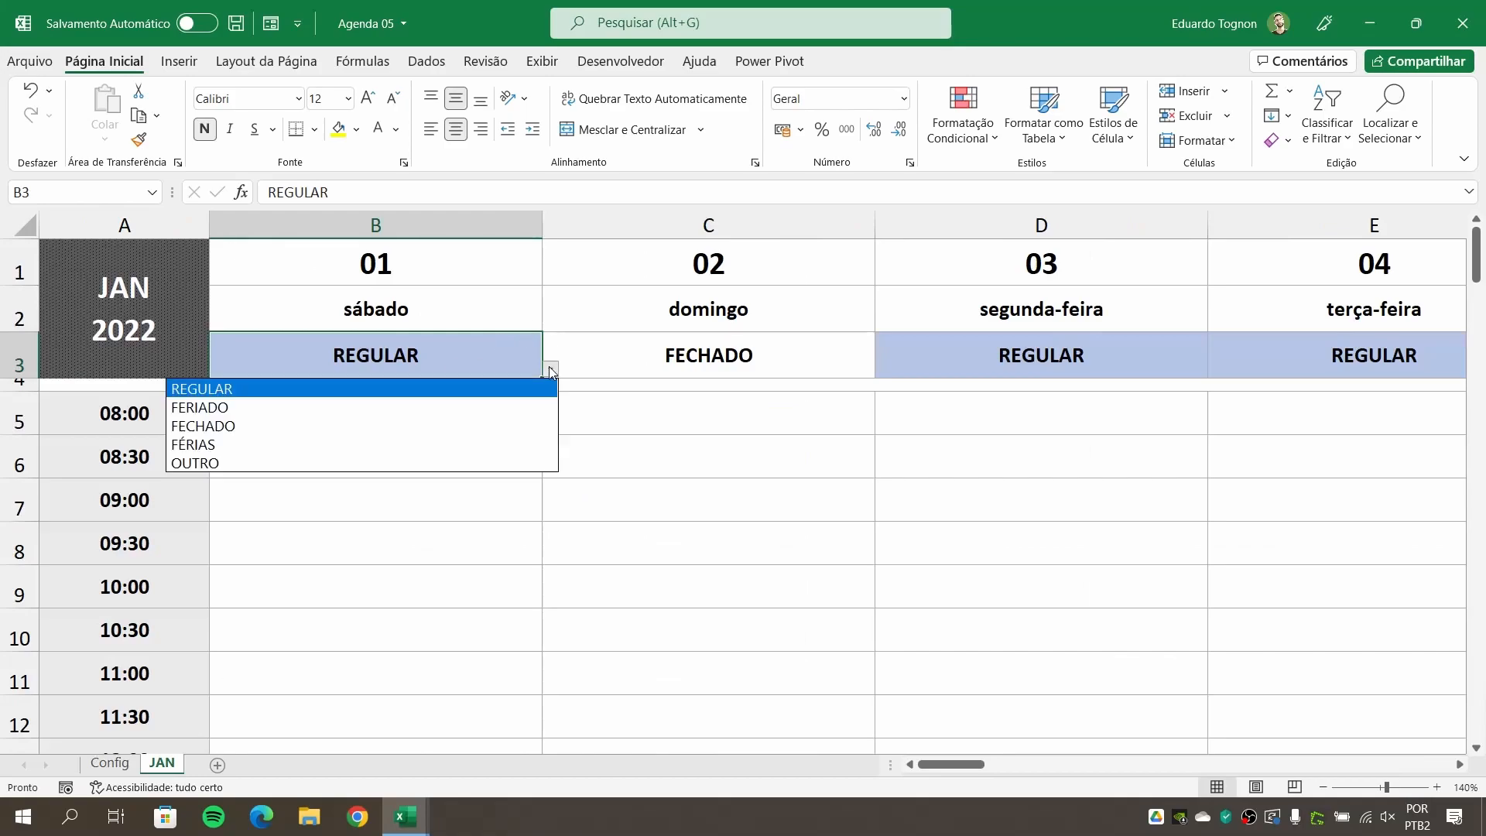
click(203, 406)
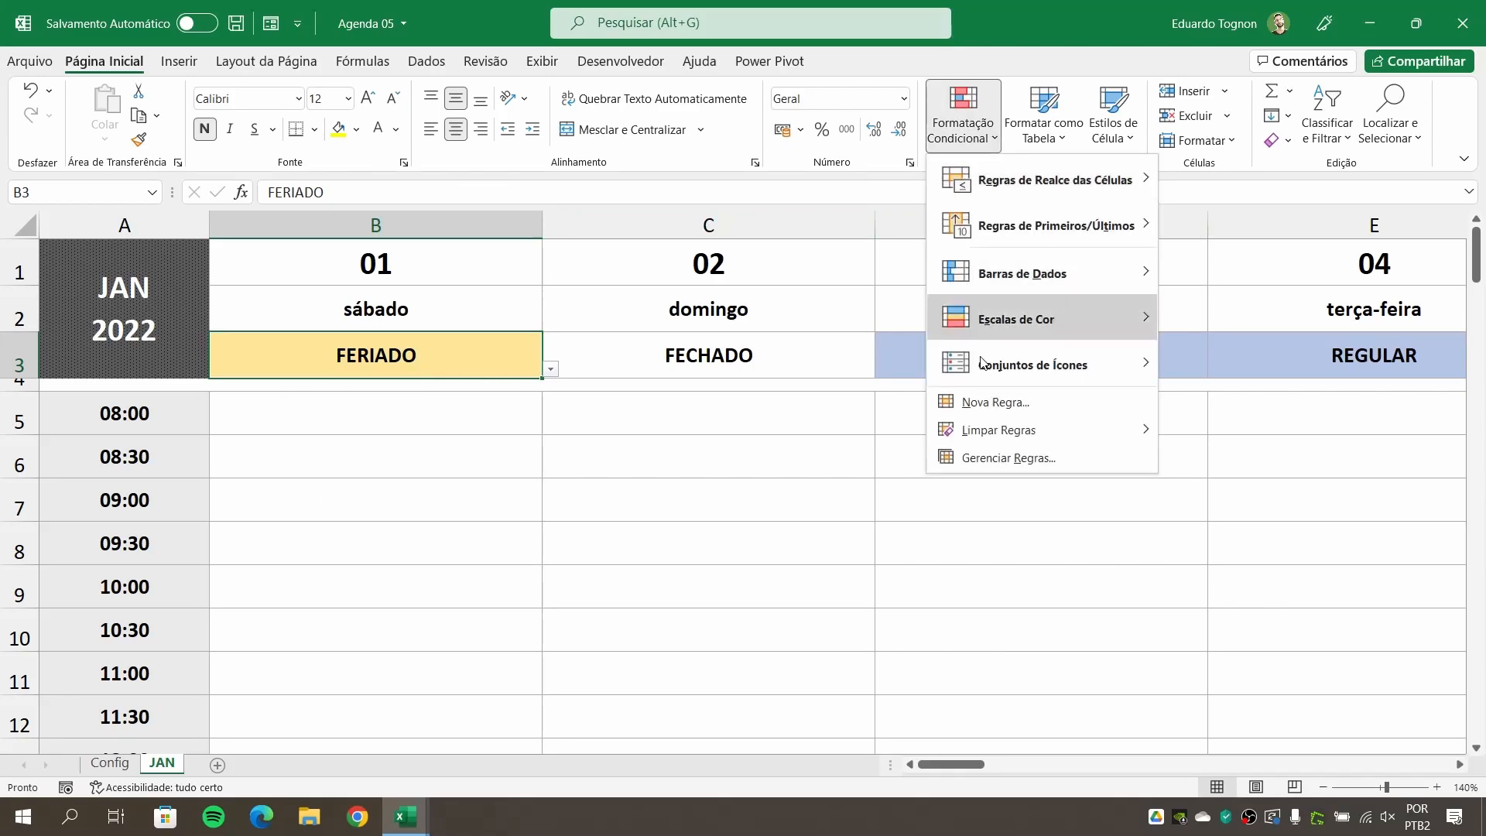
Duplicate the tipodia2 conditional formatting rule and move the copy to the end of the rule list.
click(993, 458)
click(456, 518)
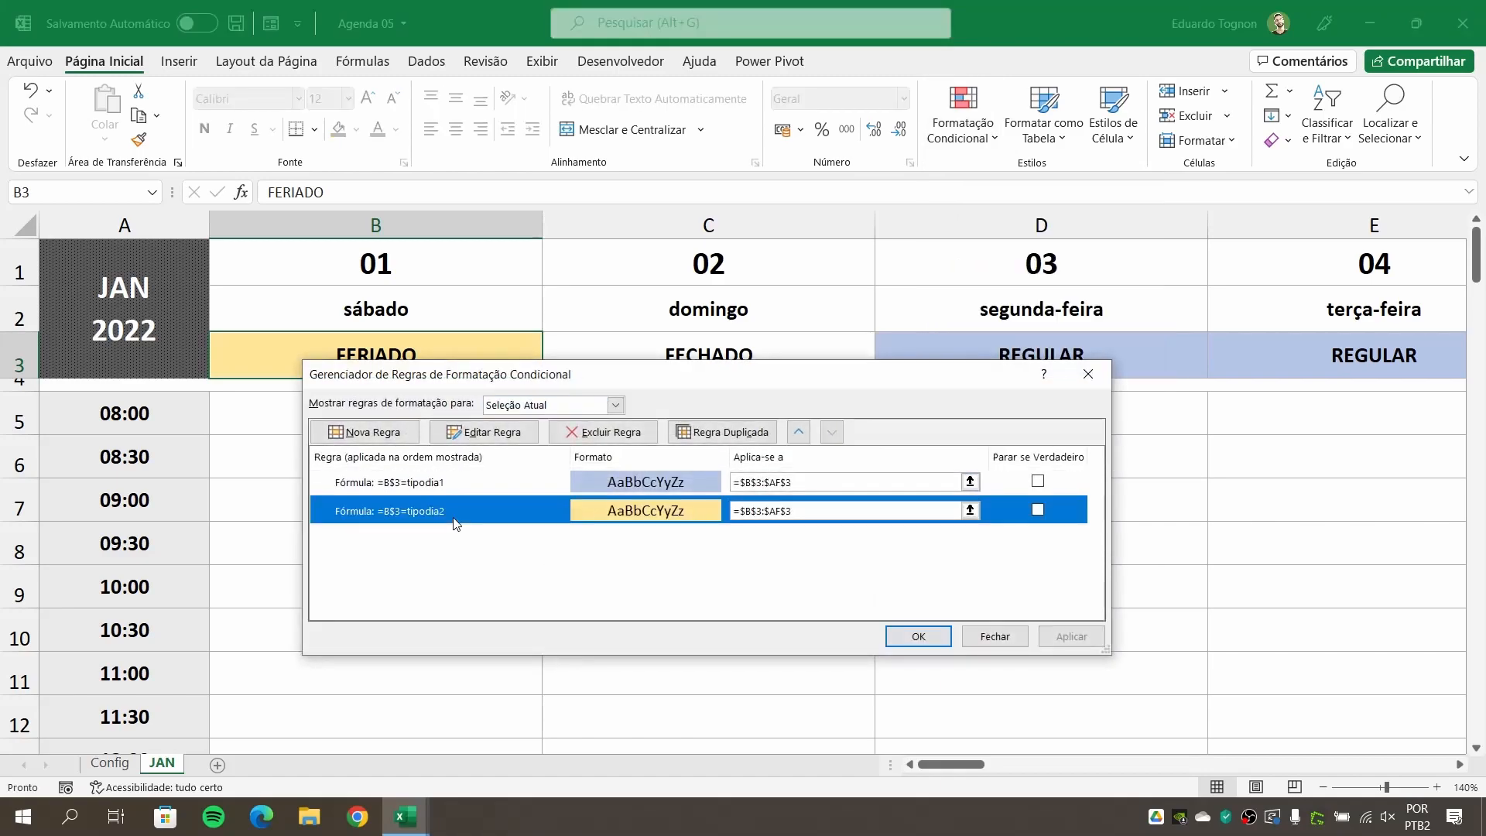
click(724, 432)
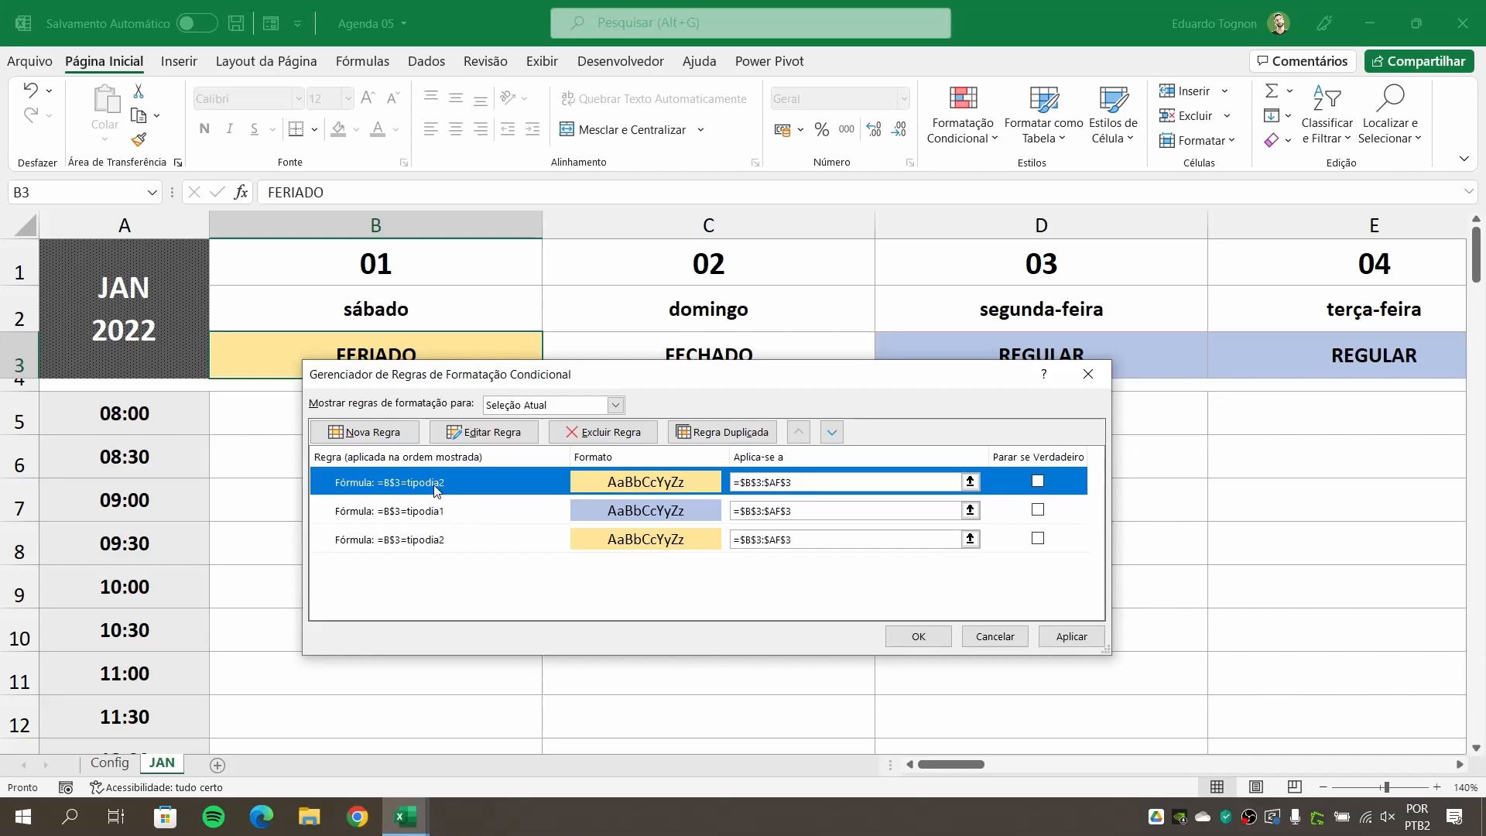
click(831, 432)
click(831, 432)
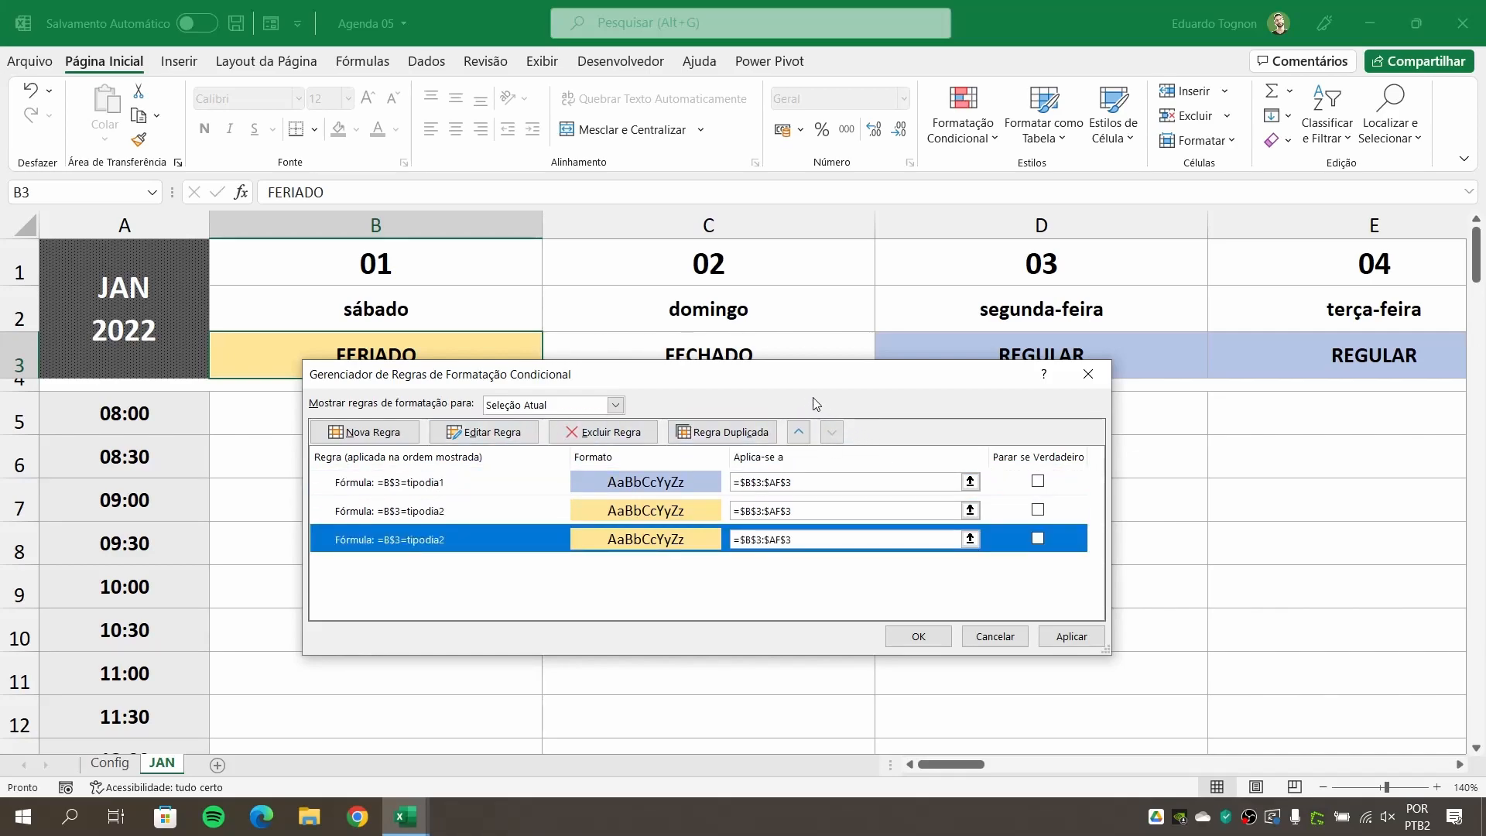
Change the last duplicated rule's formula to =B$3=tipodia3, give it a light green fill and apply it.
double_click(422, 548)
click(531, 564)
text(1)
click(933, 625)
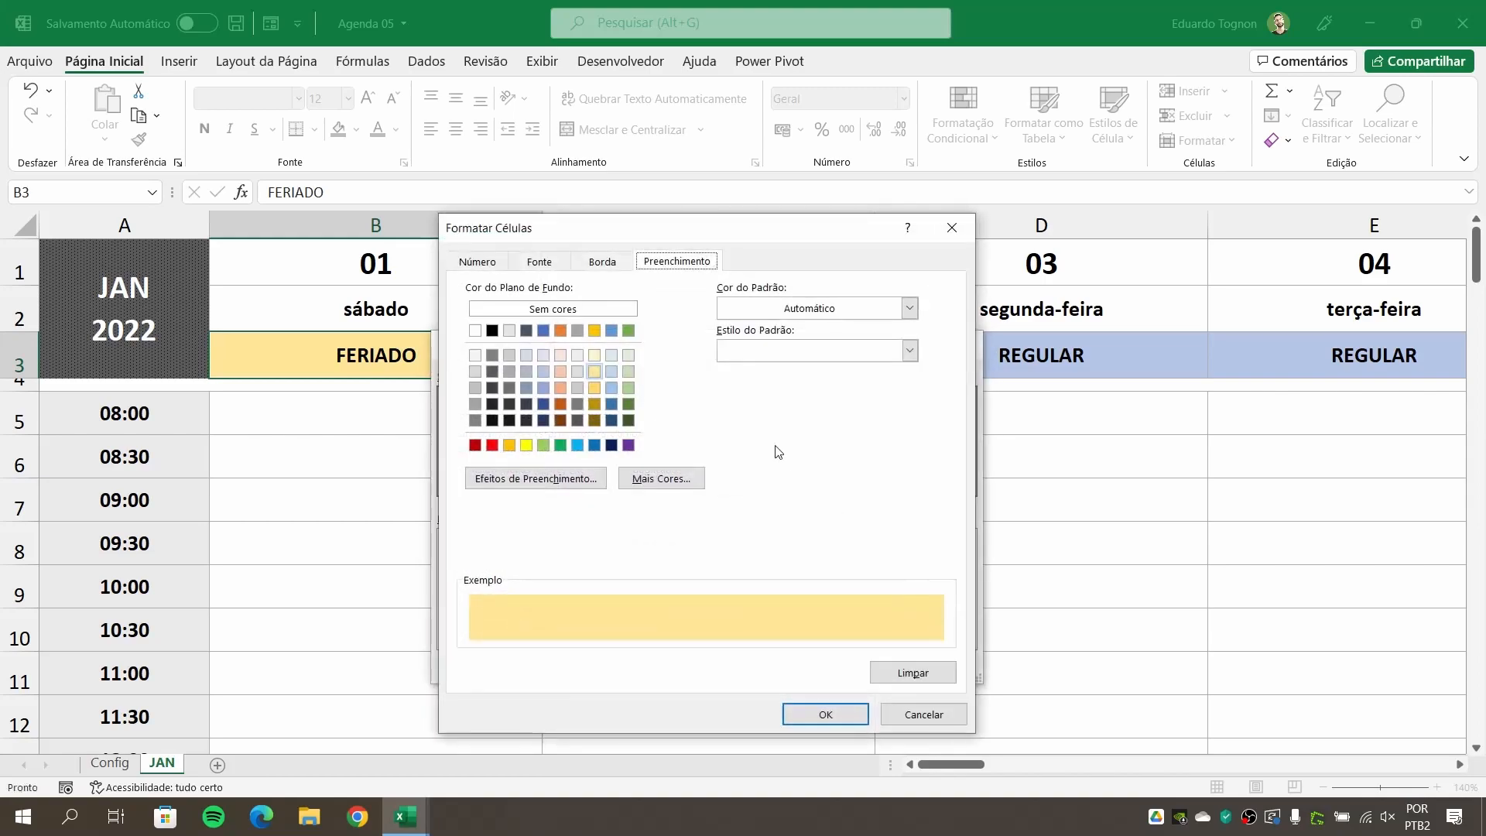
click(628, 371)
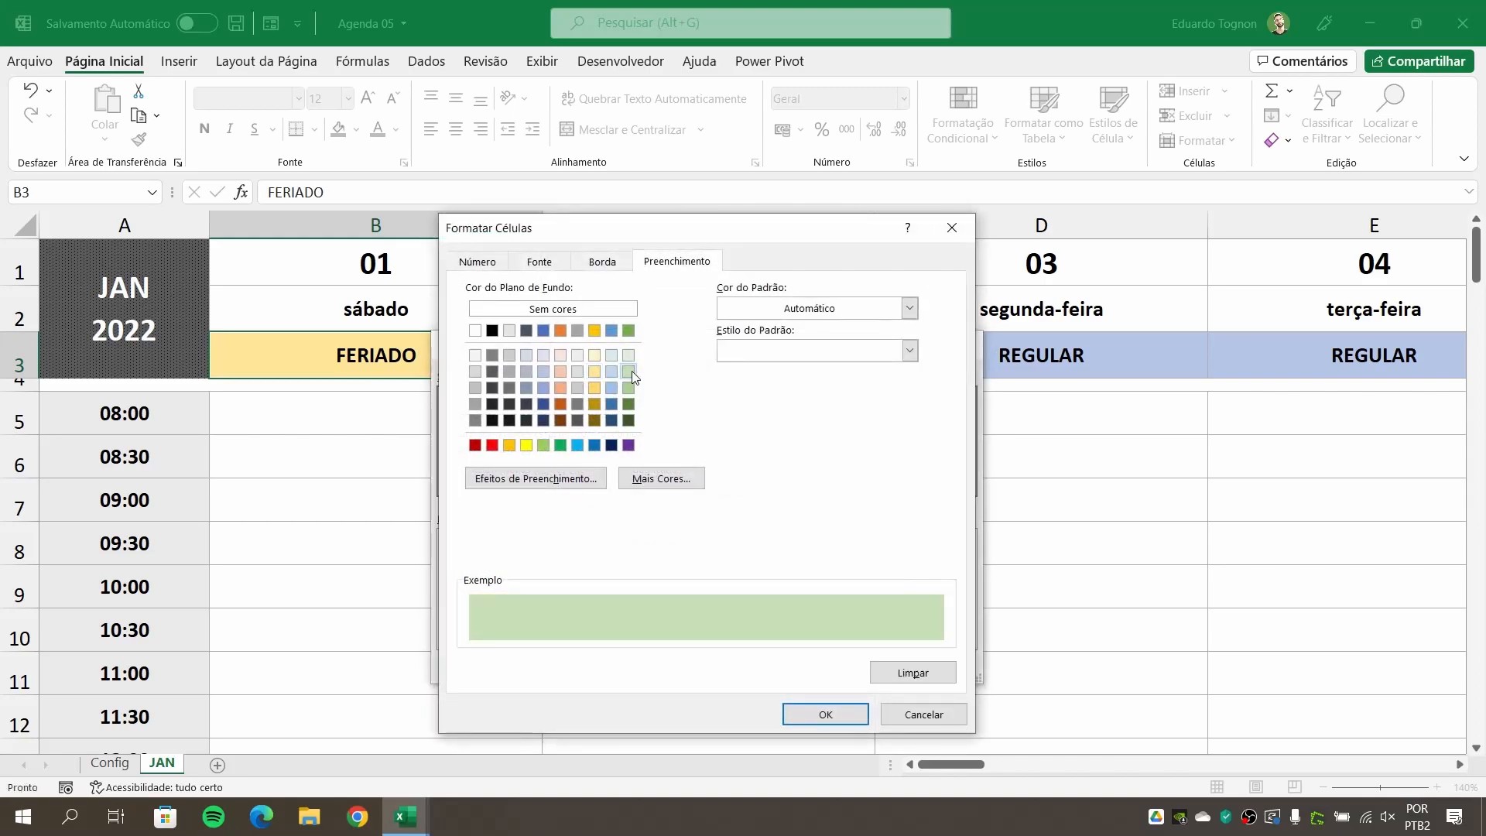
click(825, 714)
click(843, 667)
click(914, 634)
click(770, 403)
click(767, 361)
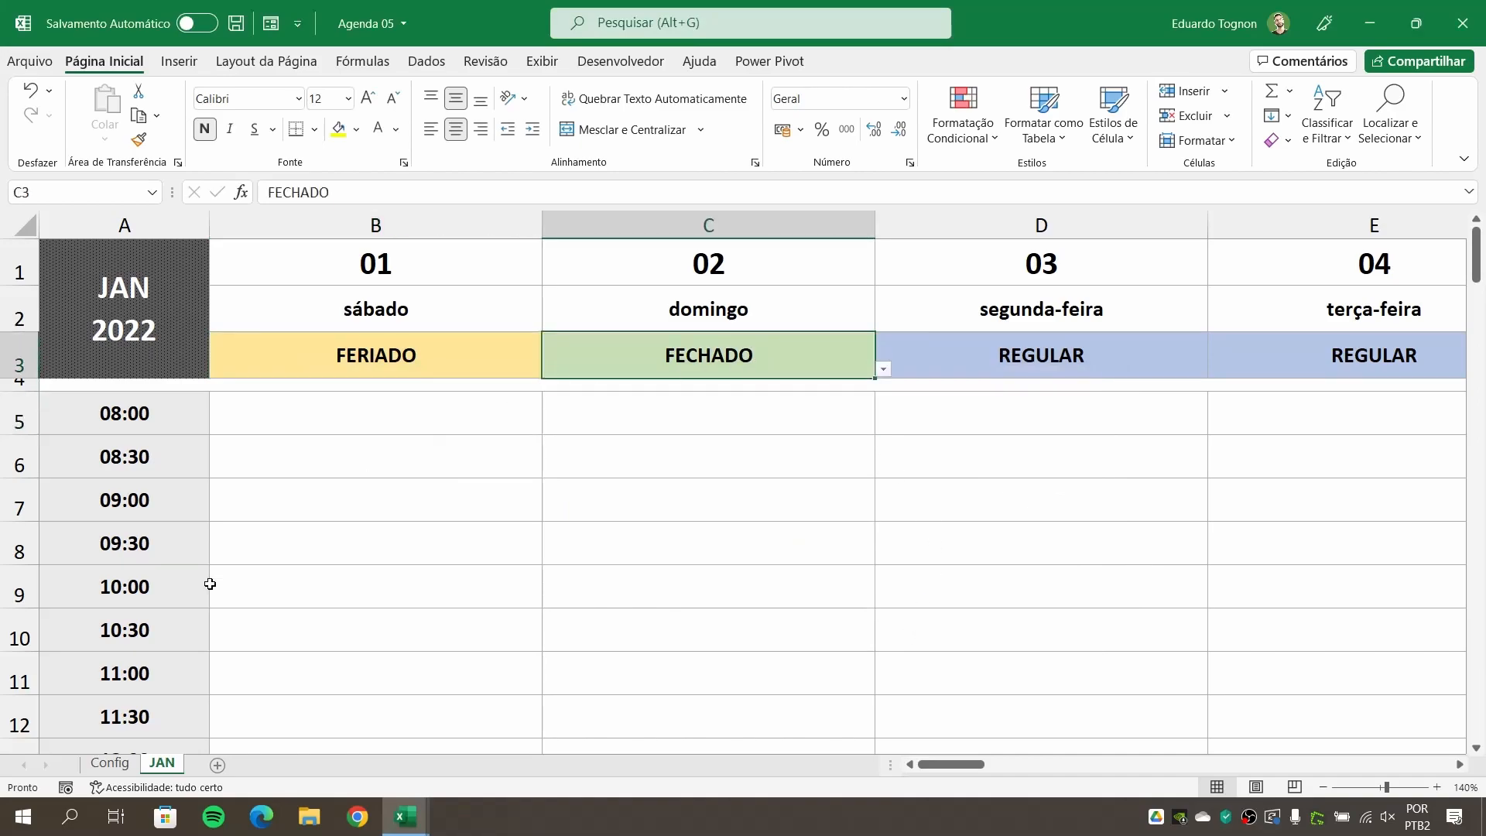
Change the tipodia3 rule's fill to light orange, matching the FECHADO colours on the Config sheet, and apply it.
click(116, 764)
click(568, 452)
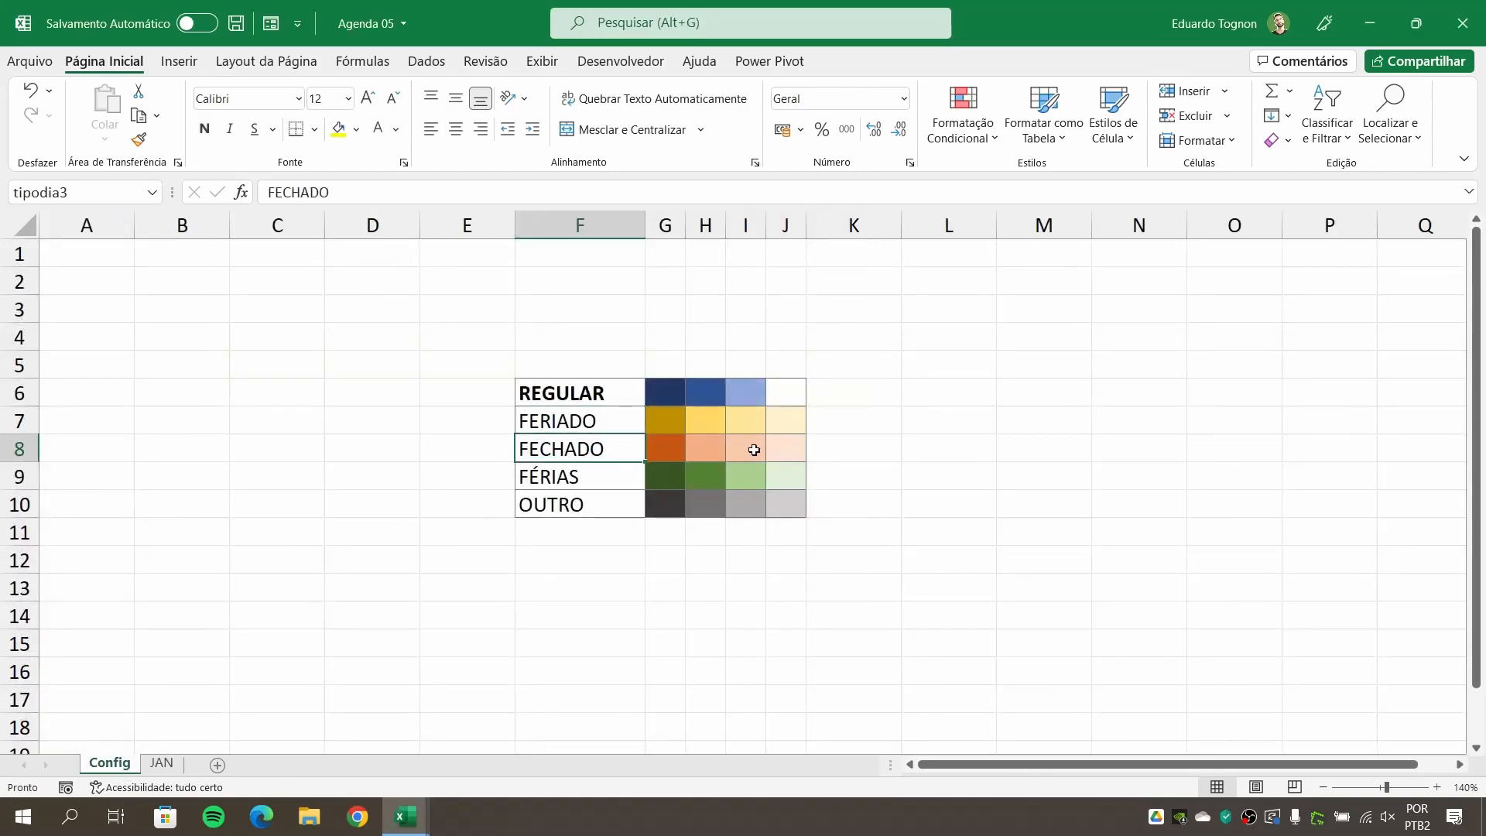
click(161, 763)
click(460, 350)
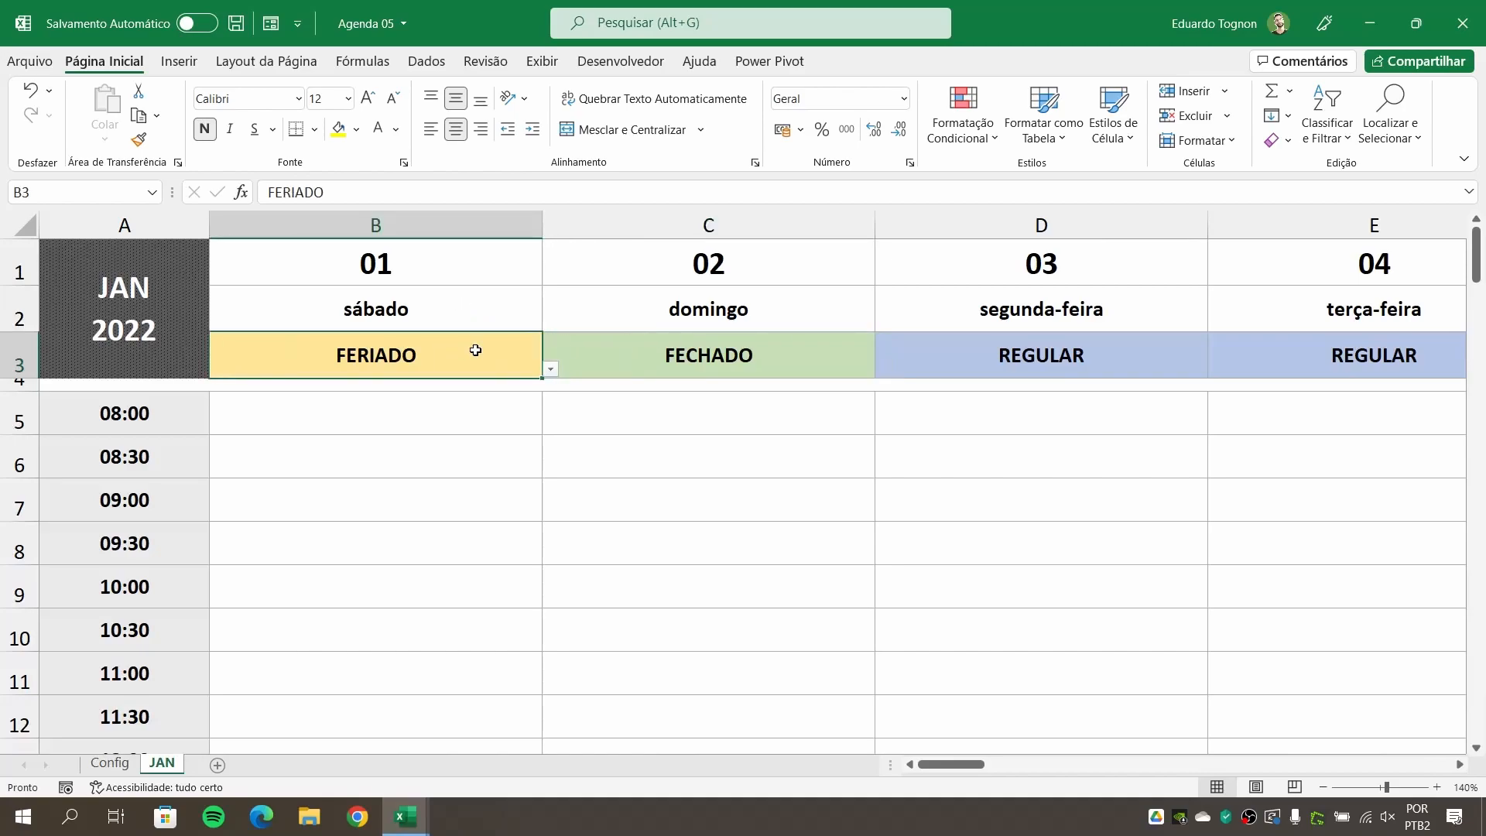
click(963, 117)
click(1010, 455)
double_click(512, 541)
click(917, 626)
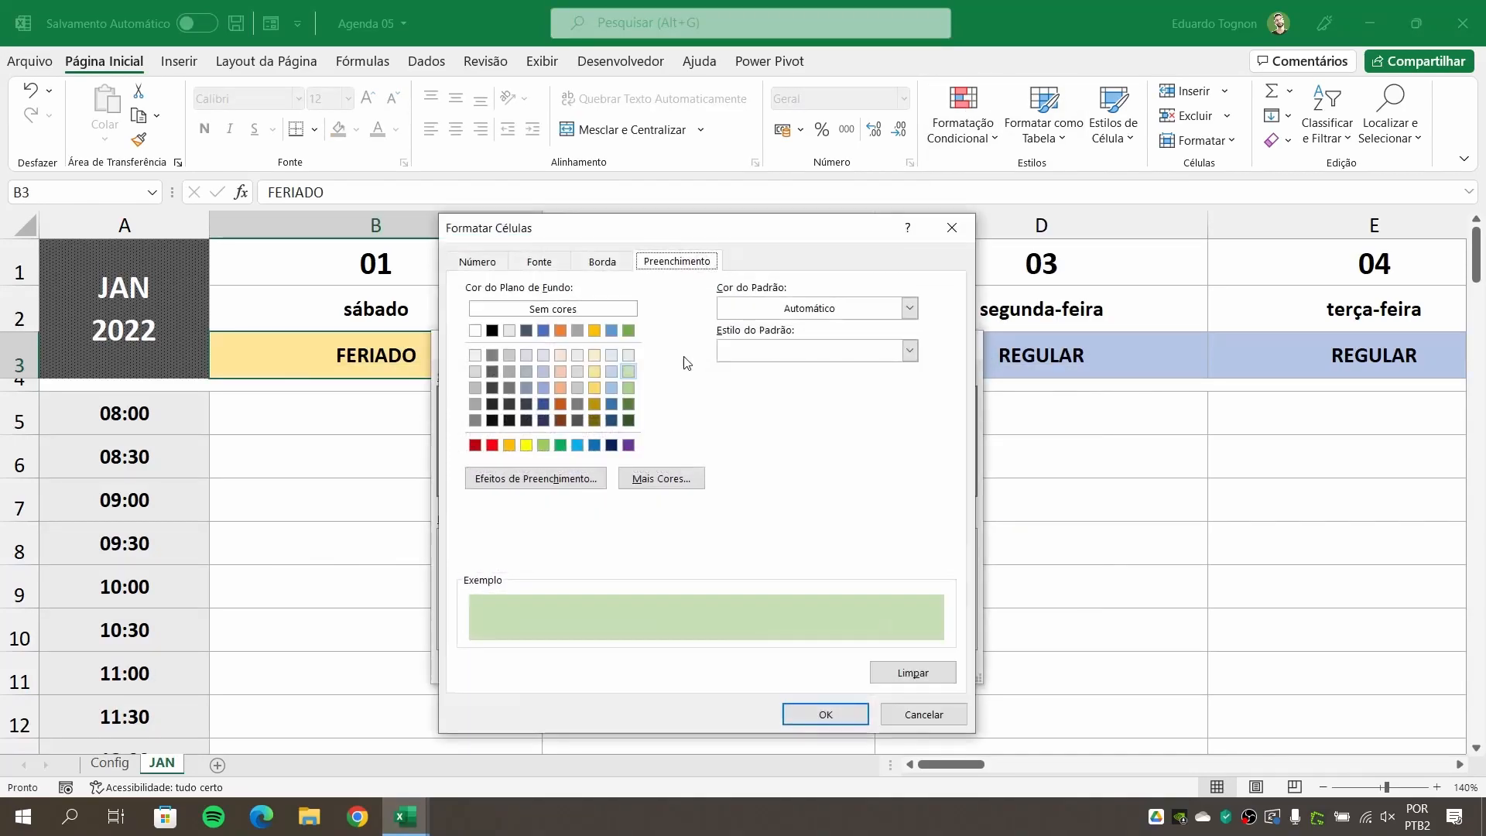
click(561, 371)
click(851, 715)
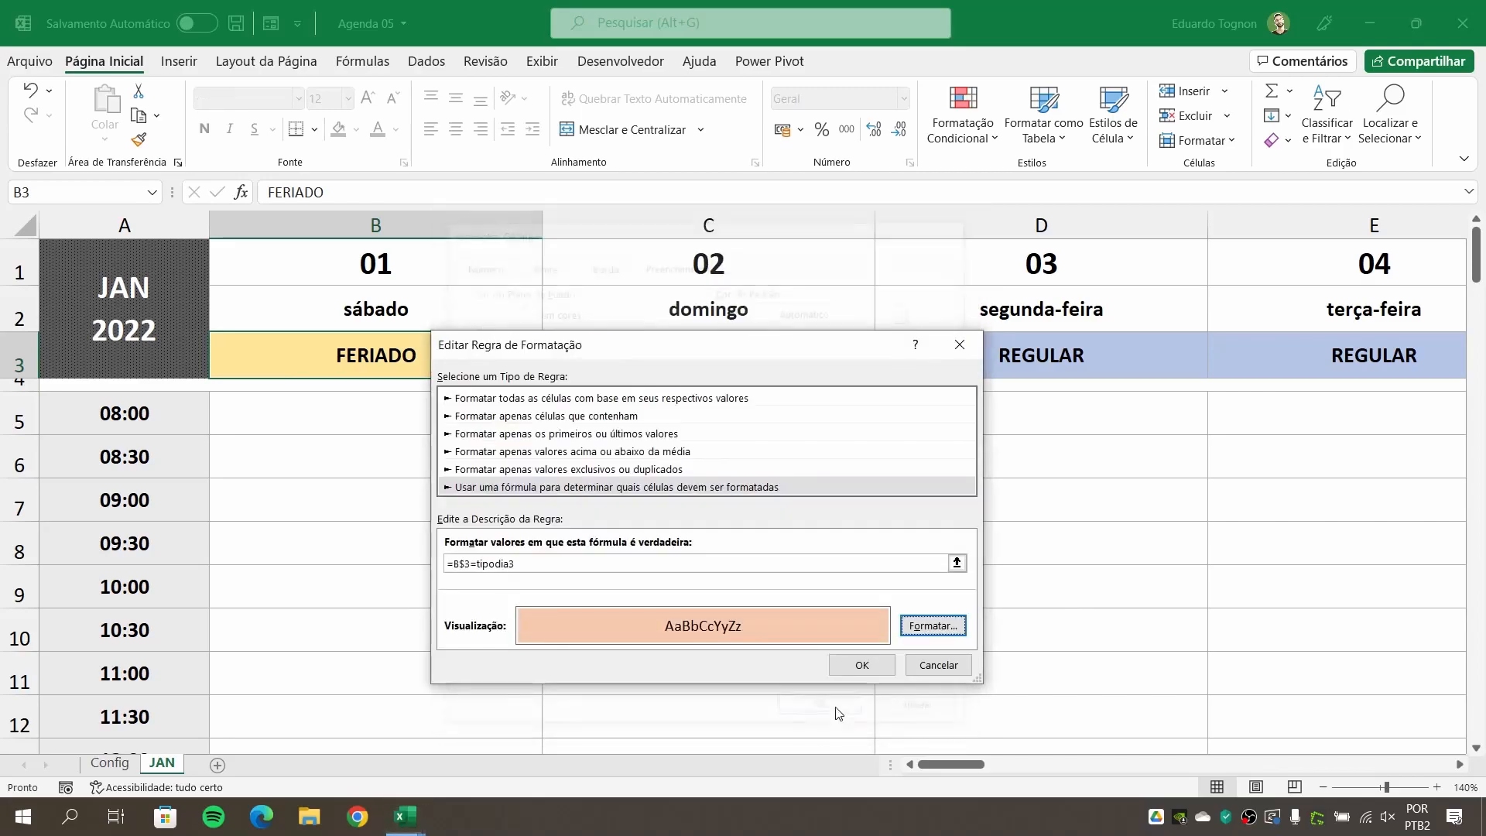
click(858, 661)
click(915, 636)
click(817, 355)
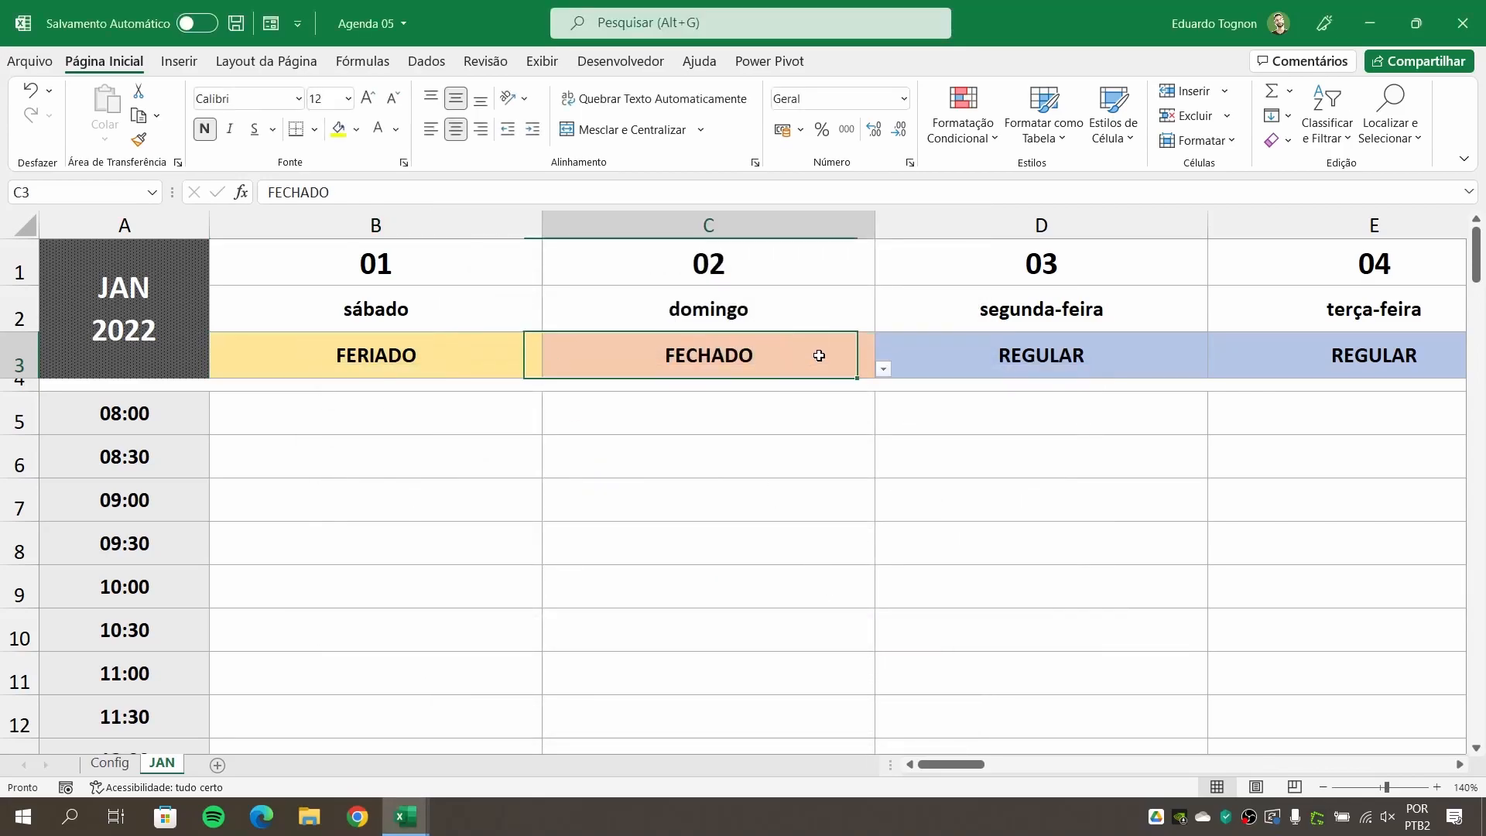
Check which theme colour fills cell I9 in the FÉRIAS row of the Config sheet.
click(117, 748)
click(109, 762)
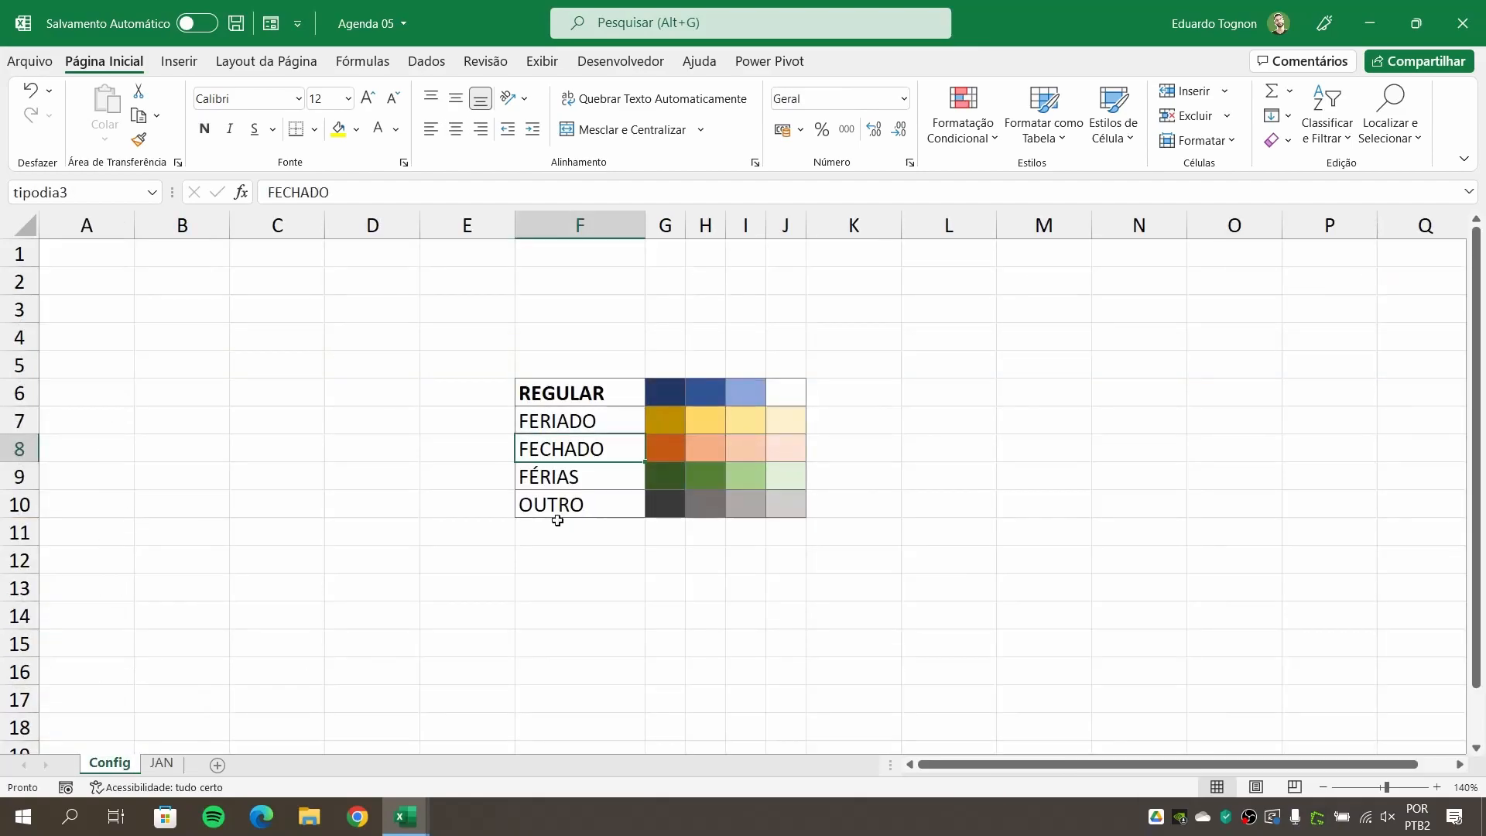
click(752, 480)
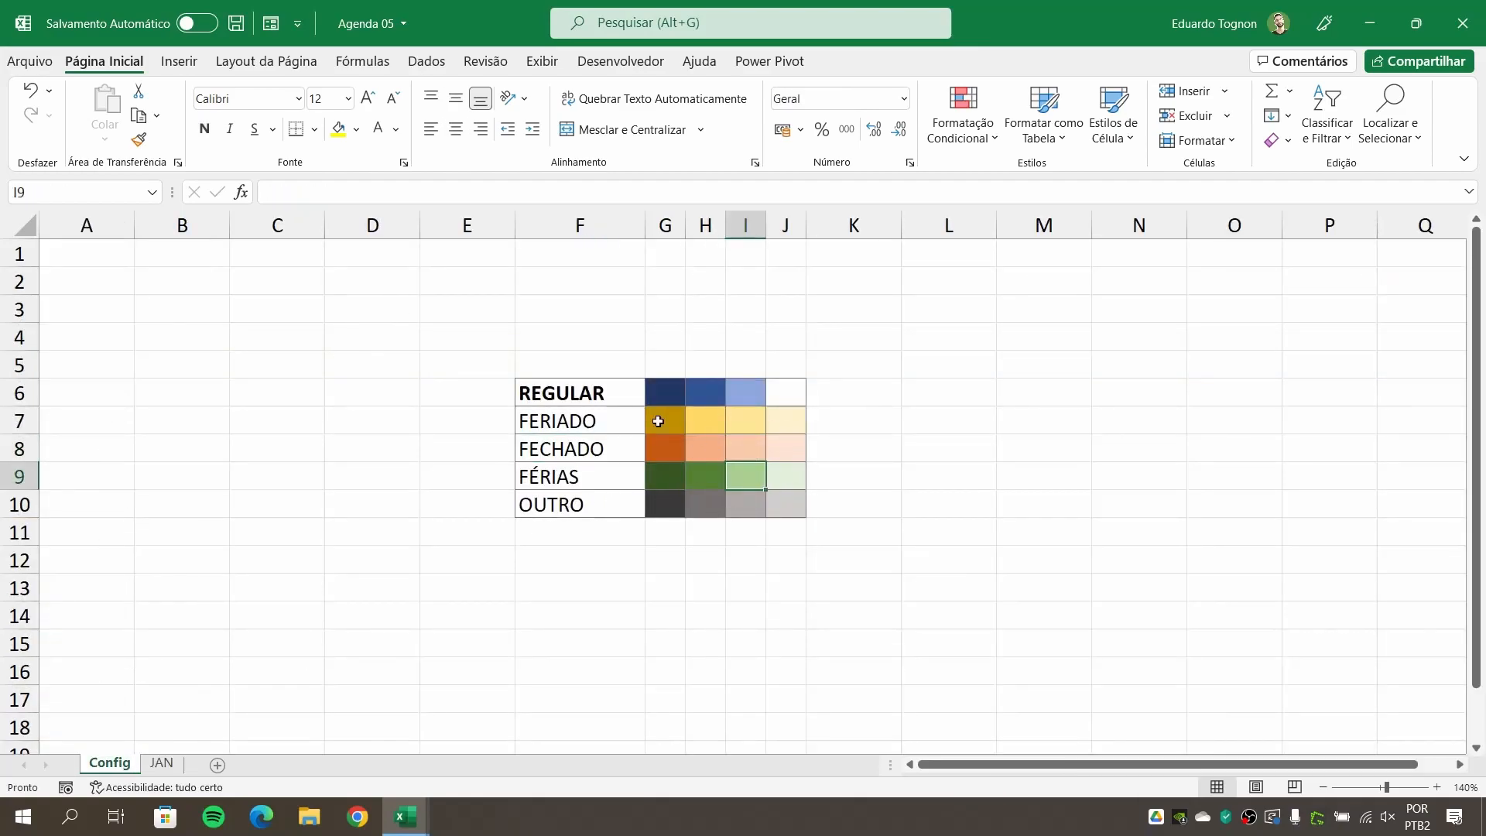
click(358, 130)
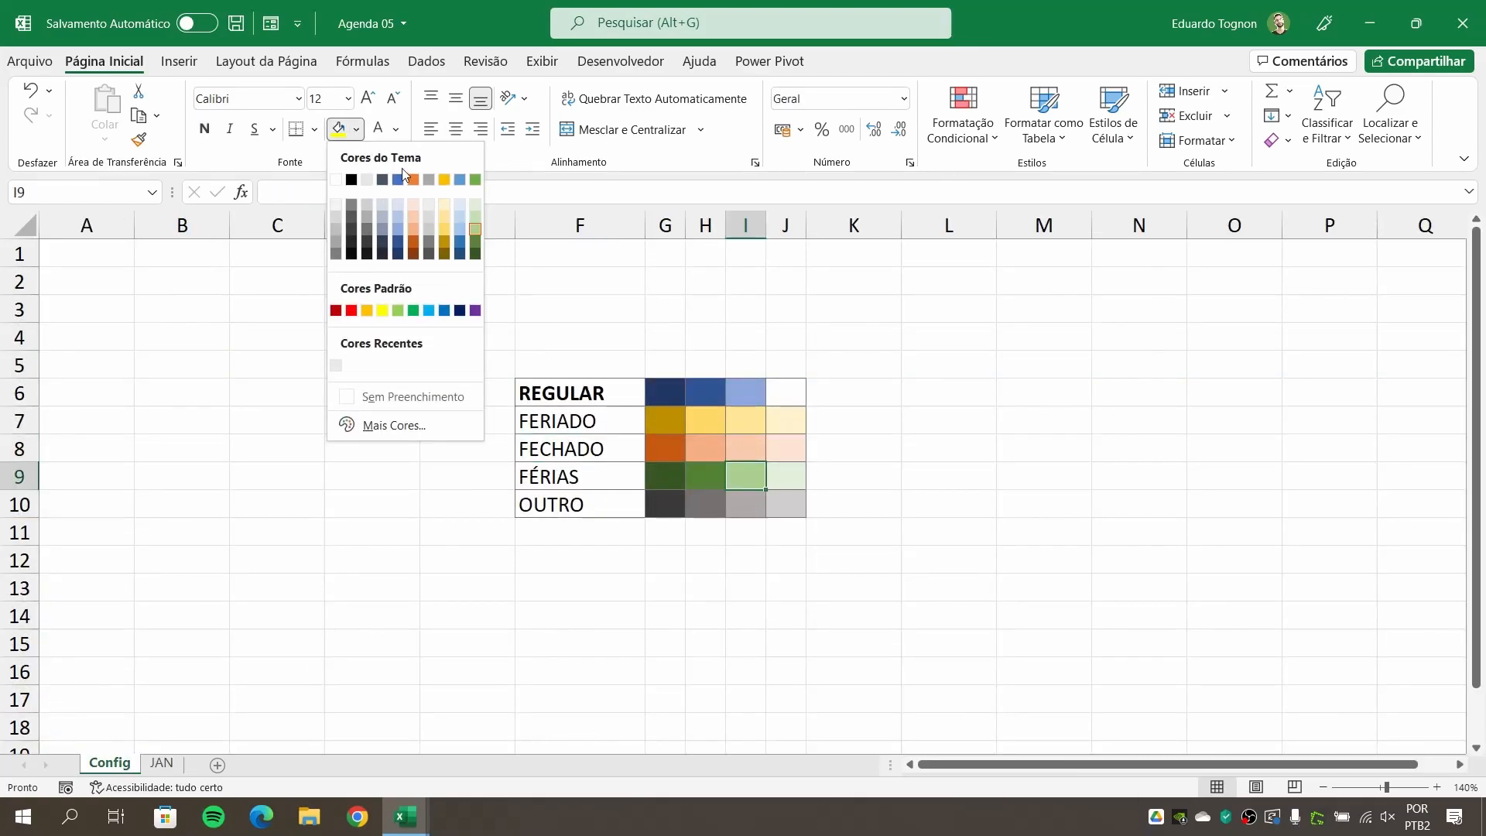
click(362, 138)
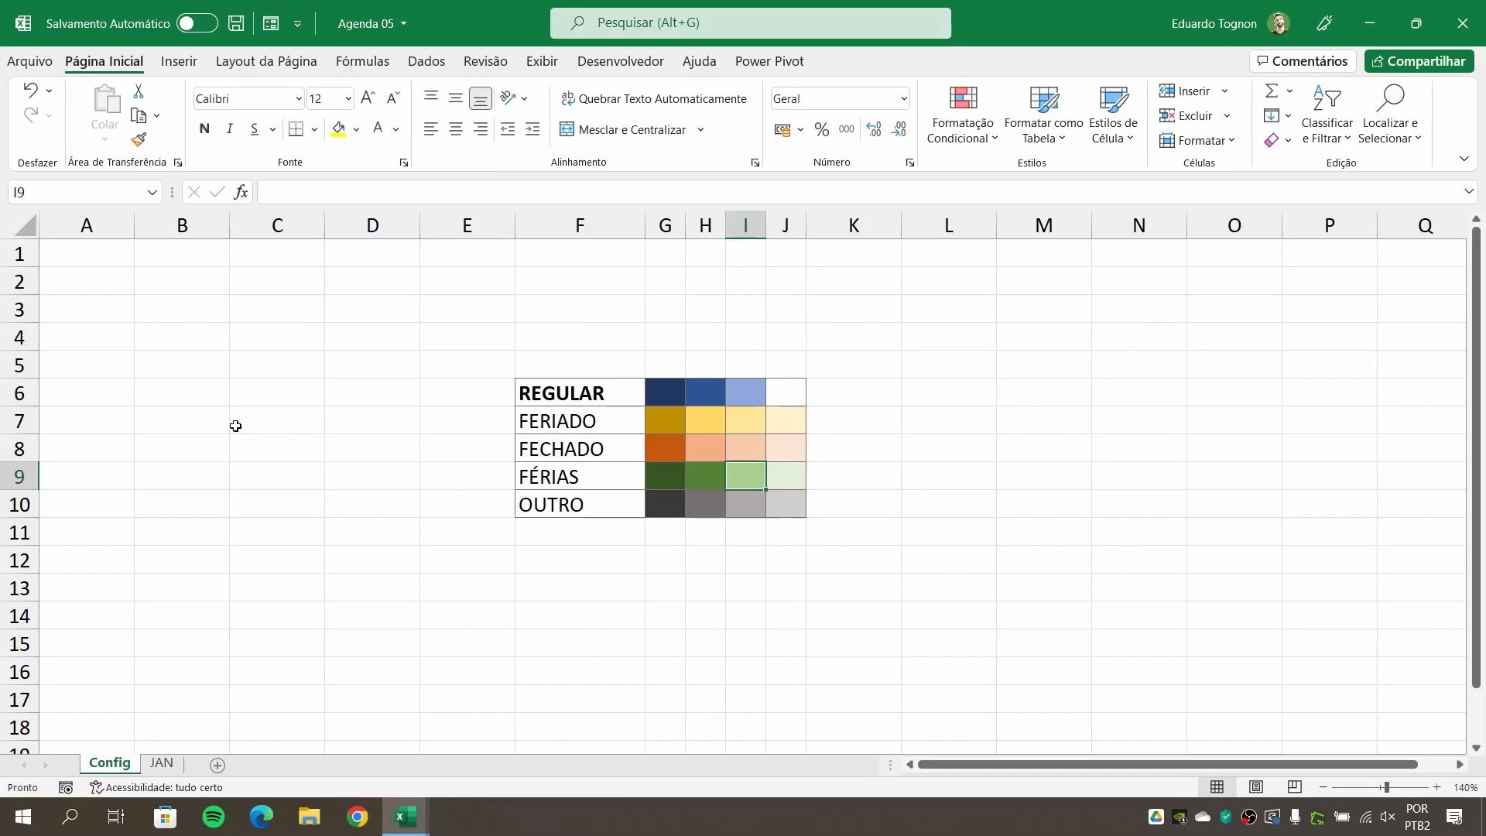
Duplicate the tipodia3 rule of the JAN sheet's status row and move the copy to the end of the list.
click(162, 763)
click(465, 362)
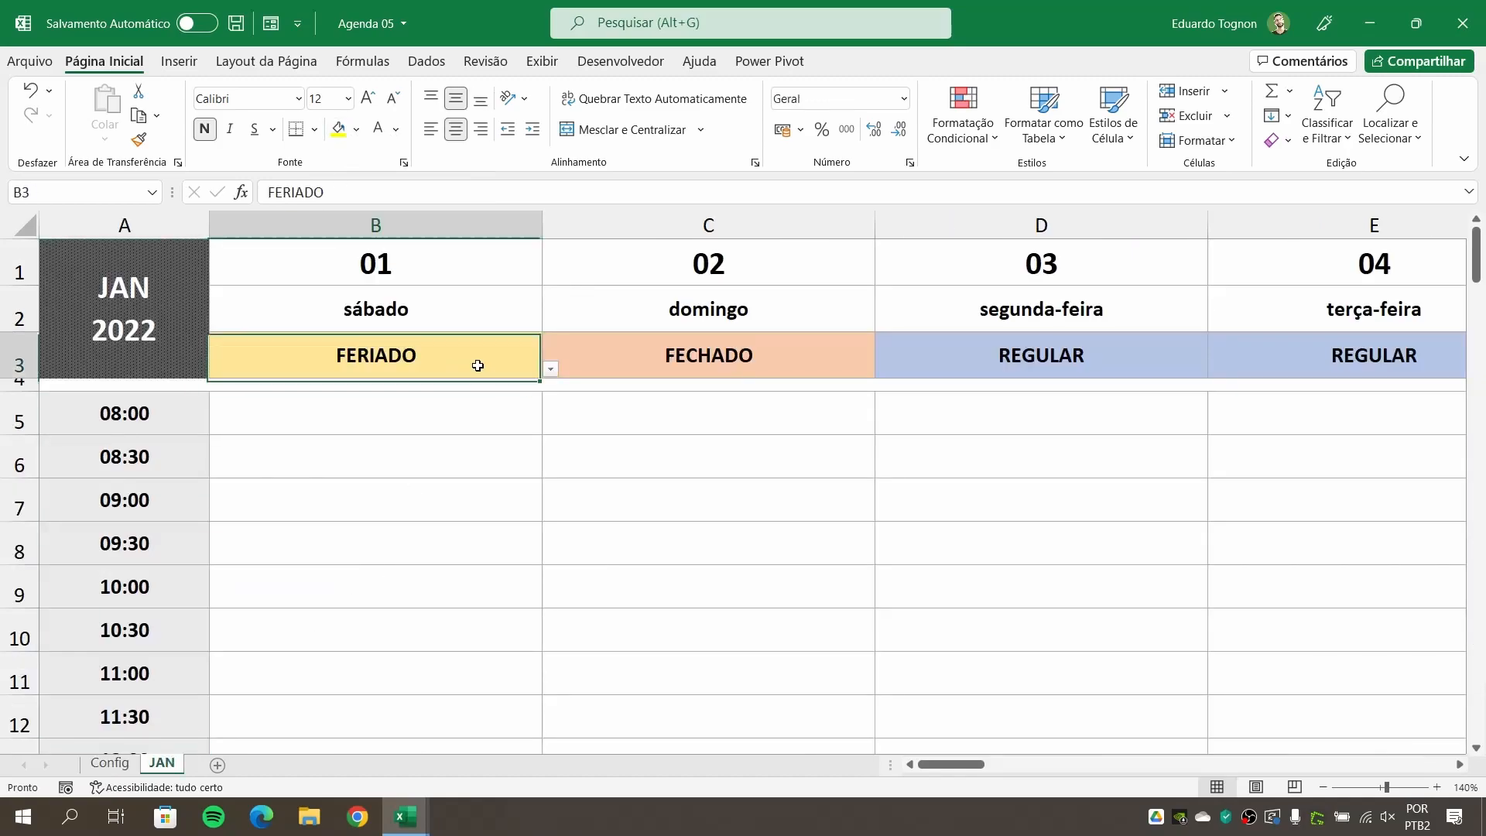
click(963, 124)
click(991, 457)
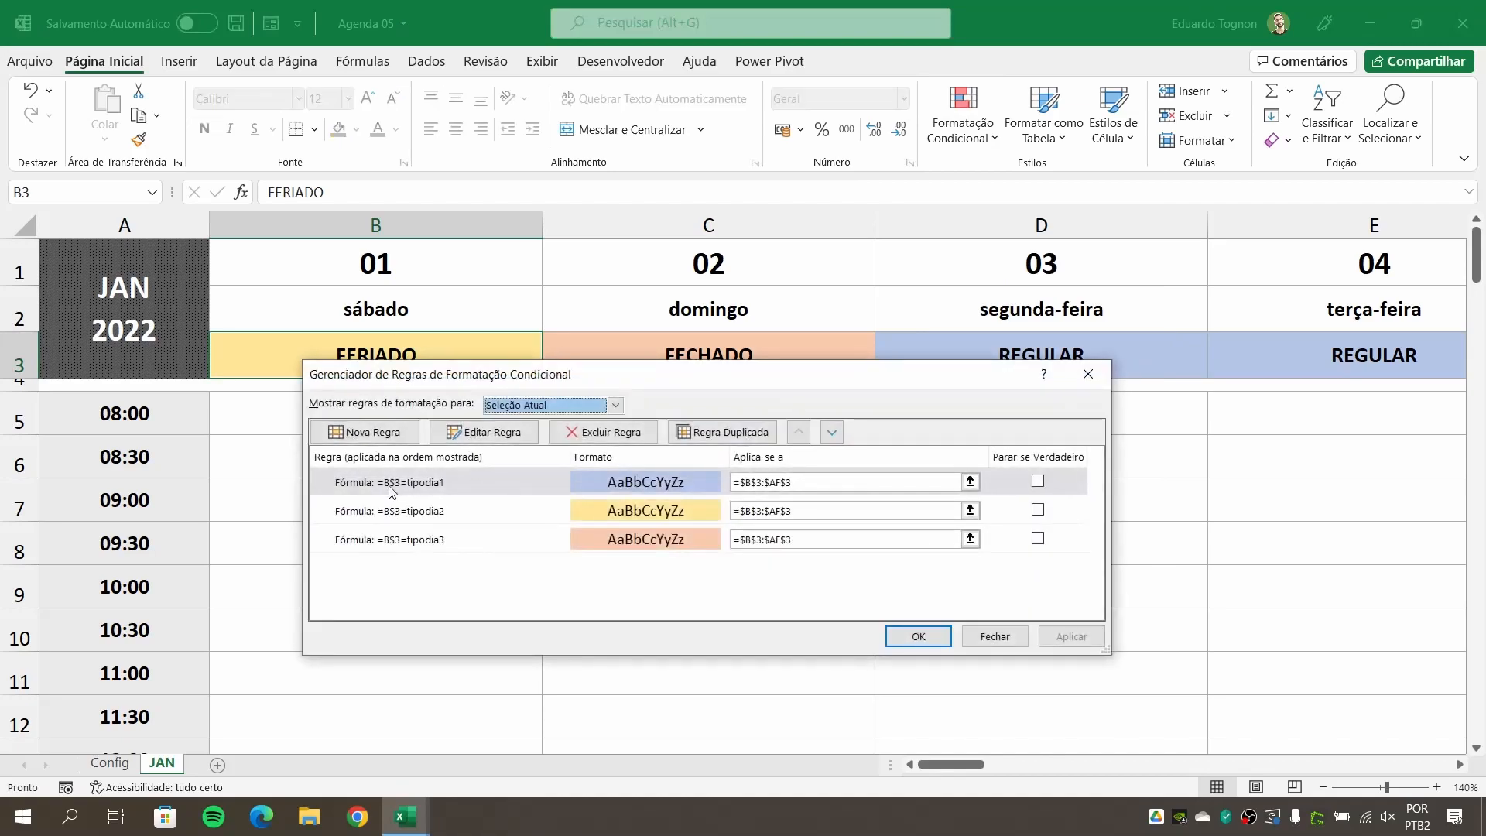
click(438, 542)
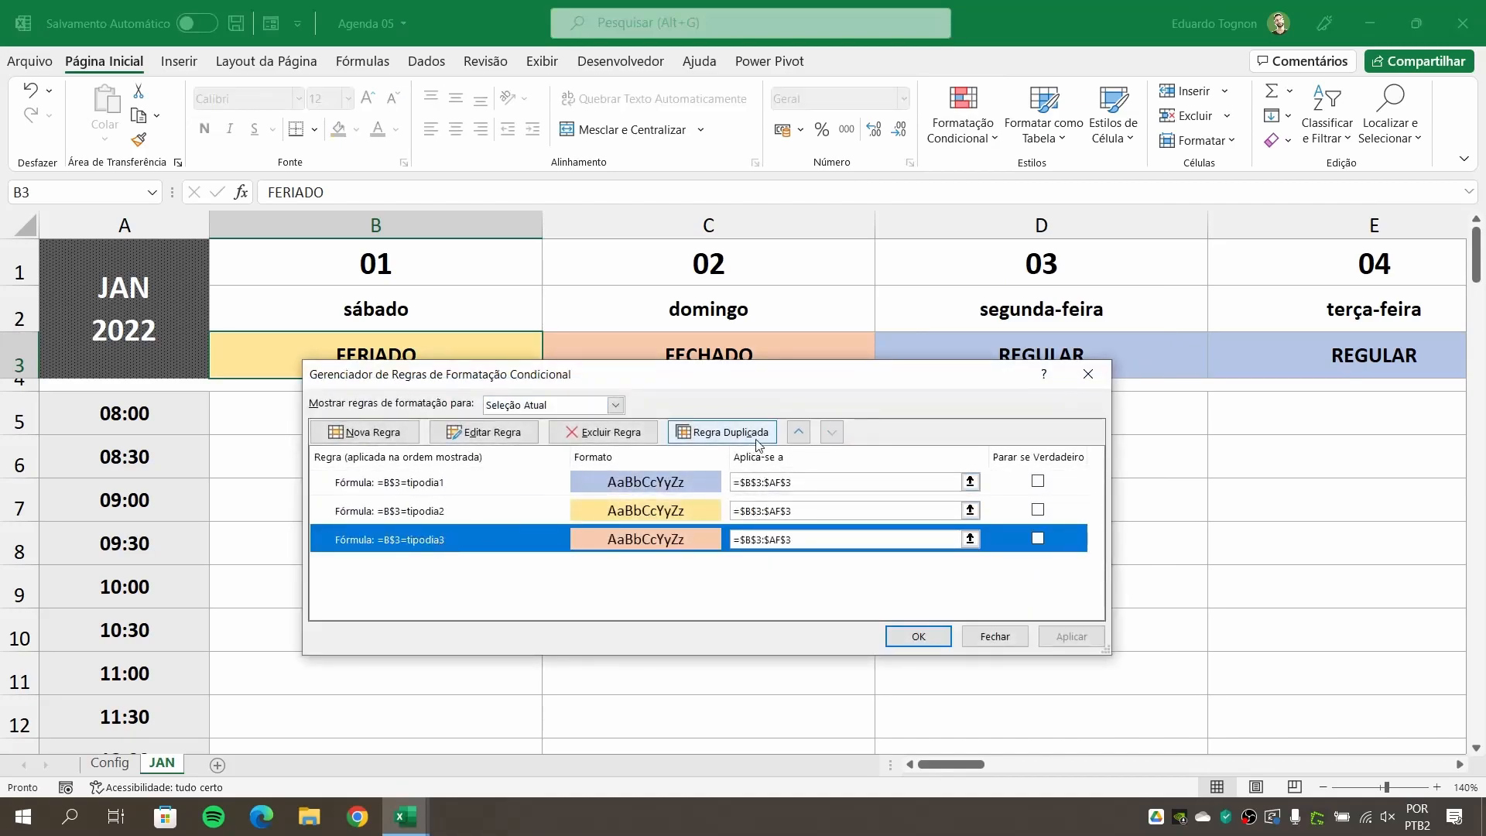
click(728, 432)
click(832, 434)
click(832, 433)
click(832, 434)
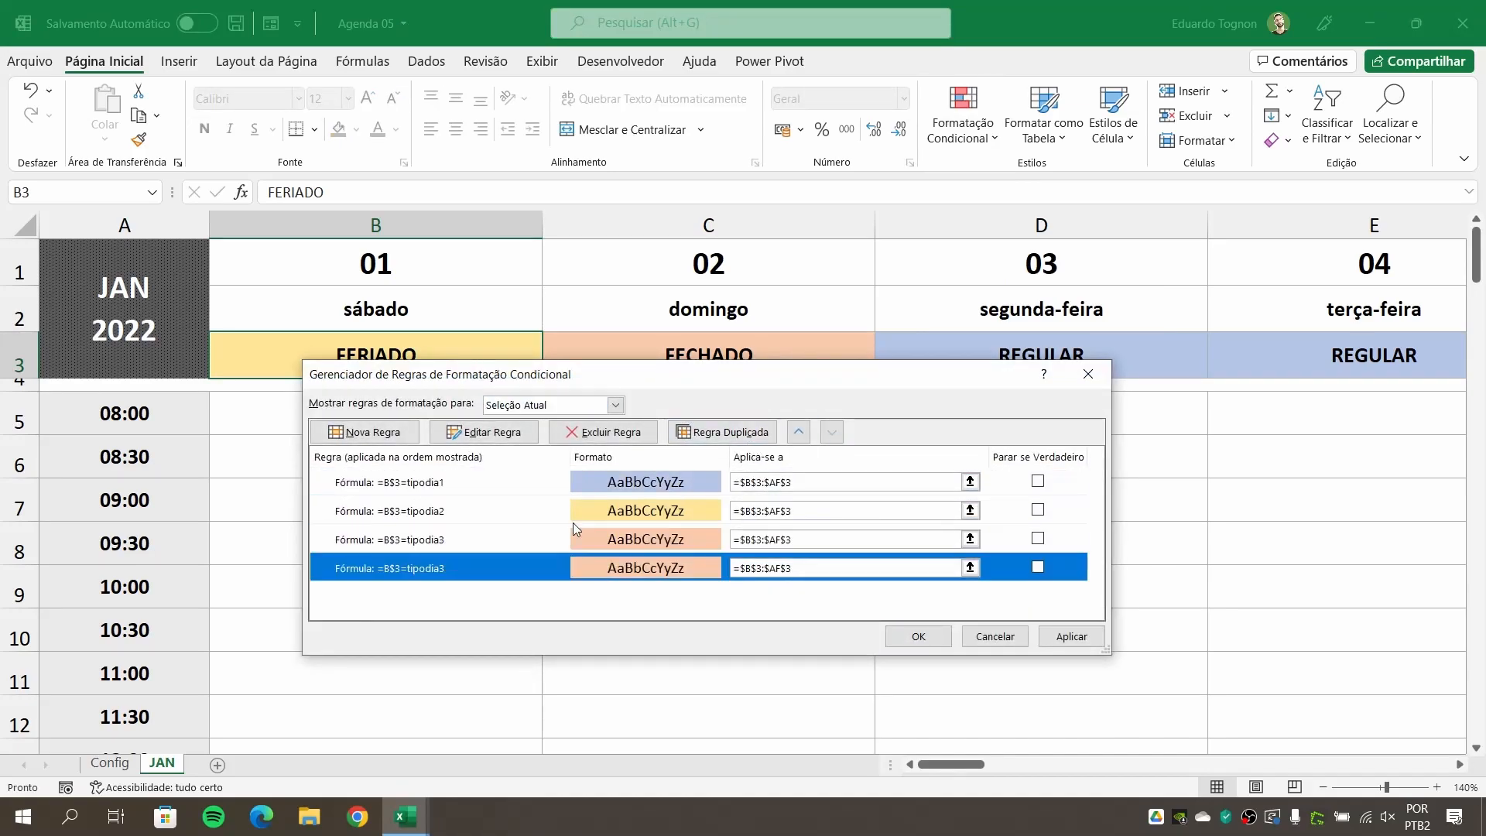
Change the last duplicated rule's formula to =B$3=tipodia4, give it a light green fill and apply it.
double_click(432, 569)
click(528, 564)
key(BackSpace)
text(4)
click(933, 626)
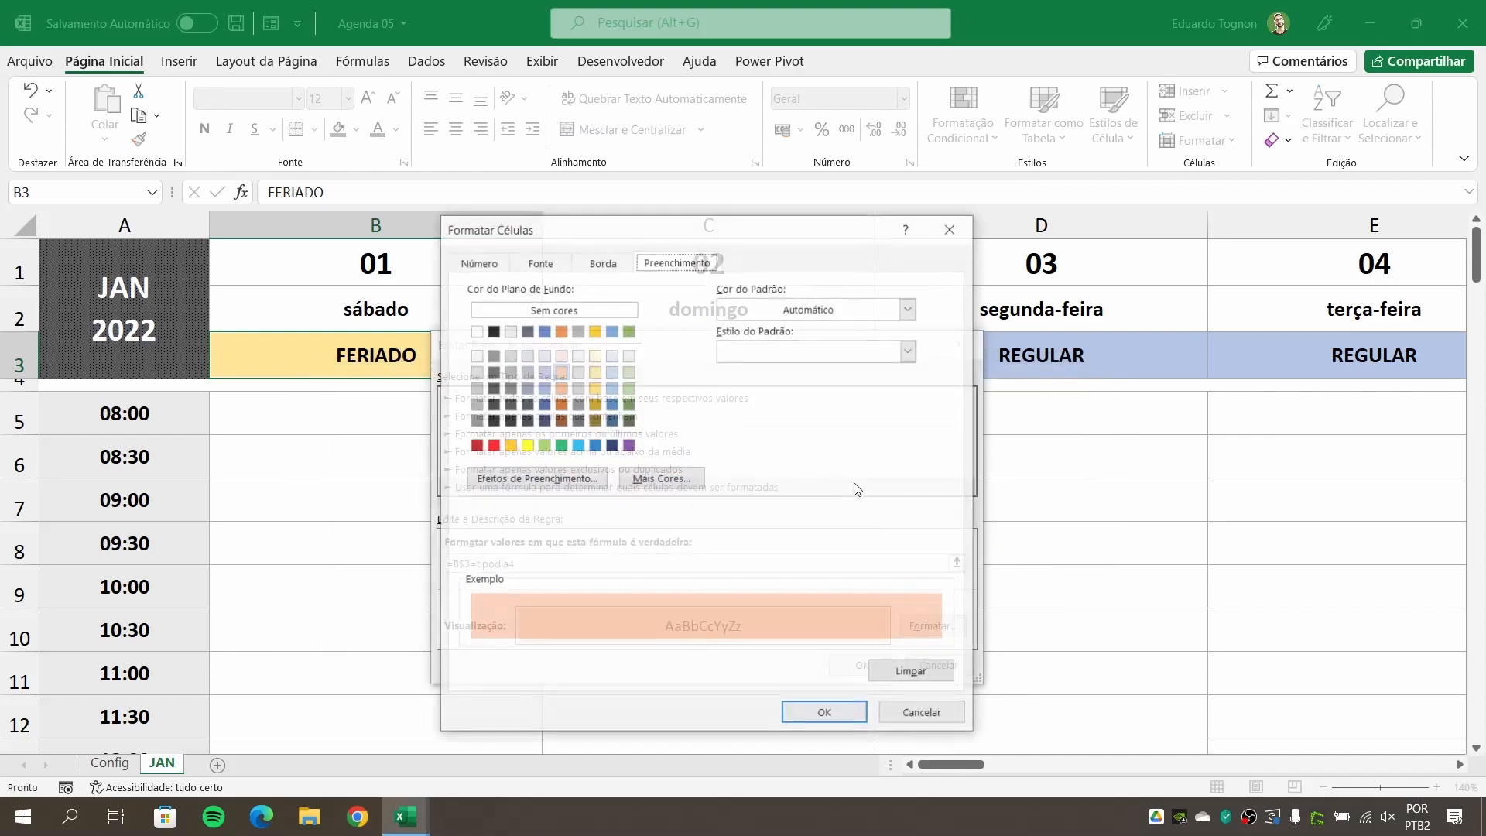
click(629, 372)
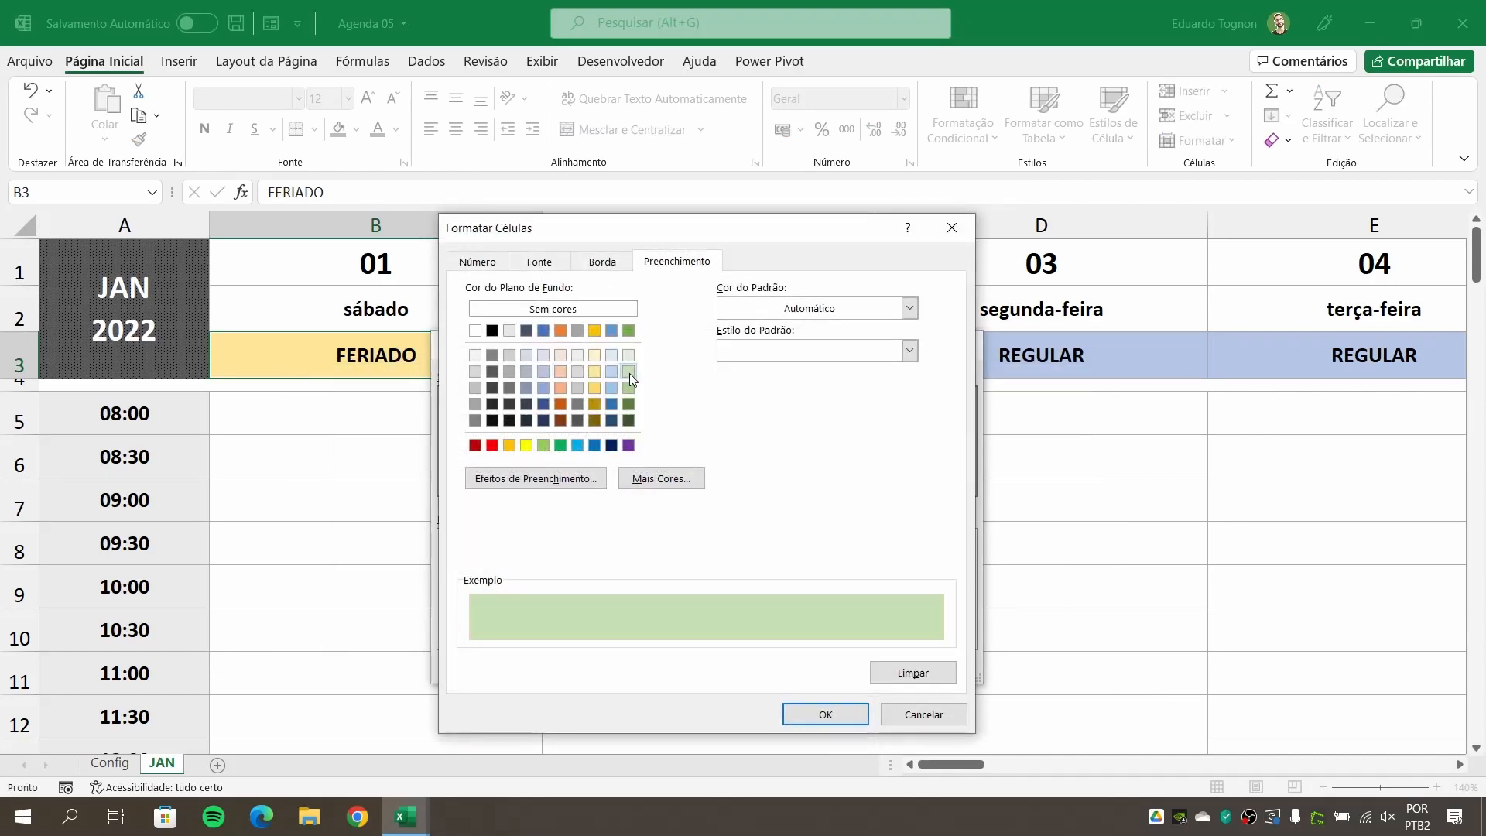
click(835, 716)
click(857, 664)
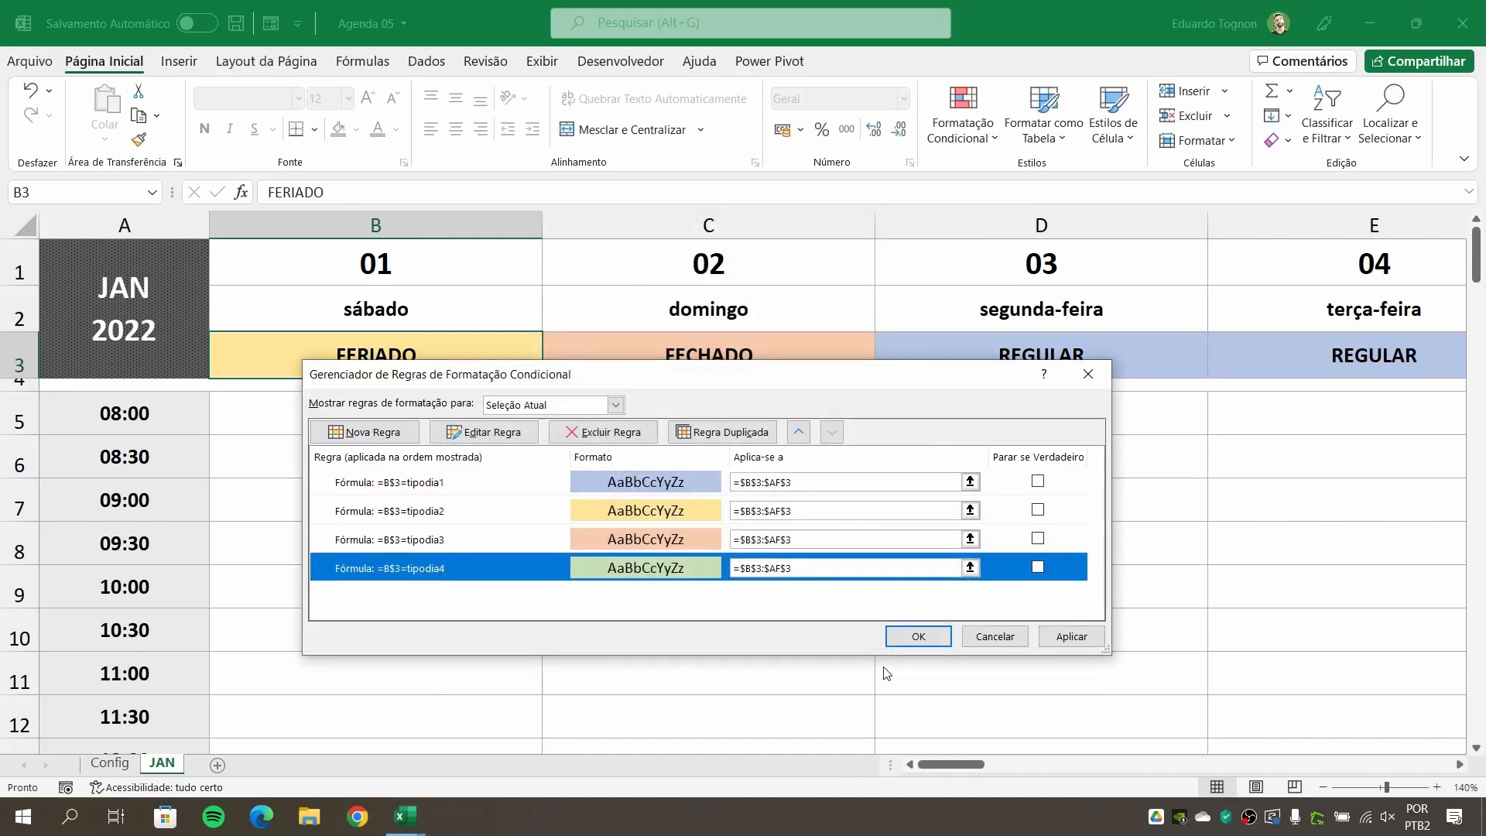
click(919, 637)
Set the status of day 01 in cell B3 of the JAN sheet to FÉRIAS.
click(600, 538)
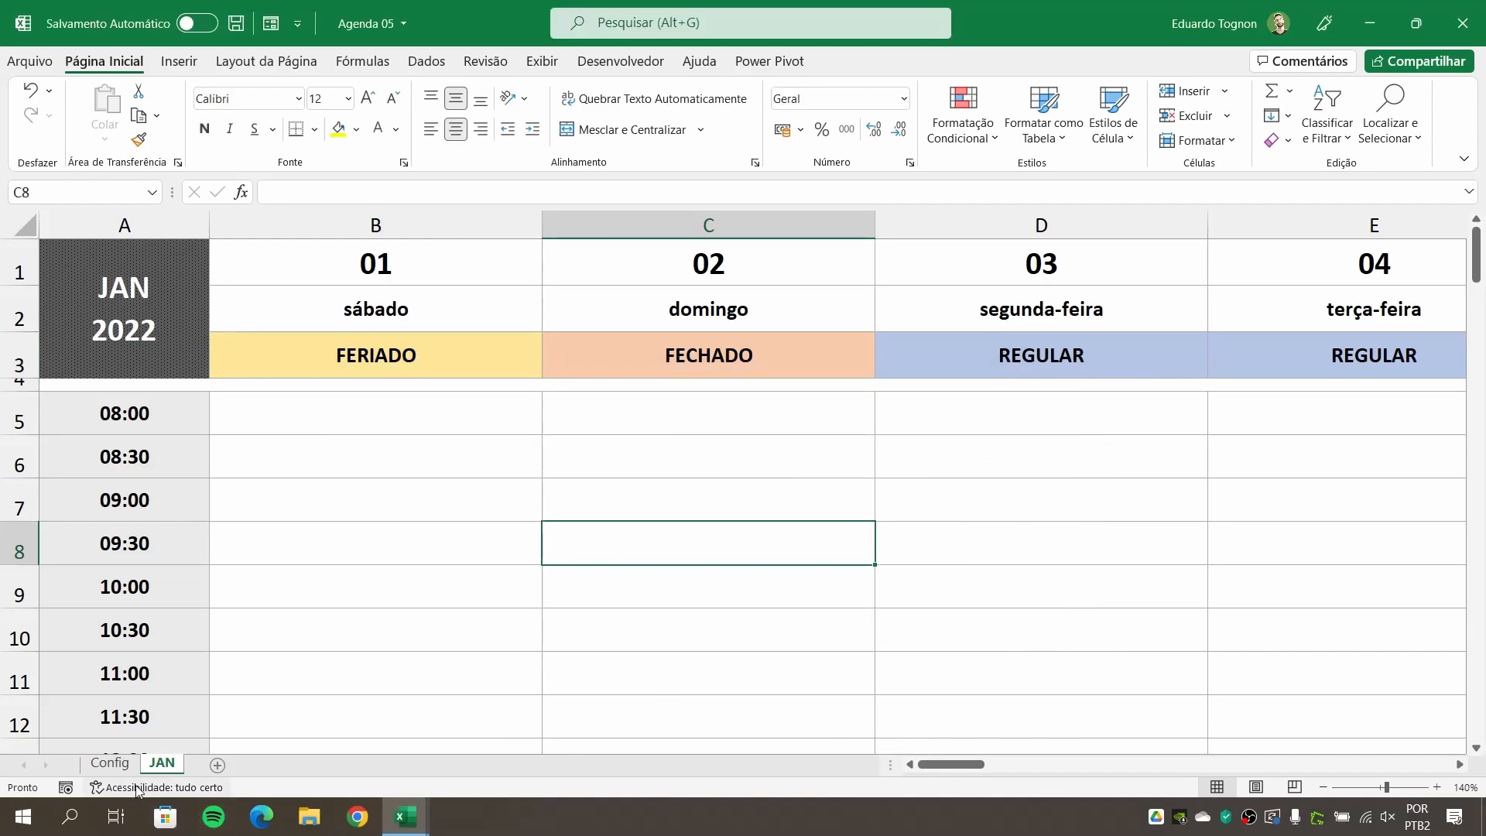
click(109, 764)
click(161, 763)
click(384, 355)
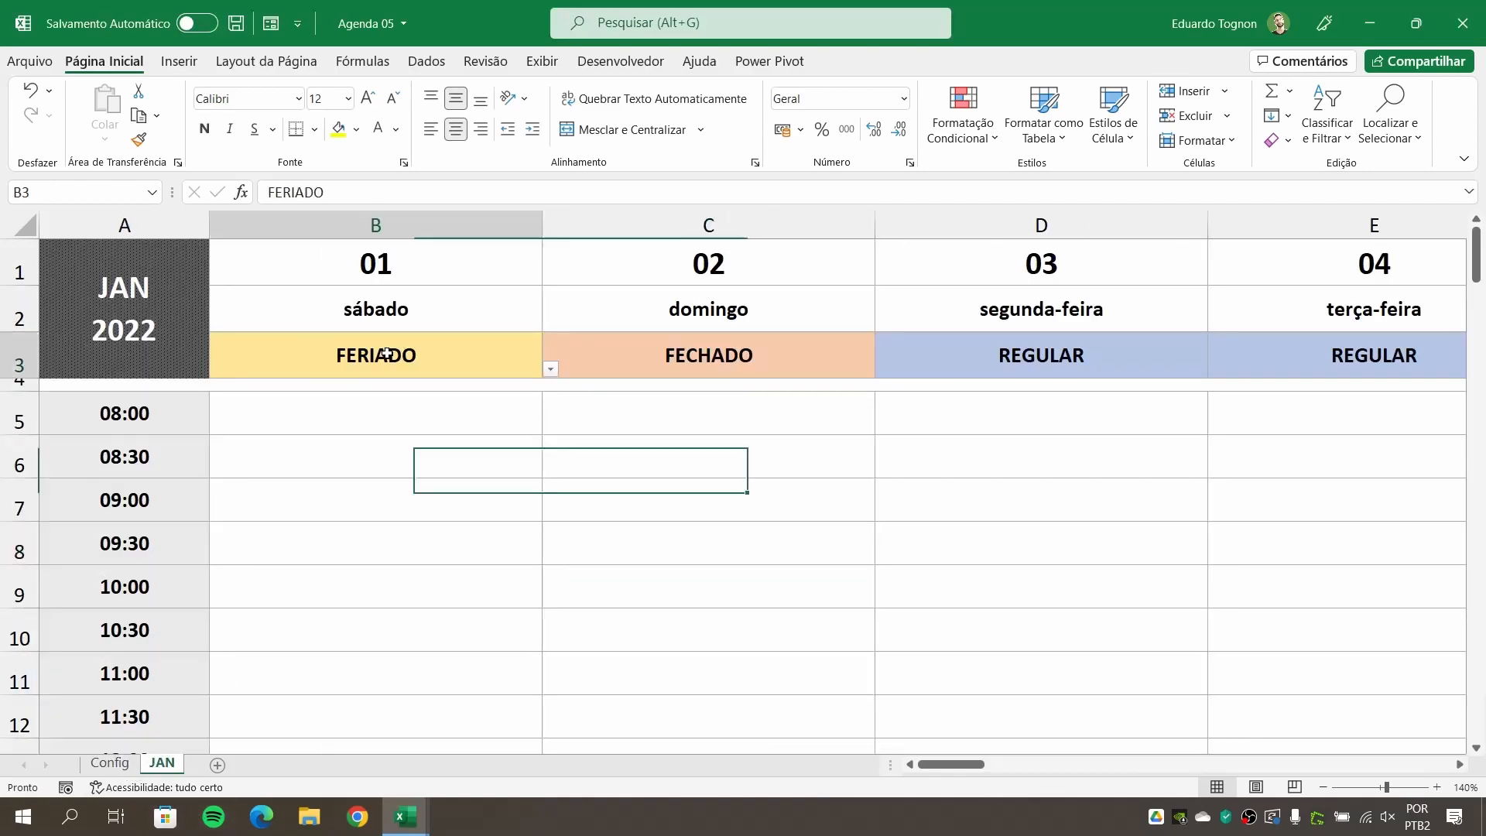
click(550, 368)
click(310, 441)
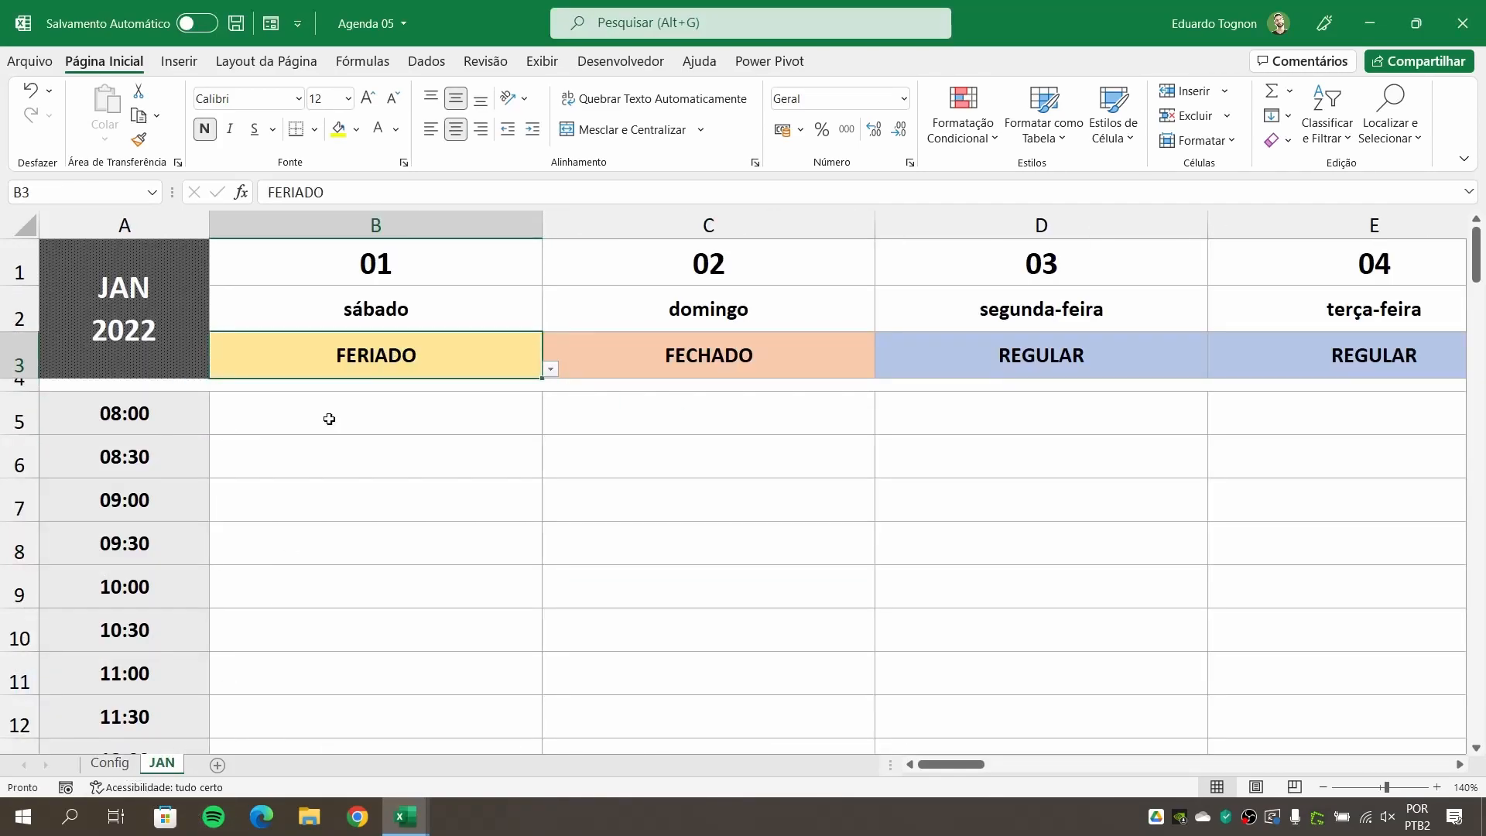
click(399, 536)
click(413, 356)
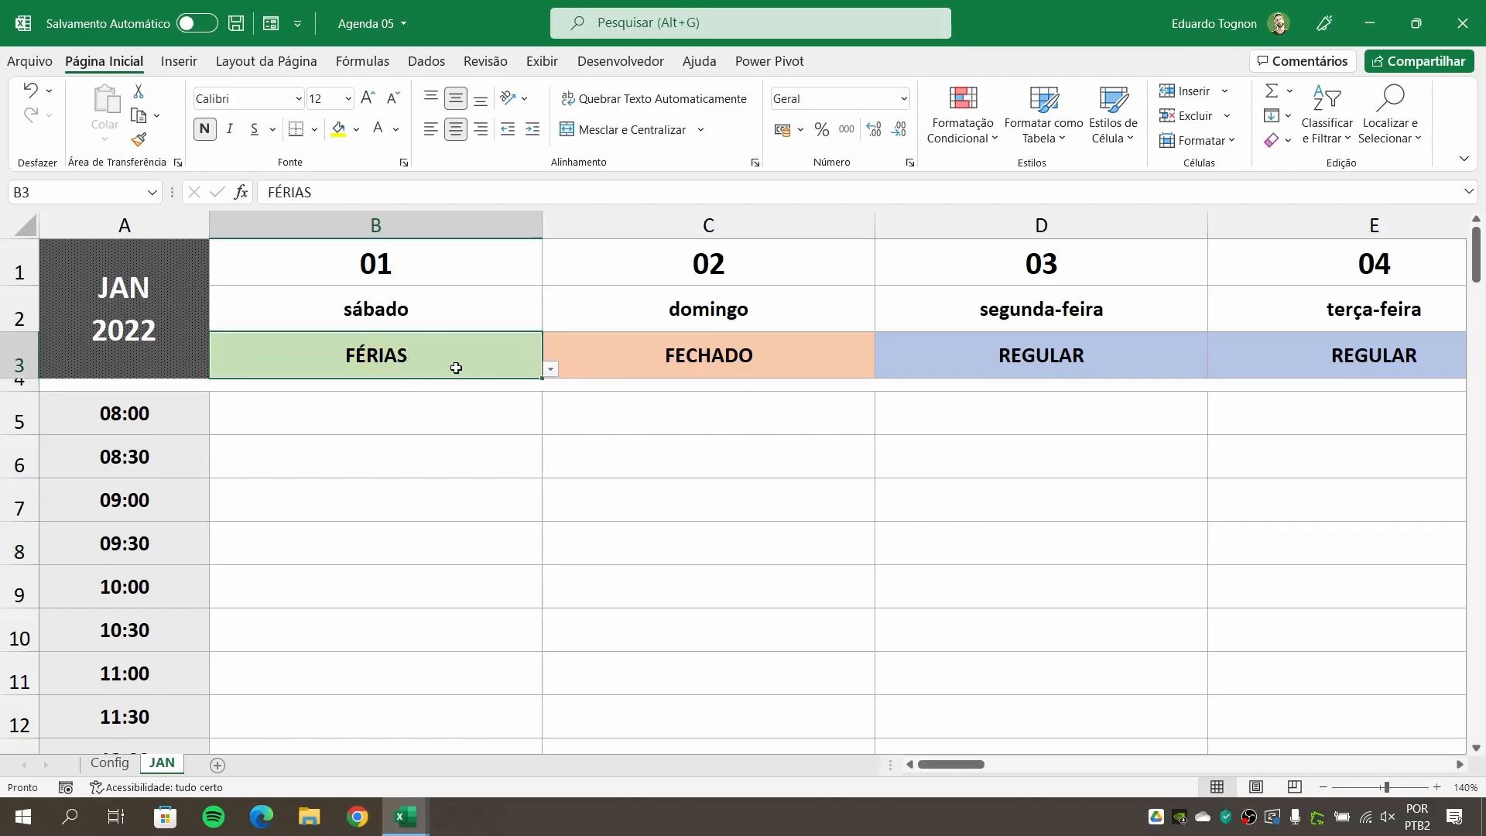
Duplicate the tipodia4 conditional formatting rule and move the copy to the end of the rule list.
click(960, 128)
click(996, 460)
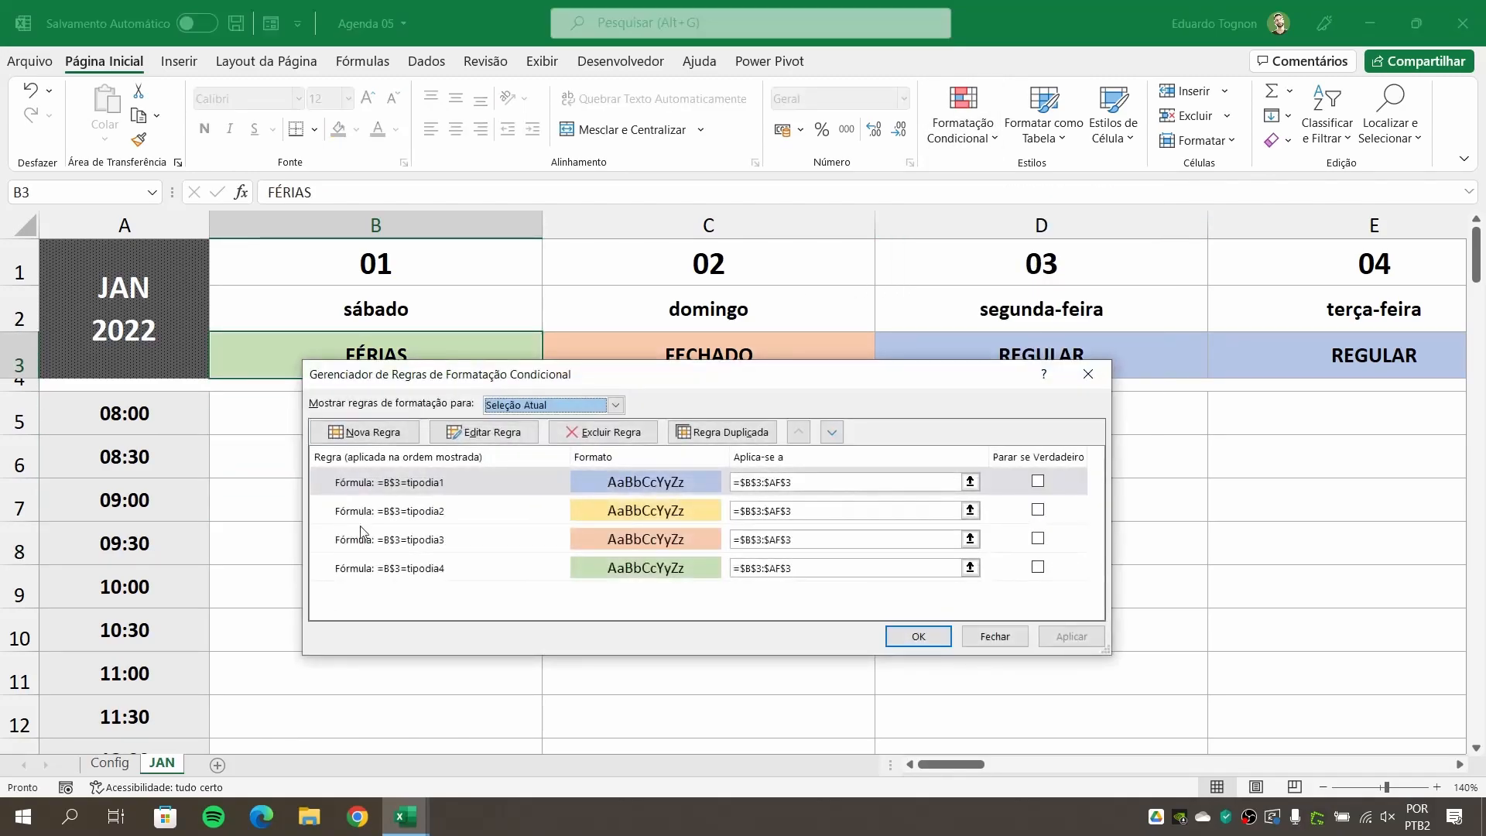
click(441, 567)
click(720, 432)
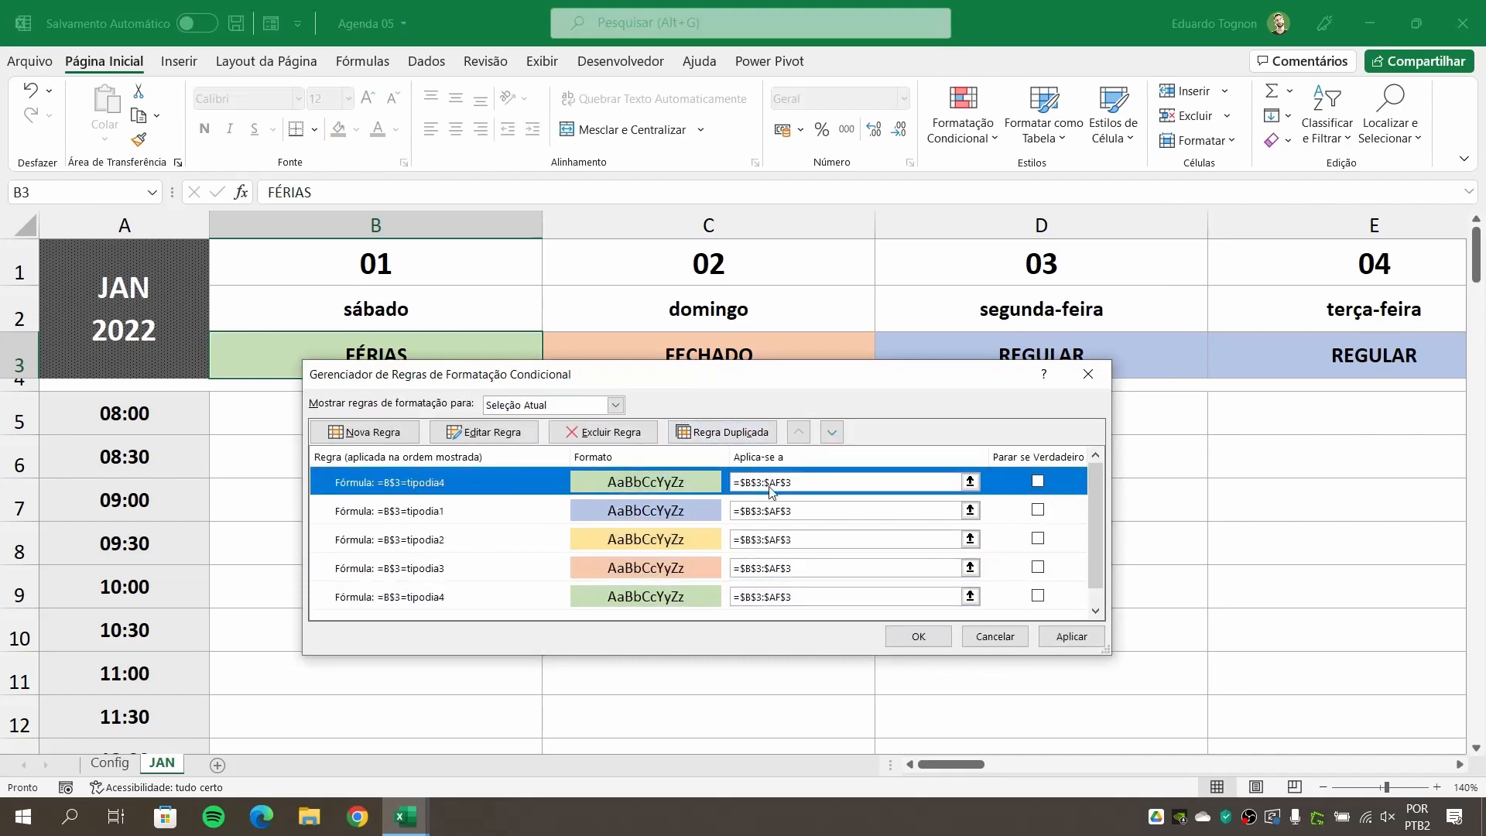
click(831, 432)
click(831, 432)
click(832, 432)
click(832, 432)
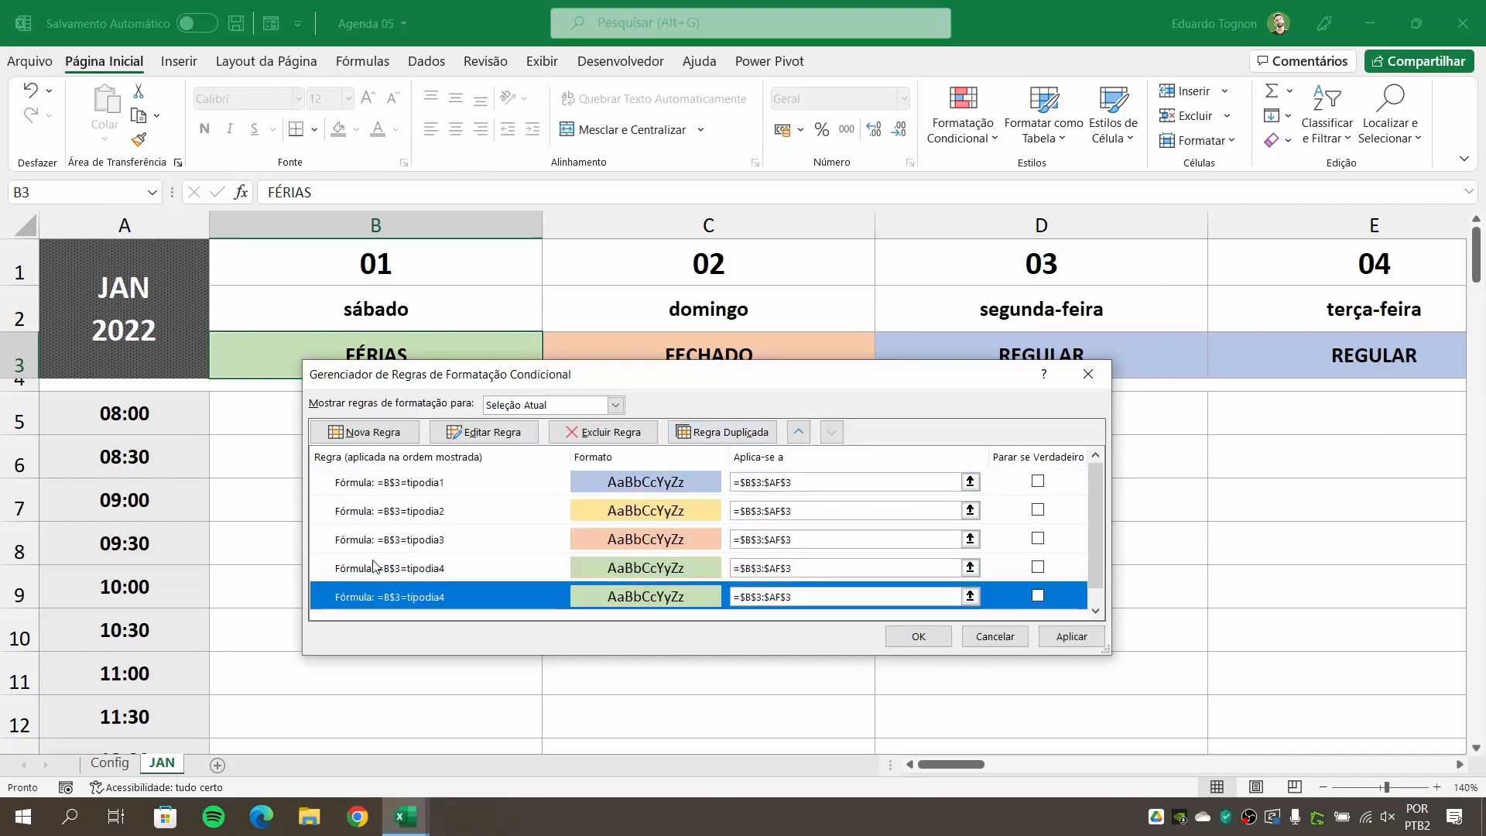
Change the last duplicated rule's formula to =B$3=tipodia5, give it a grey fill and apply it.
double_click(445, 596)
click(548, 563)
key(BackSpace)
text(5)
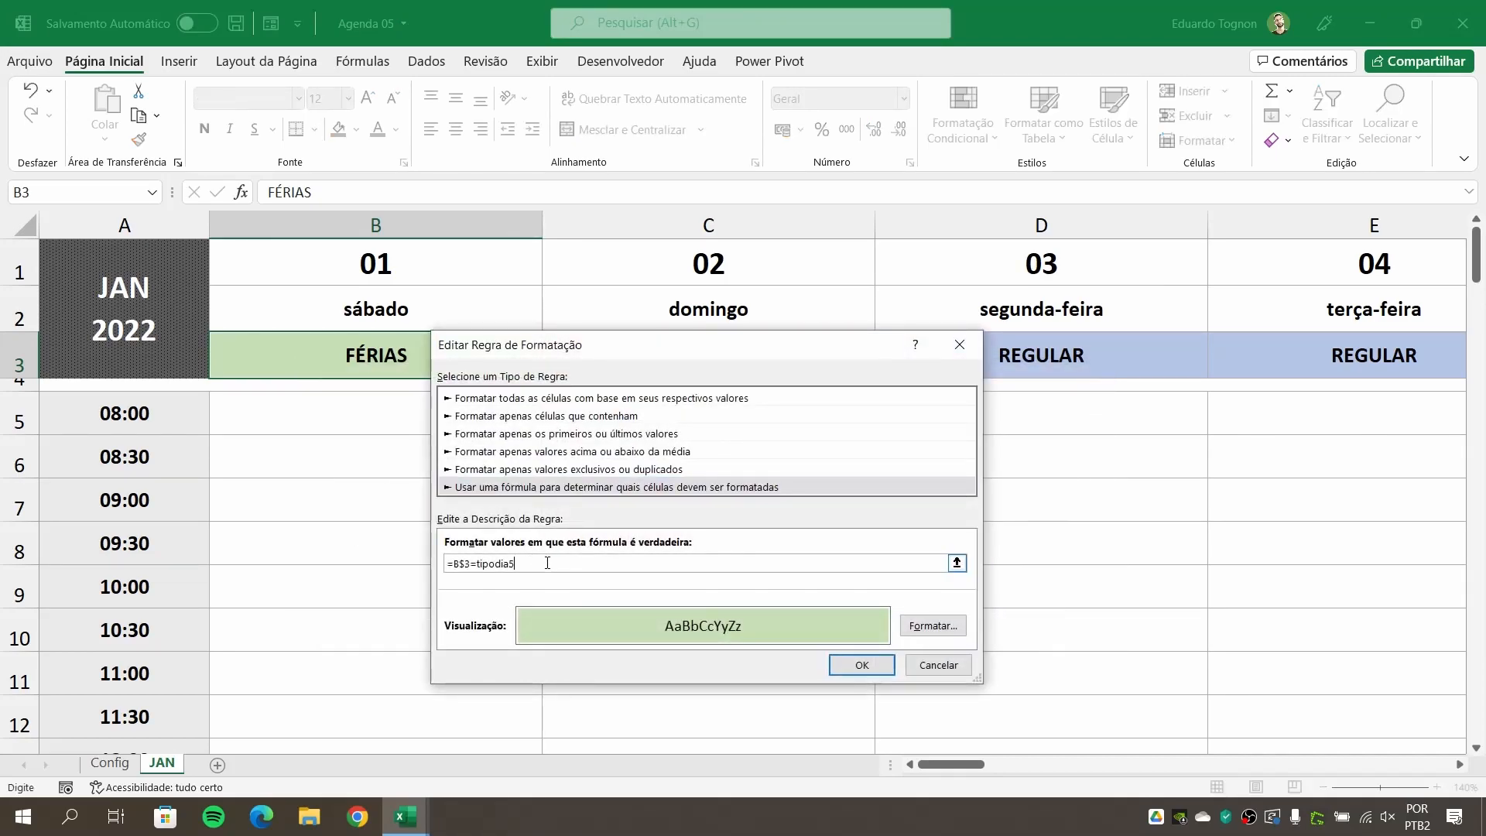
click(932, 626)
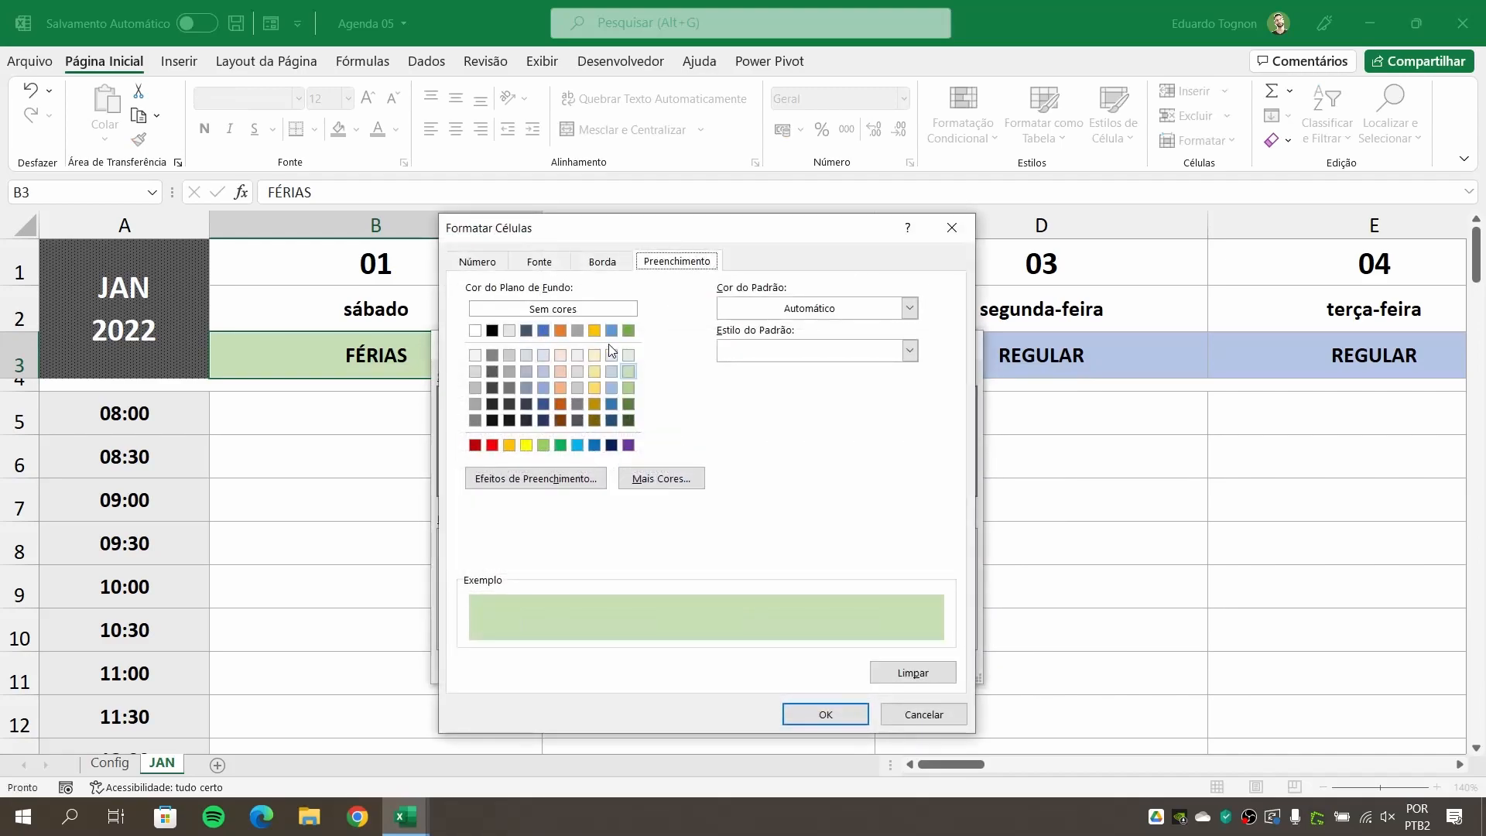
click(509, 371)
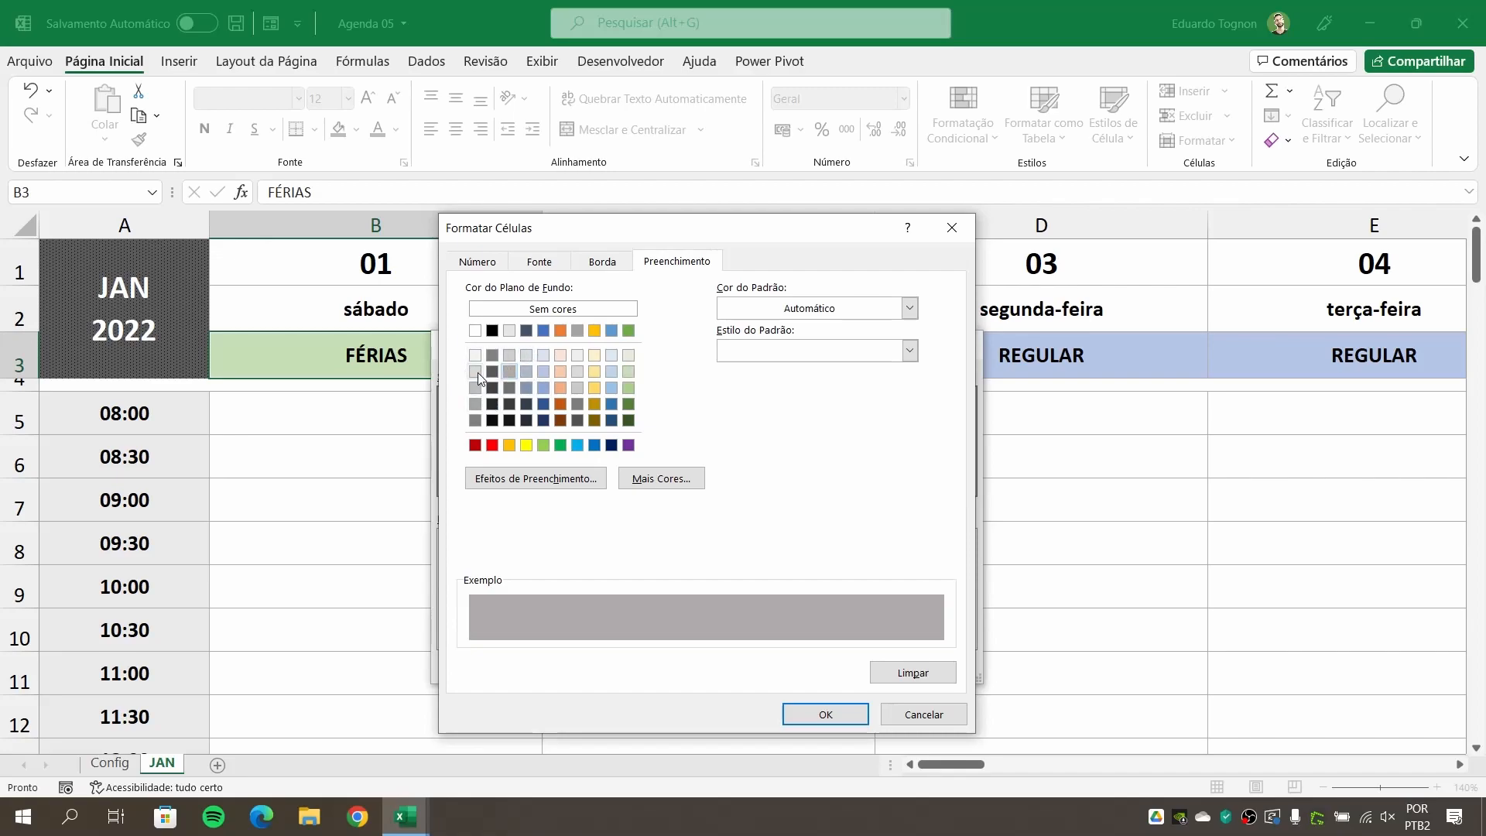
click(576, 371)
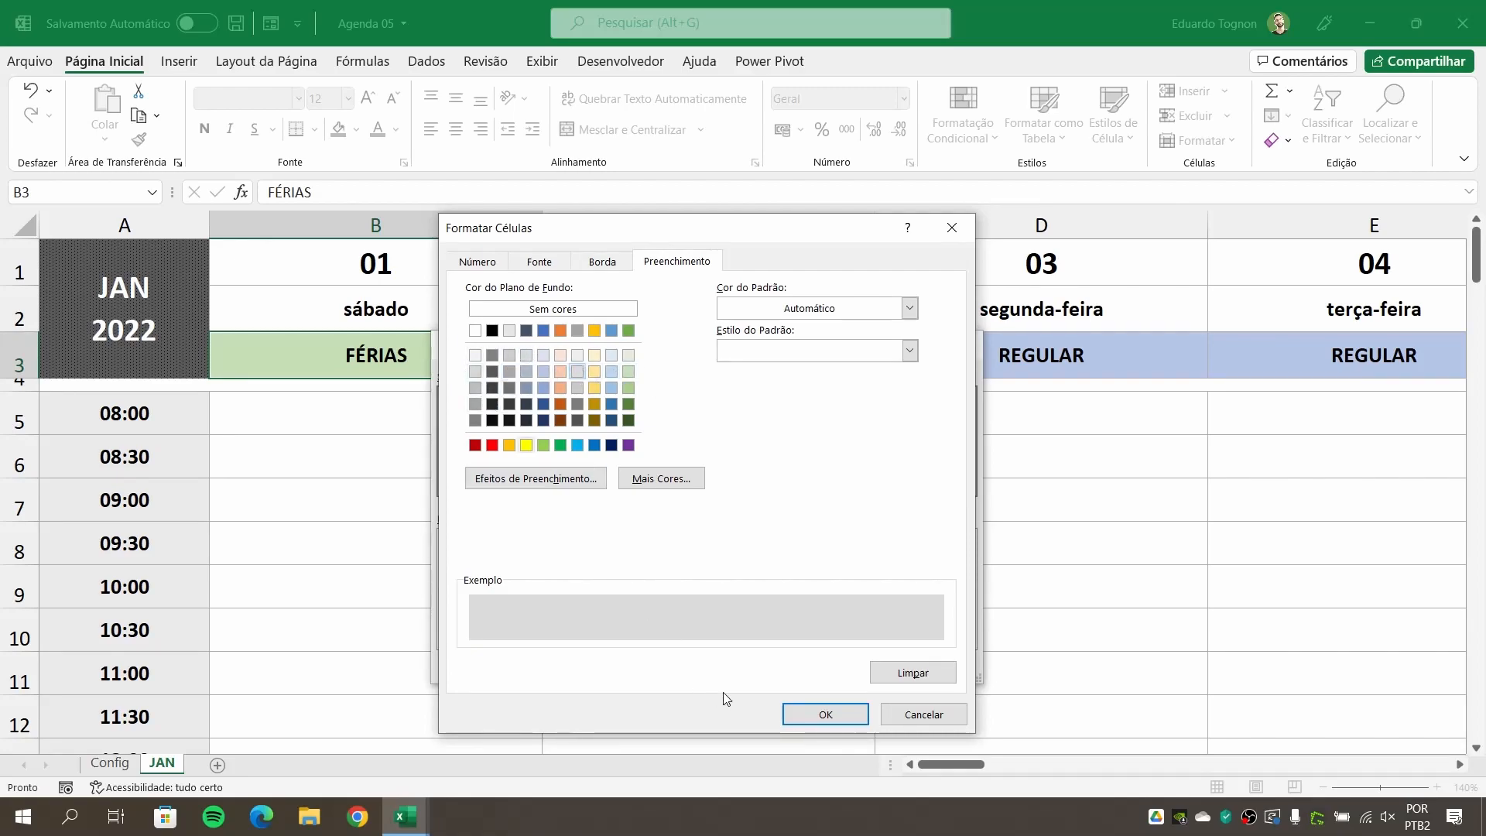
click(579, 400)
click(578, 387)
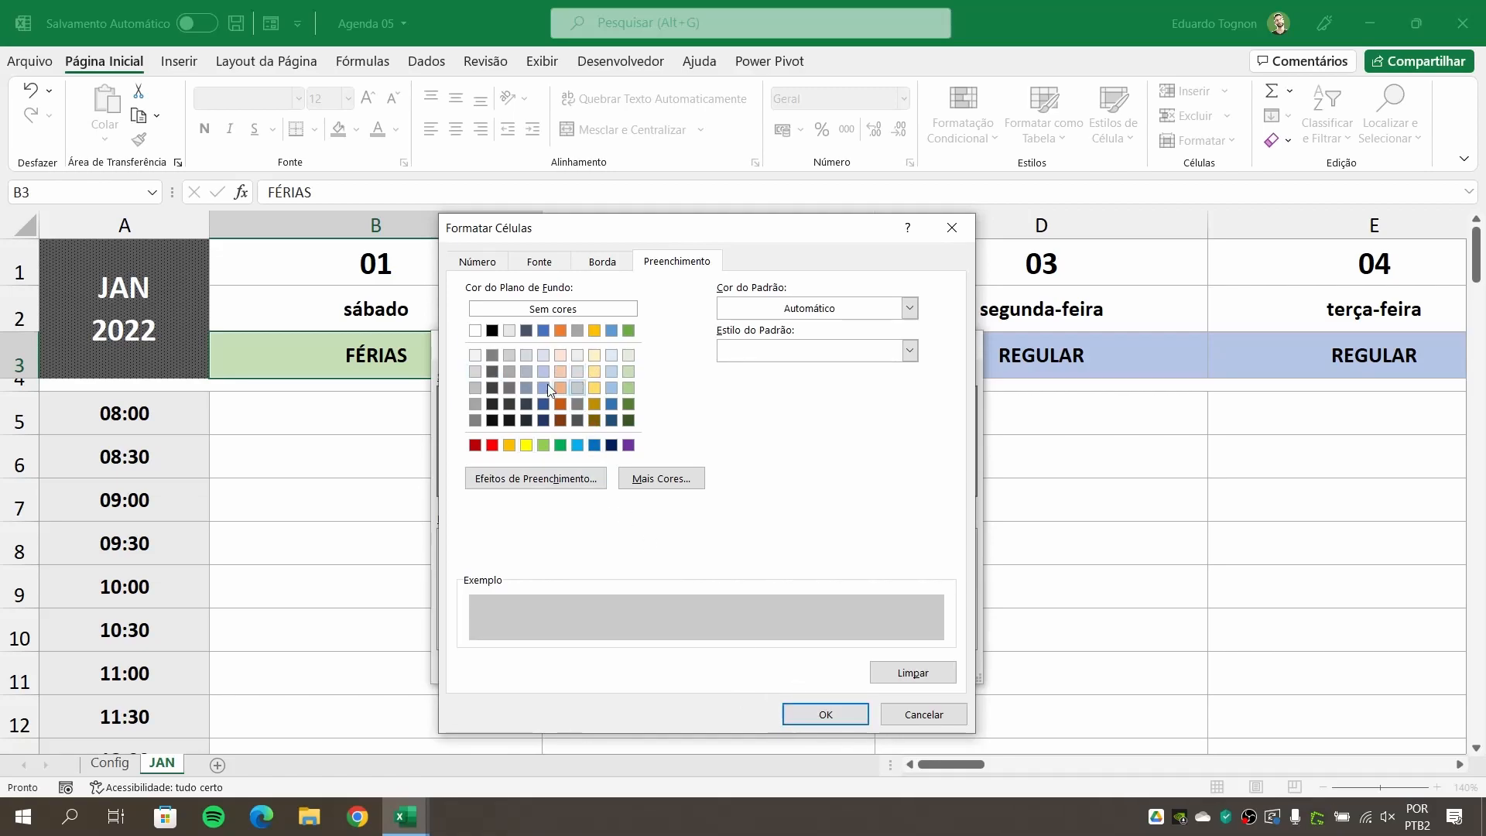
click(849, 716)
click(878, 668)
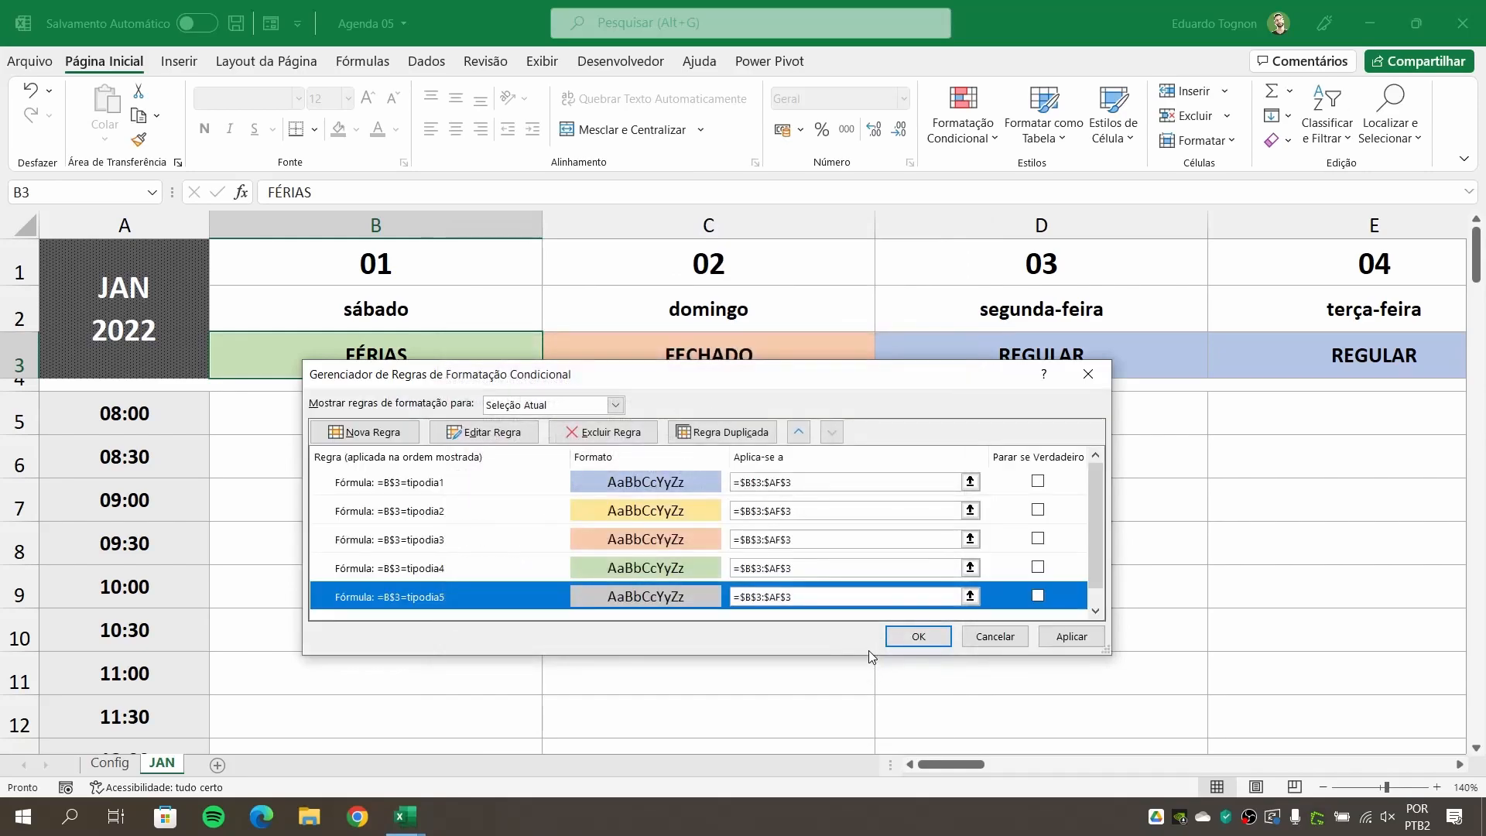
click(918, 636)
Set the status of day 01 in cell B3 of the JAN sheet to OUTRO.
click(789, 559)
click(455, 345)
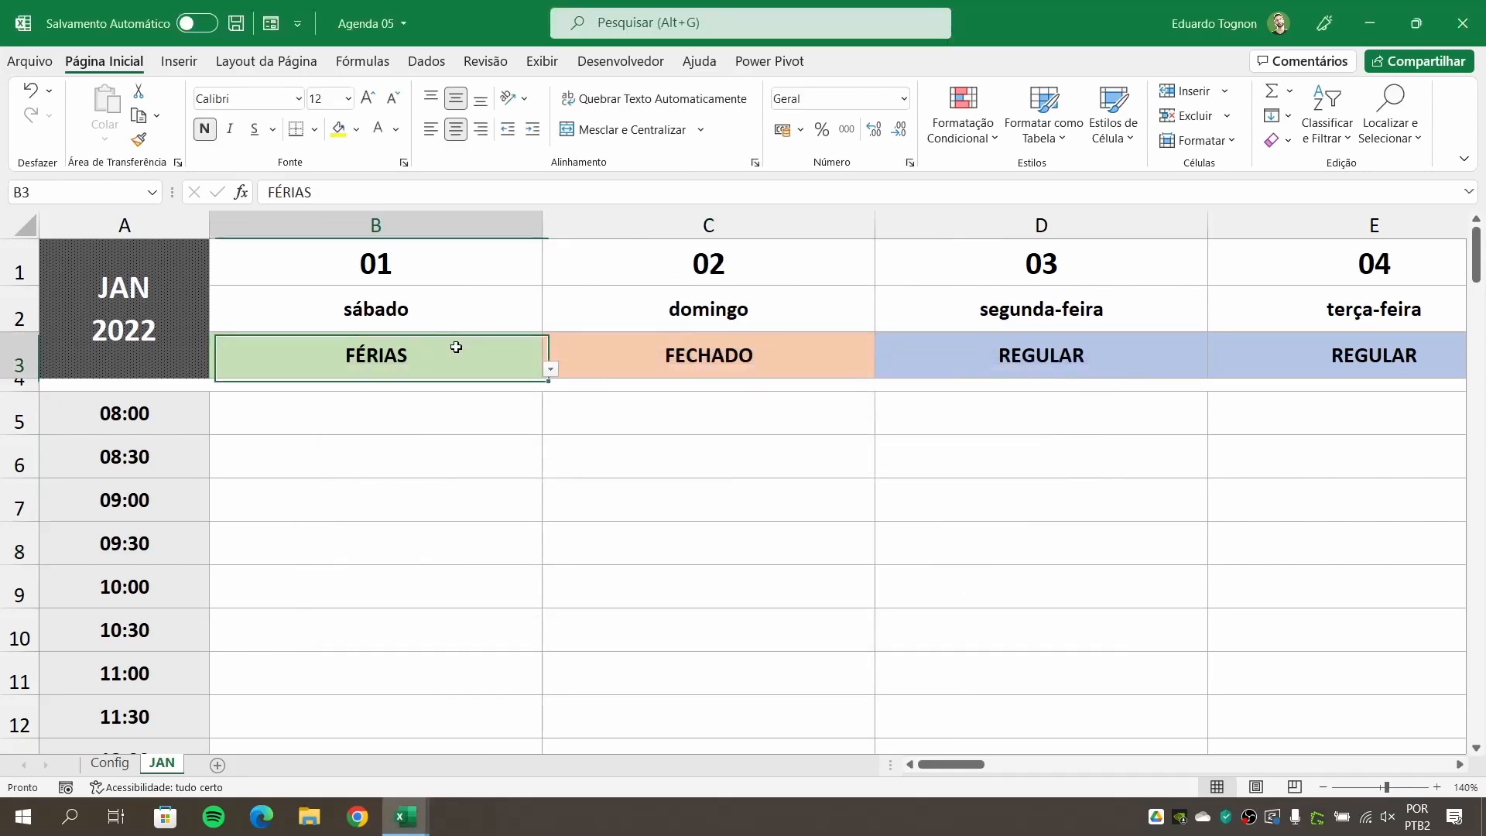
click(552, 370)
click(213, 465)
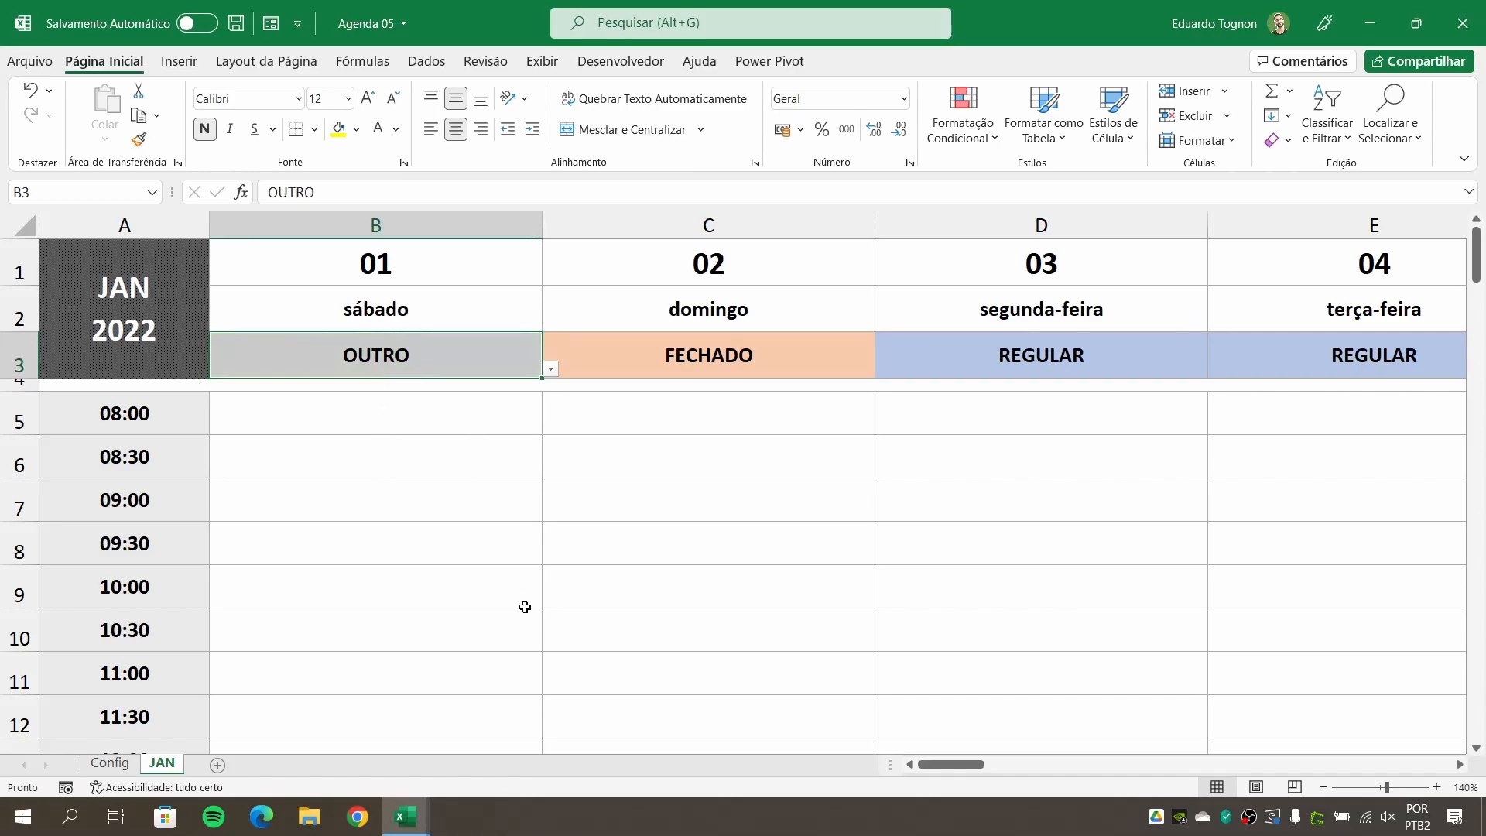
Try the statuses FECHADO and FERIADO for day 01 in cell B3.
click(1322, 787)
click(1322, 786)
click(1322, 787)
click(1323, 787)
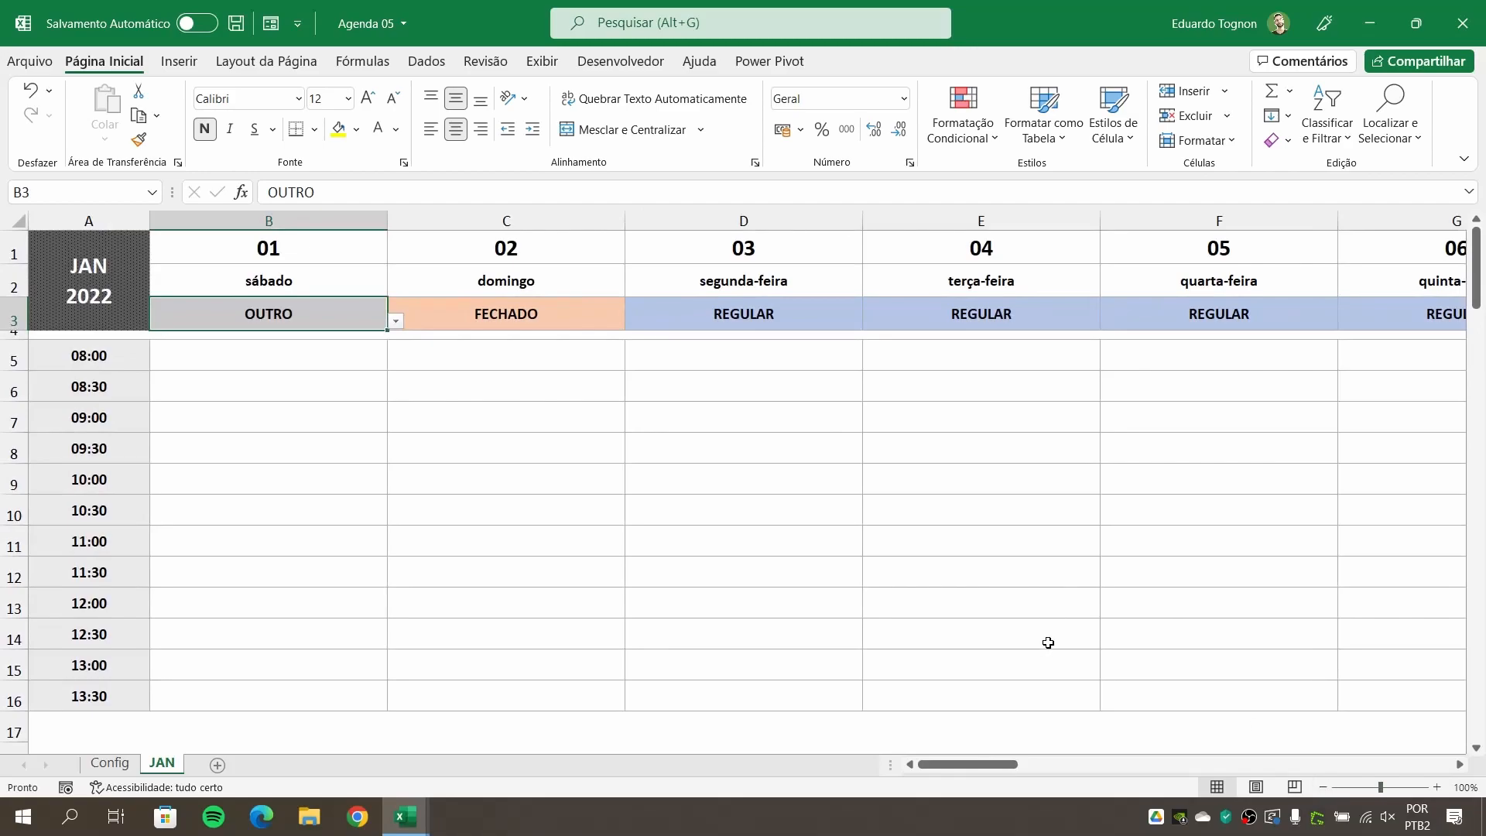
click(394, 322)
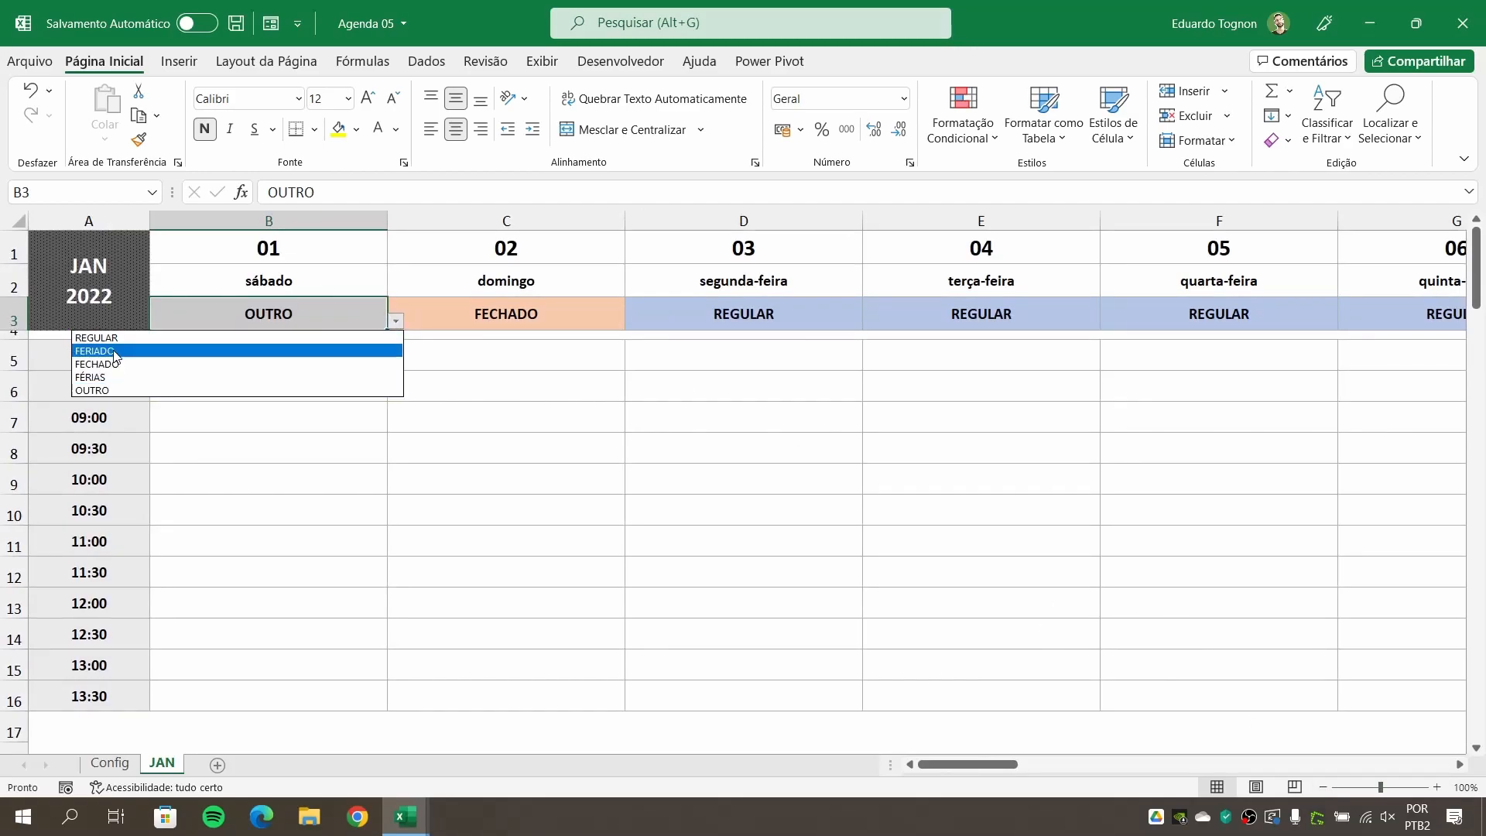
click(109, 364)
click(394, 321)
click(118, 346)
click(438, 349)
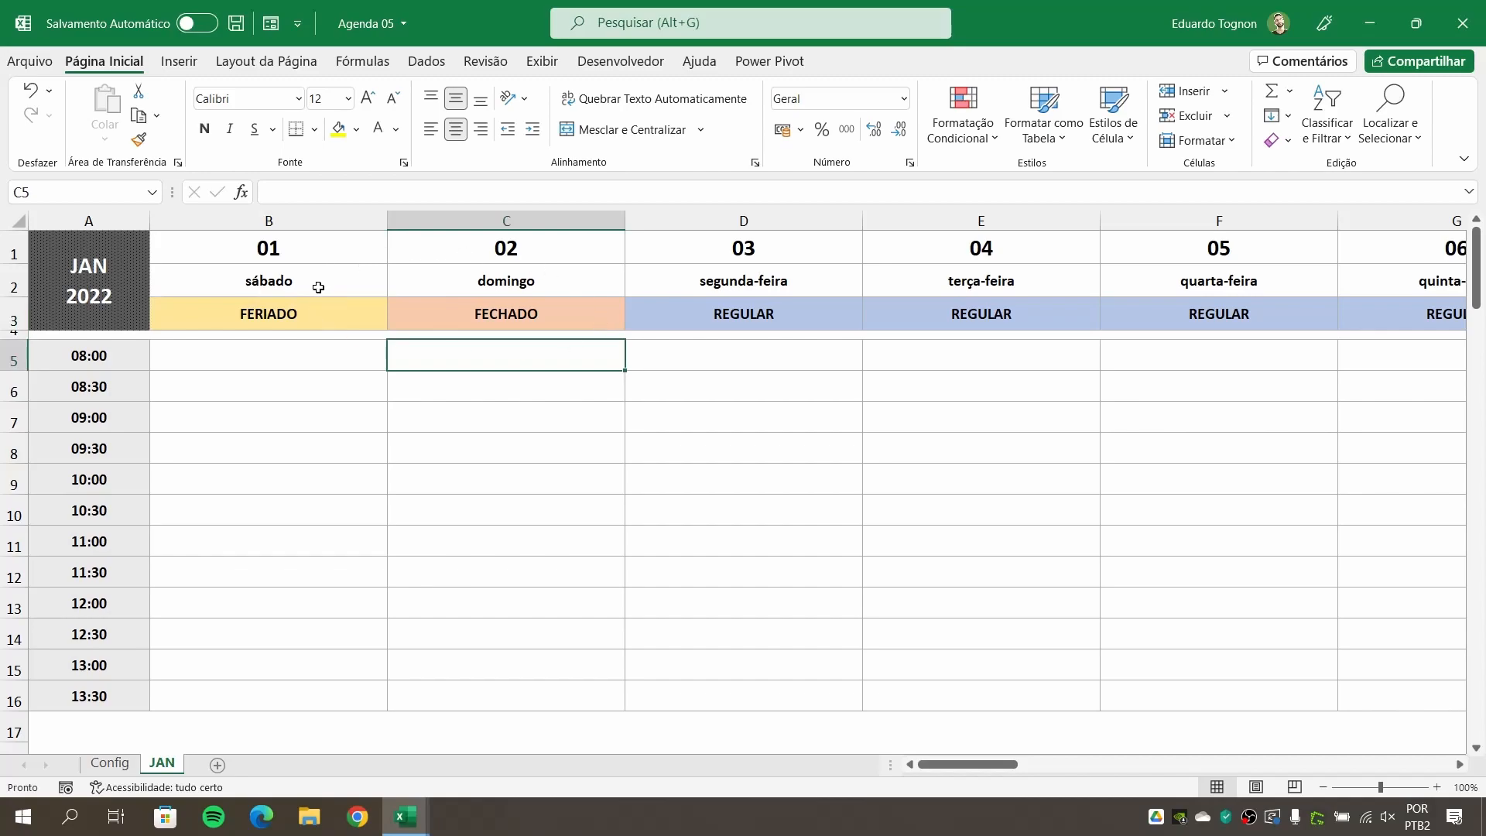
Duplicate the tipodia1 conditional formatting rule of the status row.
drag(201, 272, 1268, 280)
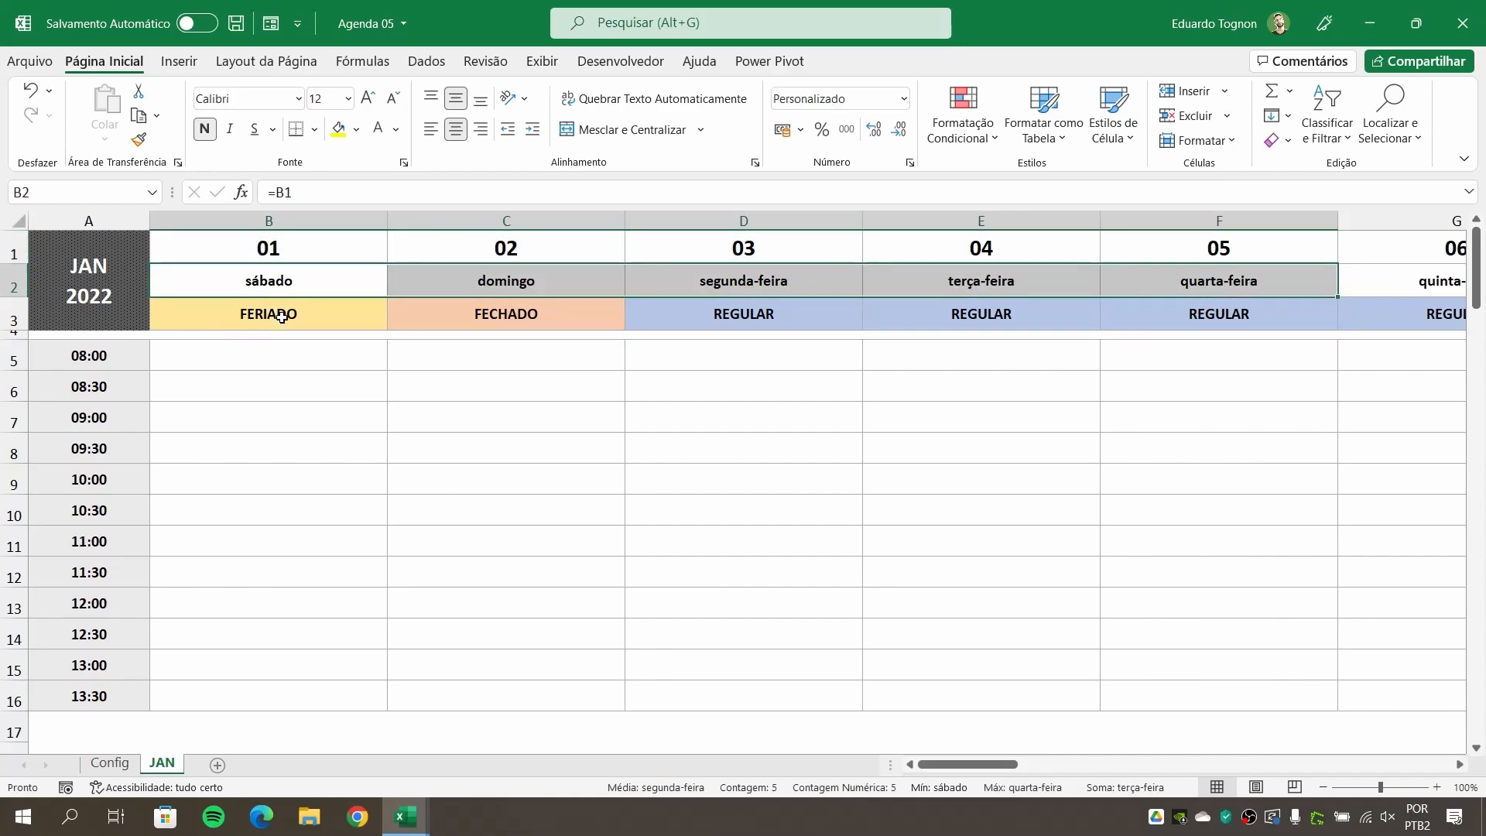
drag(295, 248, 289, 286)
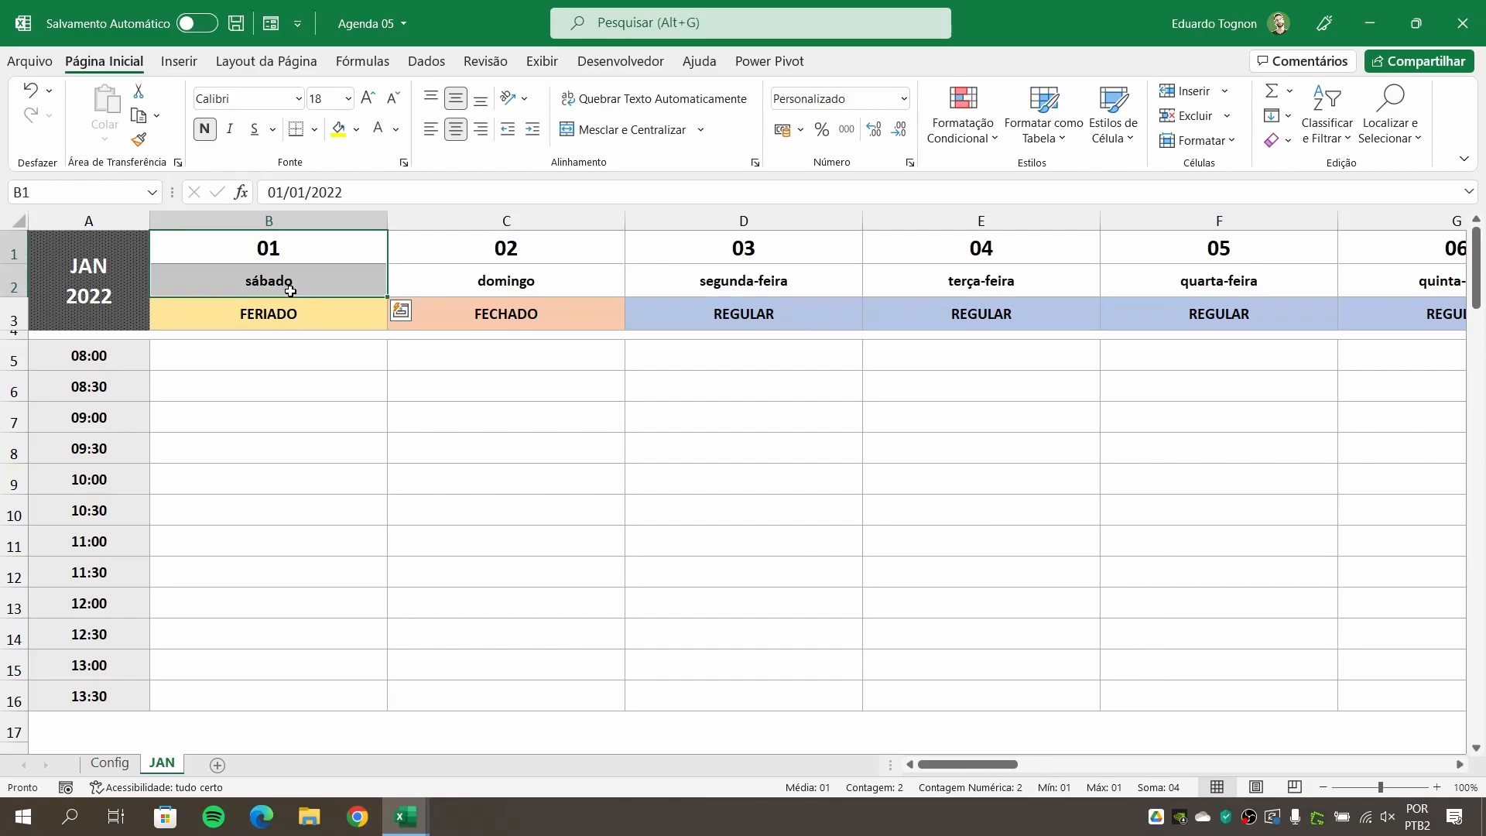
click(290, 315)
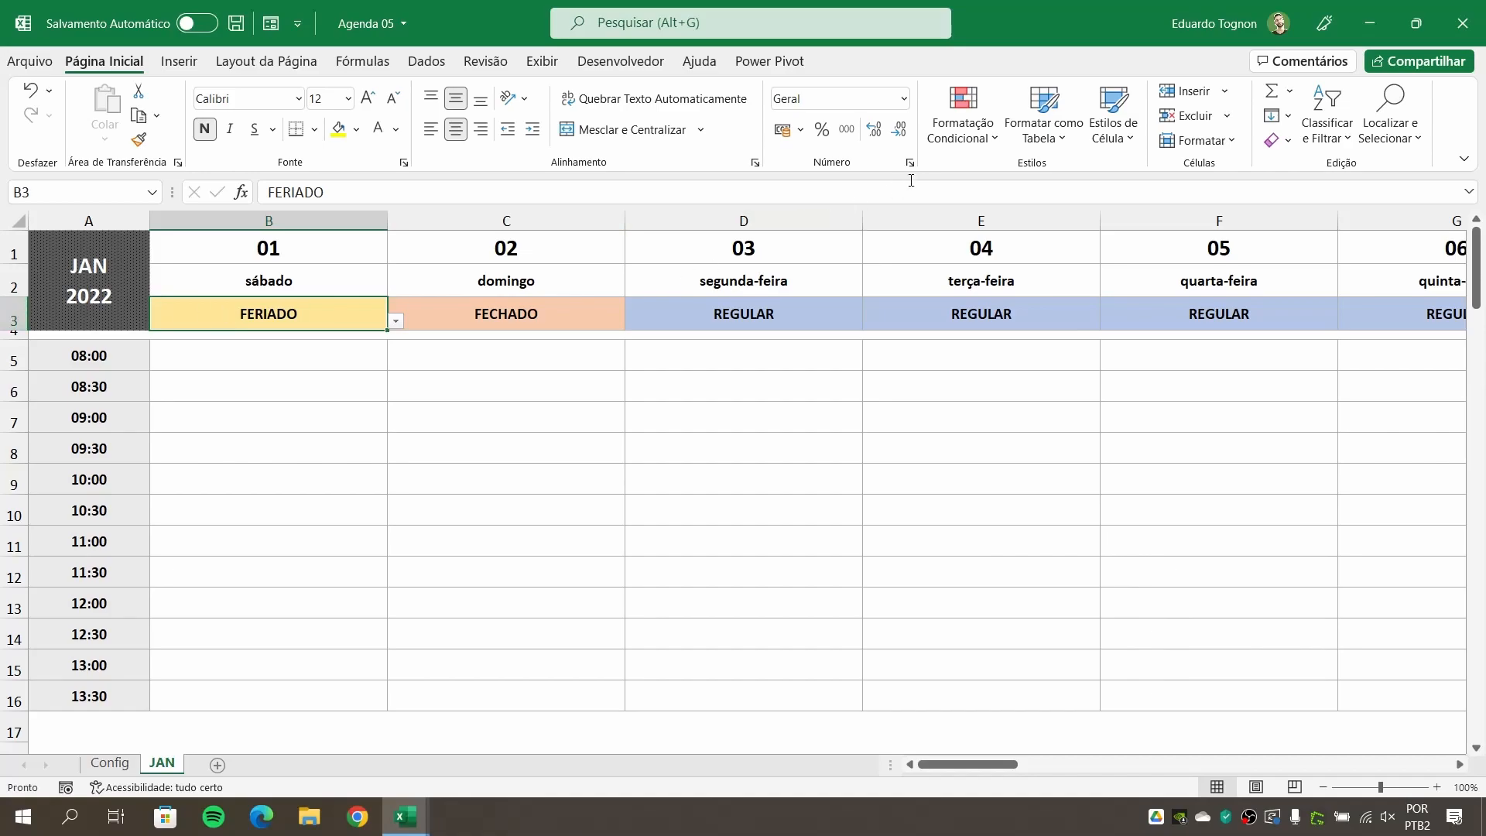
click(956, 133)
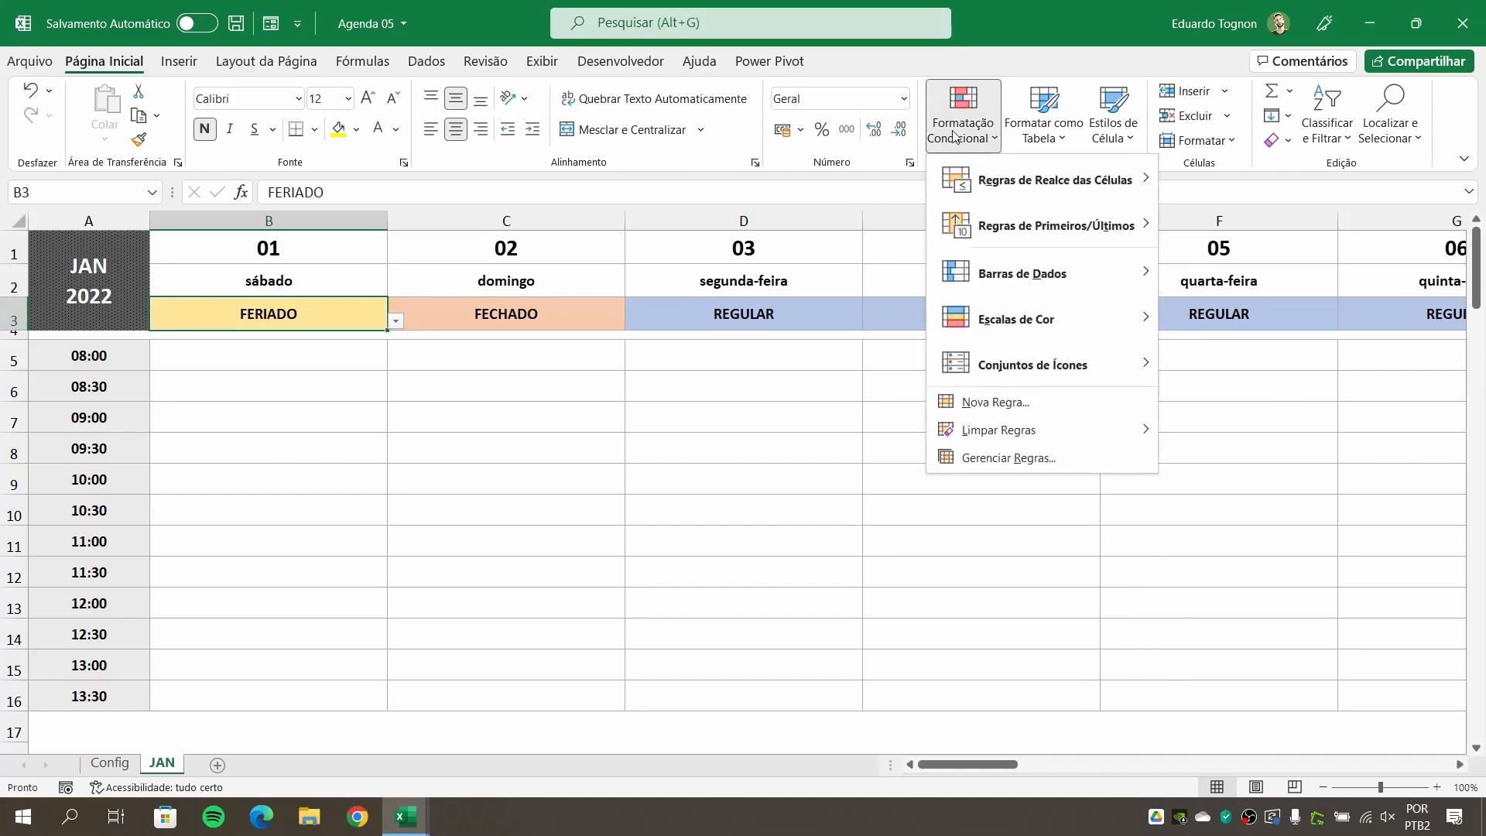
click(978, 453)
click(412, 490)
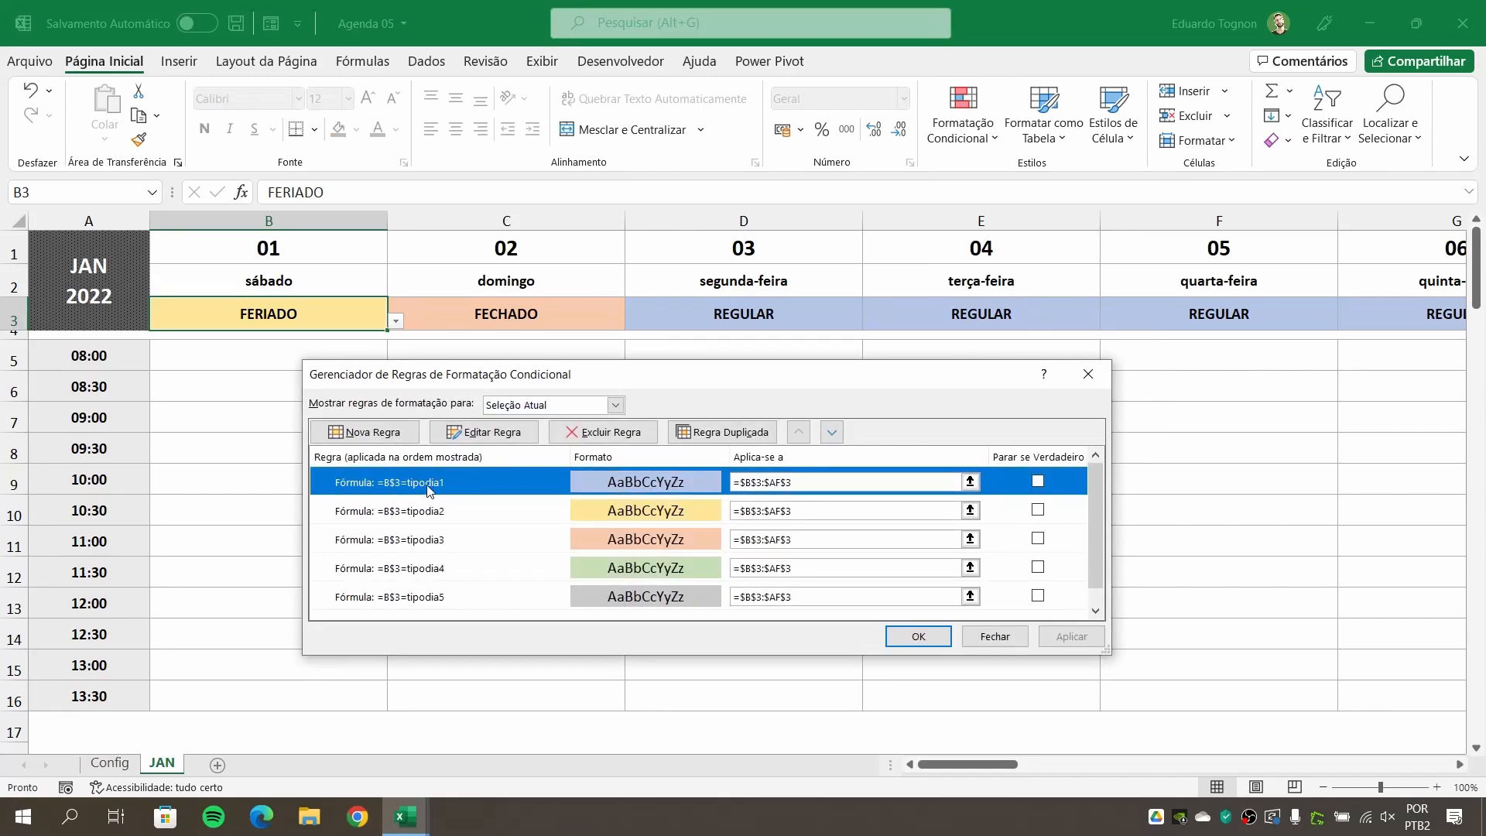
click(723, 432)
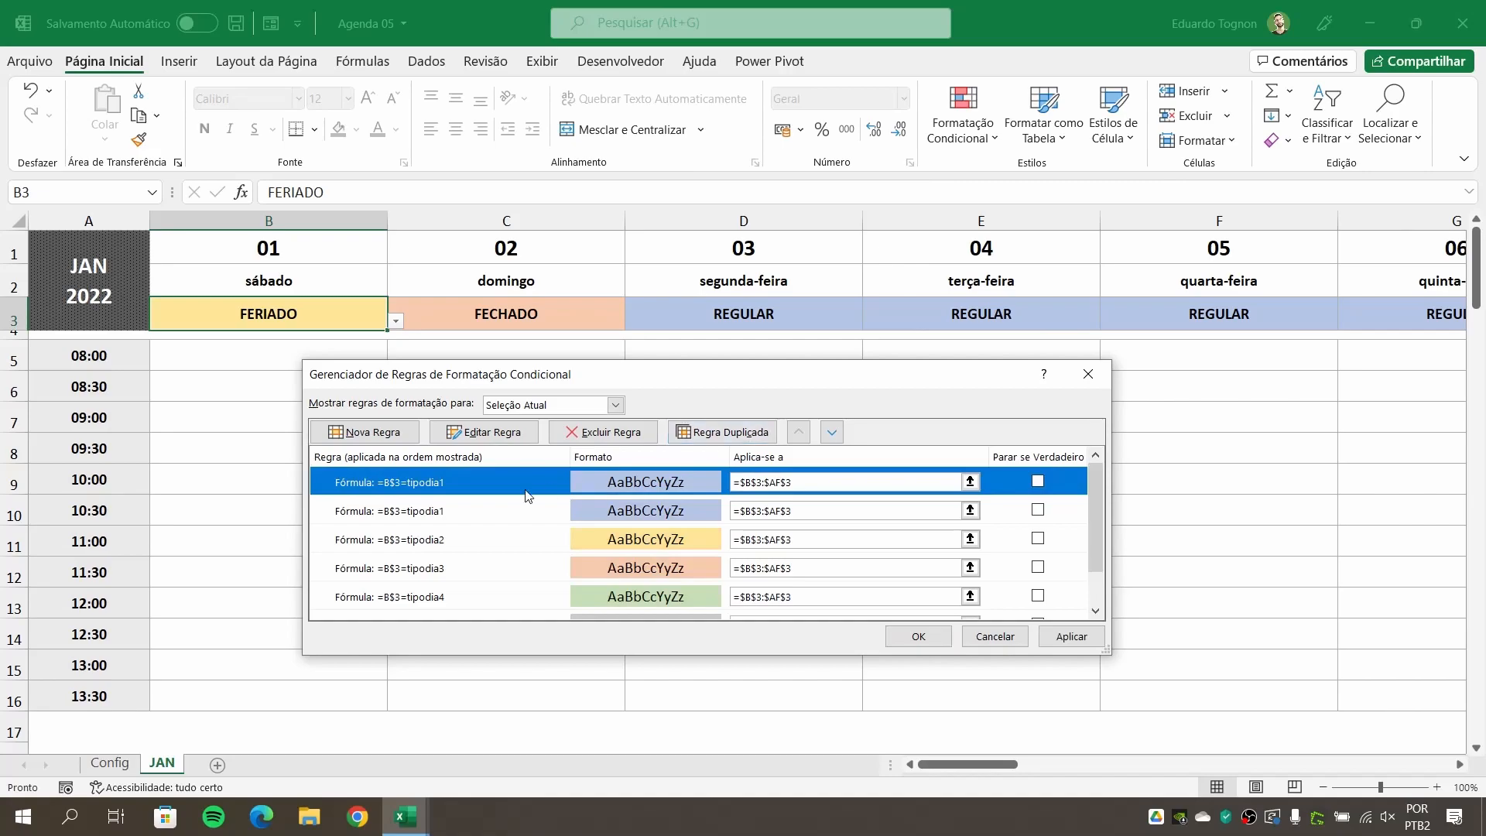
Give the upper copy of the tipodia1 rule a darker blue fill.
scroll(542, 496, down, 2)
scroll(438, 534, up, 1)
scroll(438, 514, up, 1)
scroll(436, 544, down, 1)
scroll(431, 575, up, 1)
click(460, 483)
double_click(460, 487)
click(931, 628)
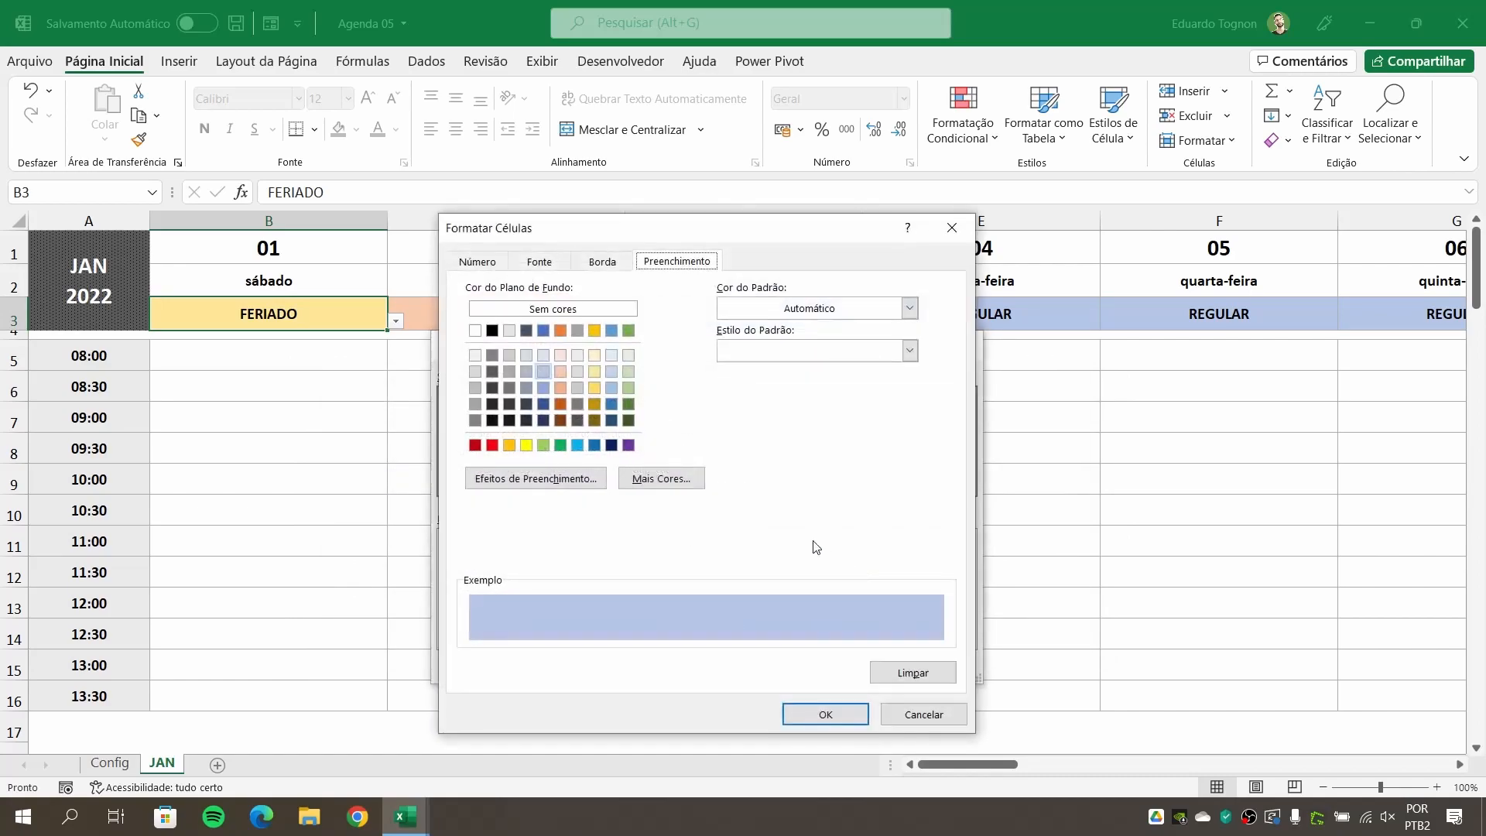
click(545, 387)
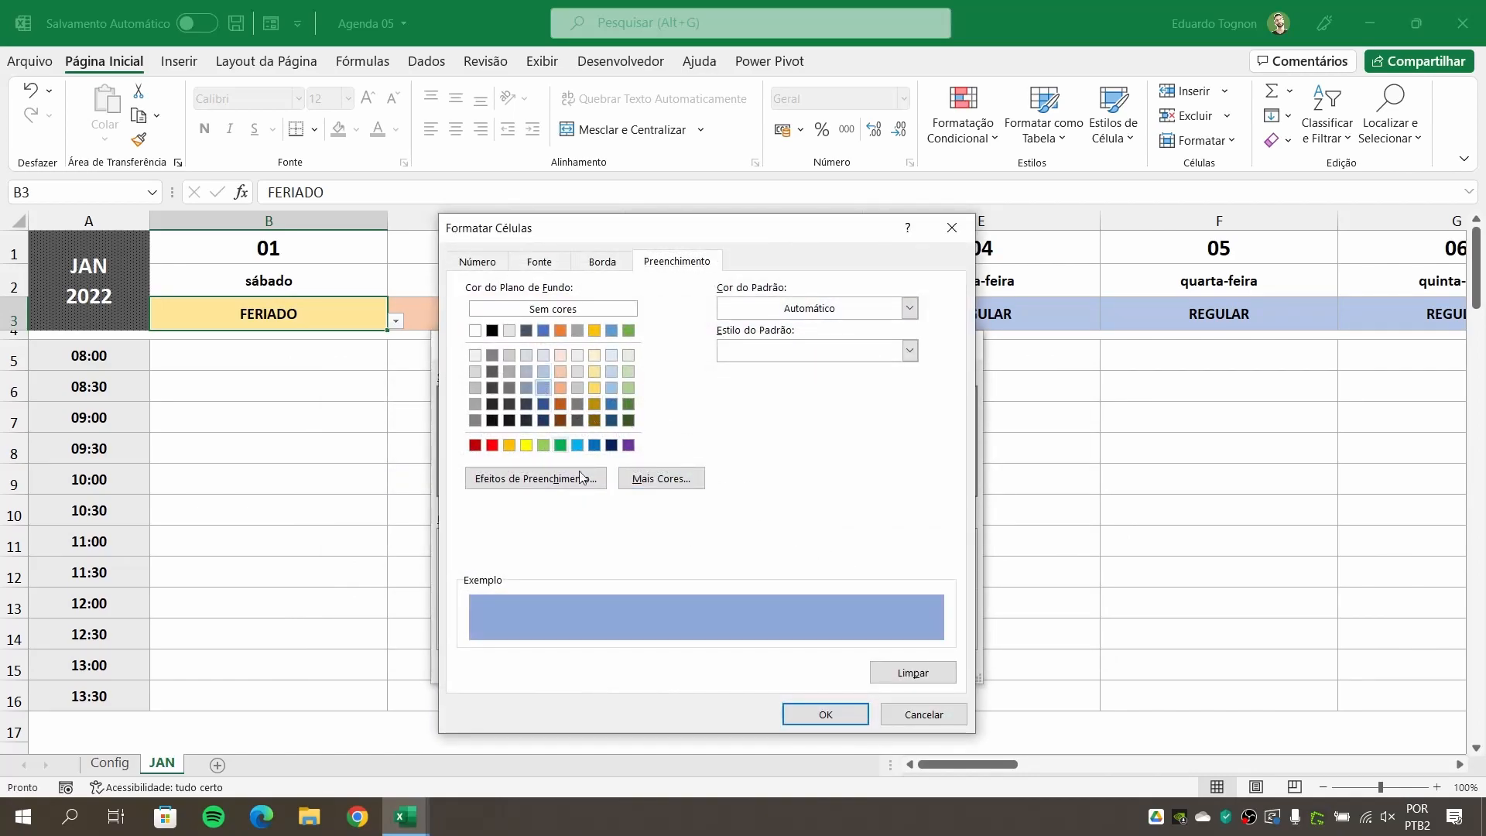
click(825, 714)
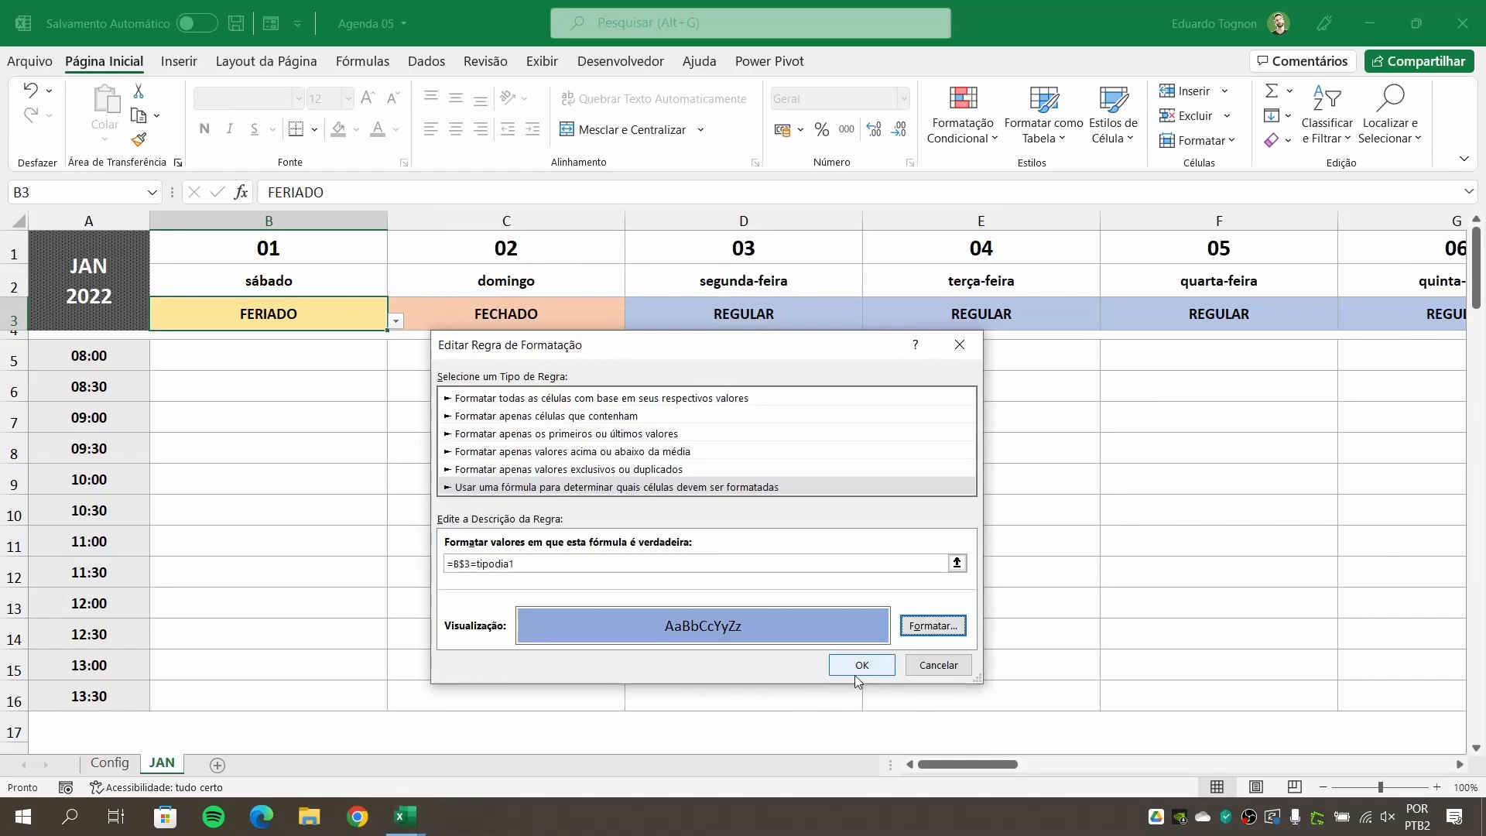
click(858, 667)
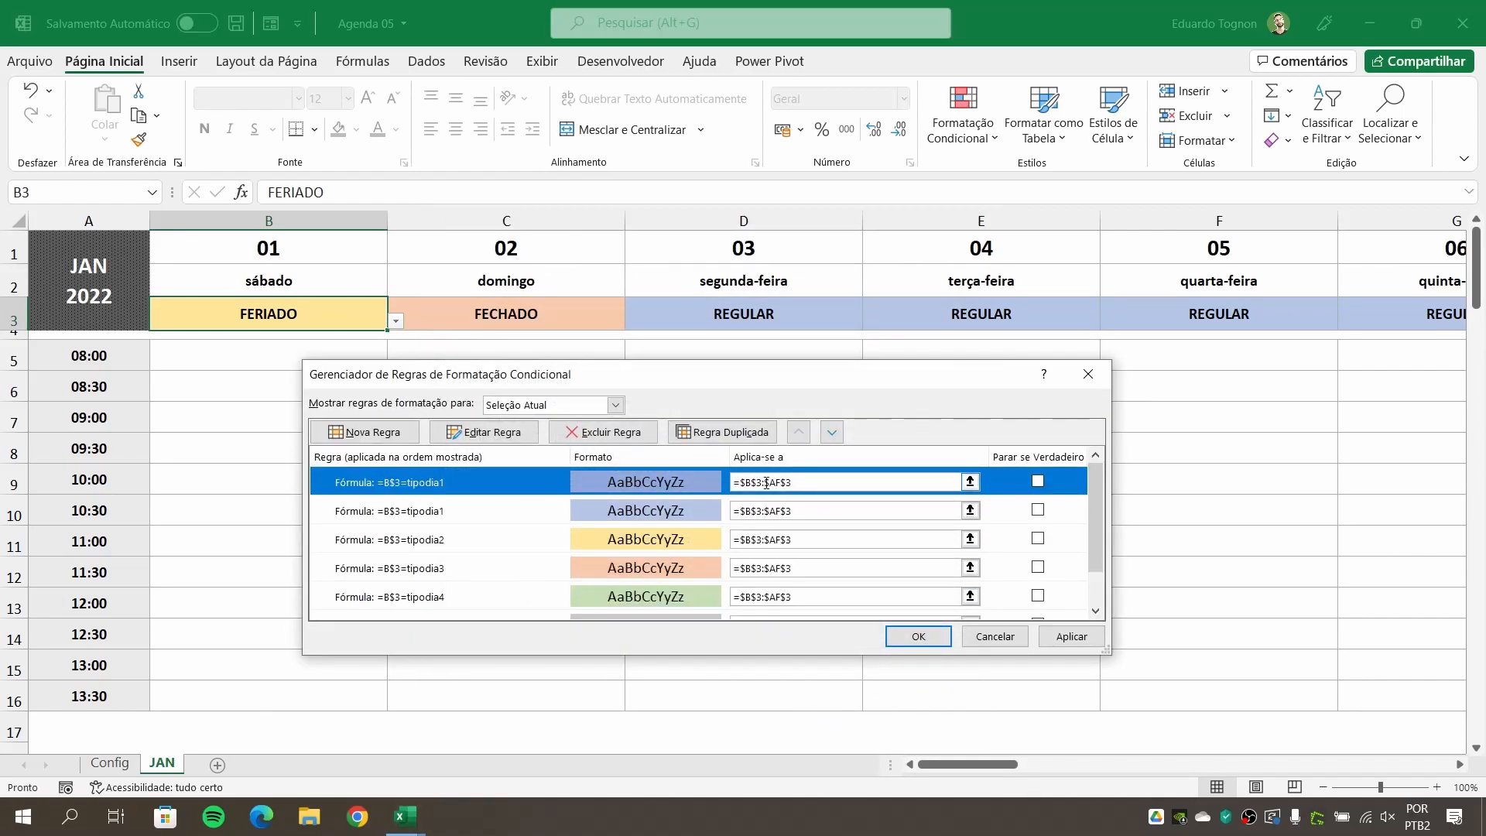
Set the darker blue tipodia1 rule to apply to the weekday row, =$B$2:$AF$2, and confirm the rules.
click(971, 482)
drag(79, 273, 1169, 280)
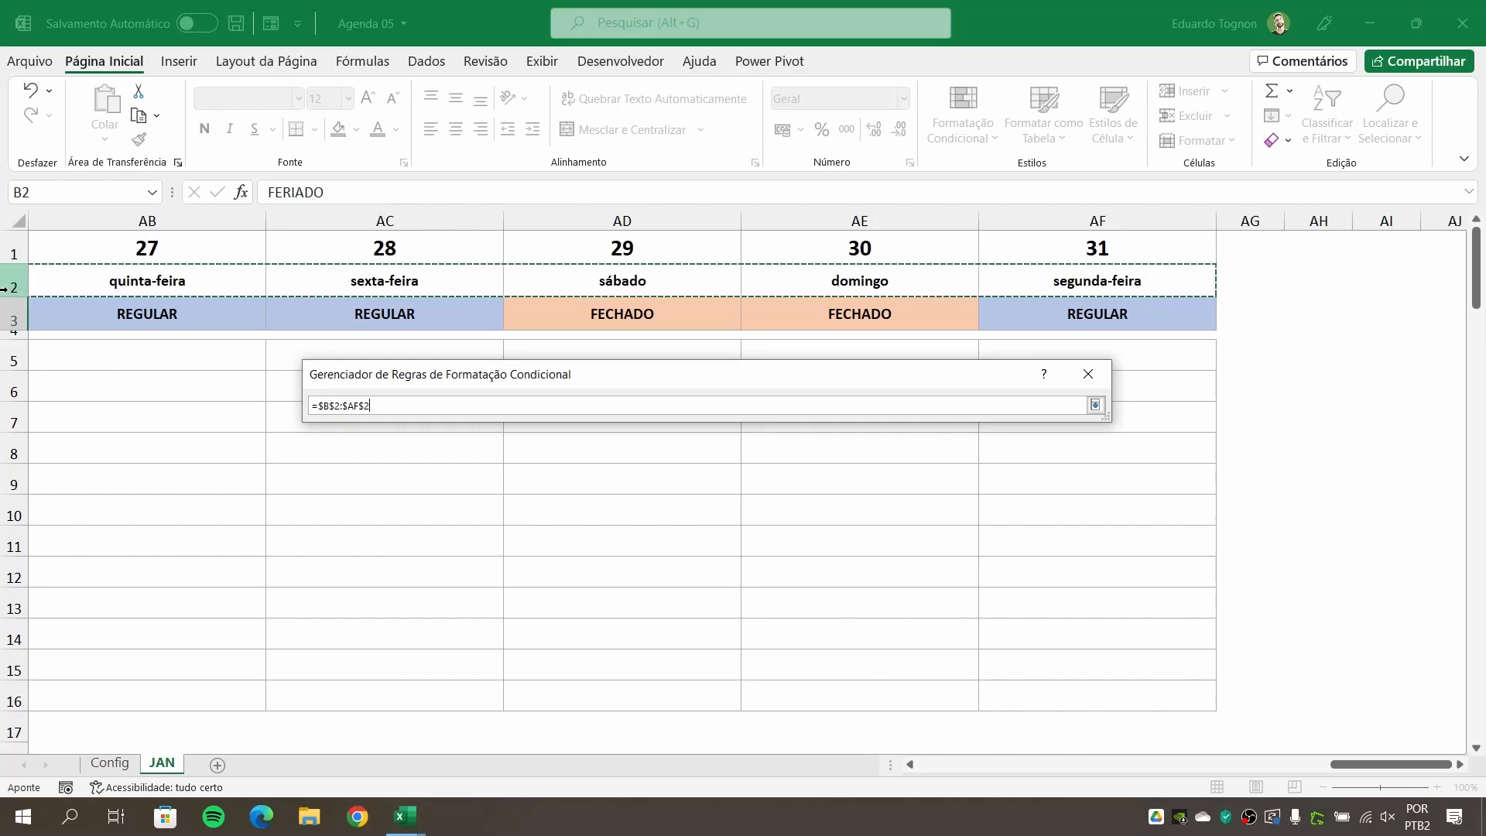
click(1096, 405)
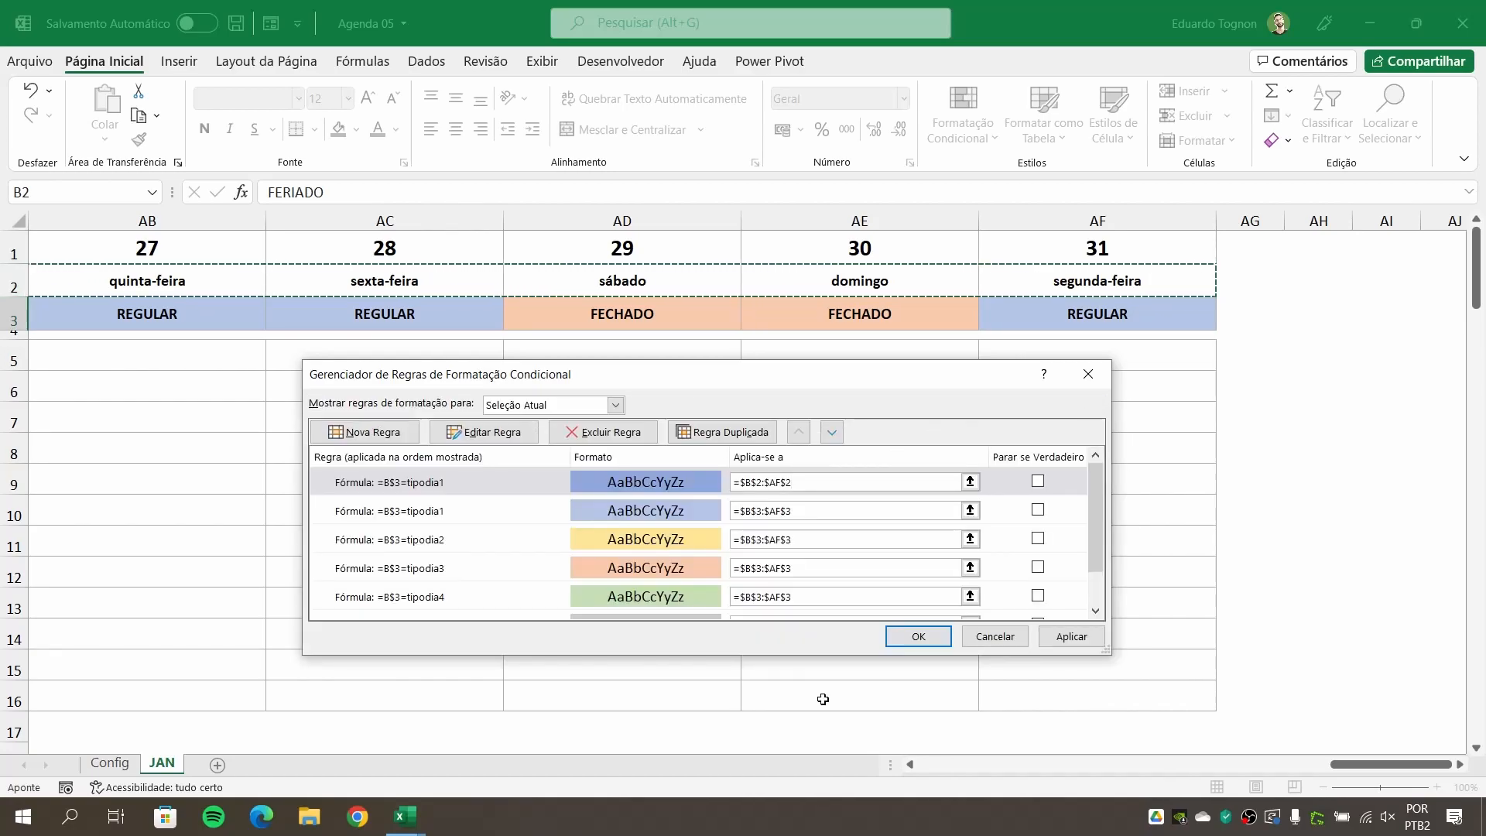
click(918, 636)
Set the status of day 01 in cell B3 to REGULAR and compare the fills of cells B2 and B3.
drag(1347, 770, 746, 768)
click(704, 317)
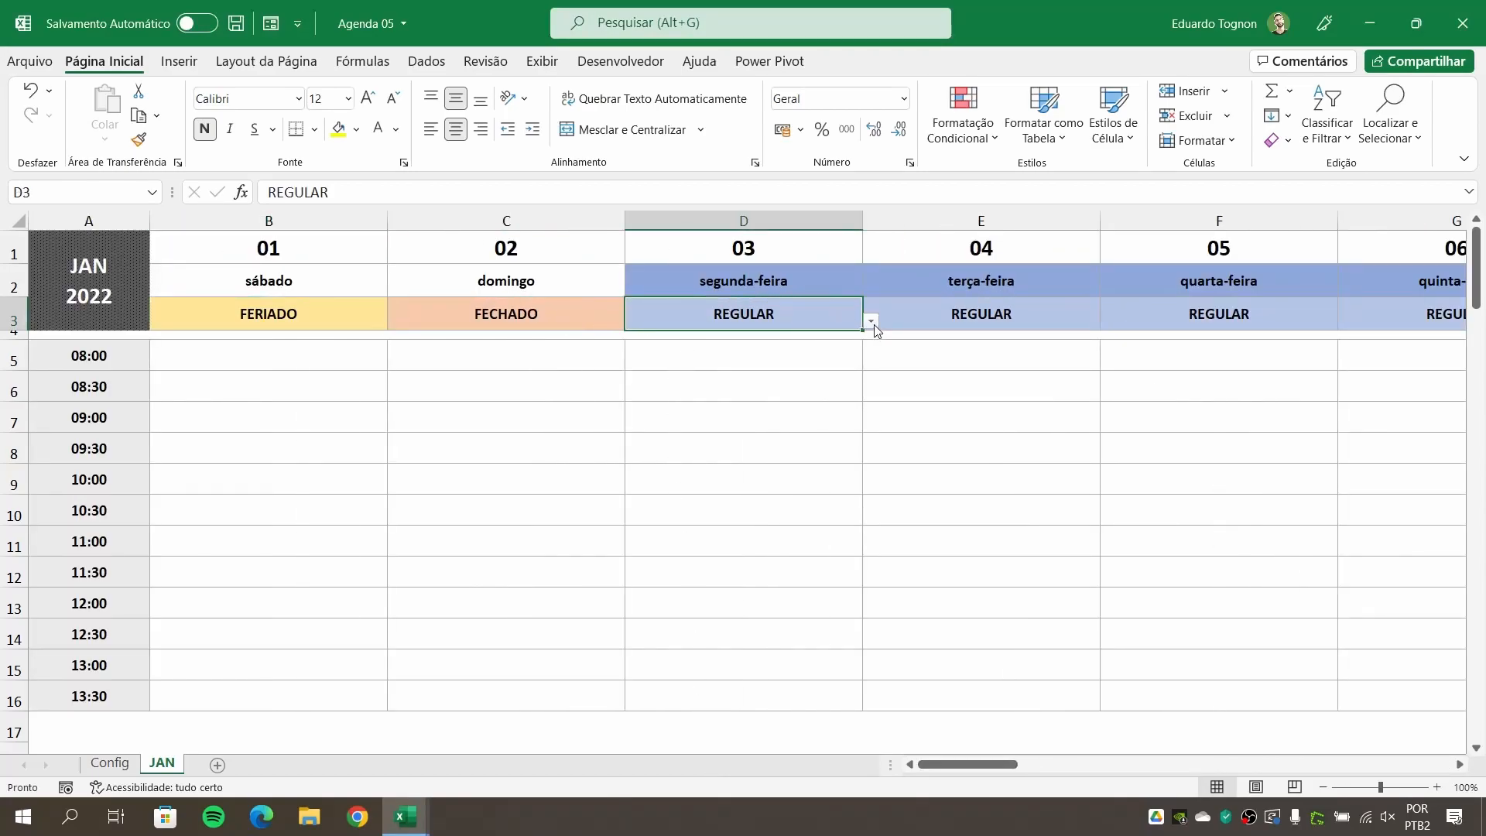
click(719, 289)
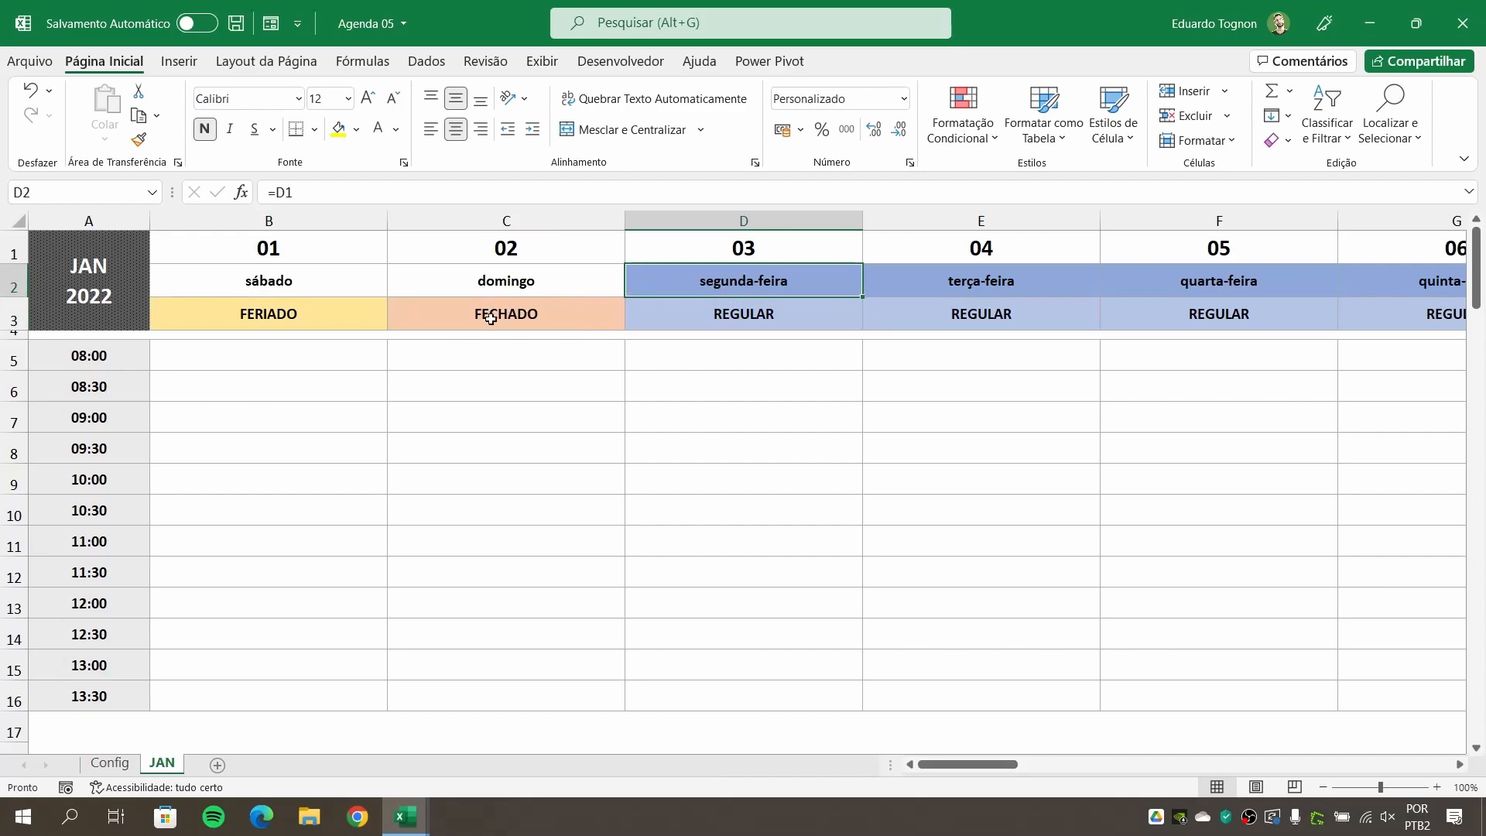
click(326, 314)
click(396, 321)
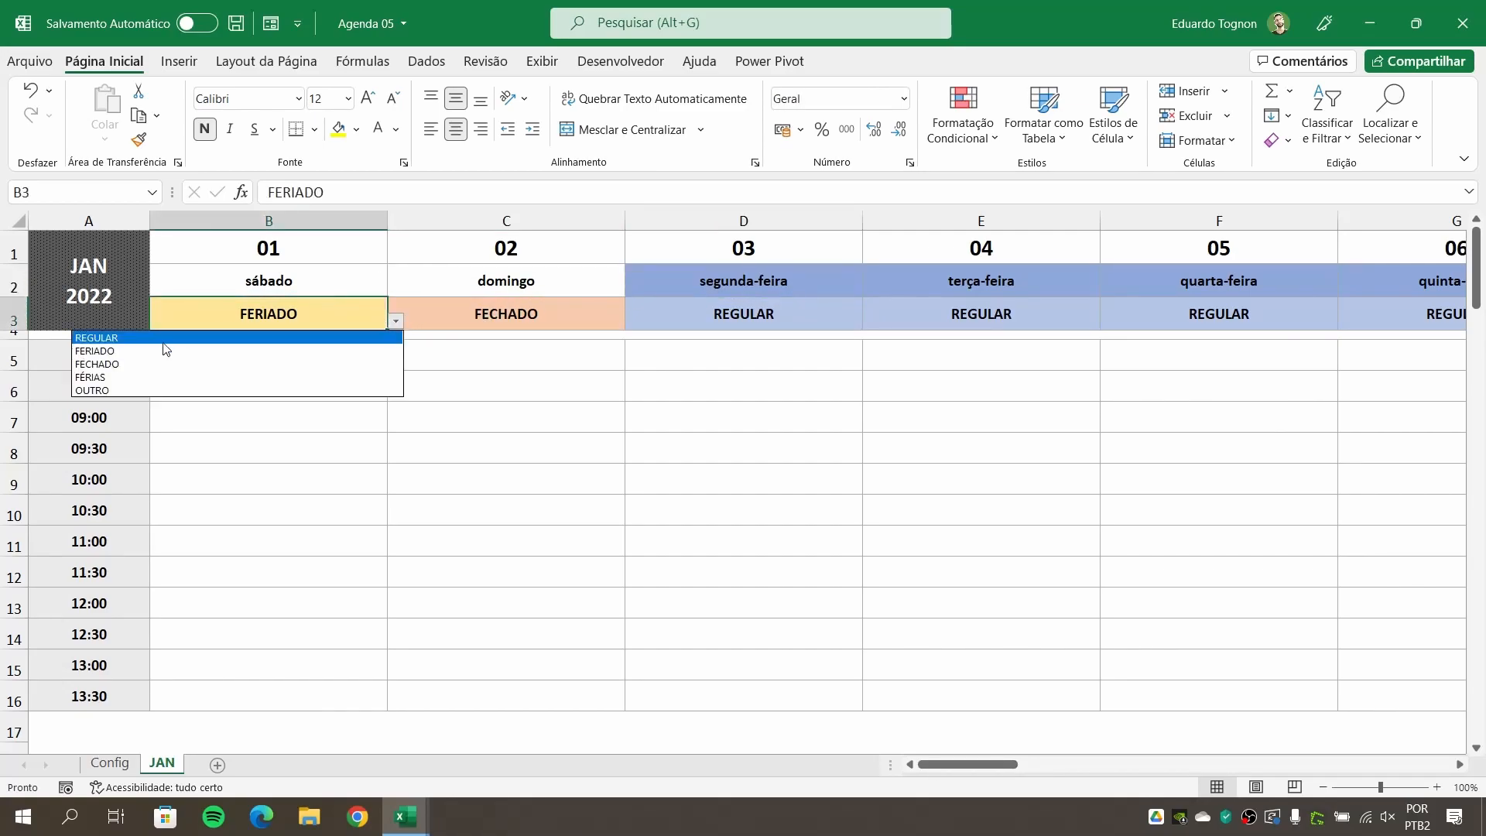
click(111, 340)
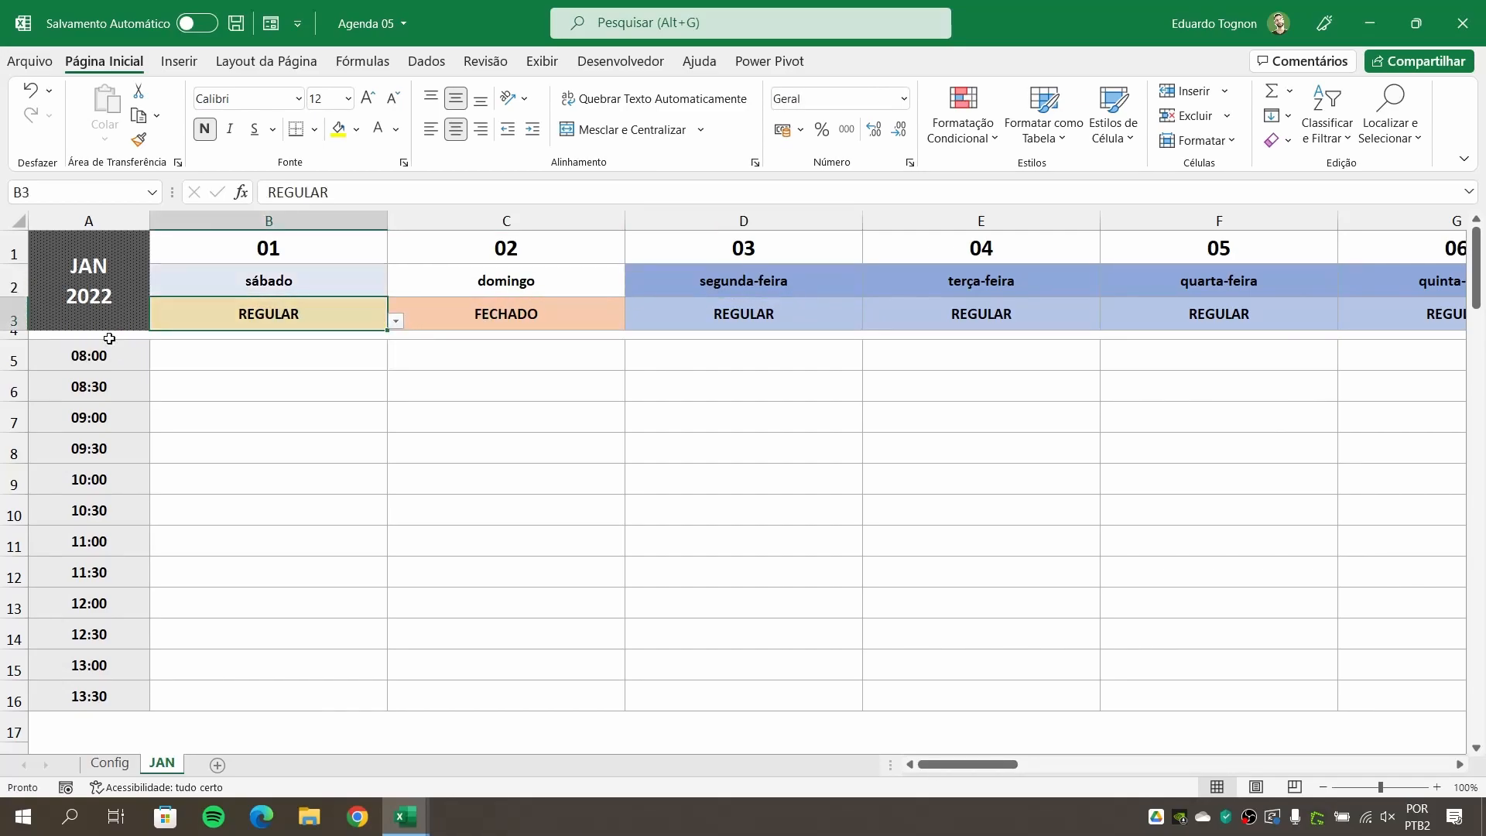
click(345, 258)
click(302, 285)
click(288, 314)
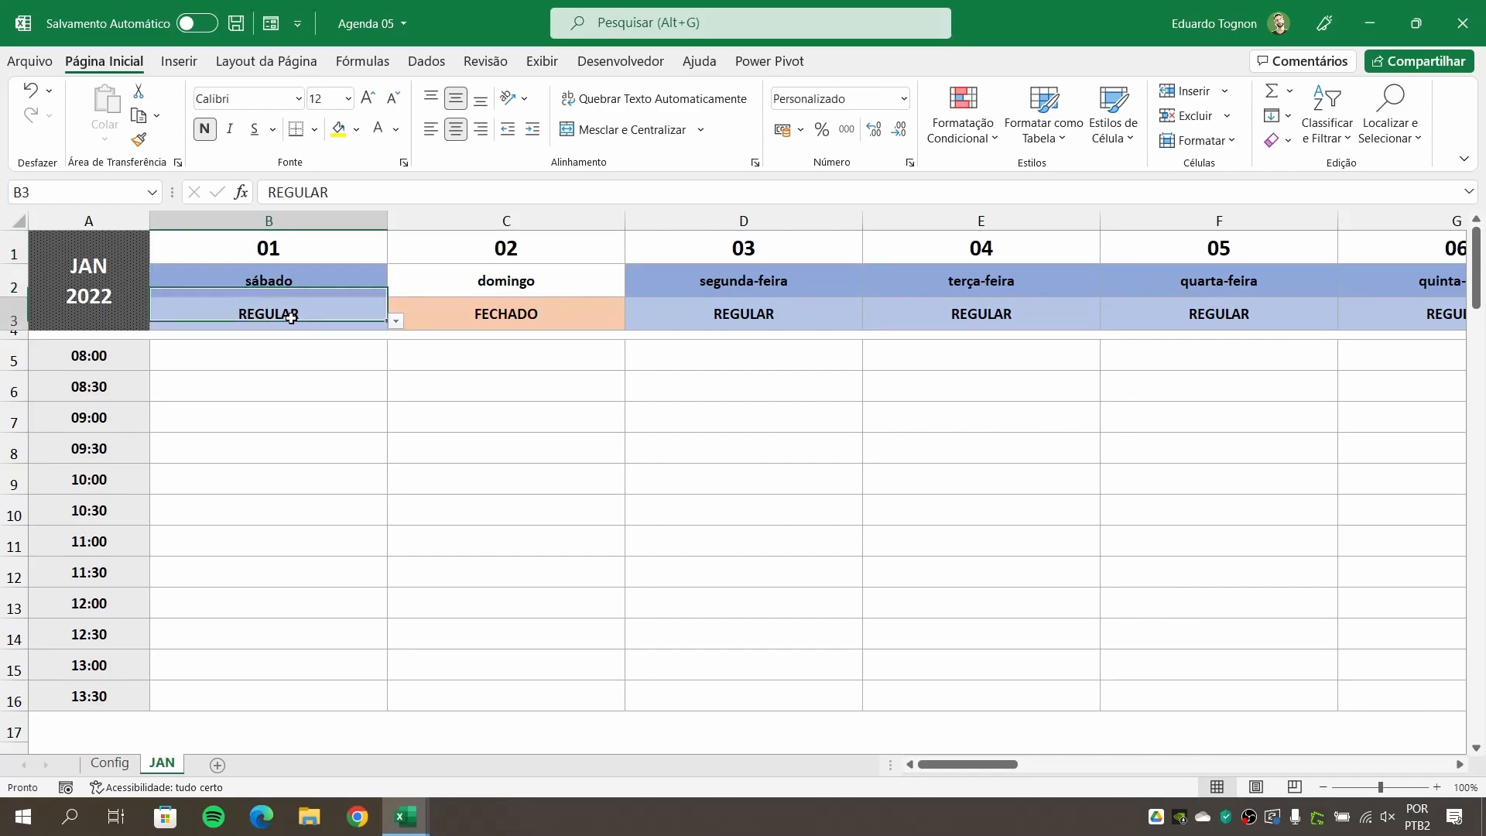
click(294, 285)
click(274, 312)
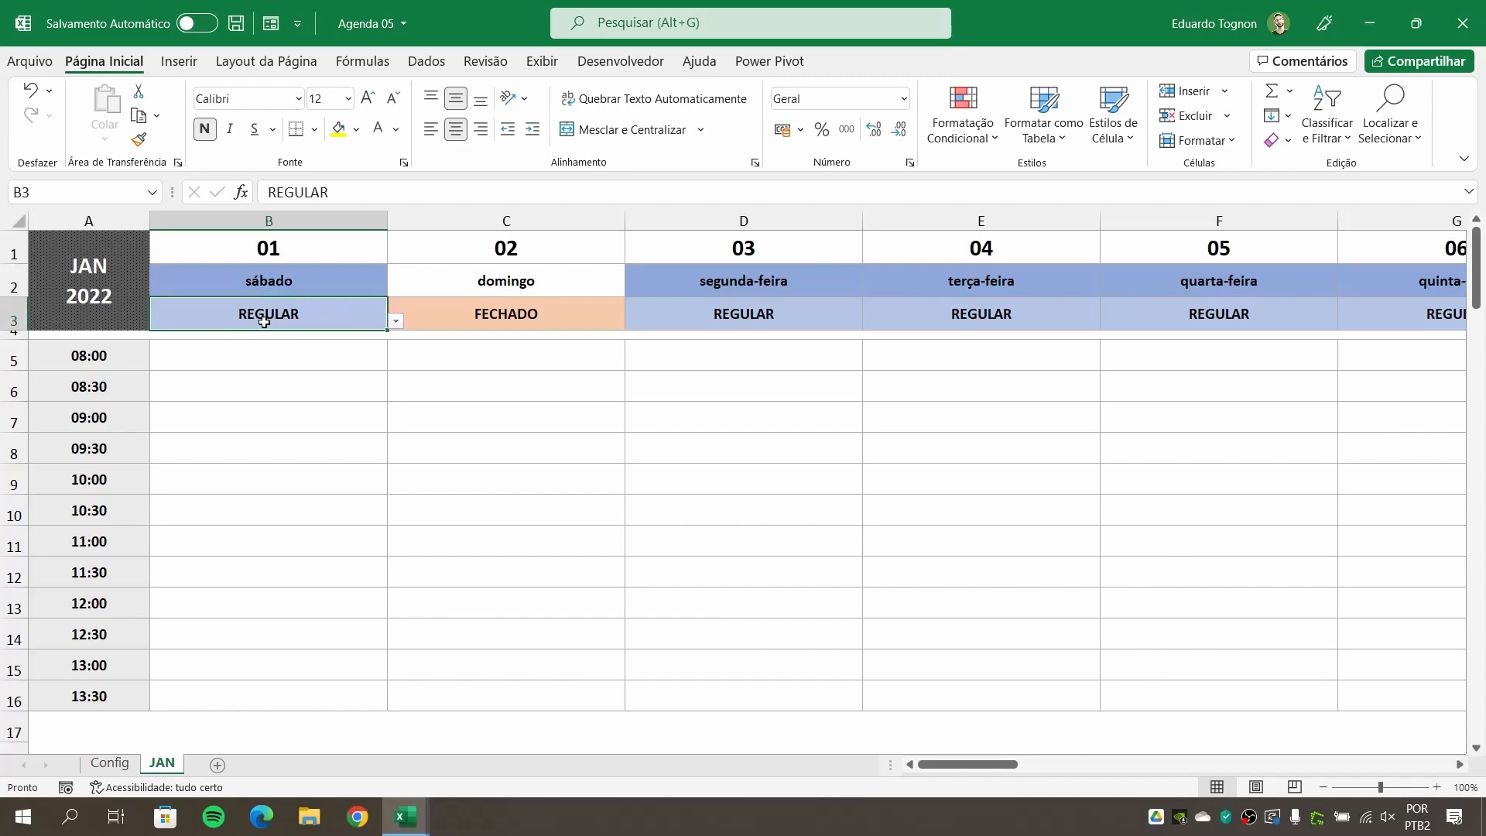
Examine the weekday cell B2's conditional formatting rule, then list and review all rules of the current sheet (Esta Planilha).
click(281, 281)
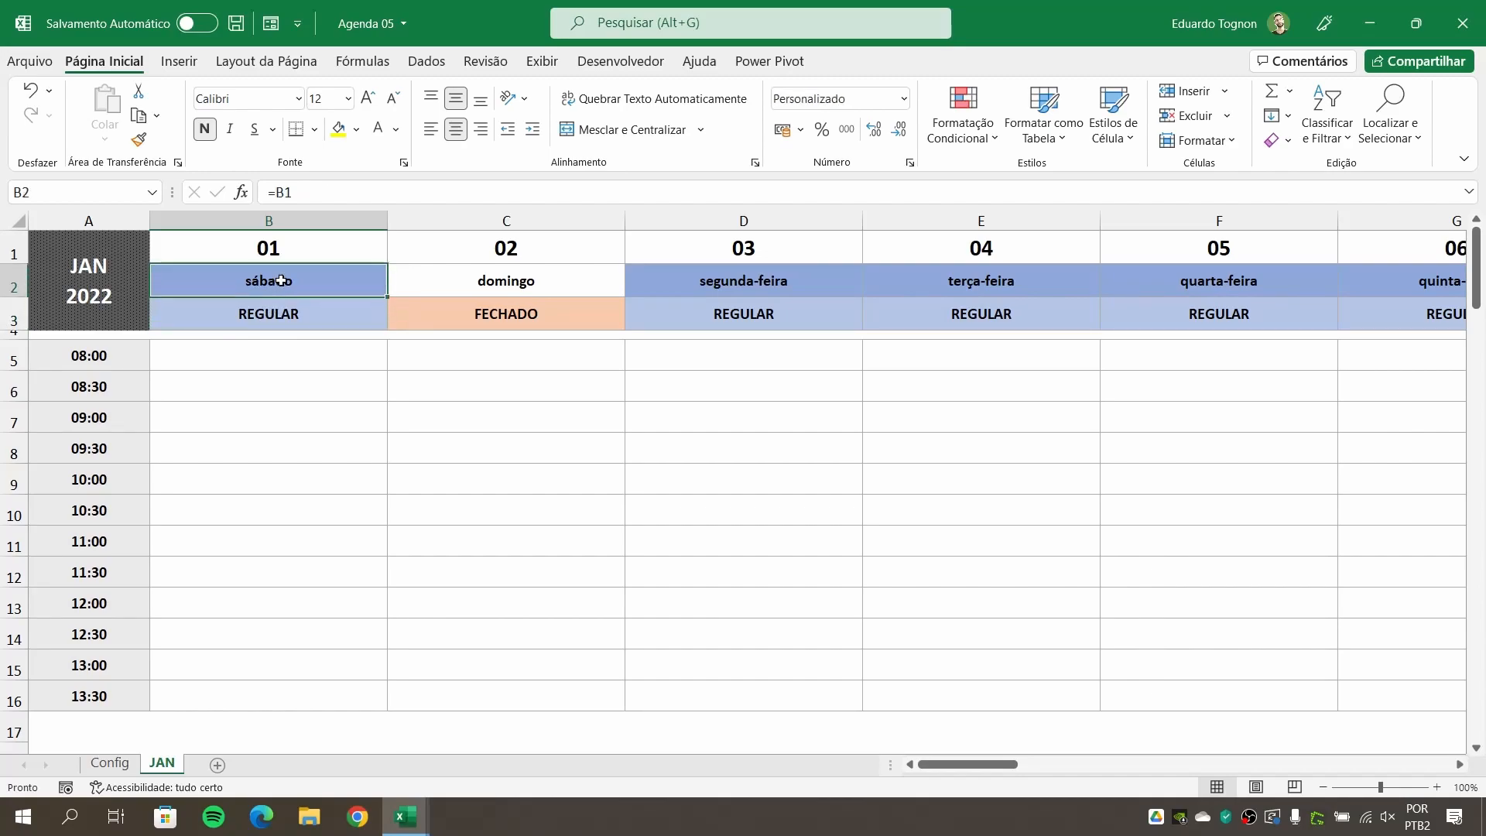
click(960, 127)
click(985, 463)
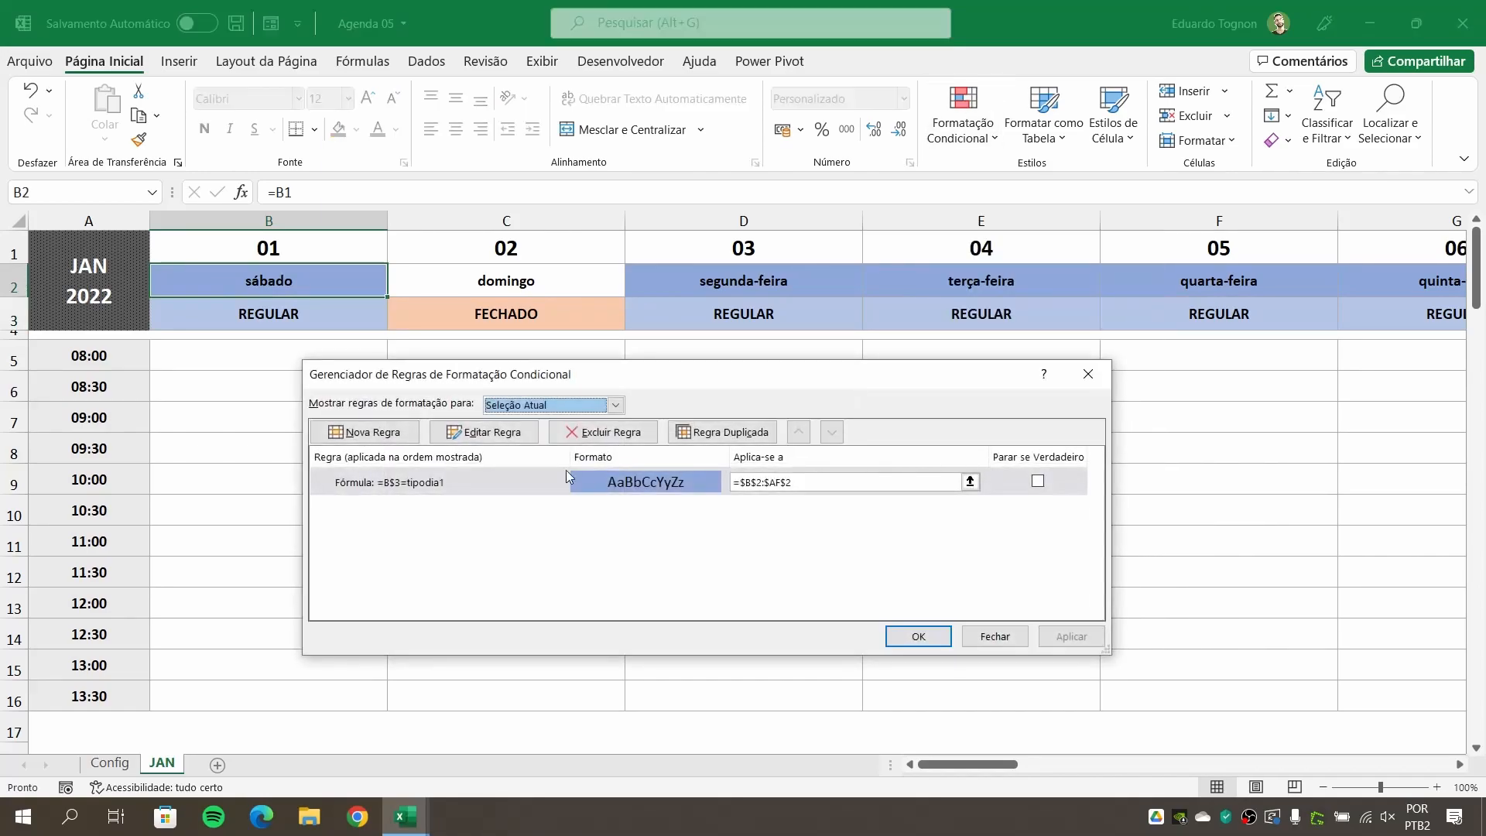
click(401, 480)
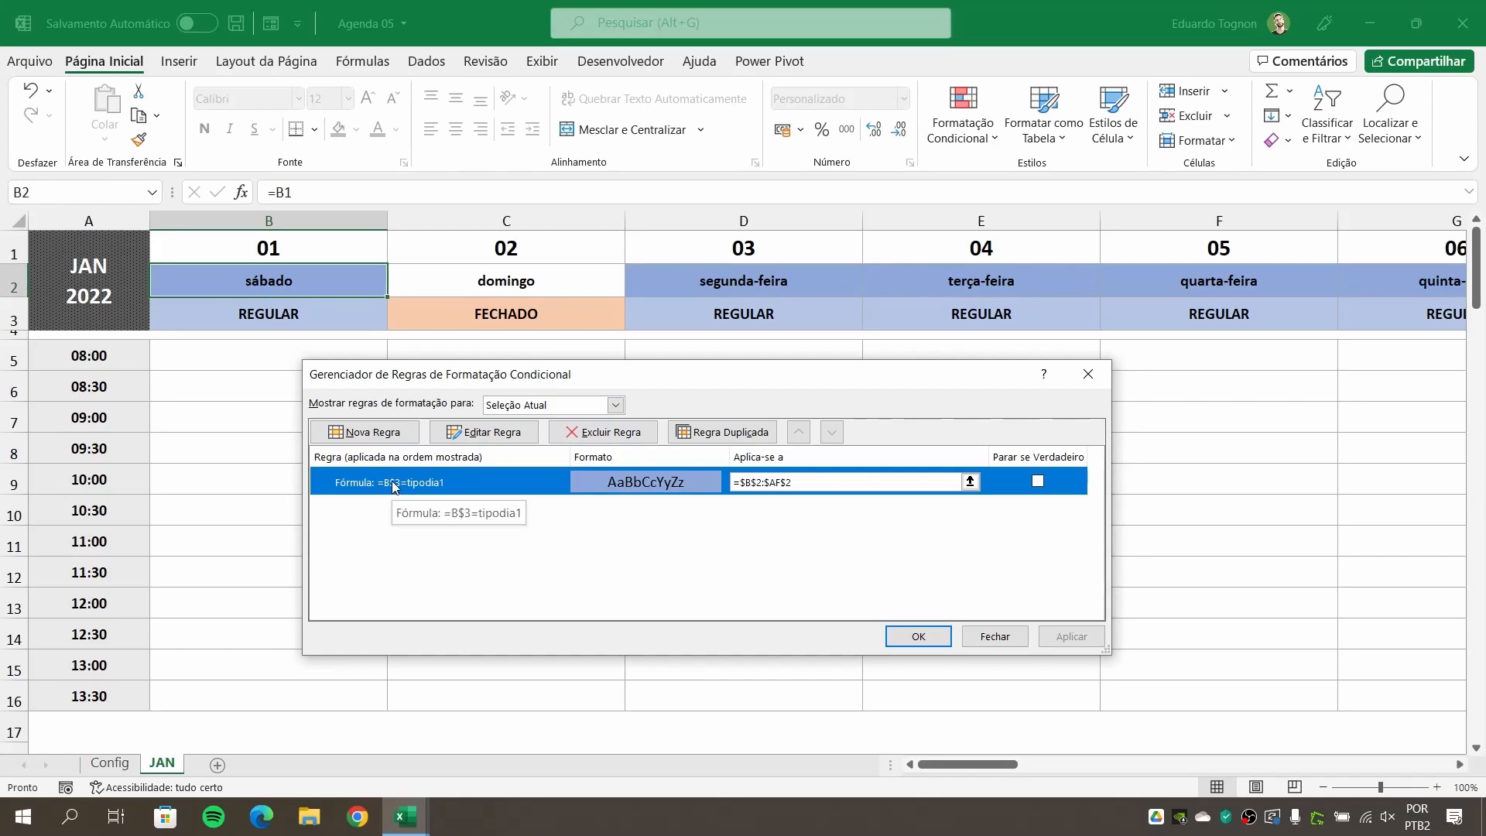
click(540, 405)
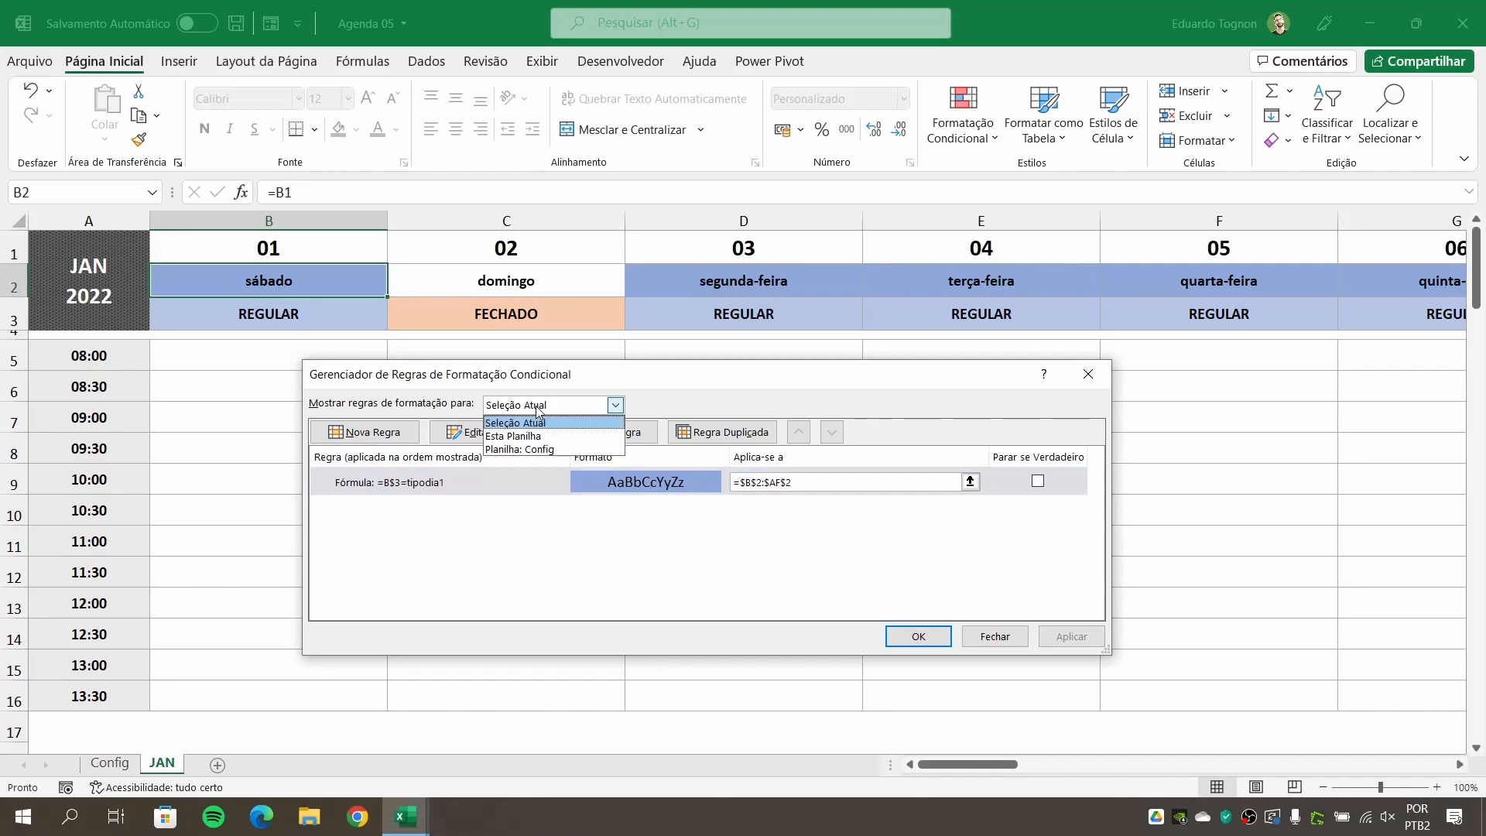
click(511, 438)
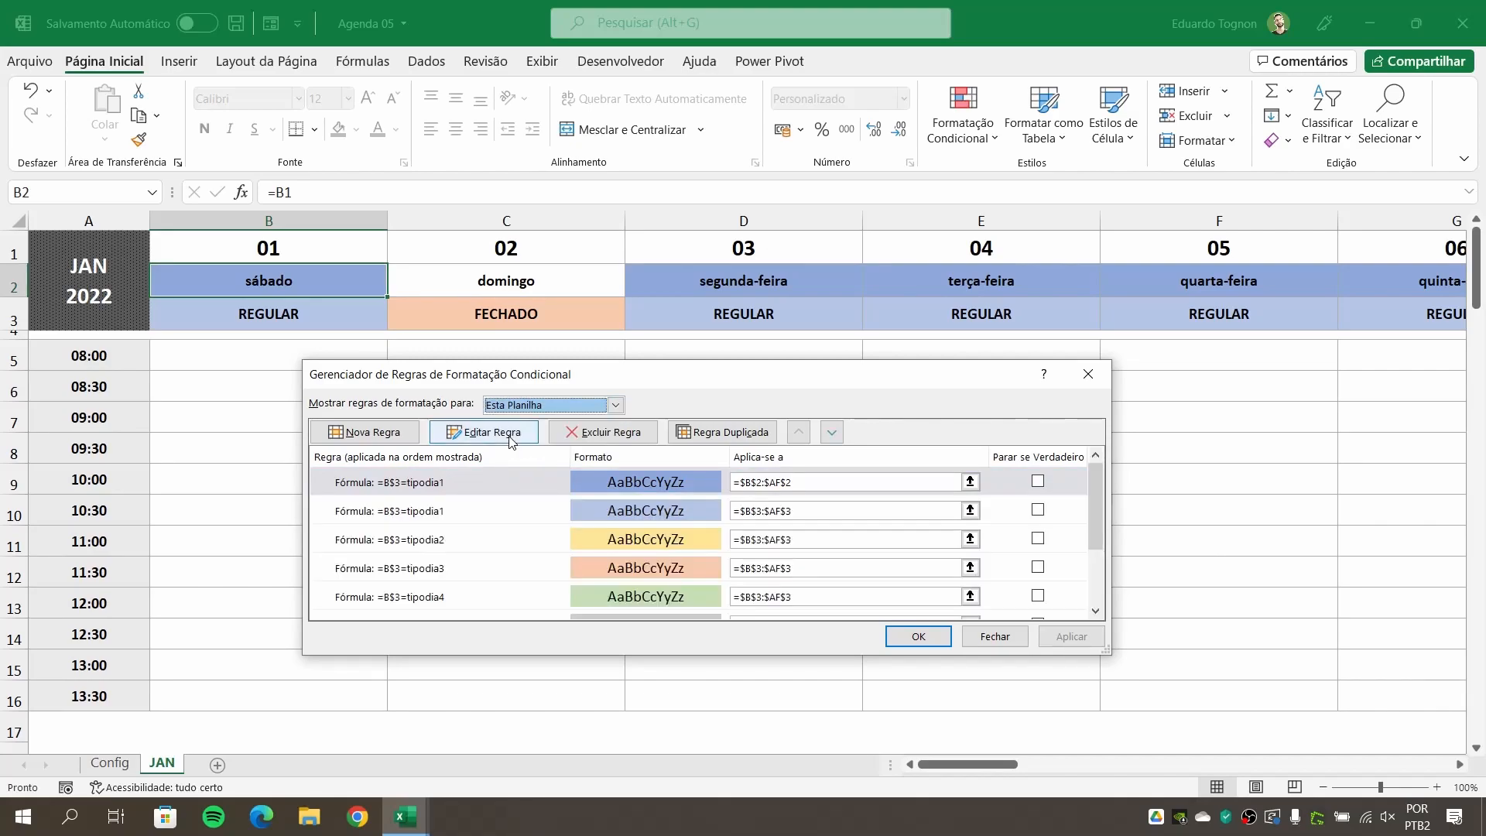
scroll(442, 565, down, 2)
scroll(441, 564, up, 2)
scroll(441, 565, down, 2)
scroll(441, 565, up, 3)
scroll(464, 514, down, 2)
scroll(418, 534, up, 2)
scroll(418, 542, down, 2)
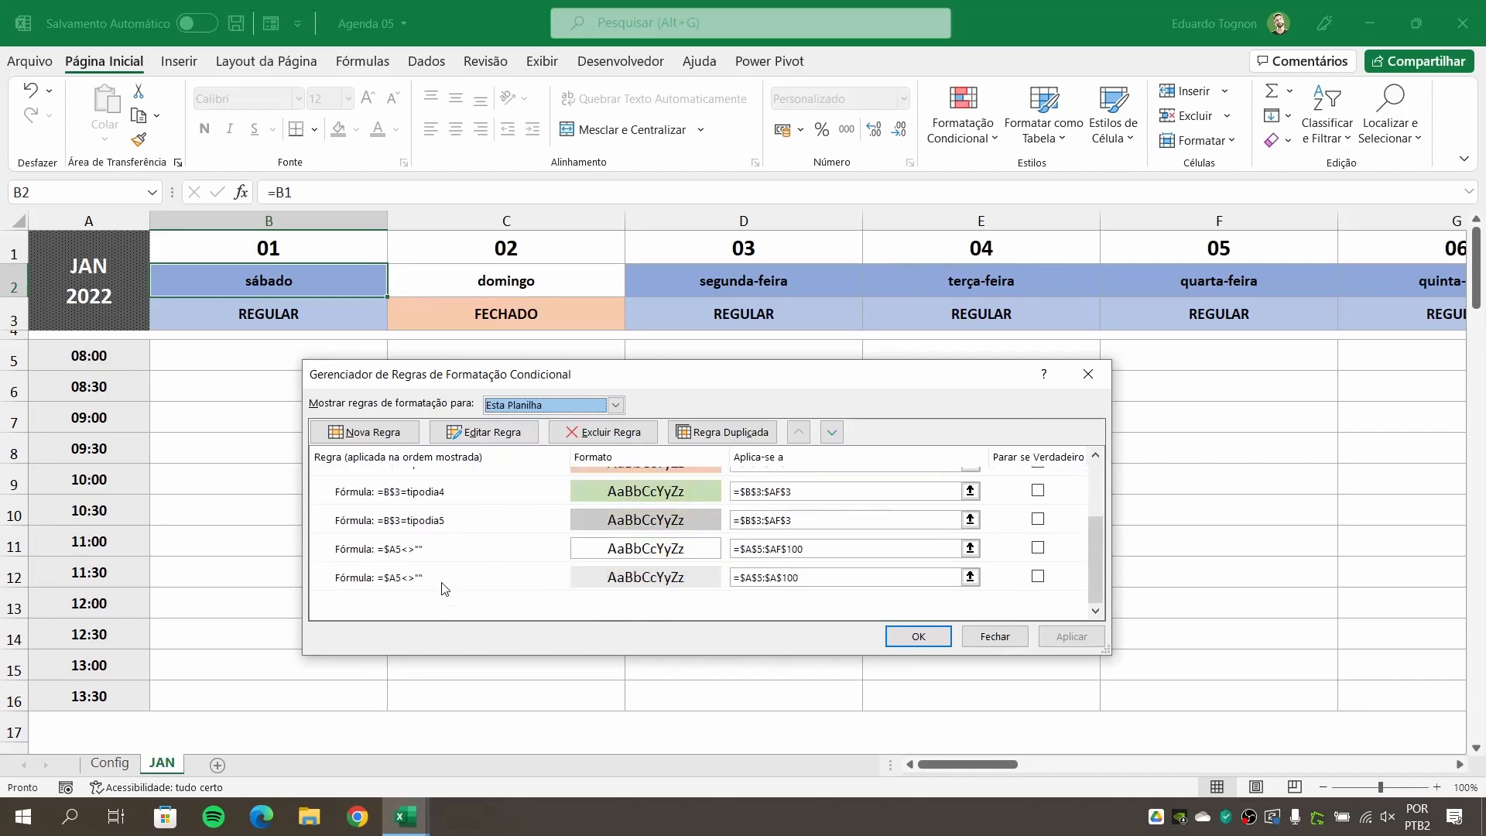
Show only the current selection's (Seleção Atual) conditional formatting rules and duplicate the weekday row's tipodia1 rule.
scroll(430, 578, up, 3)
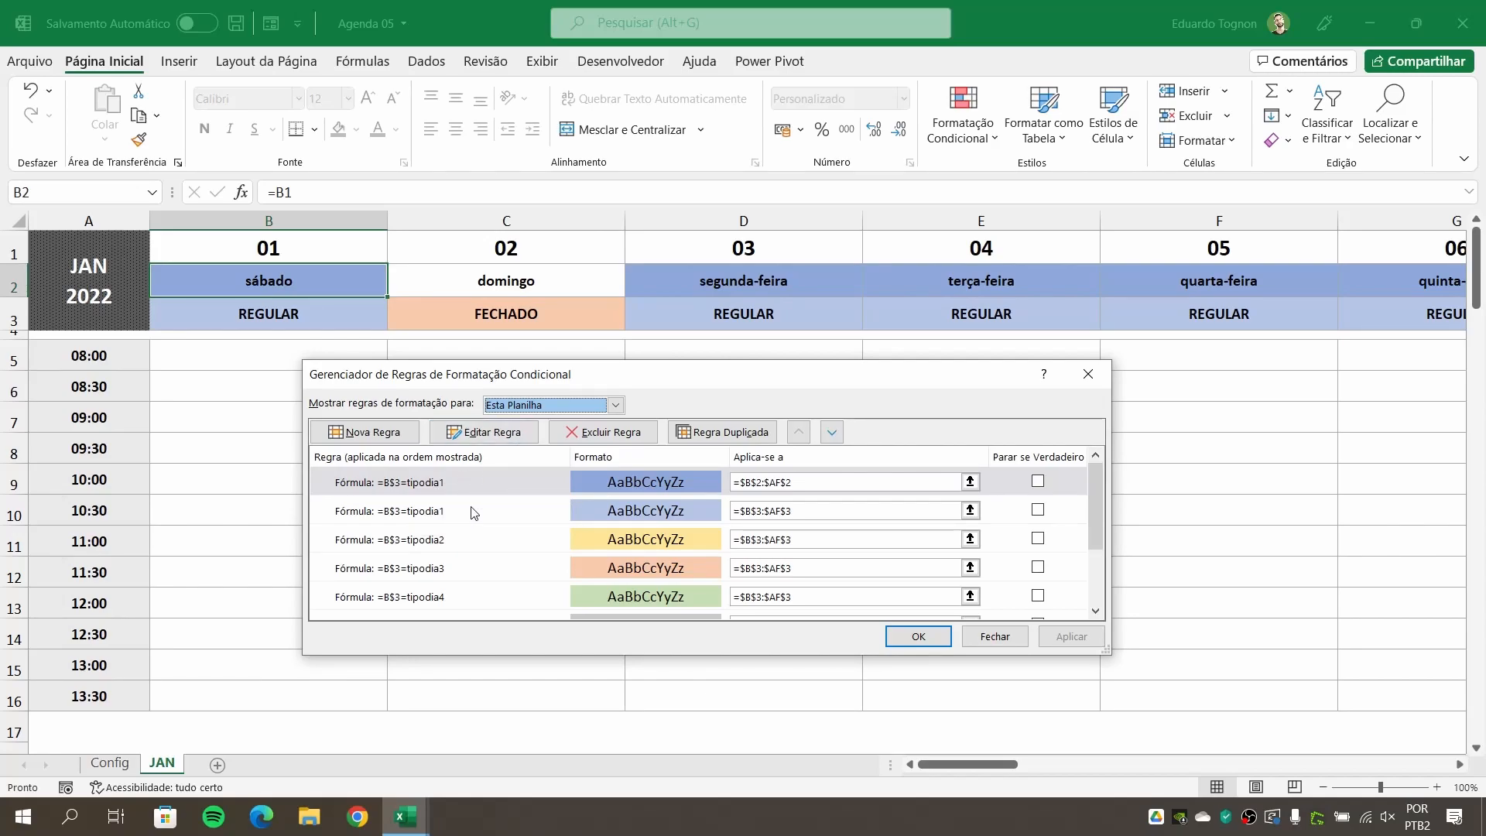
click(504, 408)
click(521, 422)
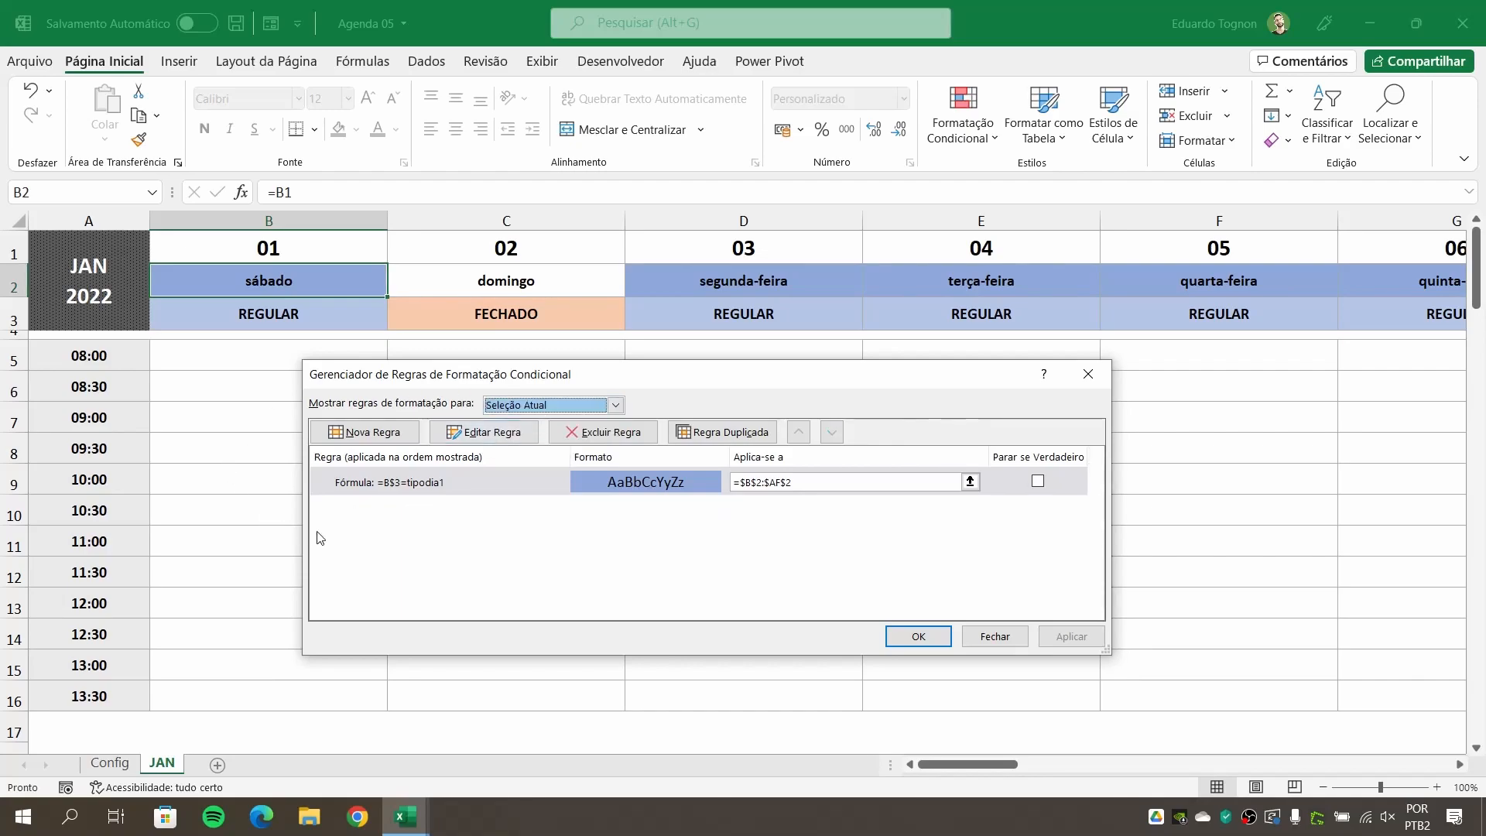
click(399, 484)
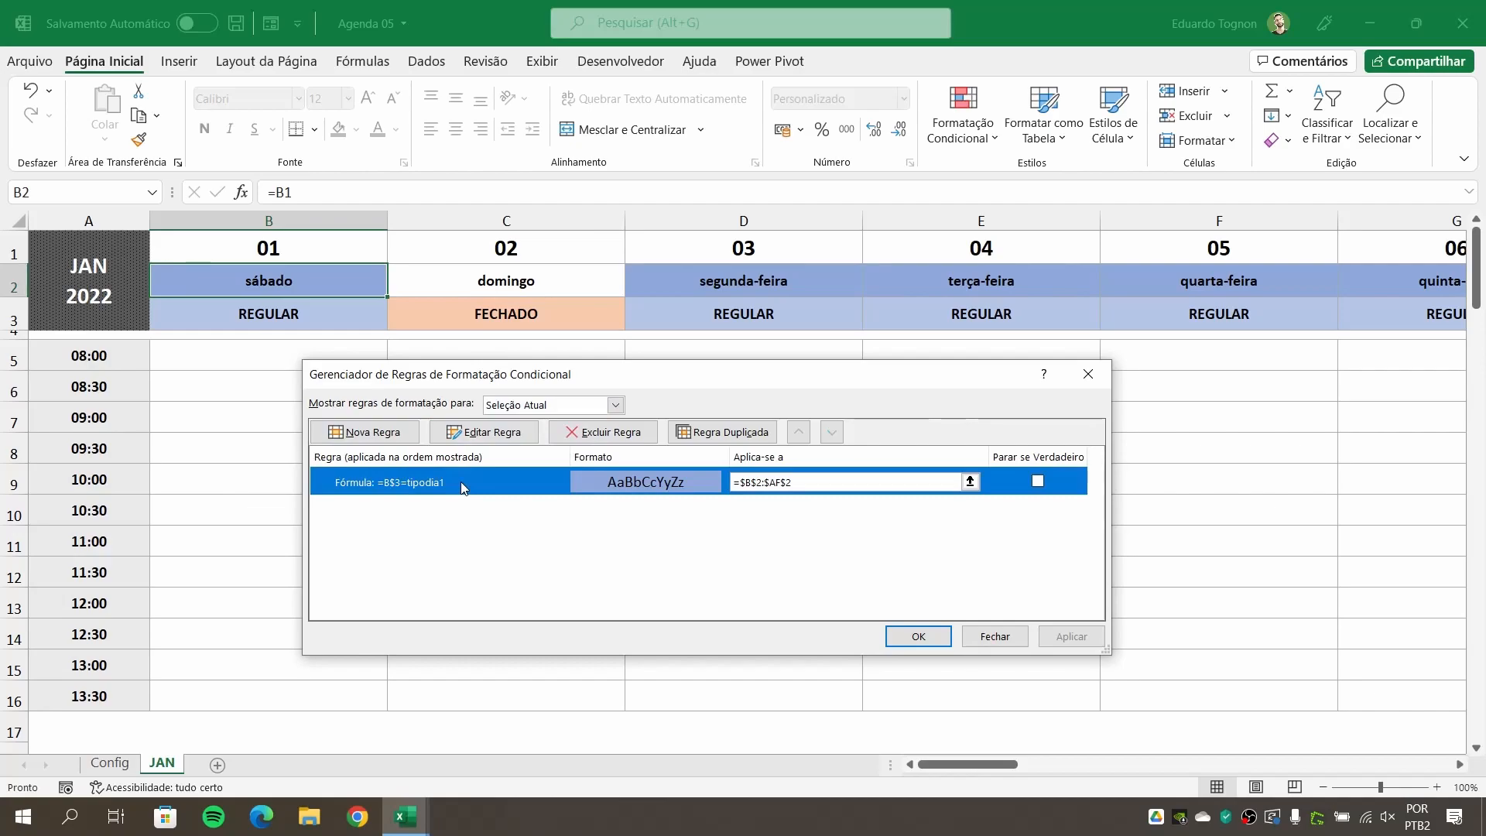
click(725, 434)
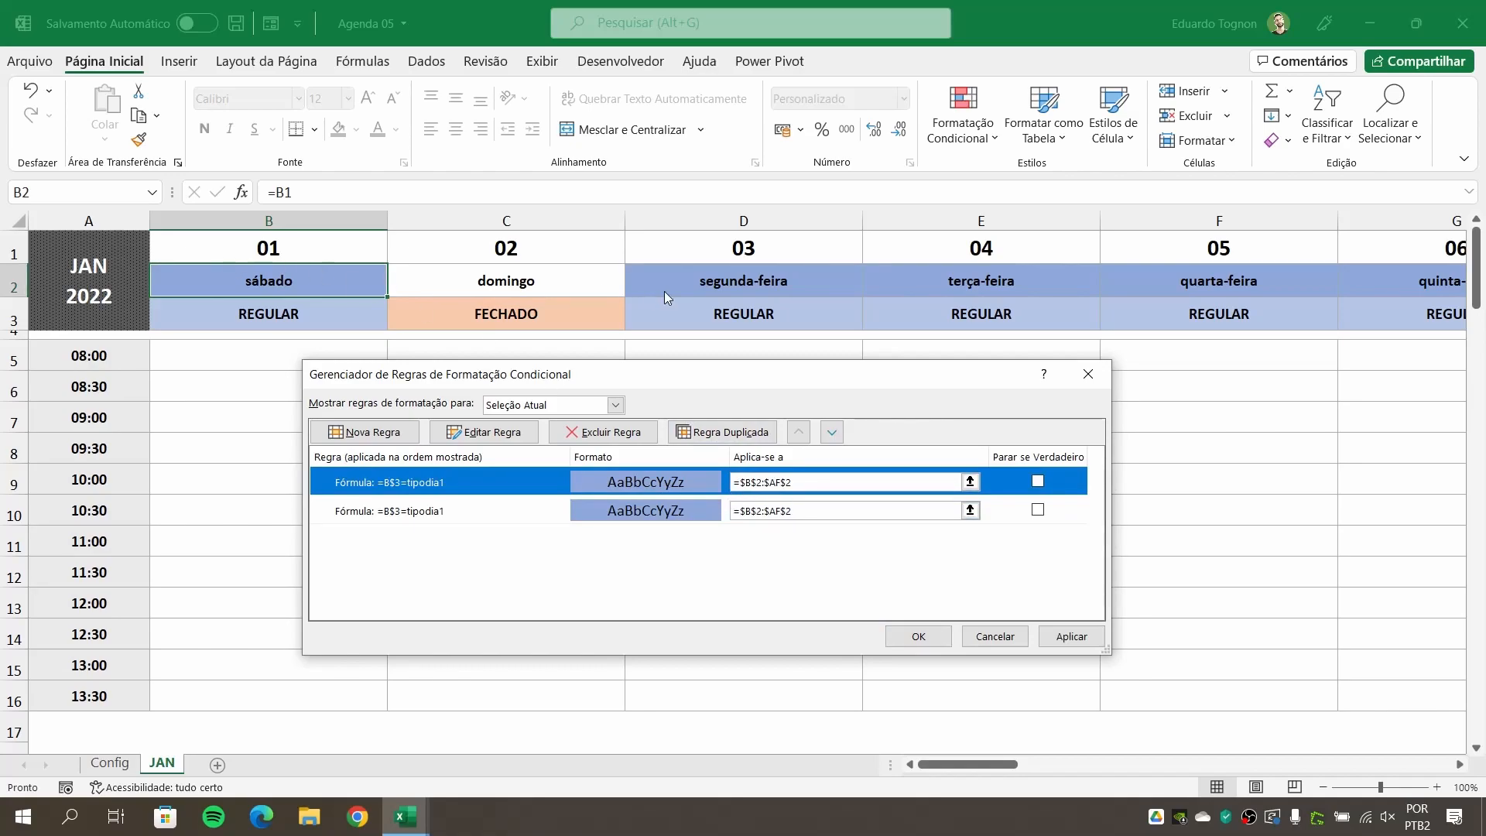
Change the lower copy's formula to =B$3=tipodia2, give it a medium yellow fill and confirm the rules.
click(450, 512)
double_click(449, 509)
click(528, 562)
key(BackSpace)
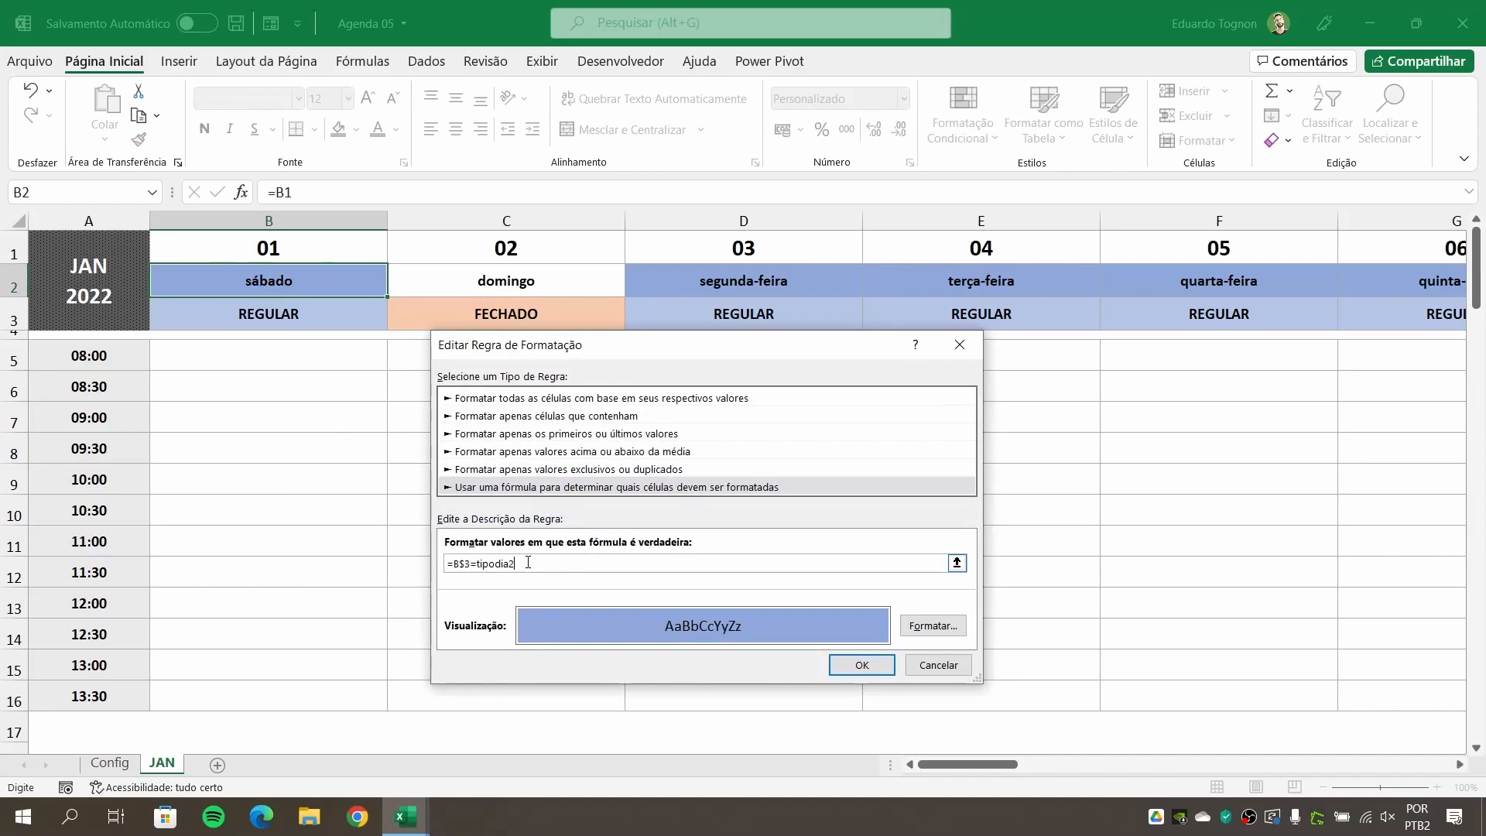
click(926, 627)
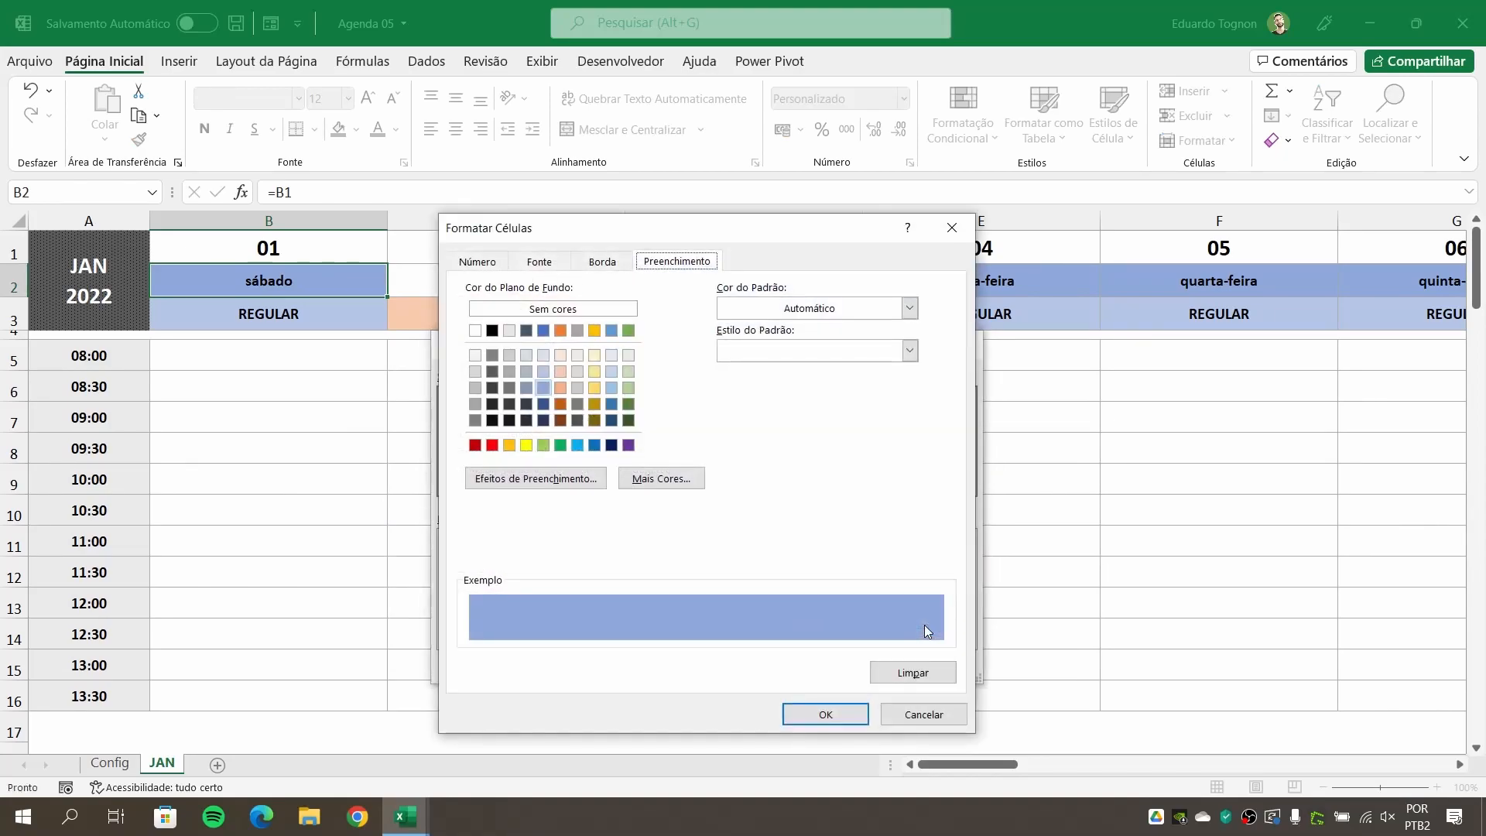
click(594, 387)
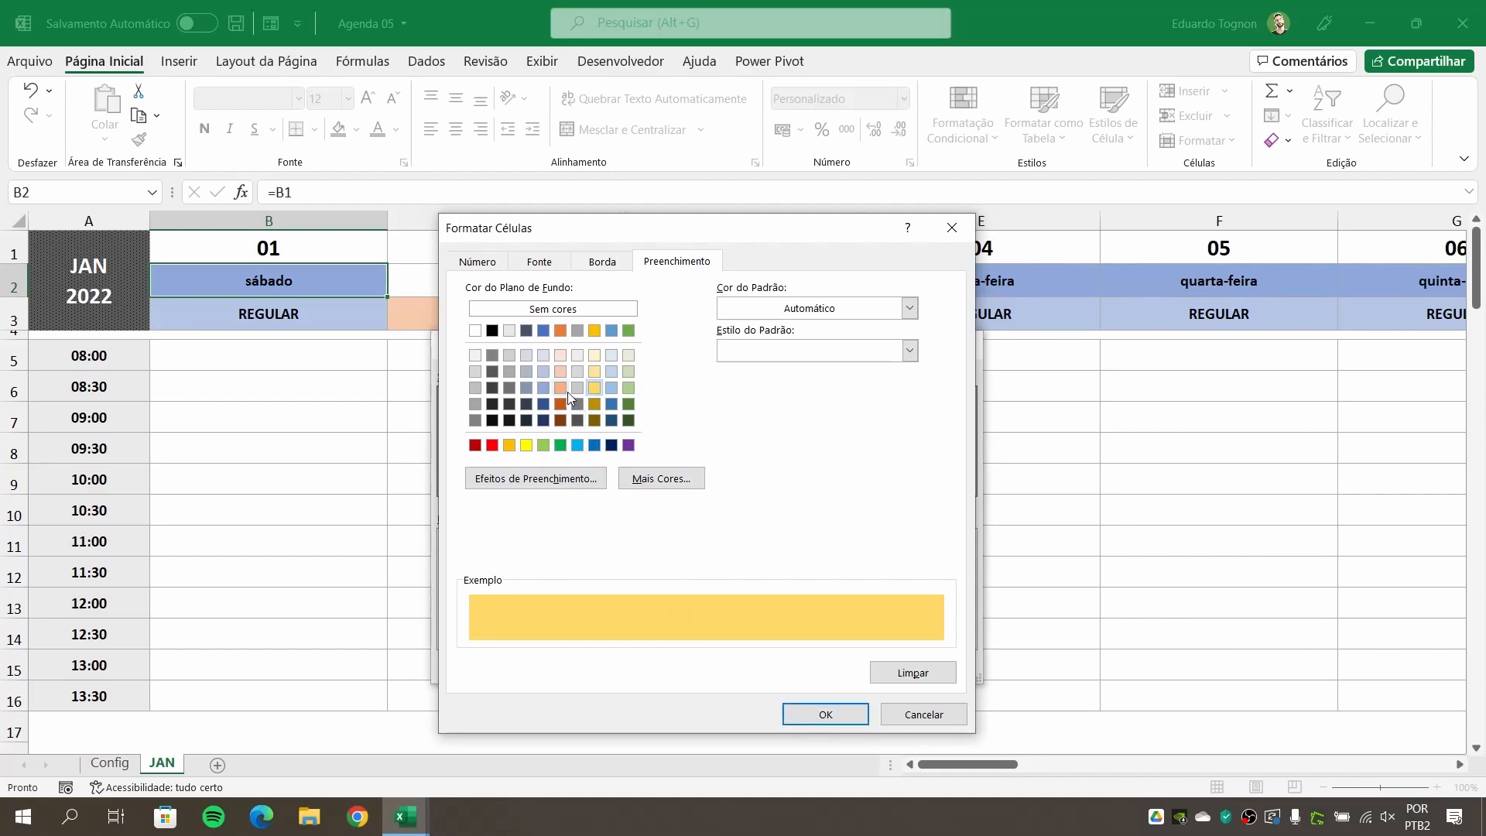
click(831, 716)
click(874, 667)
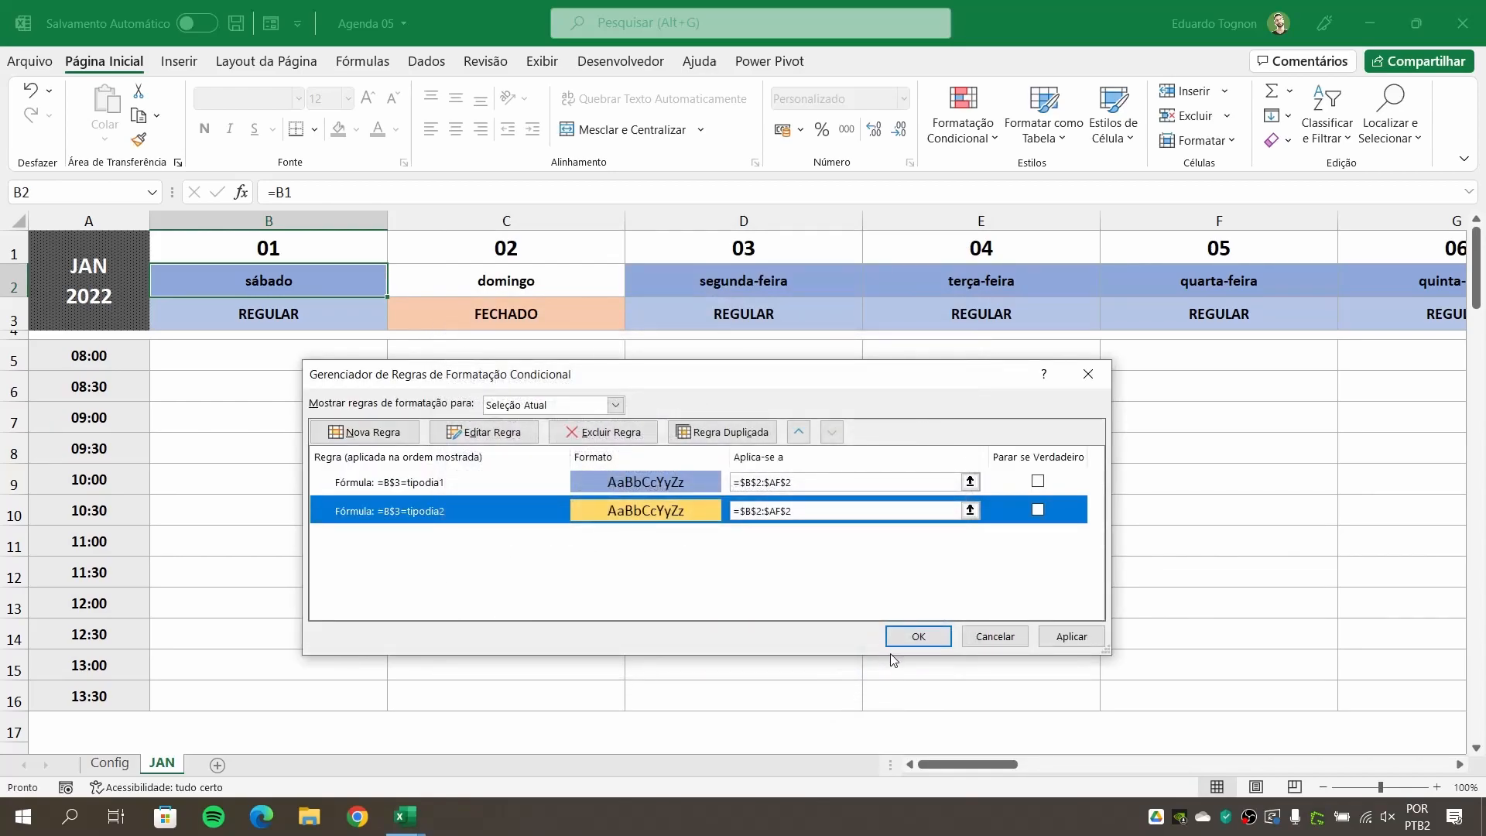
click(913, 636)
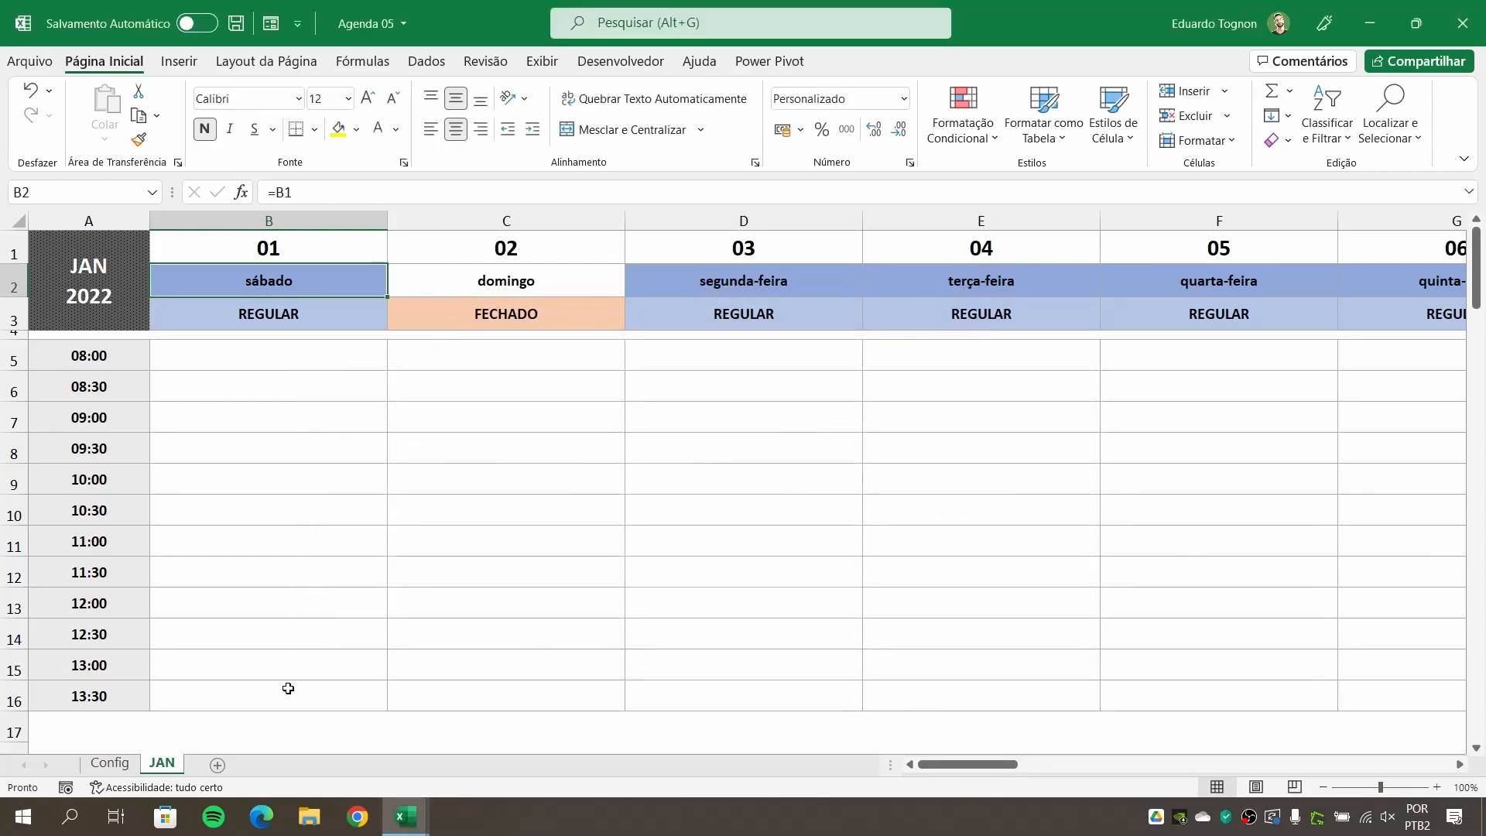
Check which theme colour fills the second FERIADO shade, cell H7, on the Config sheet.
click(109, 762)
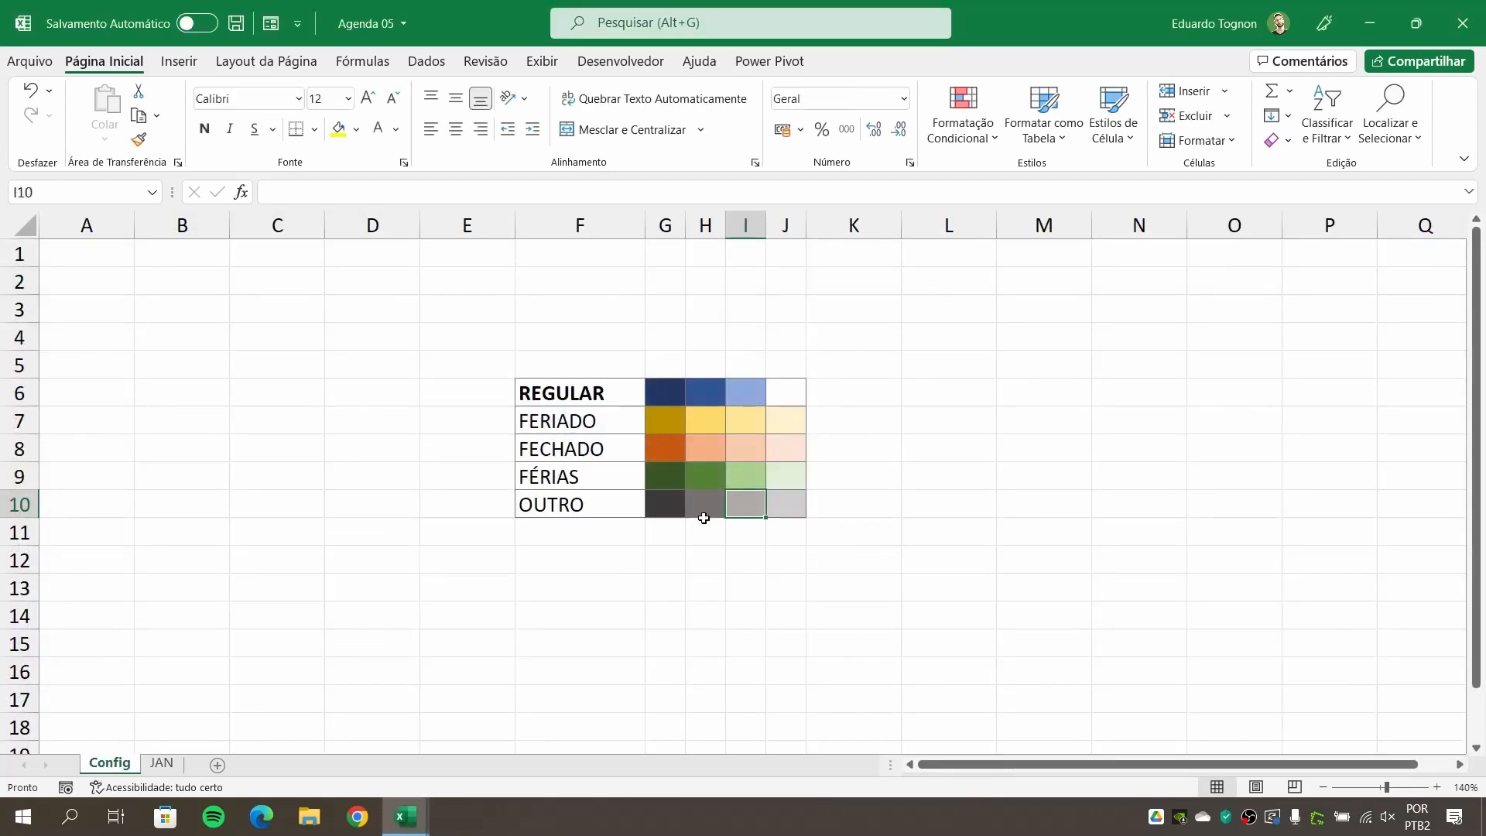
click(702, 428)
click(357, 130)
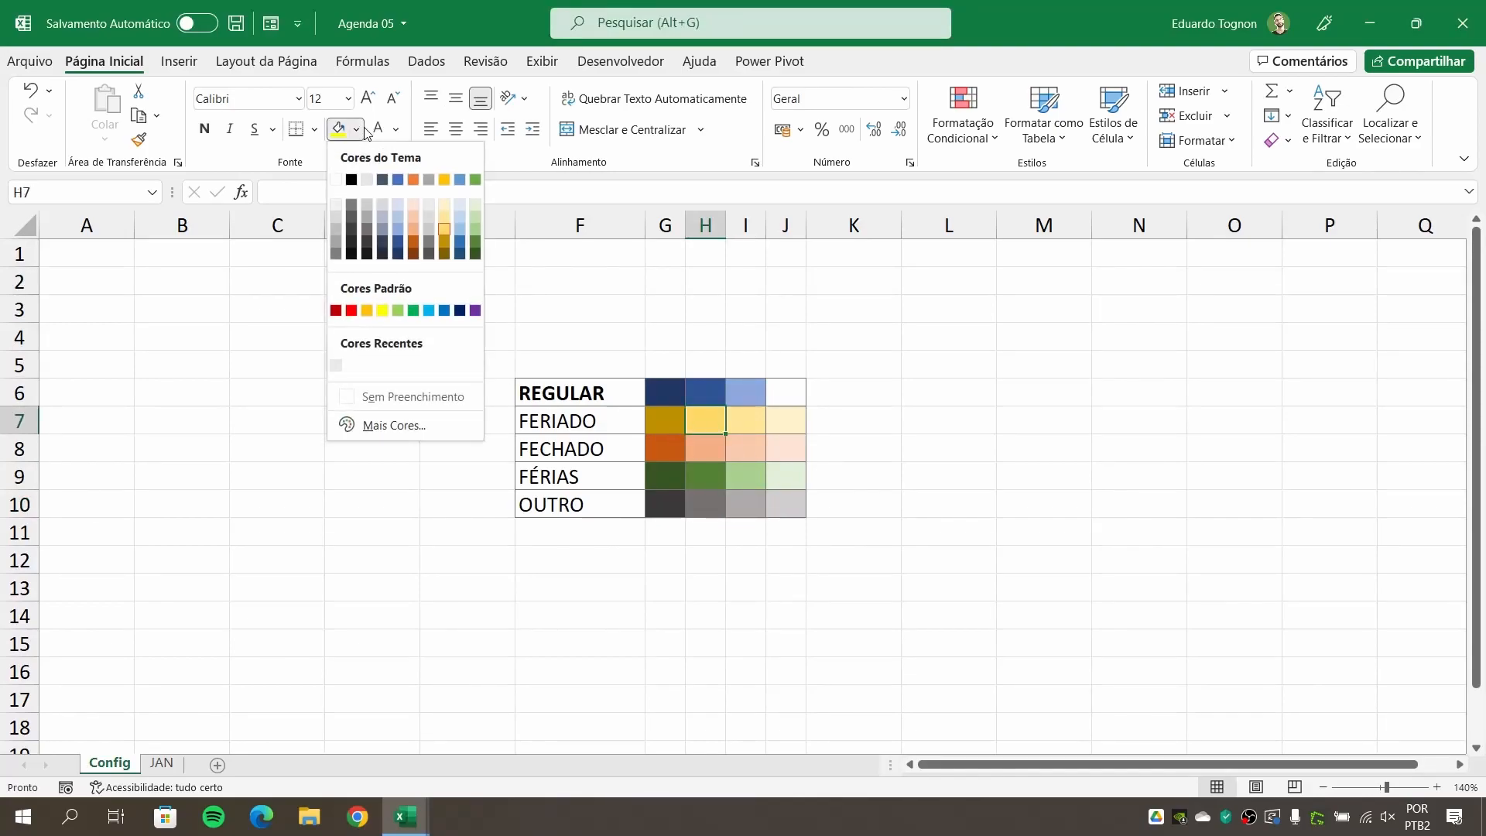
key(Escape)
Set the status of day 01 in cell B3 of the JAN sheet to FERIADO, ending on weekday cell B2.
click(162, 763)
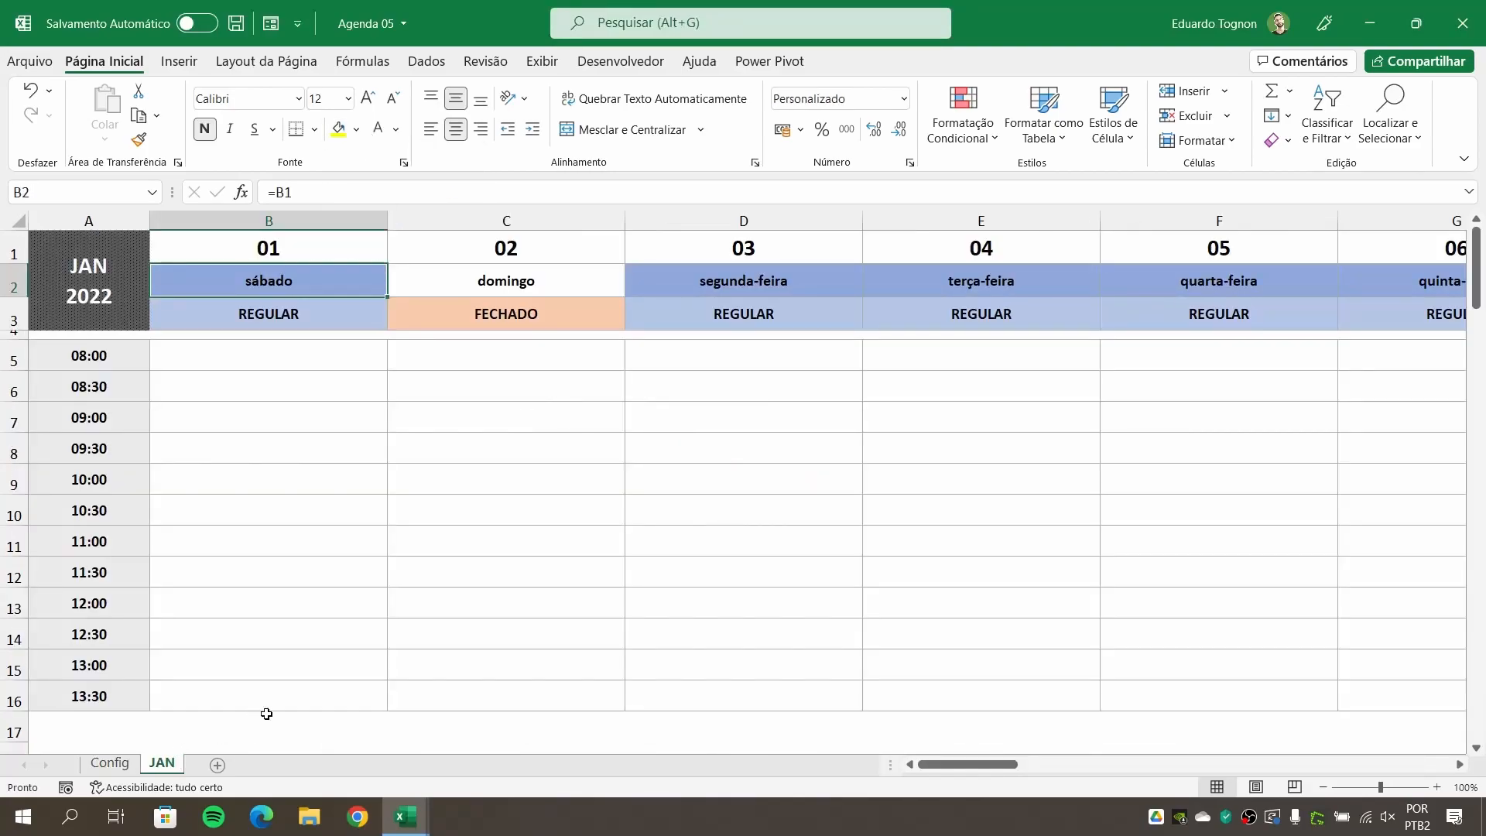
click(279, 314)
click(395, 320)
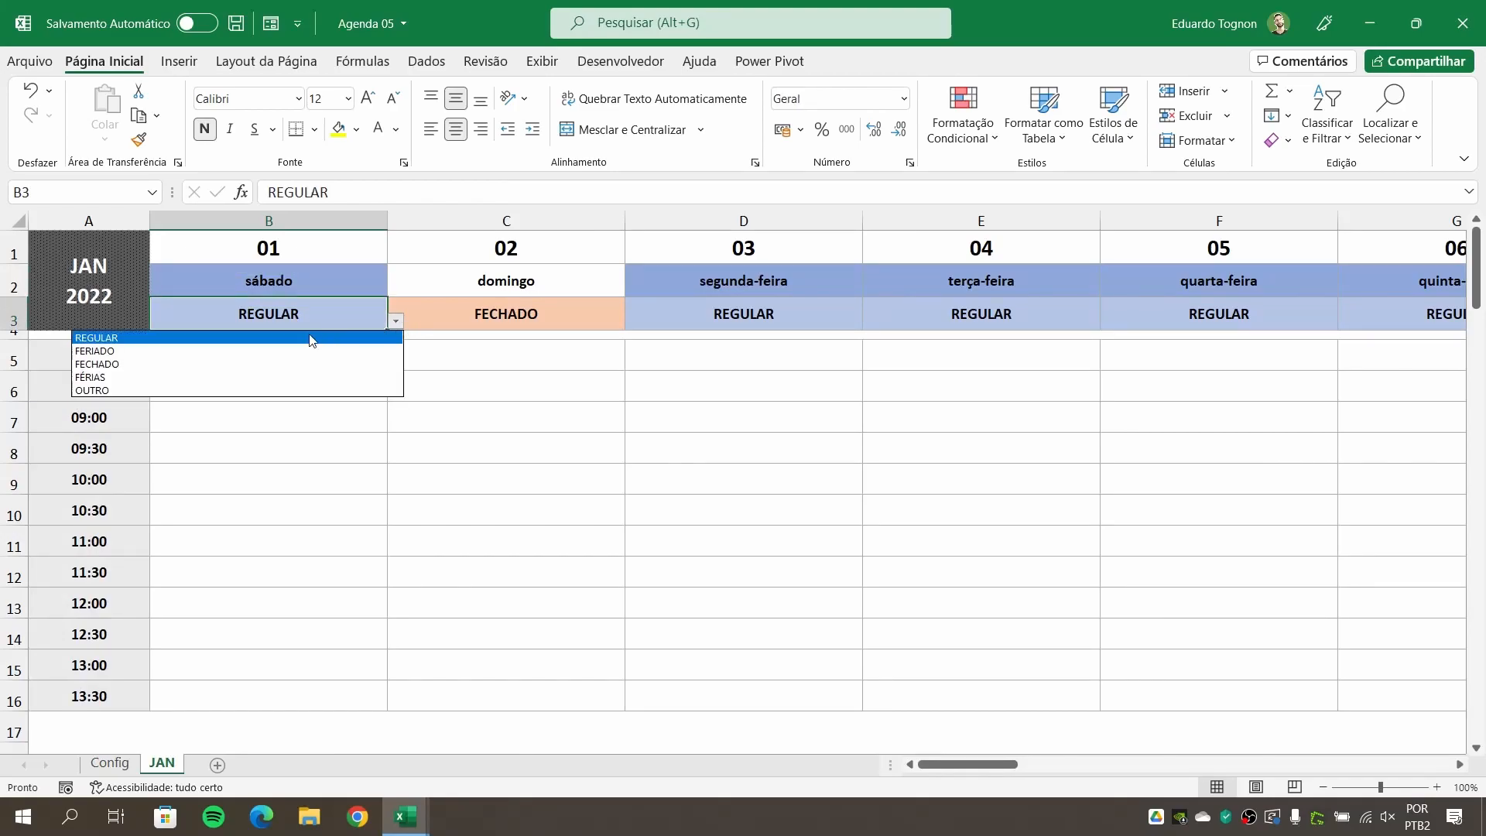
click(129, 351)
click(387, 294)
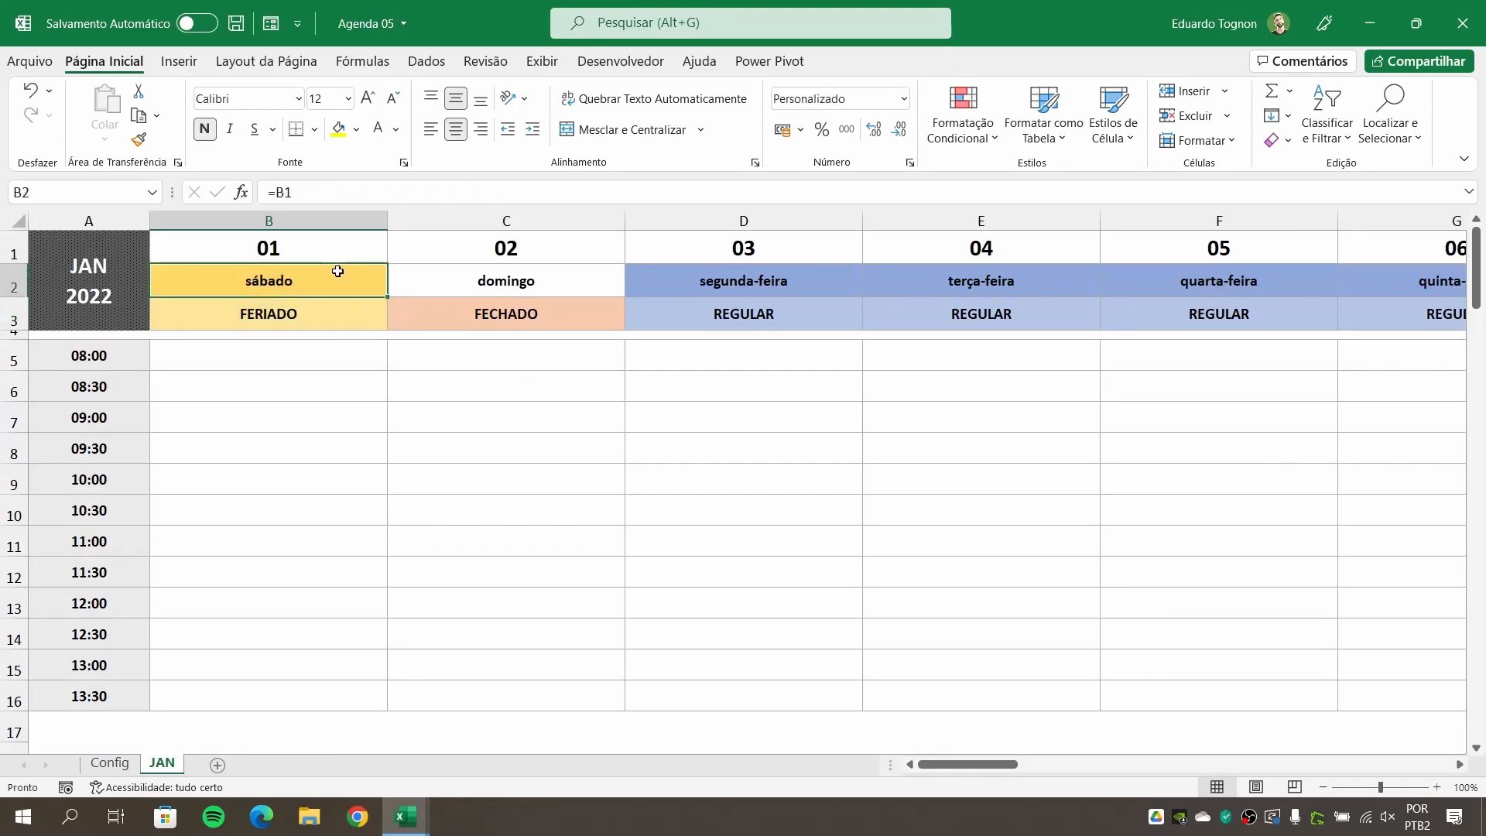
Duplicate the weekday row's tipodia2 rule and move the copy to the end of the rule list.
click(963, 116)
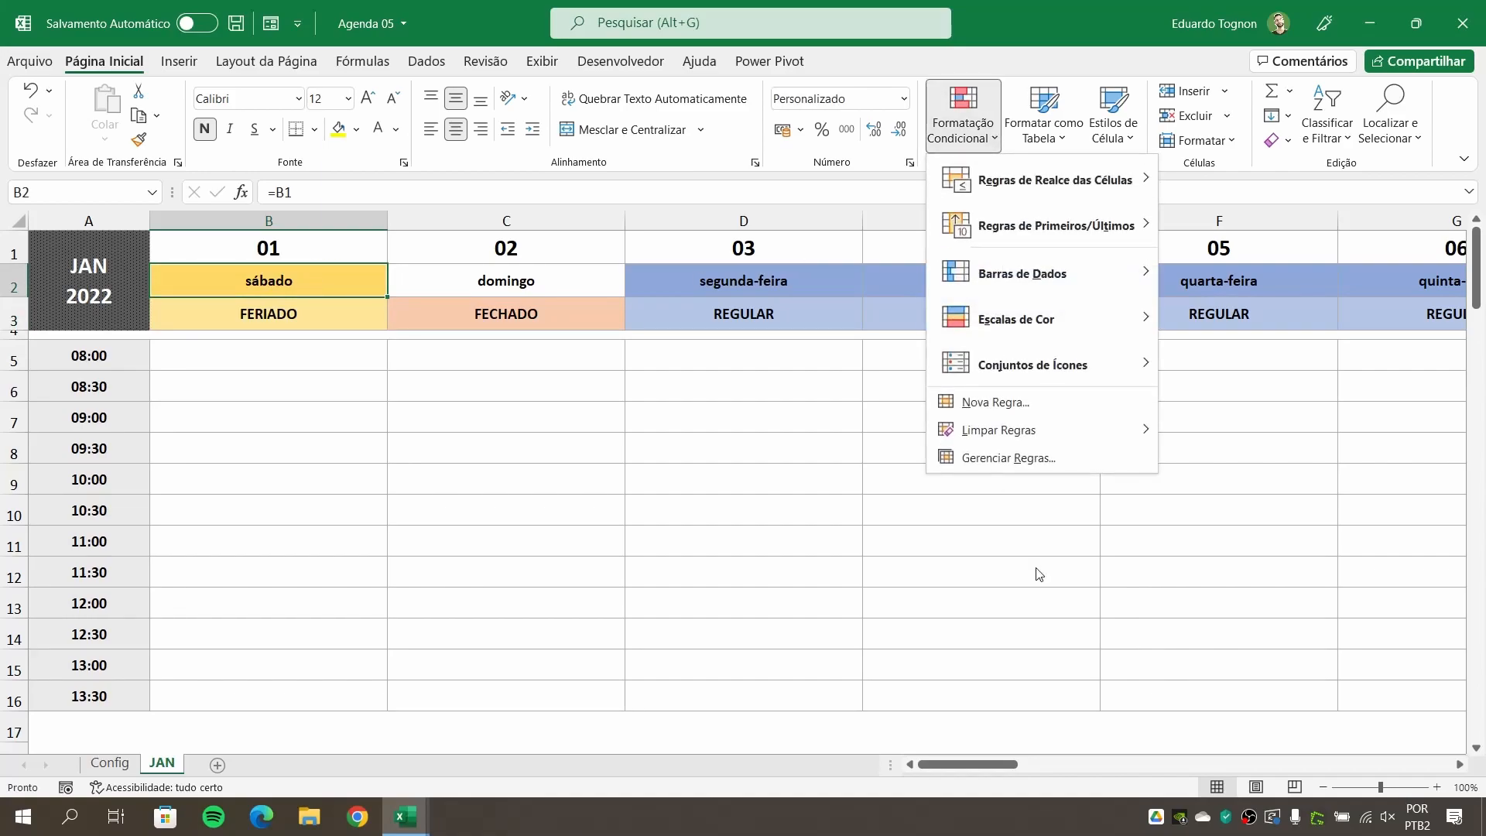
click(1023, 460)
click(412, 525)
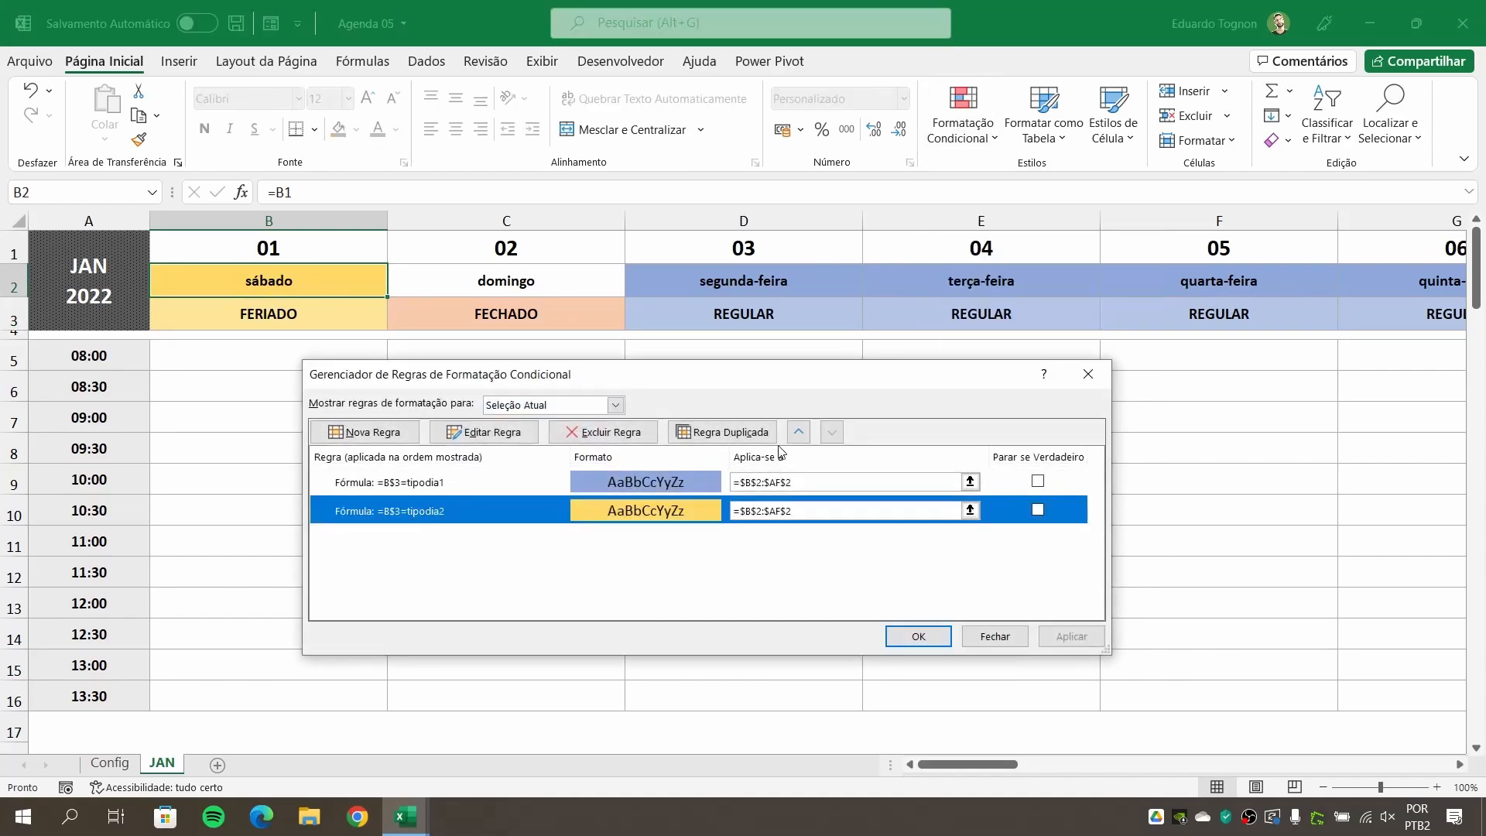
click(740, 431)
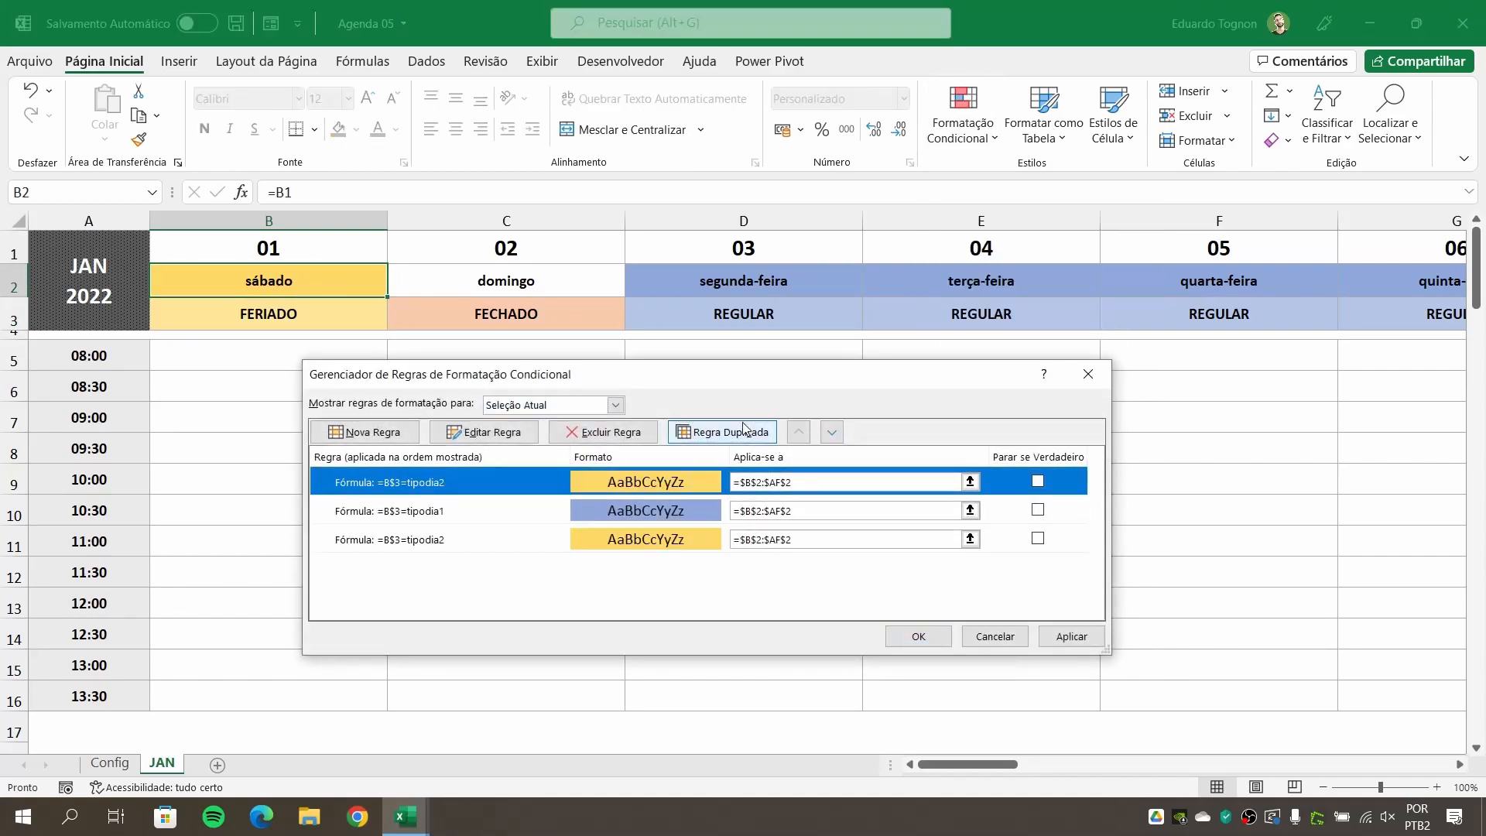
click(839, 432)
click(839, 434)
Change the last rule's formula to =B$3=tipodia3, give it a medium orange fill and confirm the rules.
double_click(439, 539)
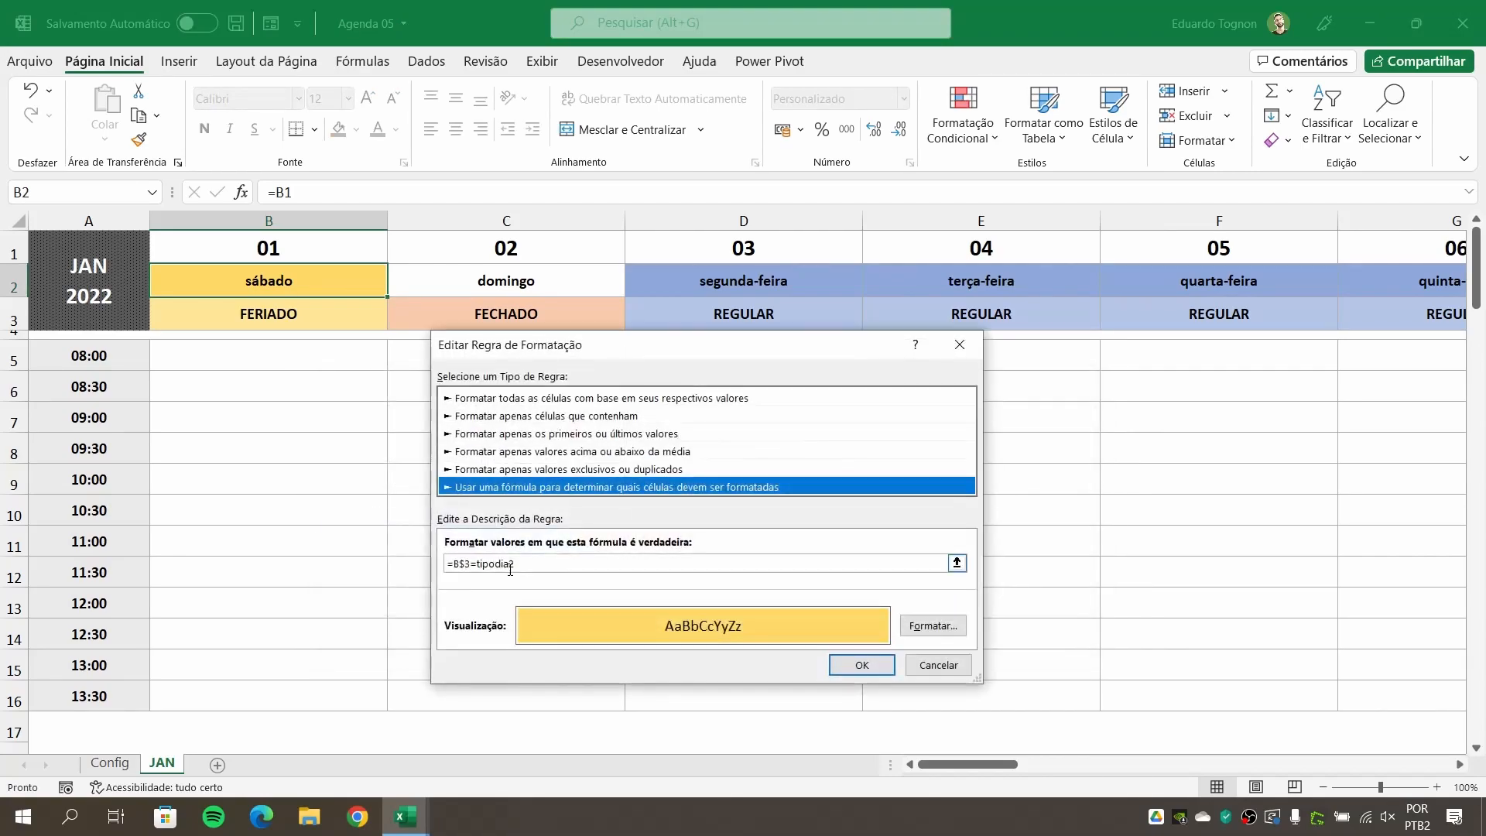
click(528, 564)
key(BackSpace)
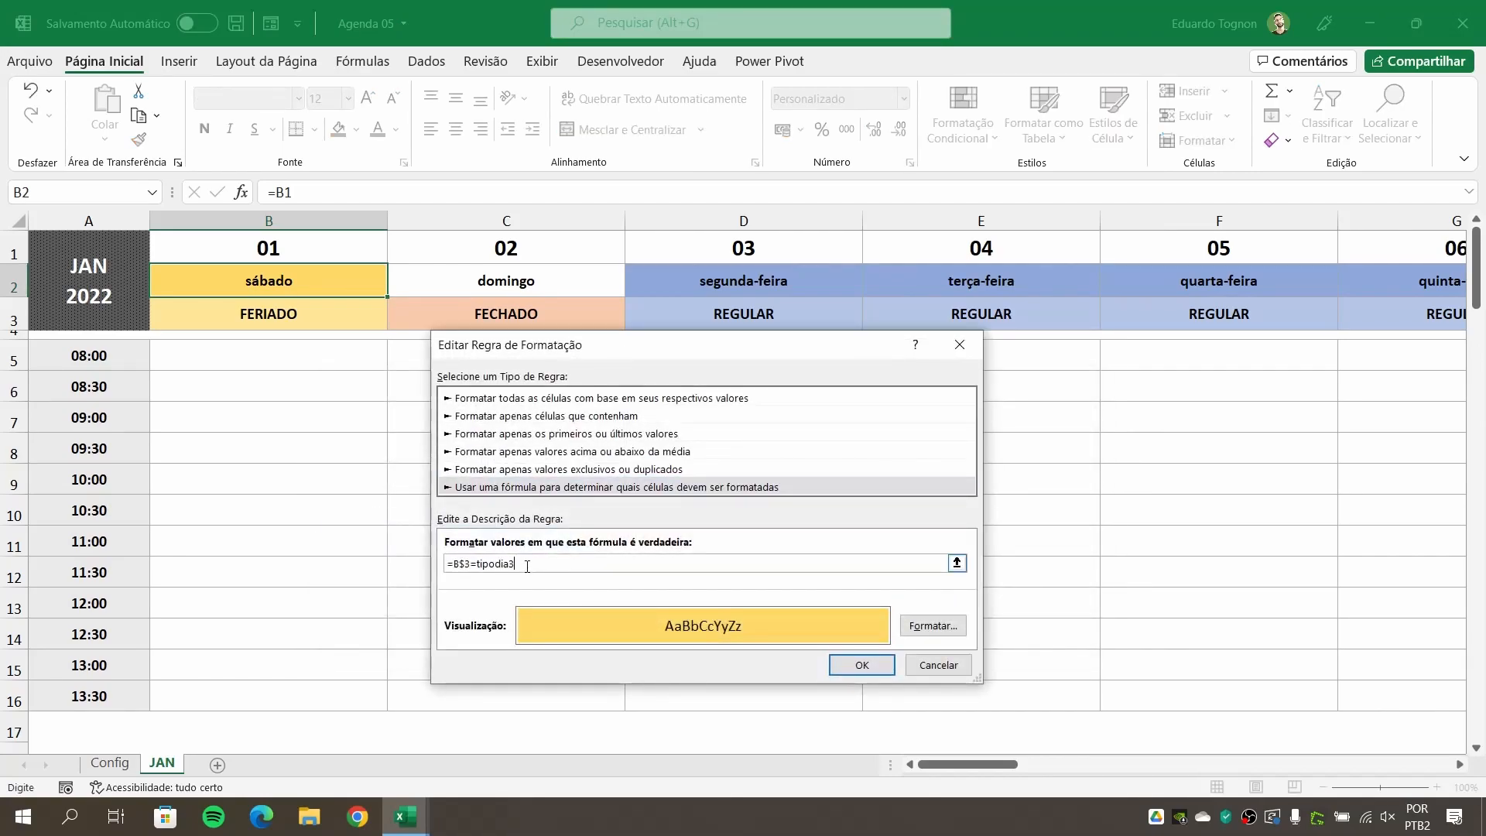
click(933, 625)
click(562, 386)
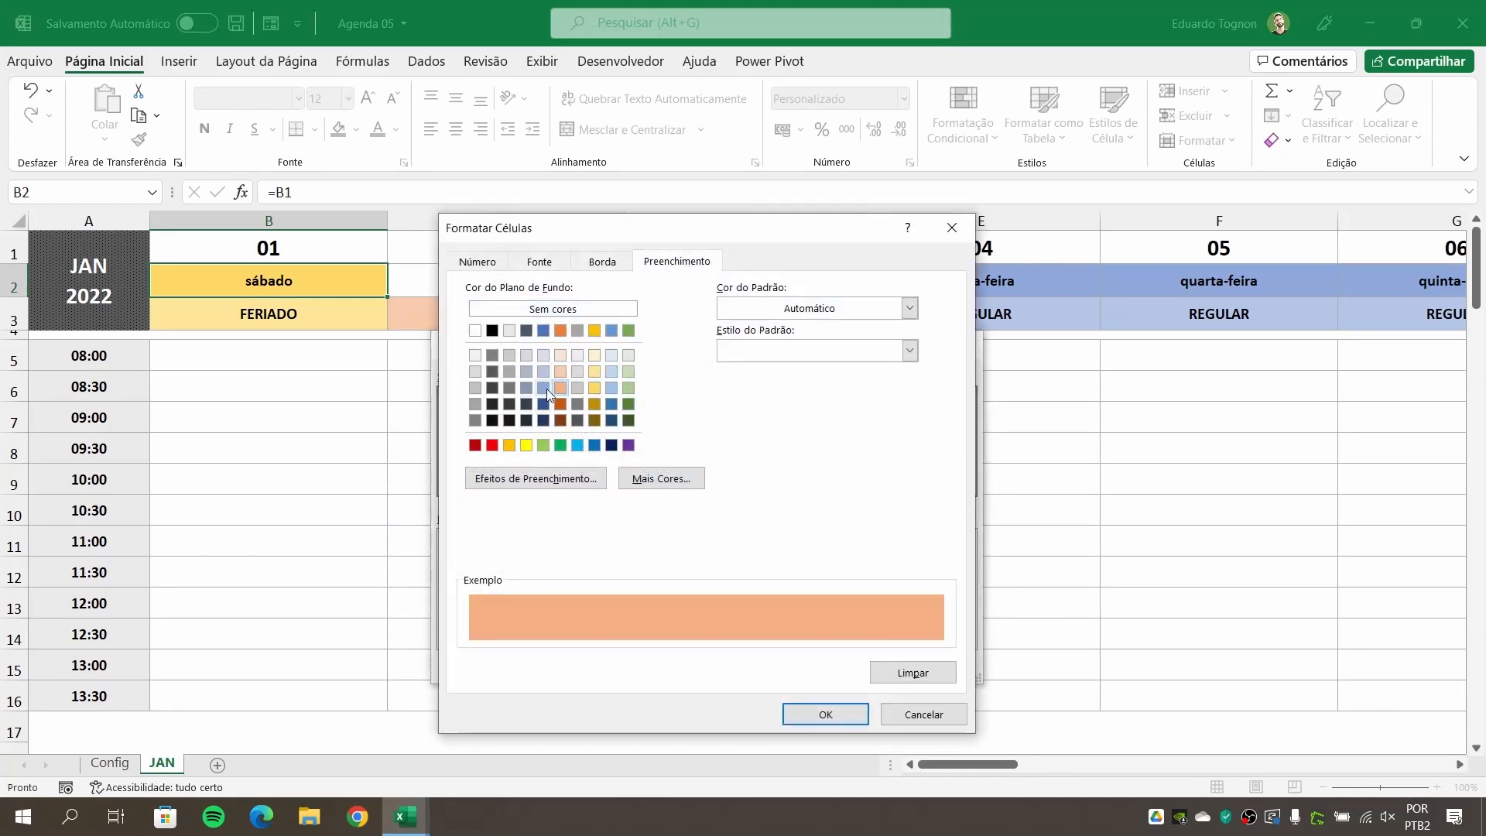
click(825, 713)
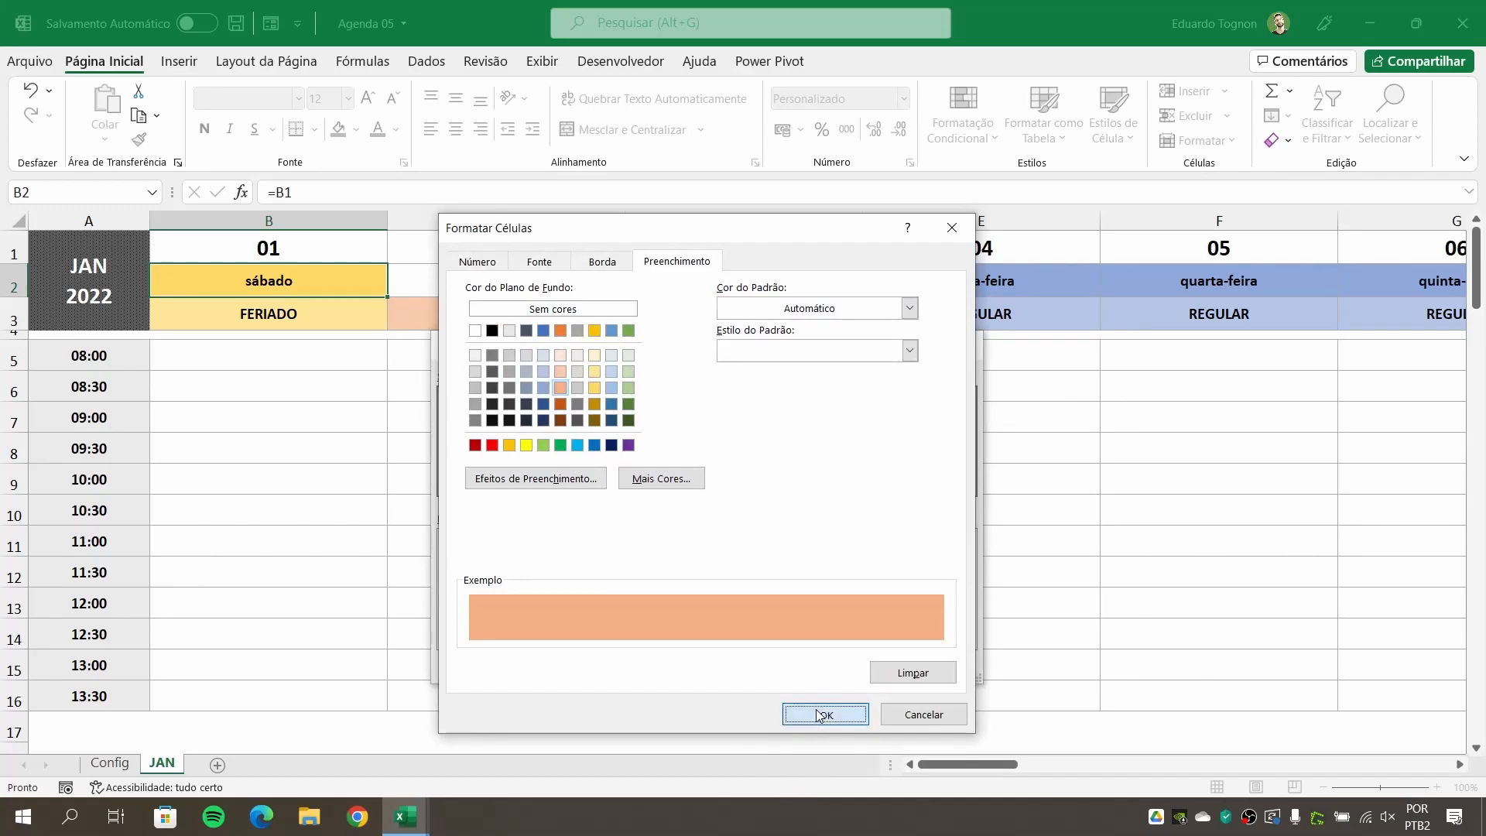
click(867, 666)
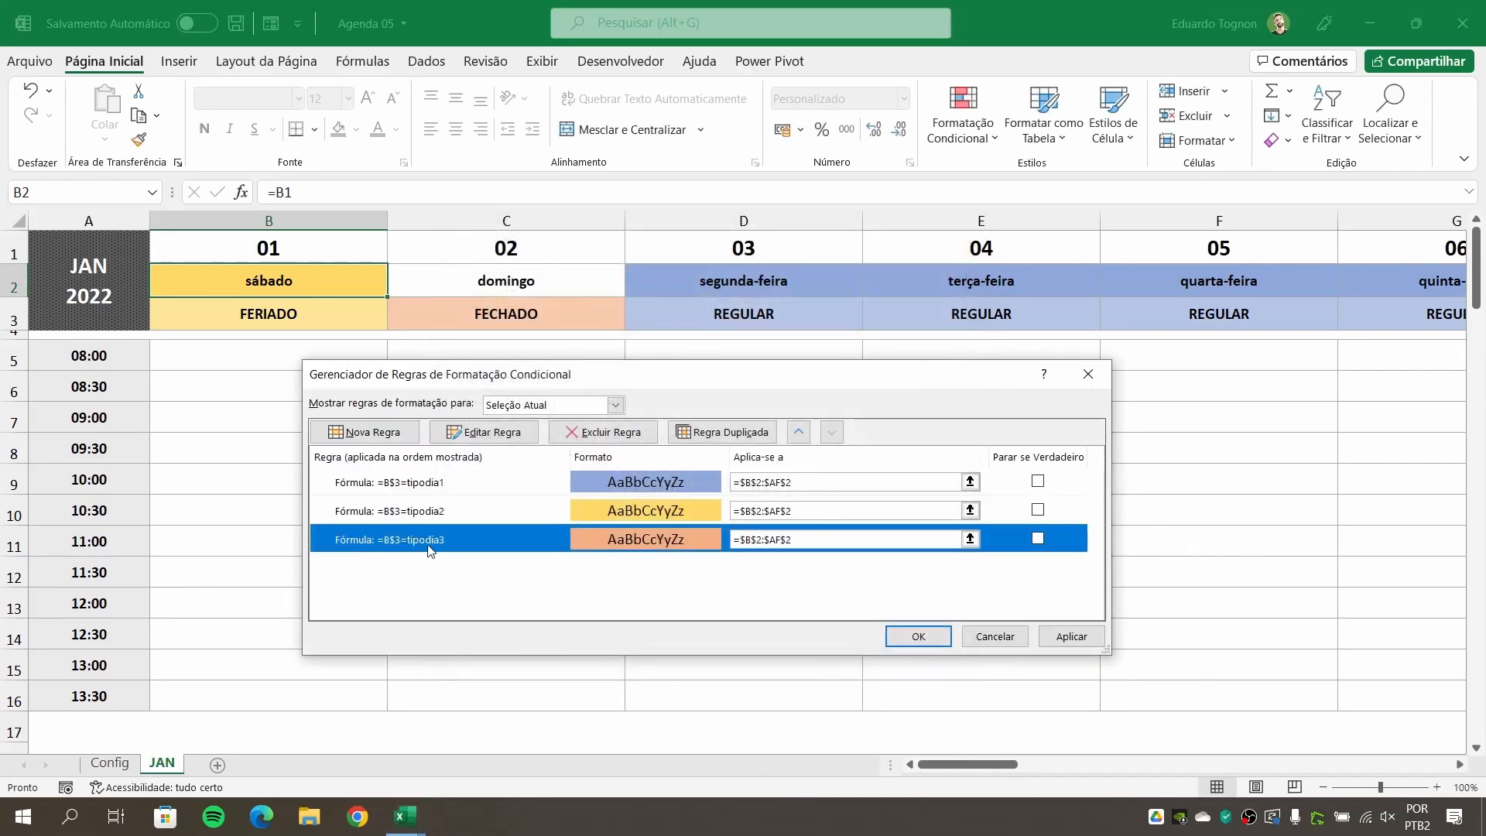
click(918, 636)
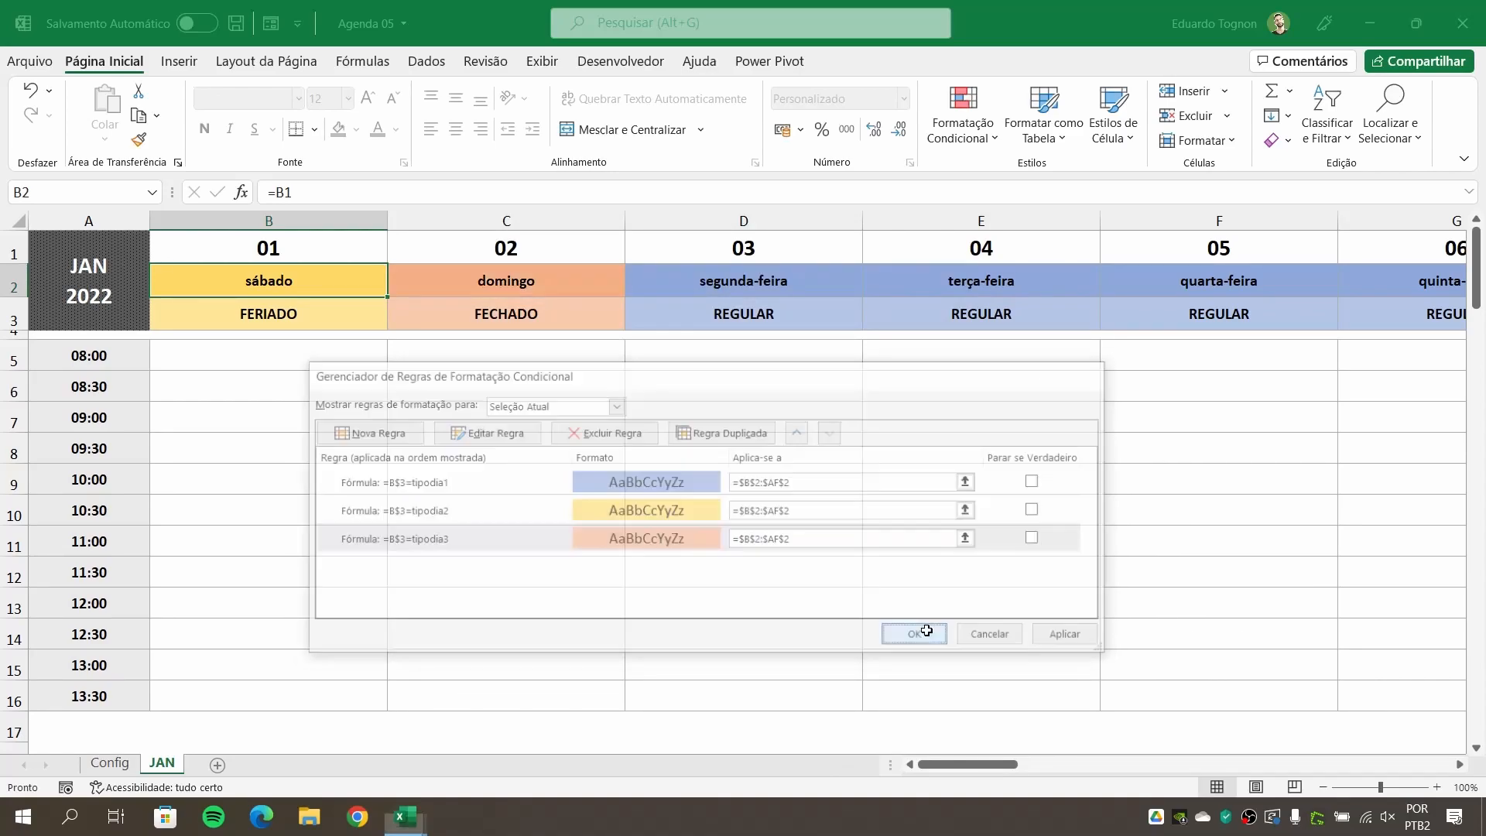
Set the status of day 03 in cell D3 to FÉRIAS.
click(471, 301)
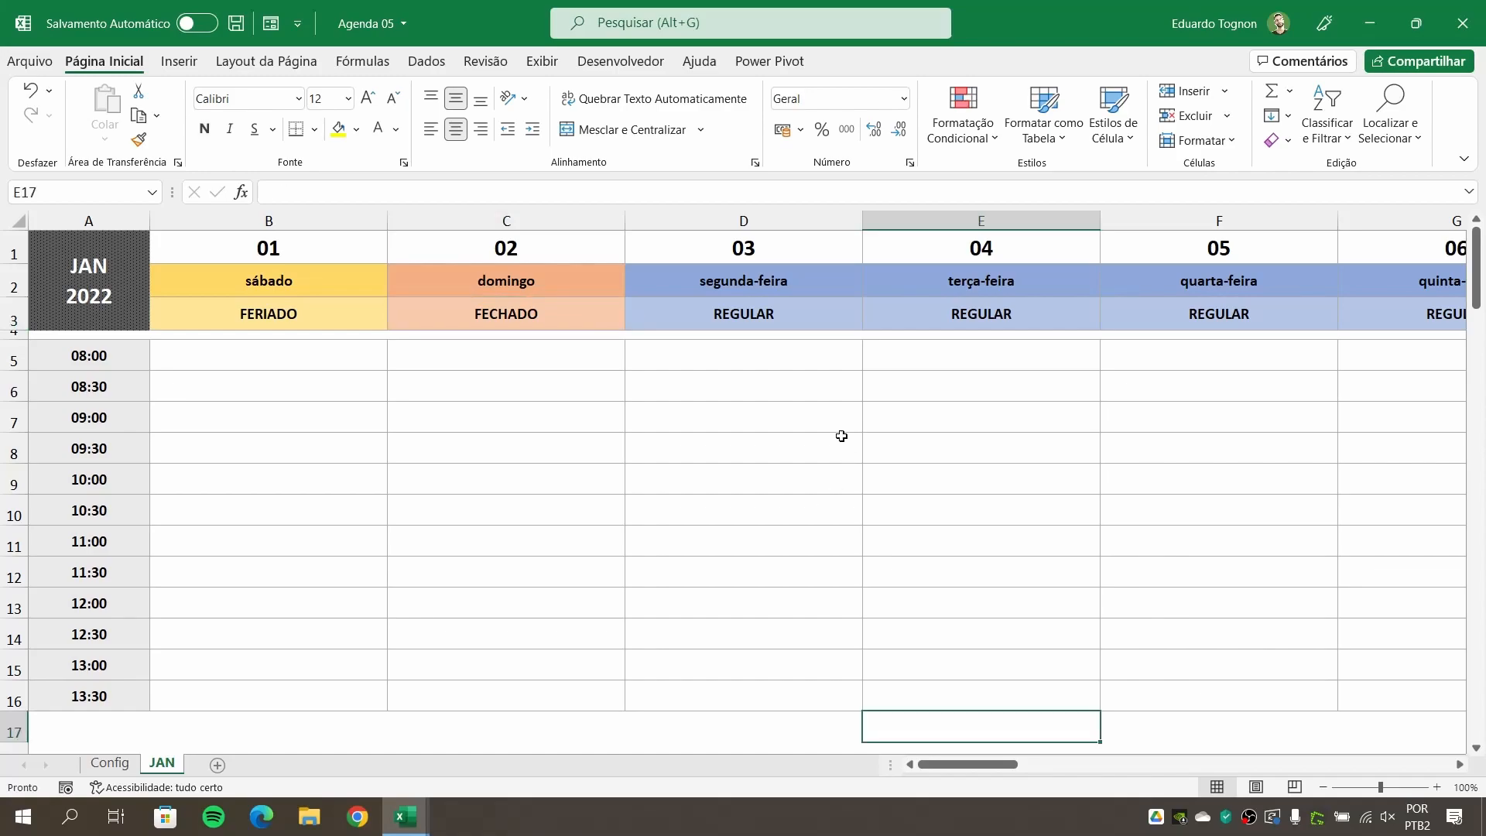
click(787, 335)
click(818, 319)
click(872, 325)
click(660, 380)
Set the status of day 04 in cell E3 to OUTRO.
click(976, 316)
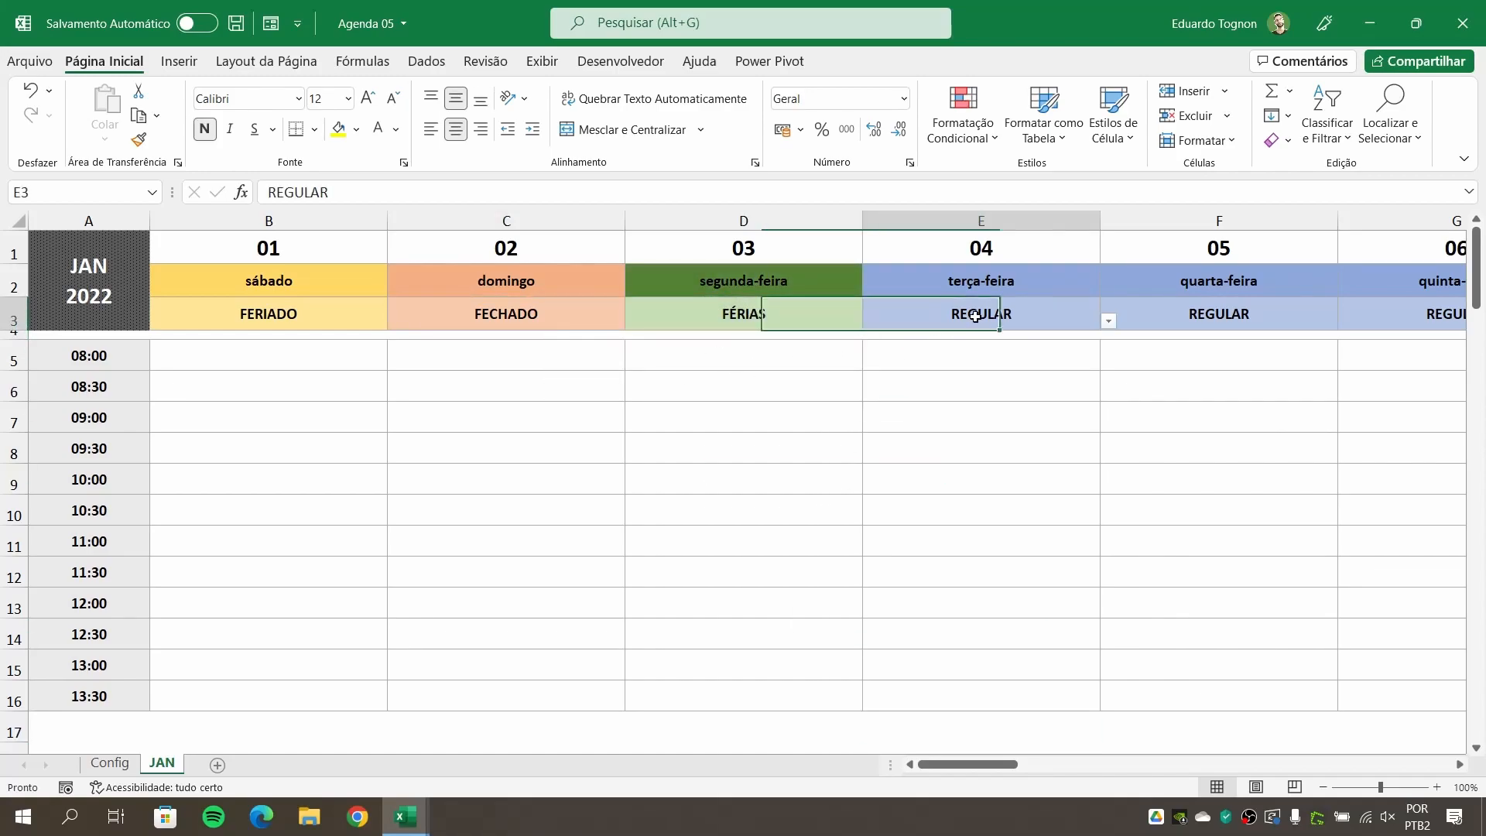
click(1107, 321)
click(839, 392)
click(977, 463)
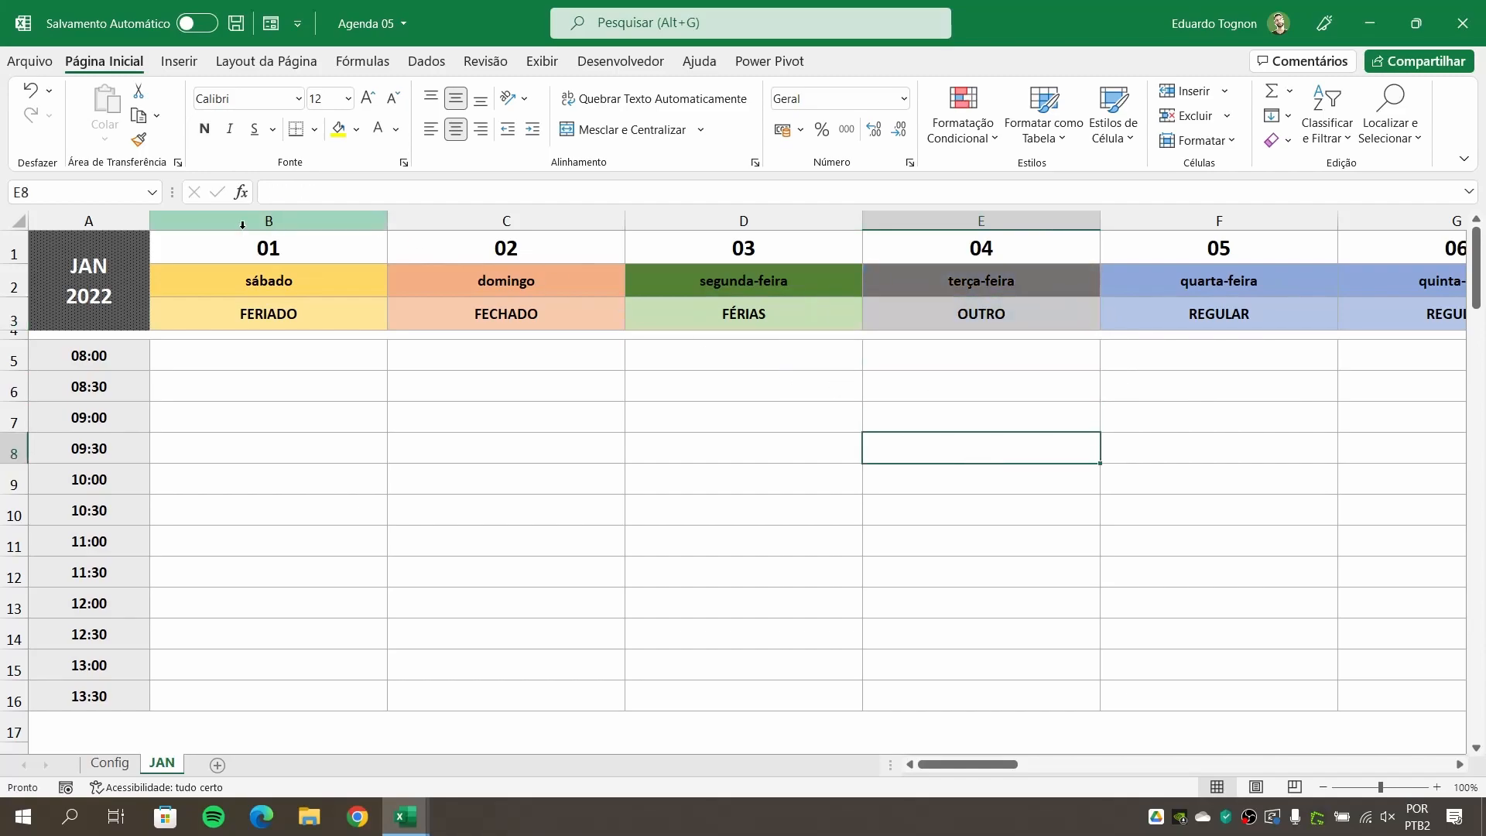
Open the conditional formatting rules for weekday cell B2 and duplicate the tipodia1 rule.
click(278, 275)
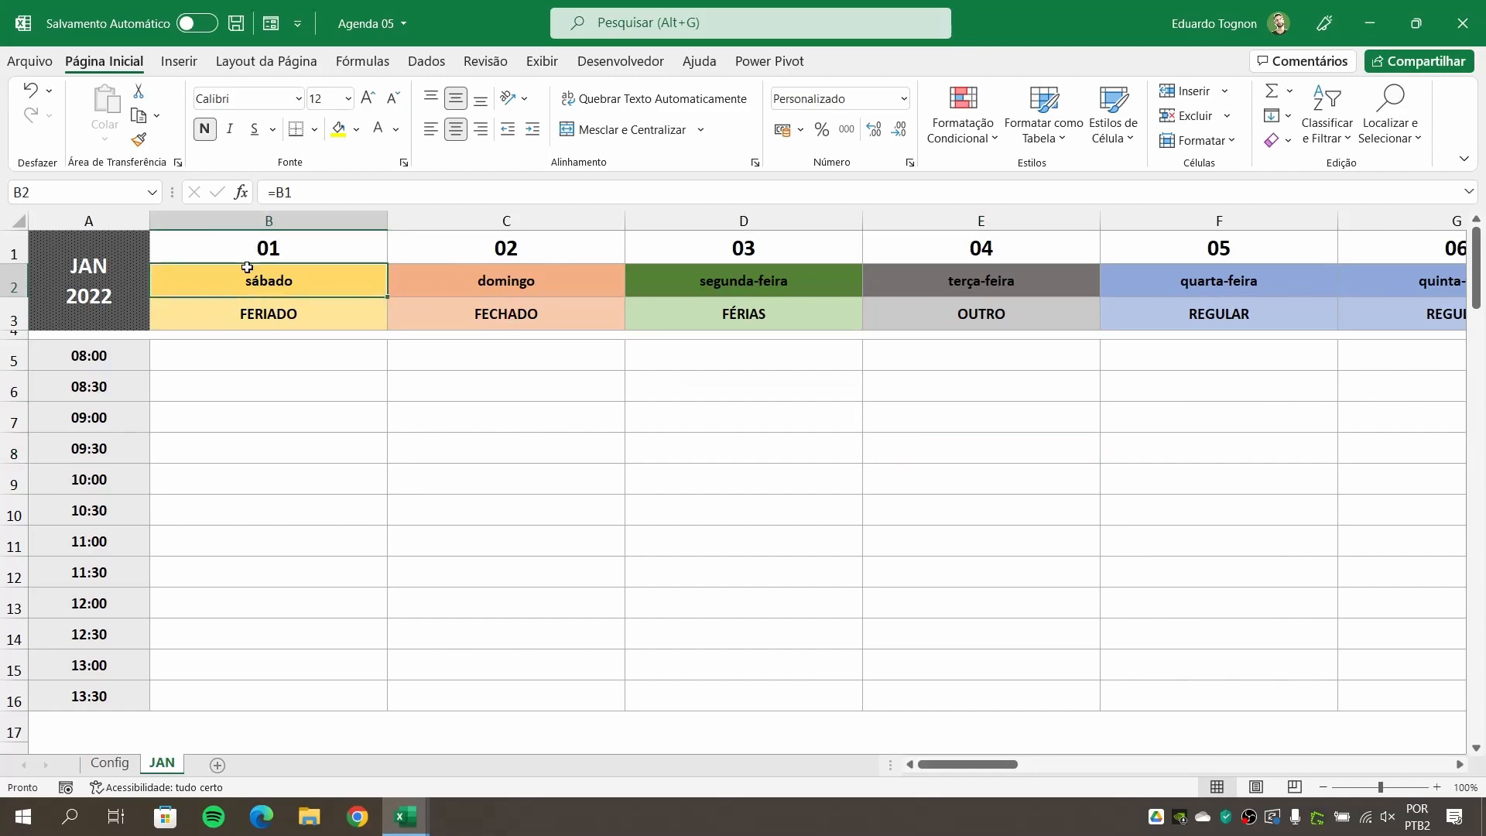
click(964, 123)
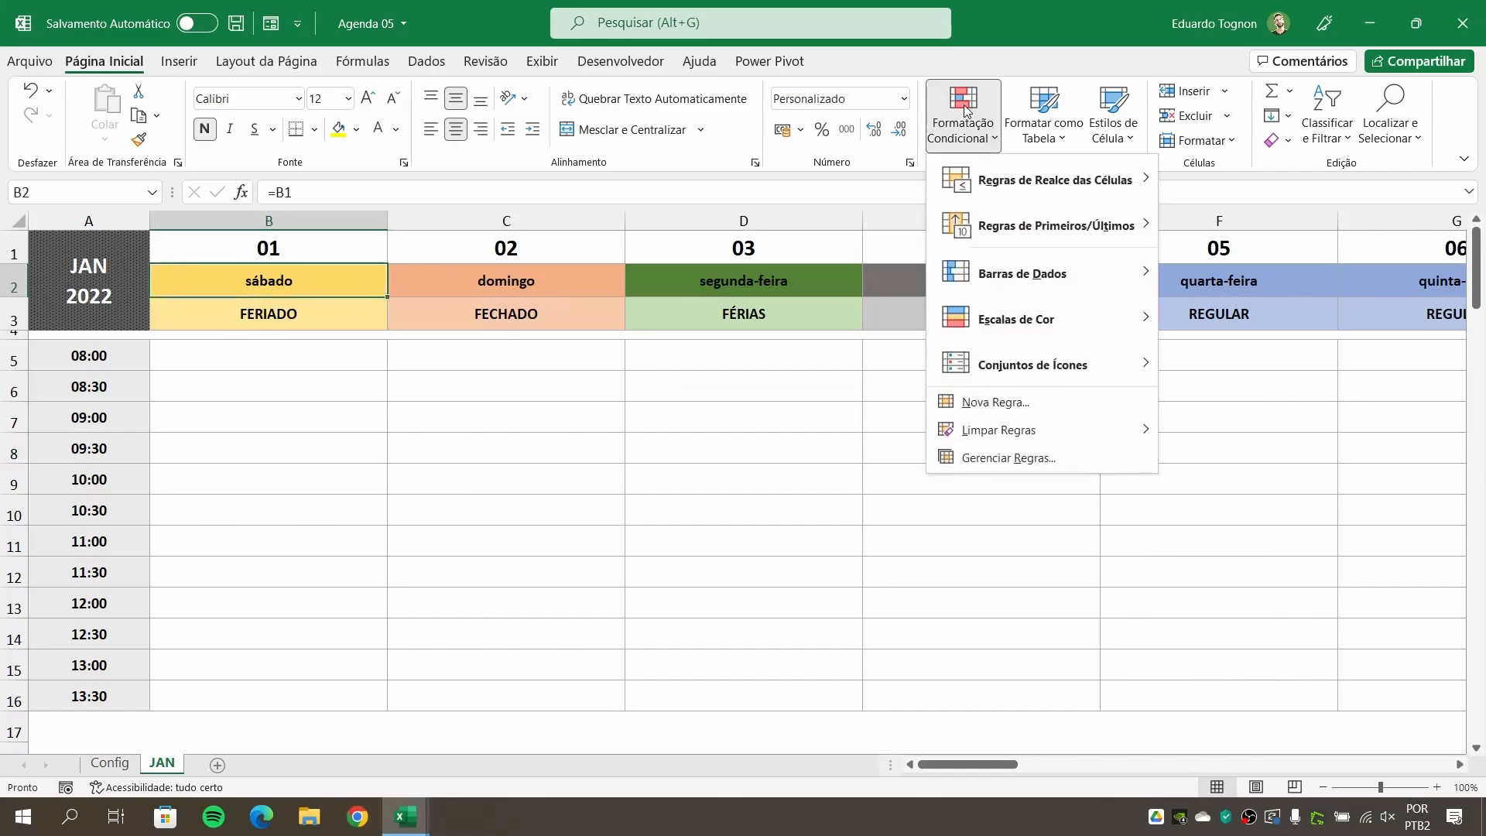
click(1006, 457)
click(410, 487)
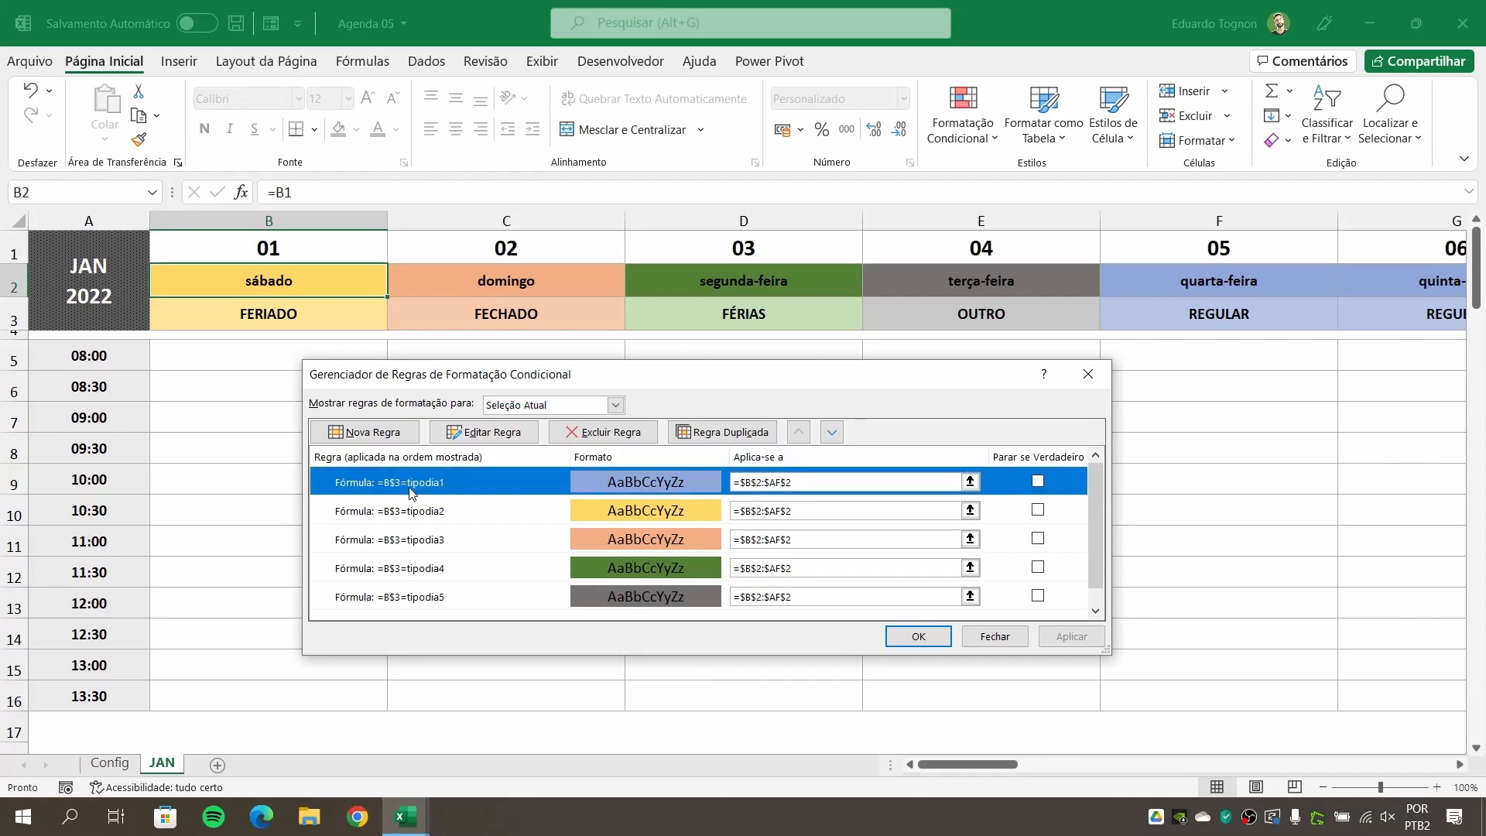
click(723, 432)
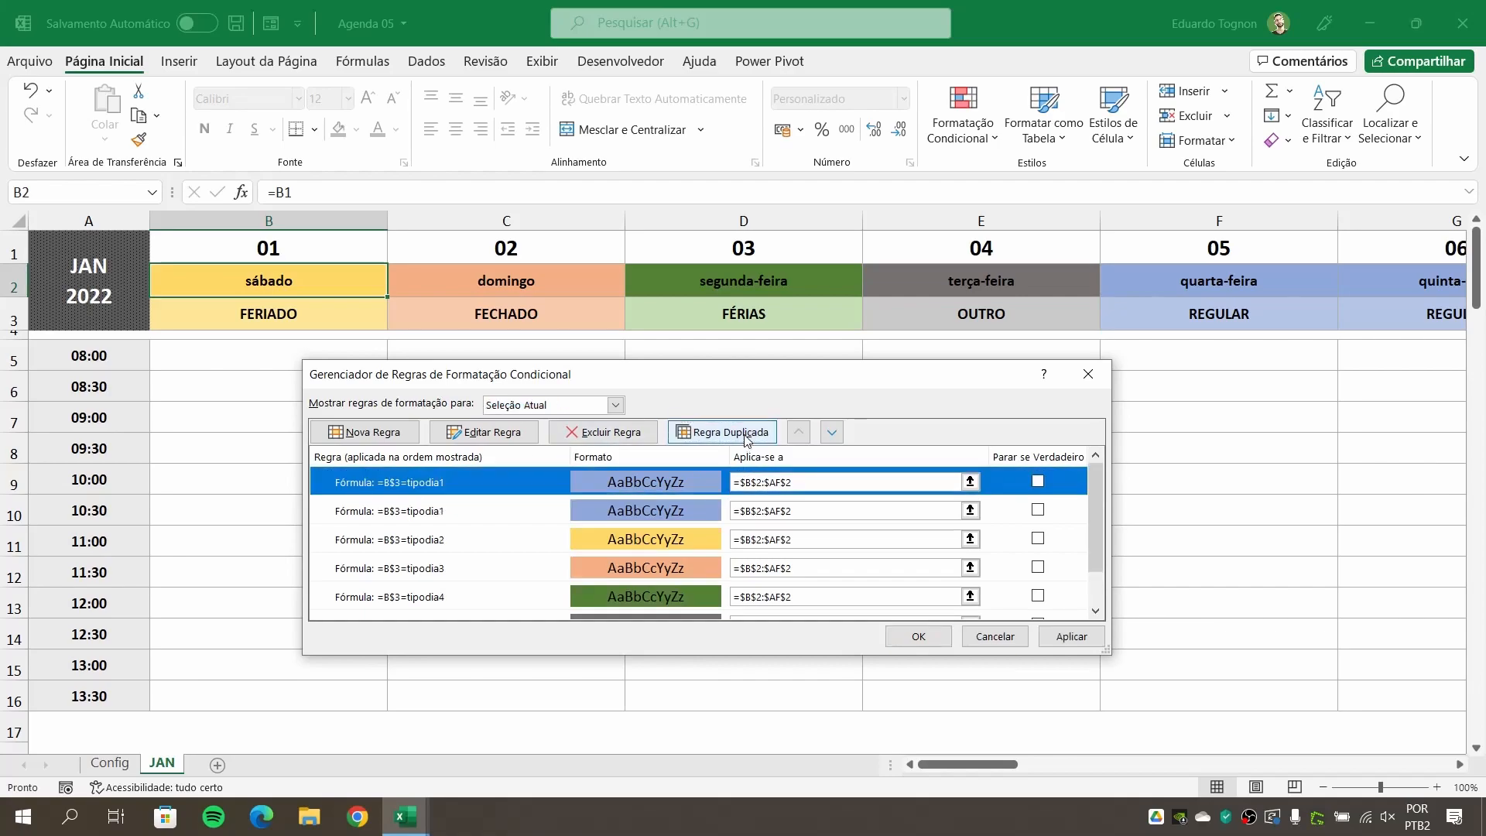
Give the first duplicated tipodia1 rule the darkest blue theme fill.
scroll(448, 518, down, 1)
scroll(447, 517, up, 1)
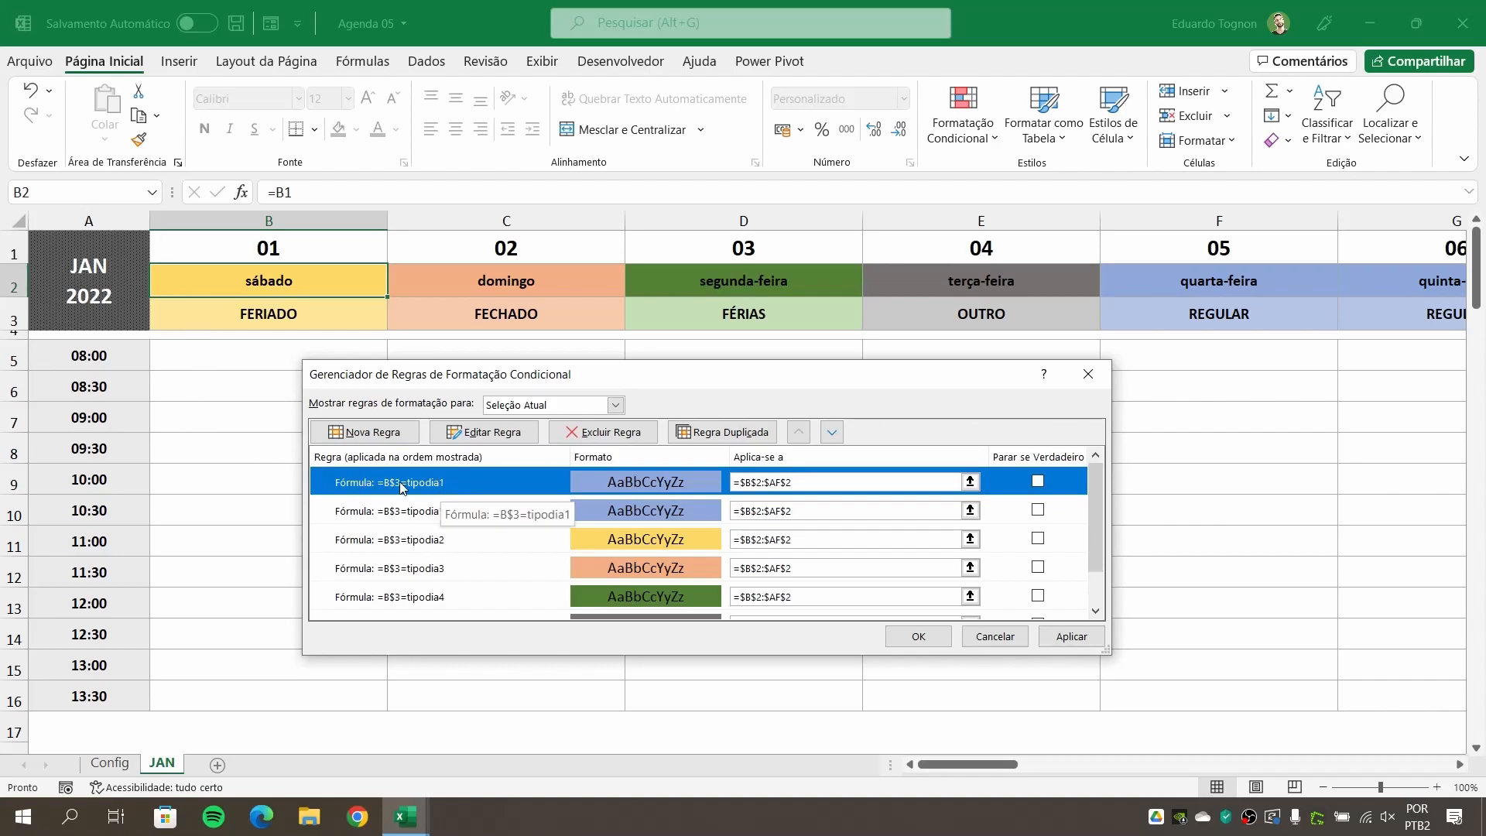
double_click(493, 477)
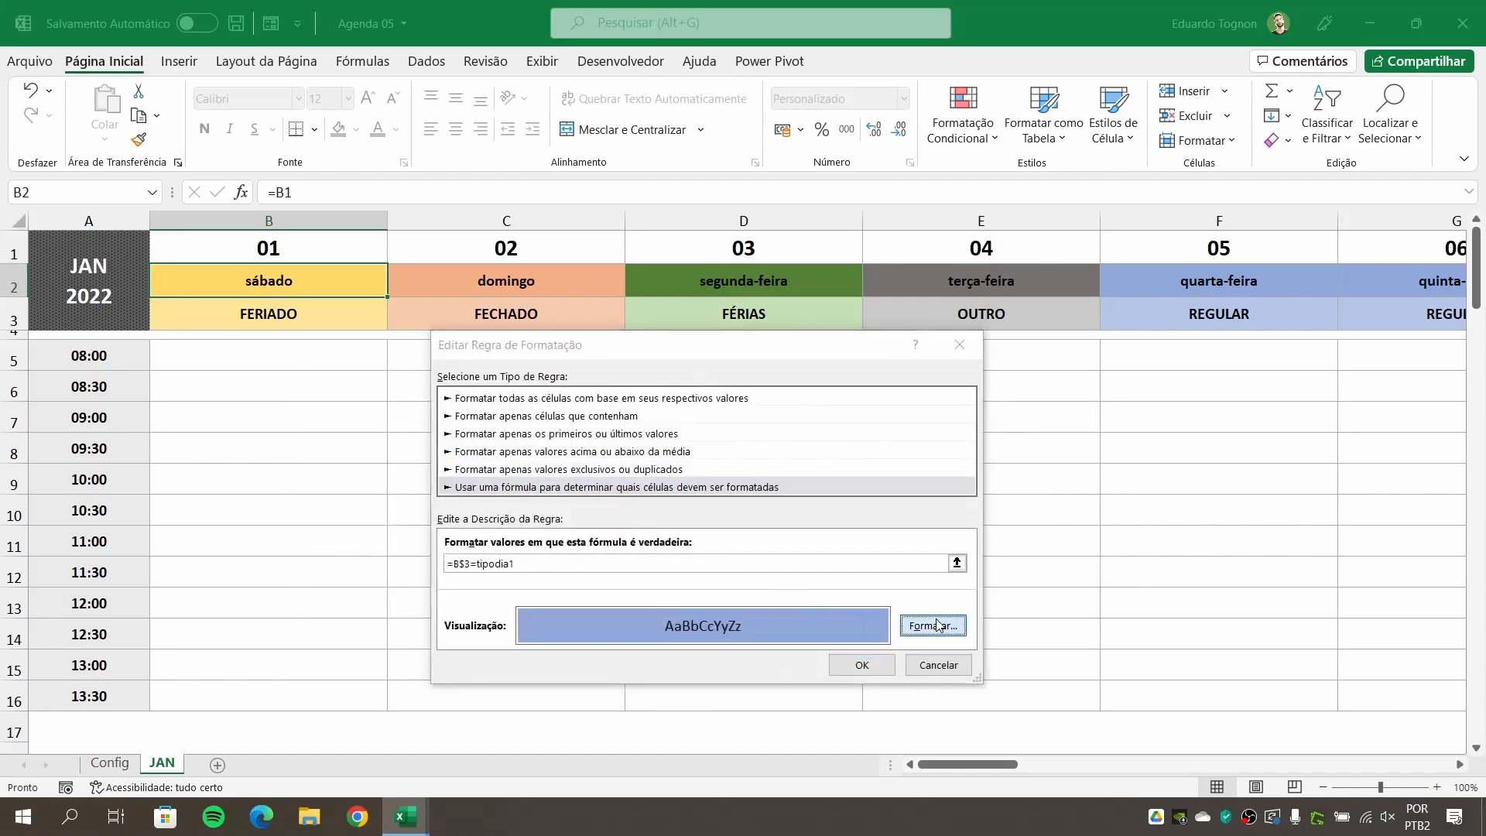
click(936, 625)
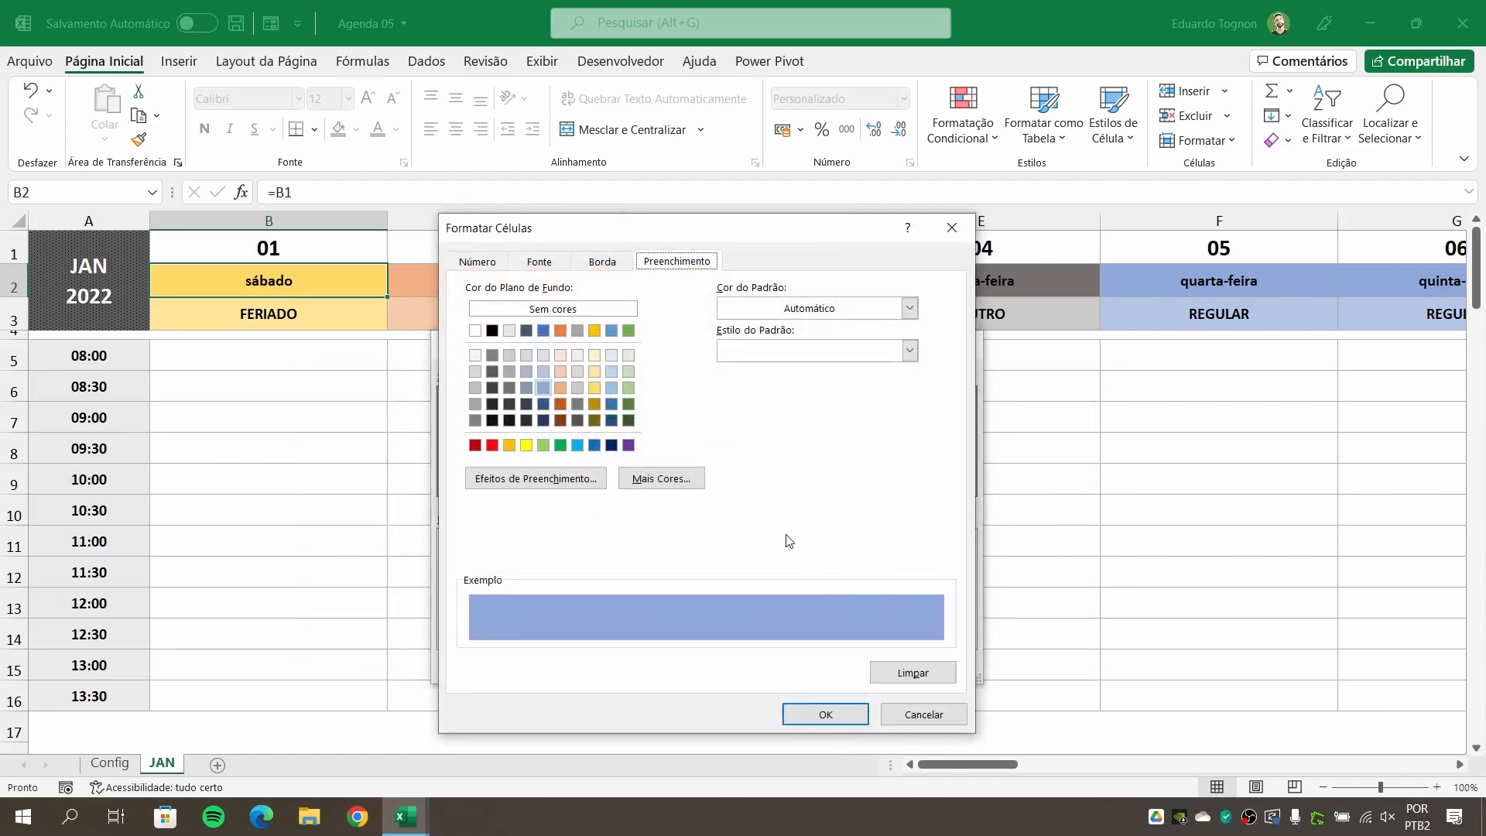
click(544, 420)
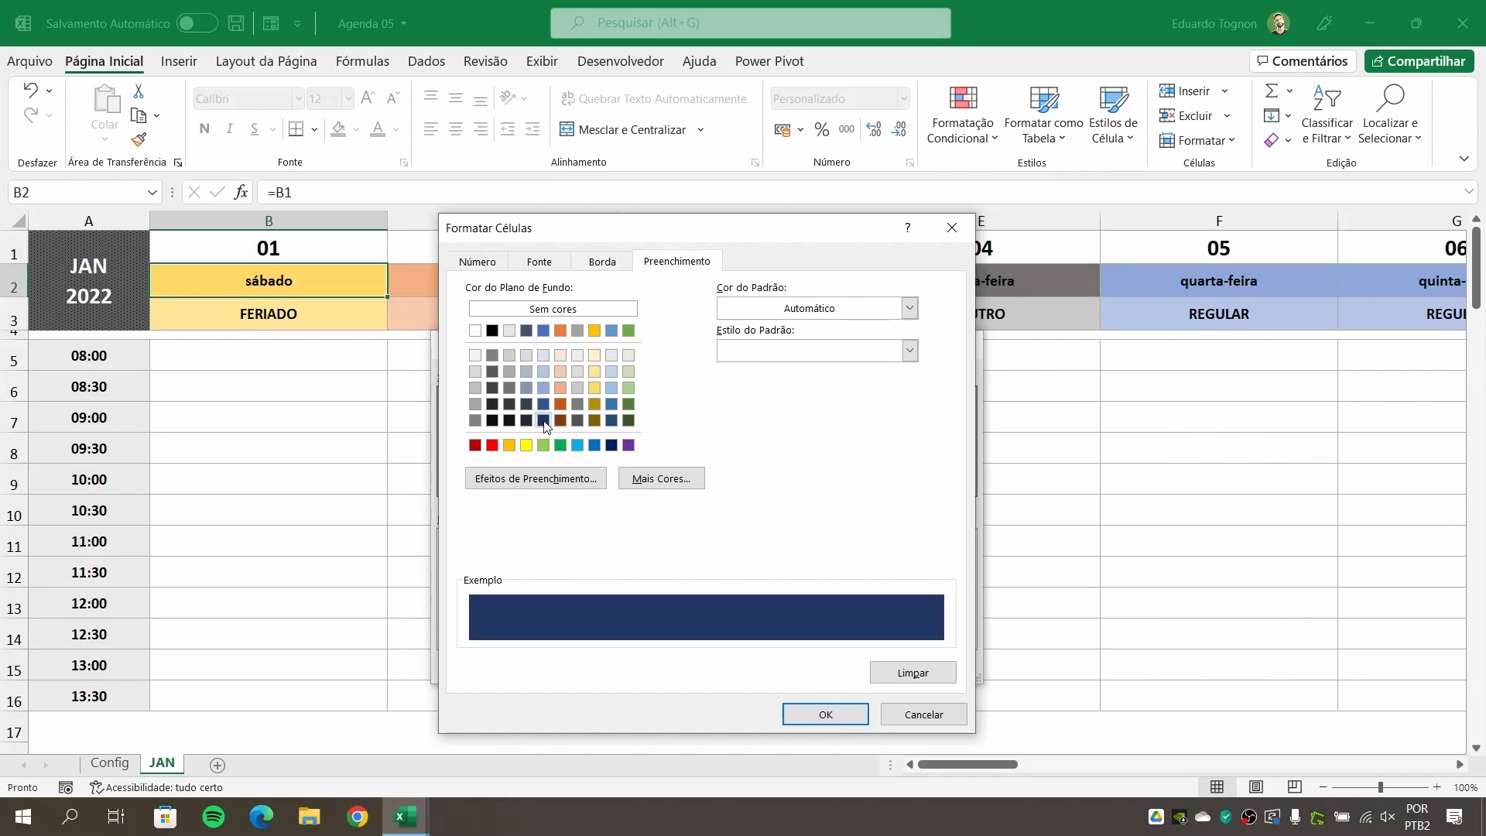
click(824, 713)
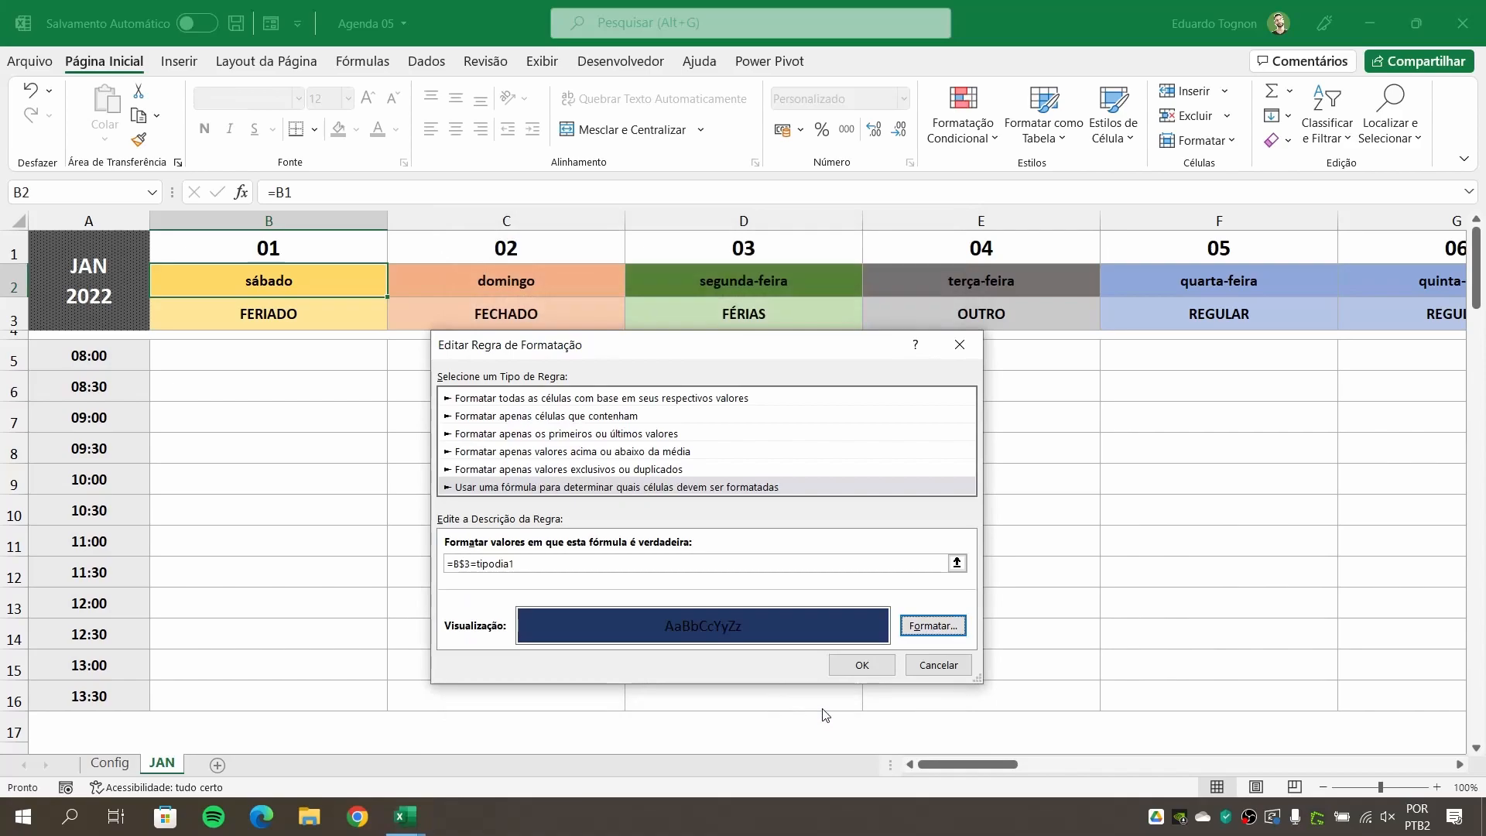
click(843, 670)
Change the range of the dark blue tipodia1 rule to =B1:AF1 and confirm the rules.
drag(658, 381, 489, 448)
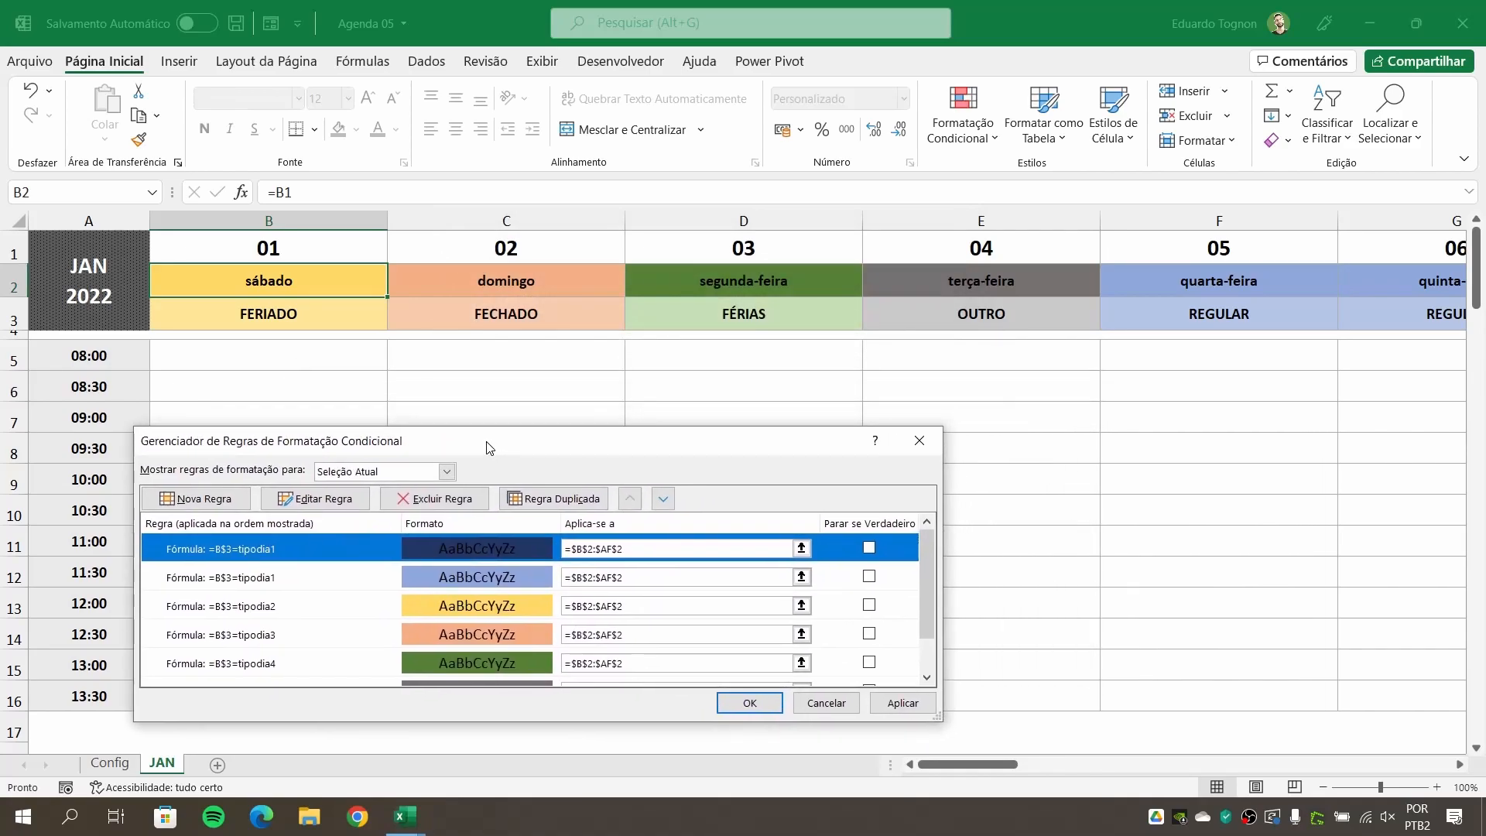
click(634, 548)
key(BackSpace)
key(BackSpace)
key(BackSpace)
key(BackSpace)
key(BackSpace)
key(BackSpace)
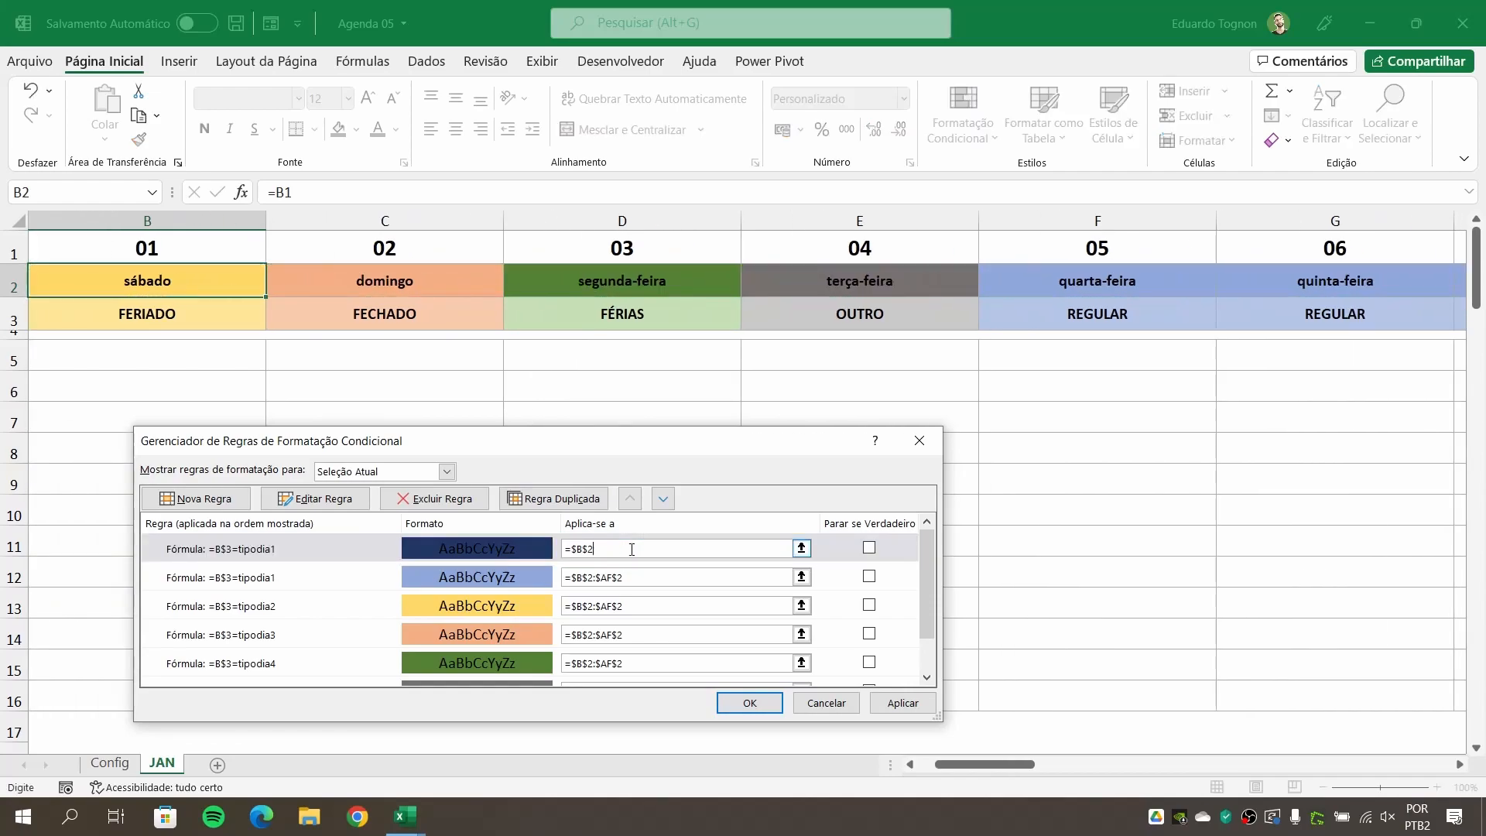
key(BackSpace)
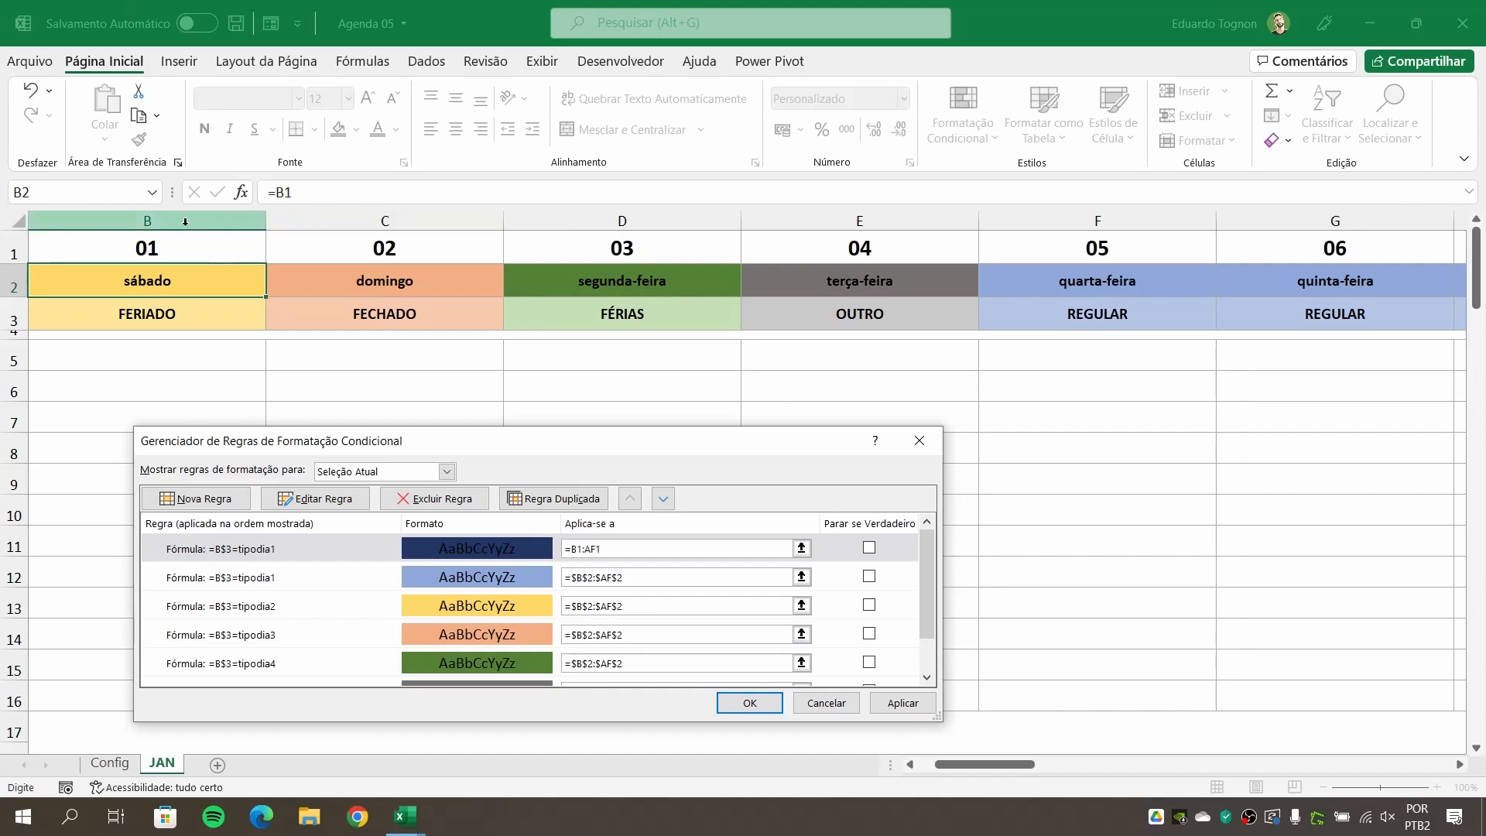
click(749, 703)
Check the dark blue fill of the REGULAR palette in cell G6 of the Config sheet, returning to the JAN sheet.
drag(1030, 767, 890, 790)
click(110, 765)
click(671, 399)
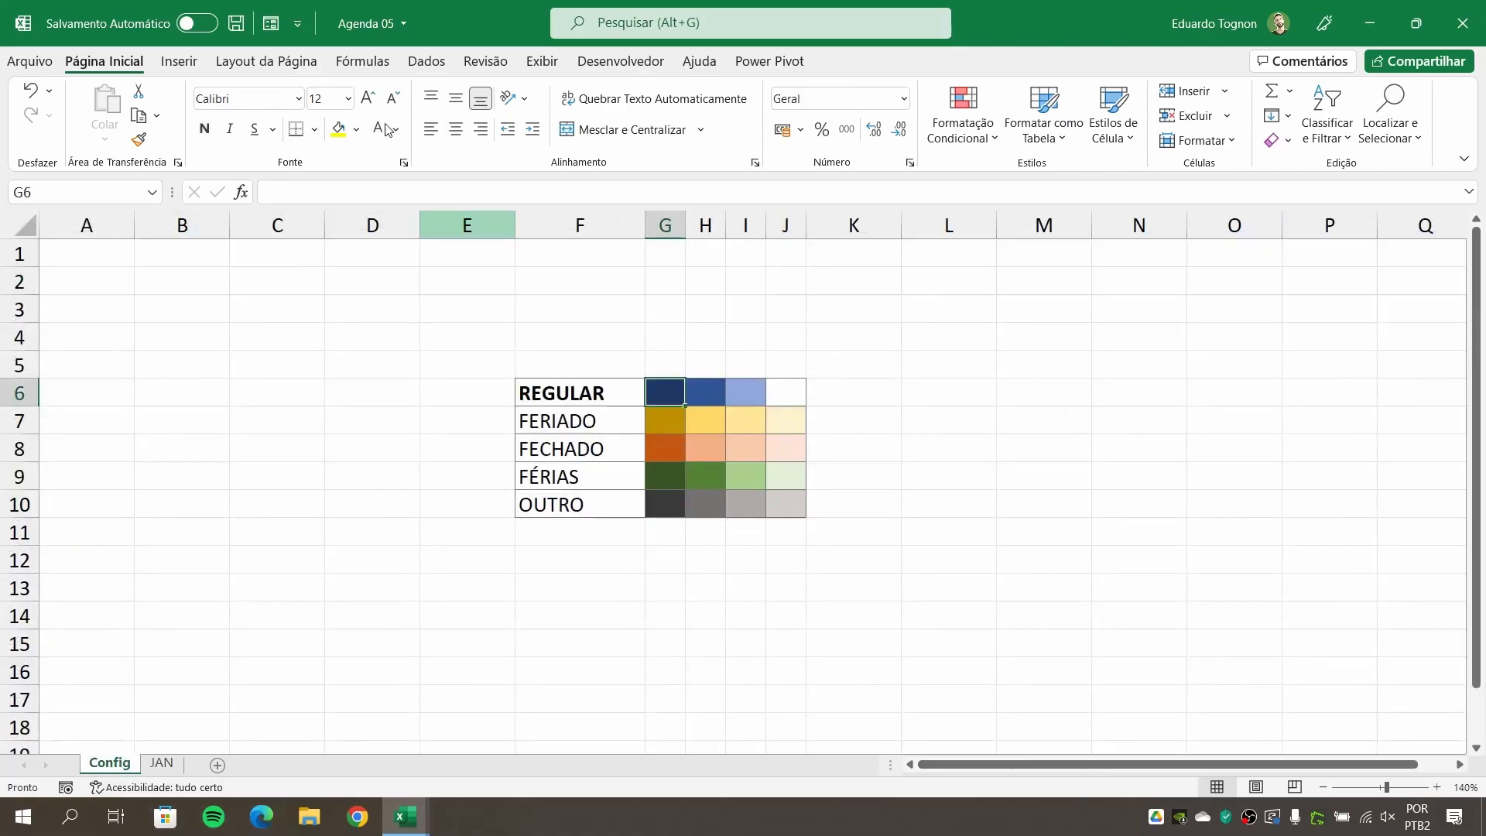
click(357, 130)
click(357, 130)
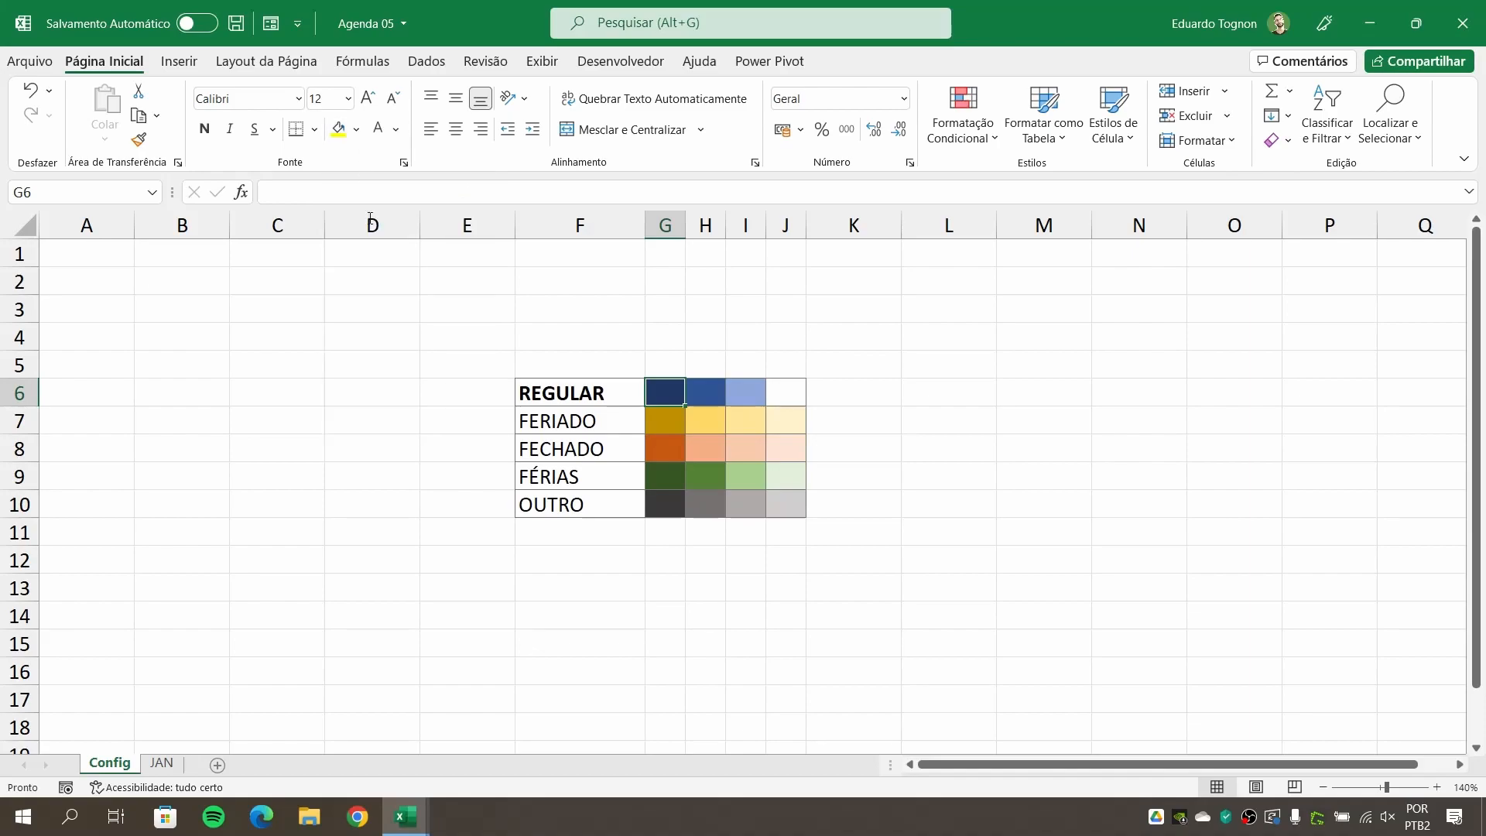
click(164, 764)
Set the font colour of rows 1 and 2 on the JAN sheet to white.
click(495, 479)
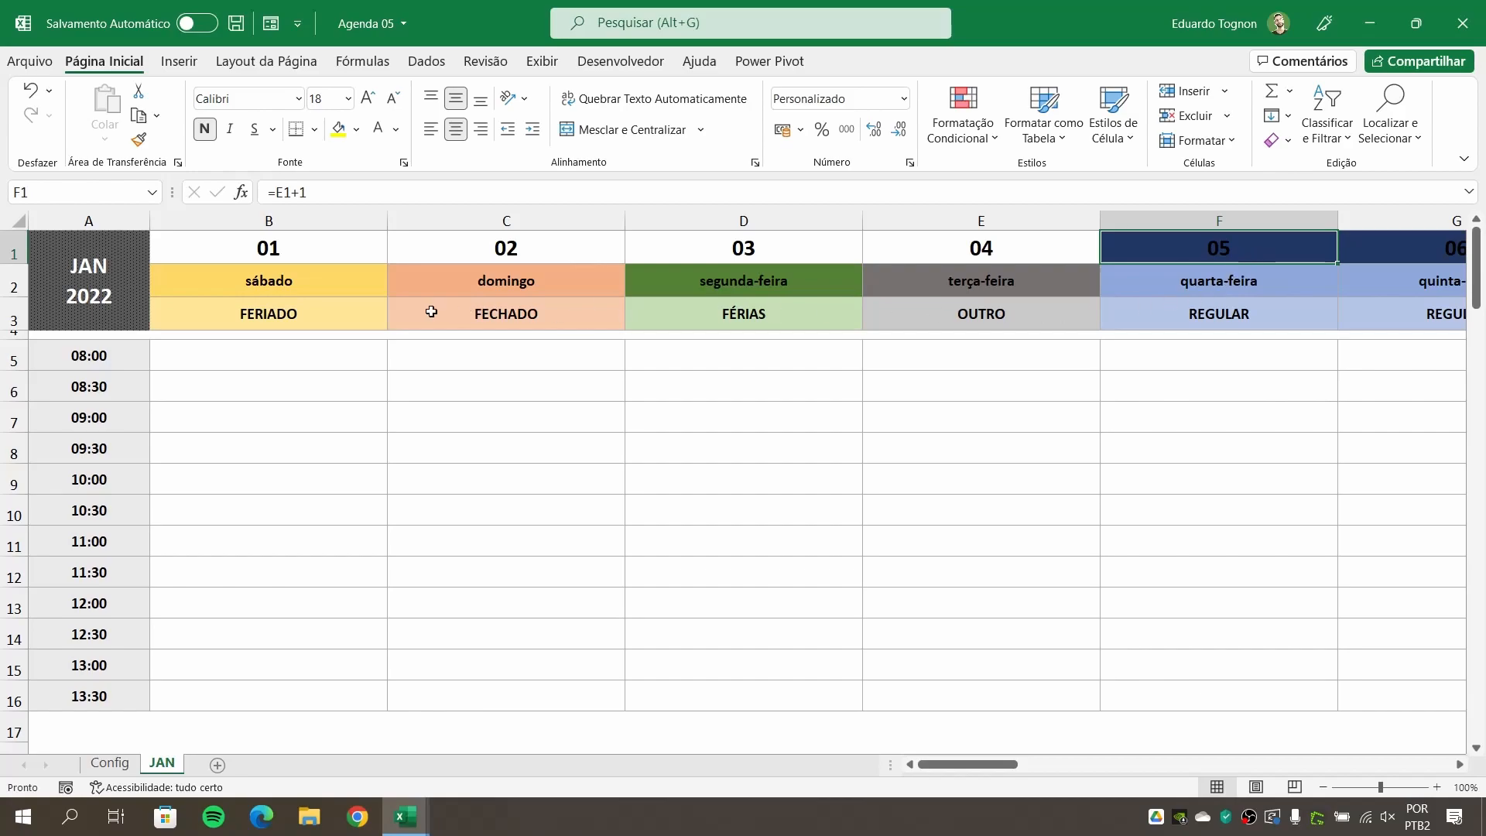
drag(13, 254, 2, 280)
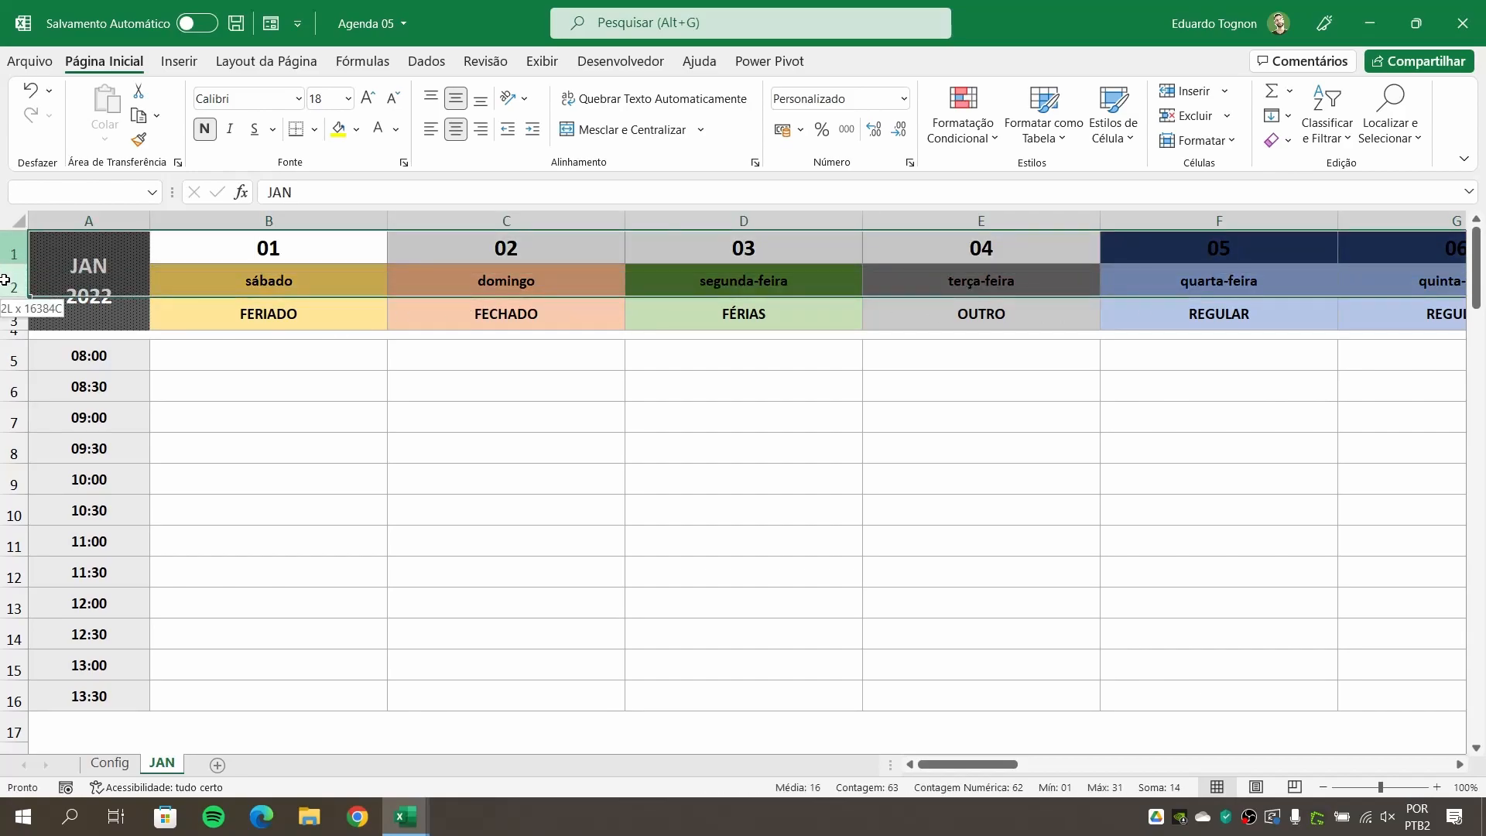
click(396, 129)
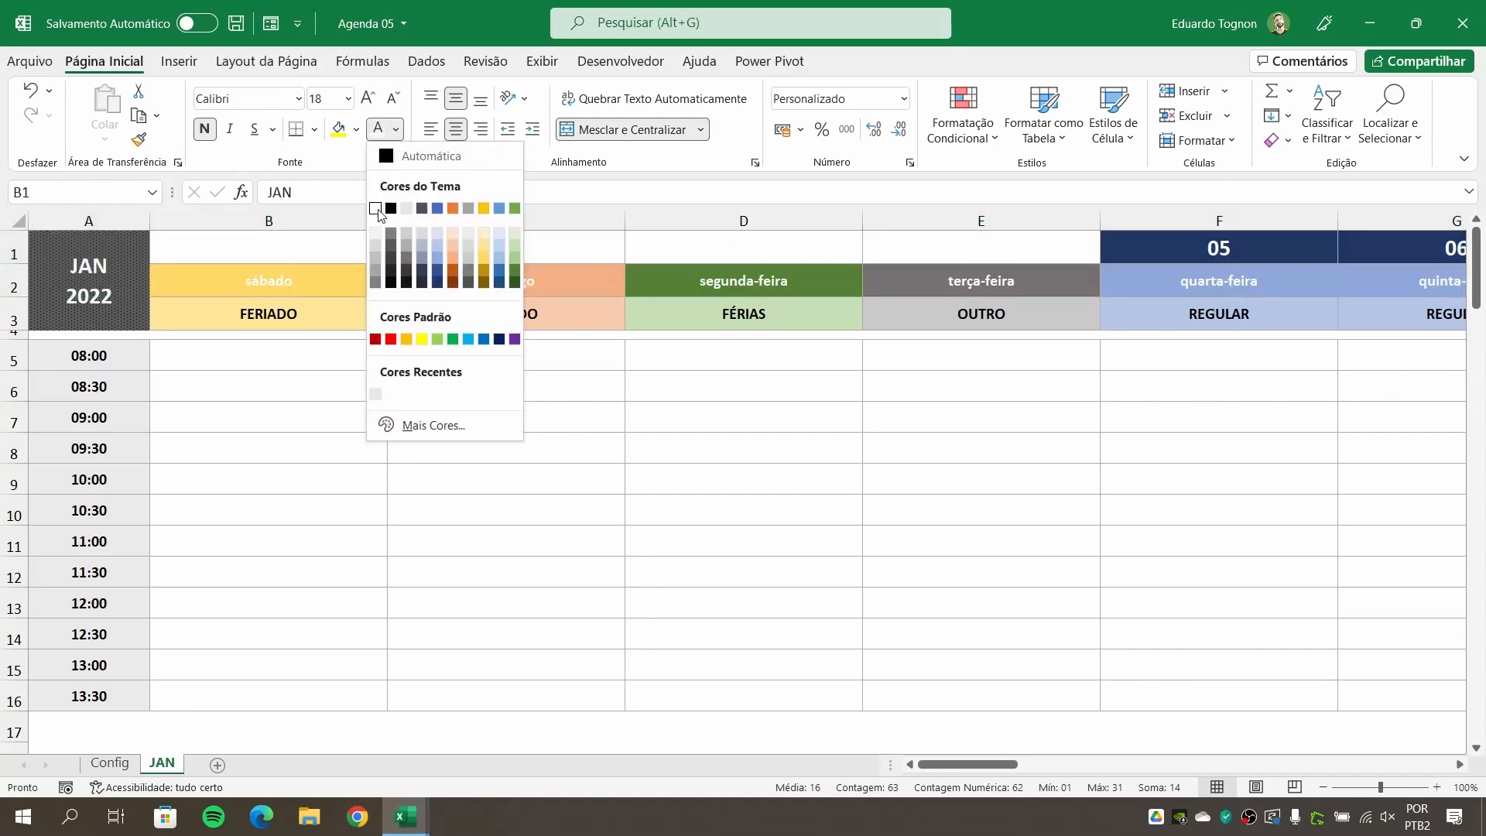
click(376, 208)
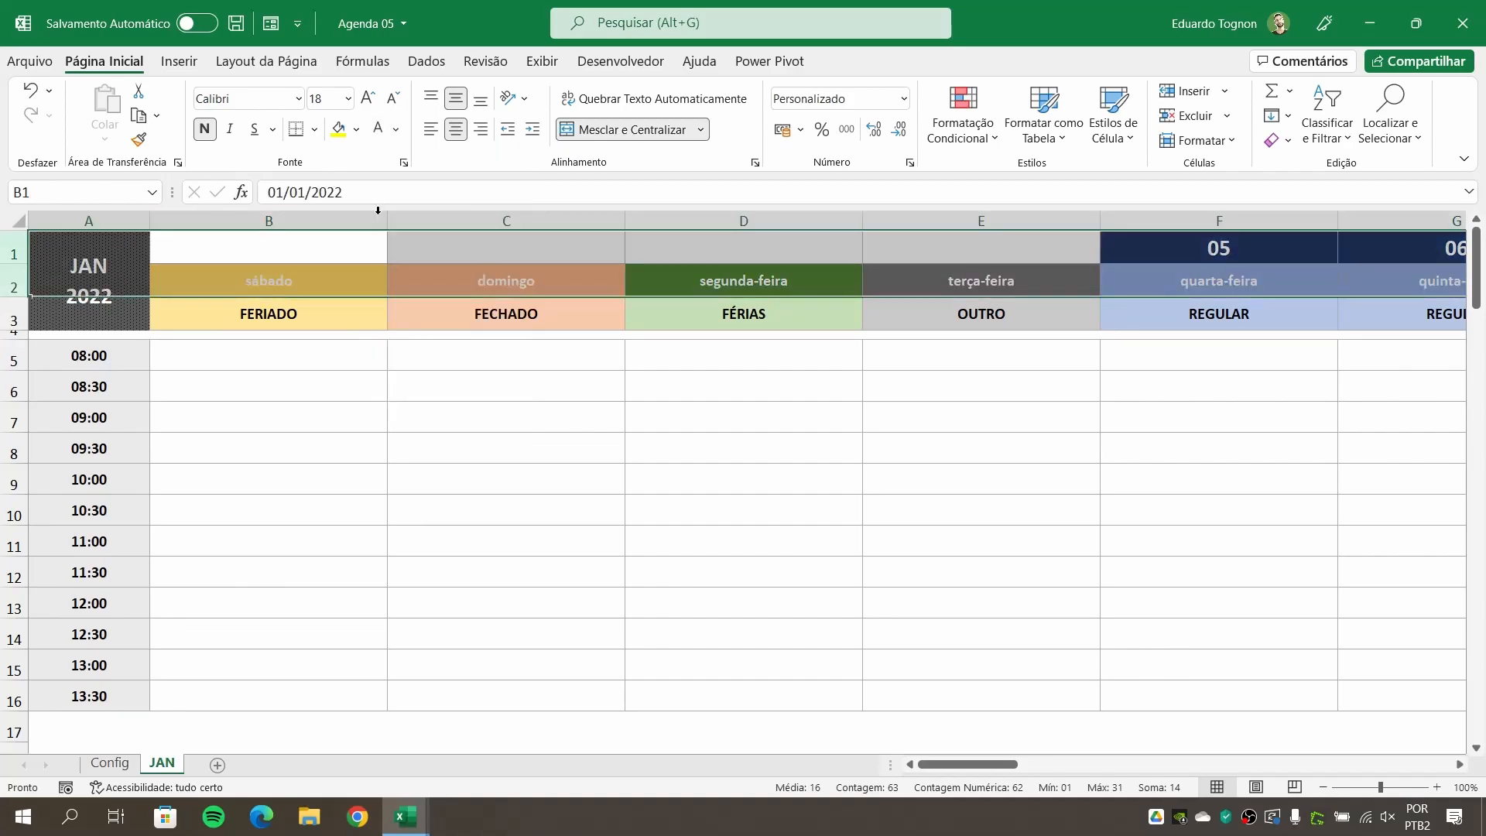
click(524, 462)
drag(318, 306, 683, 309)
click(710, 355)
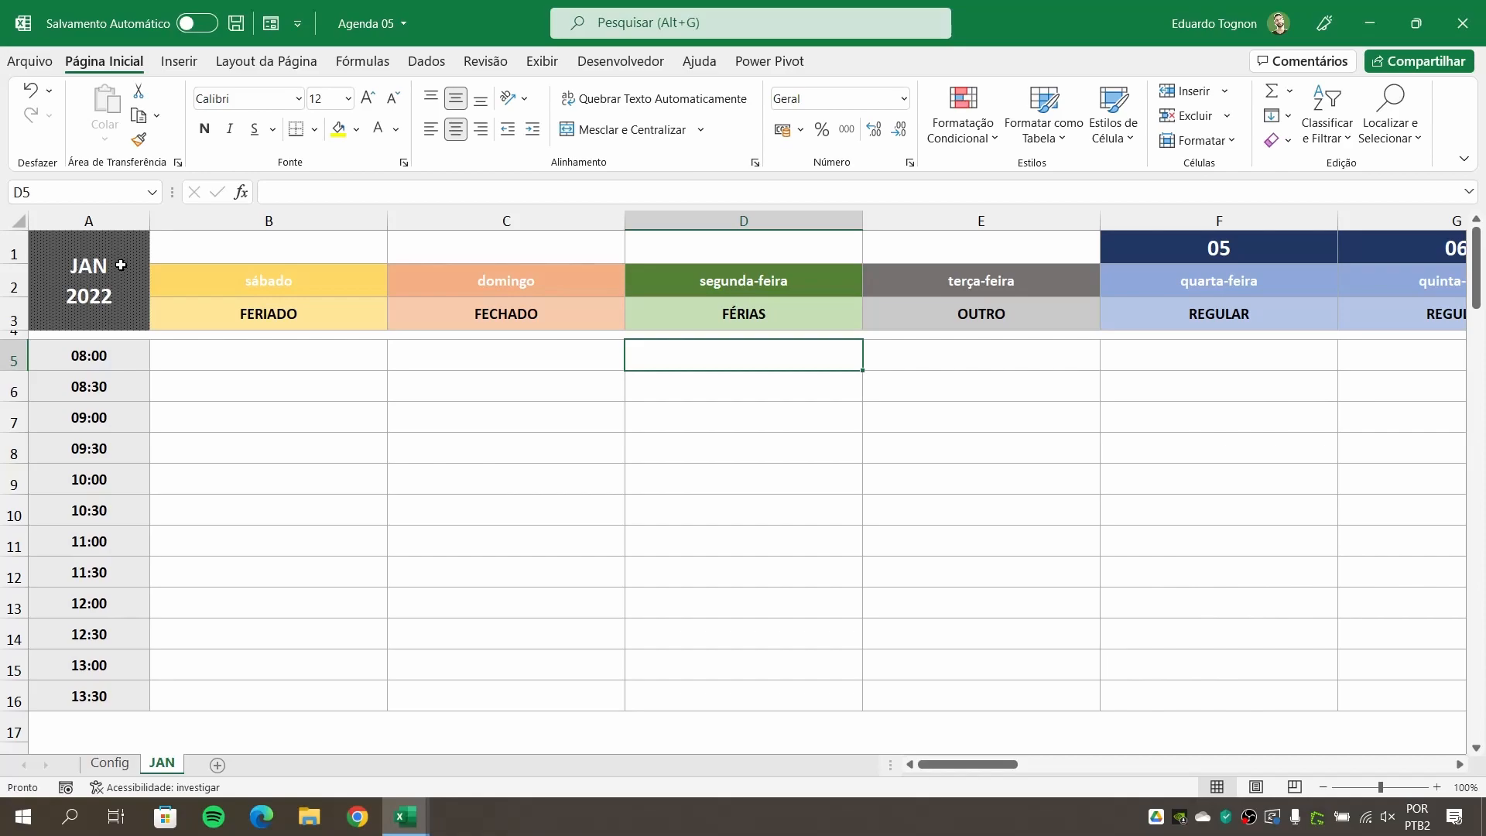
Open the conditional formatting rules for day cell B1 and duplicate the tipodia1 rule.
click(271, 248)
click(934, 111)
click(981, 457)
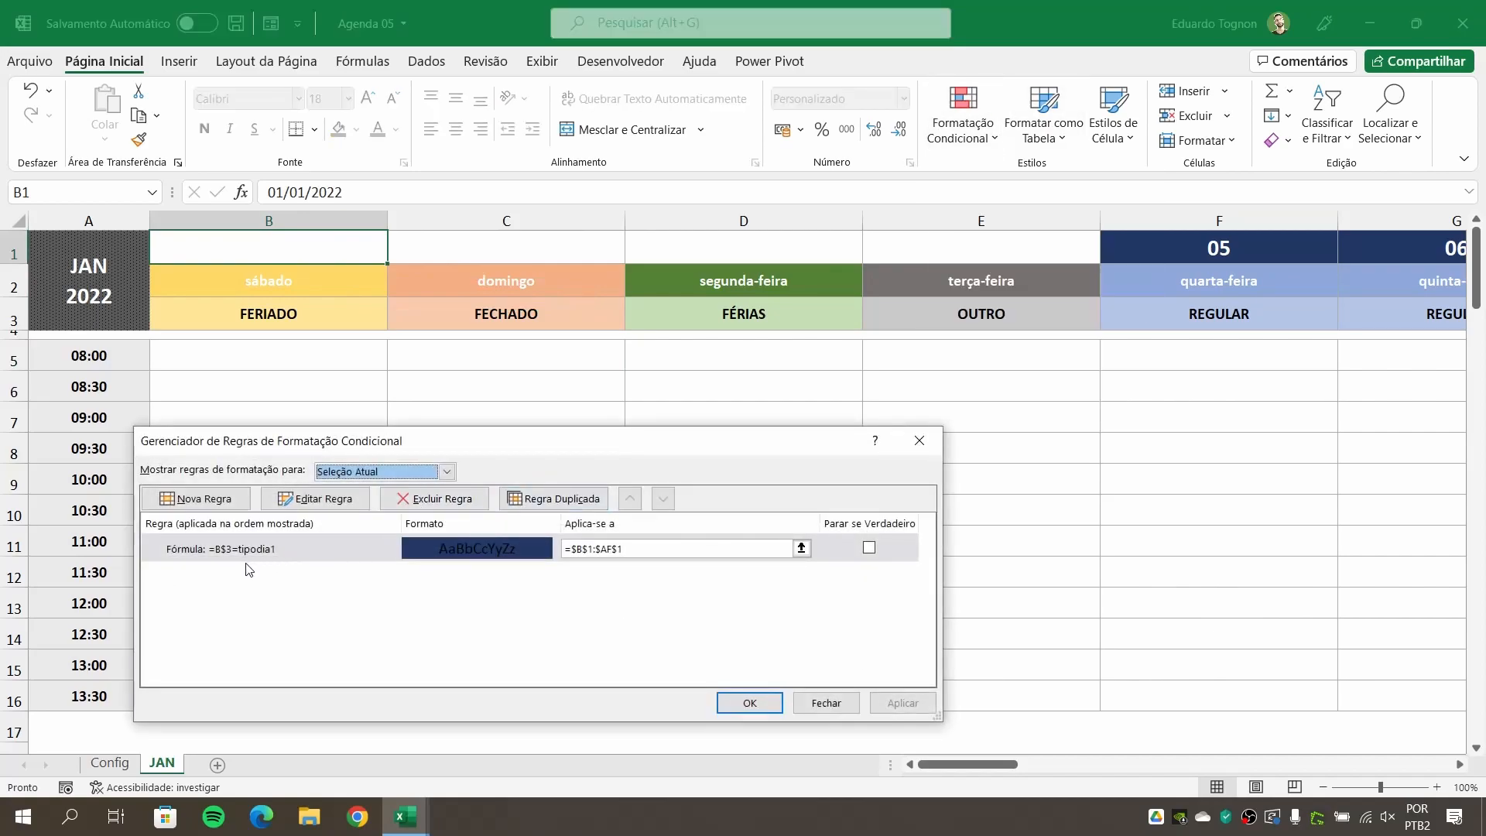
click(252, 551)
click(554, 499)
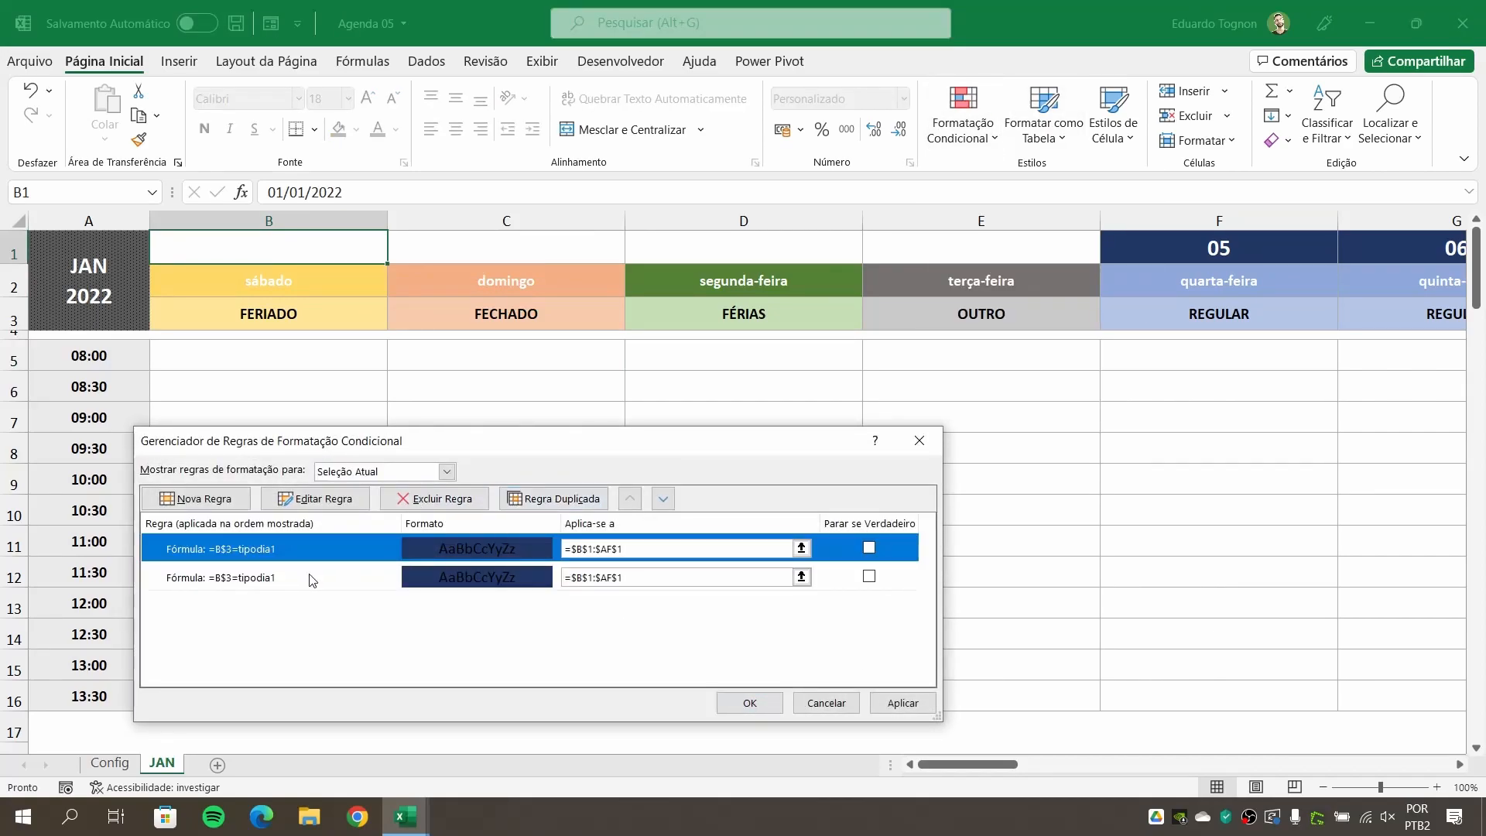
Change the second row 1 rule's formula to =B$3=tipodia2, give it a dark gold fill and confirm the rules.
double_click(285, 577)
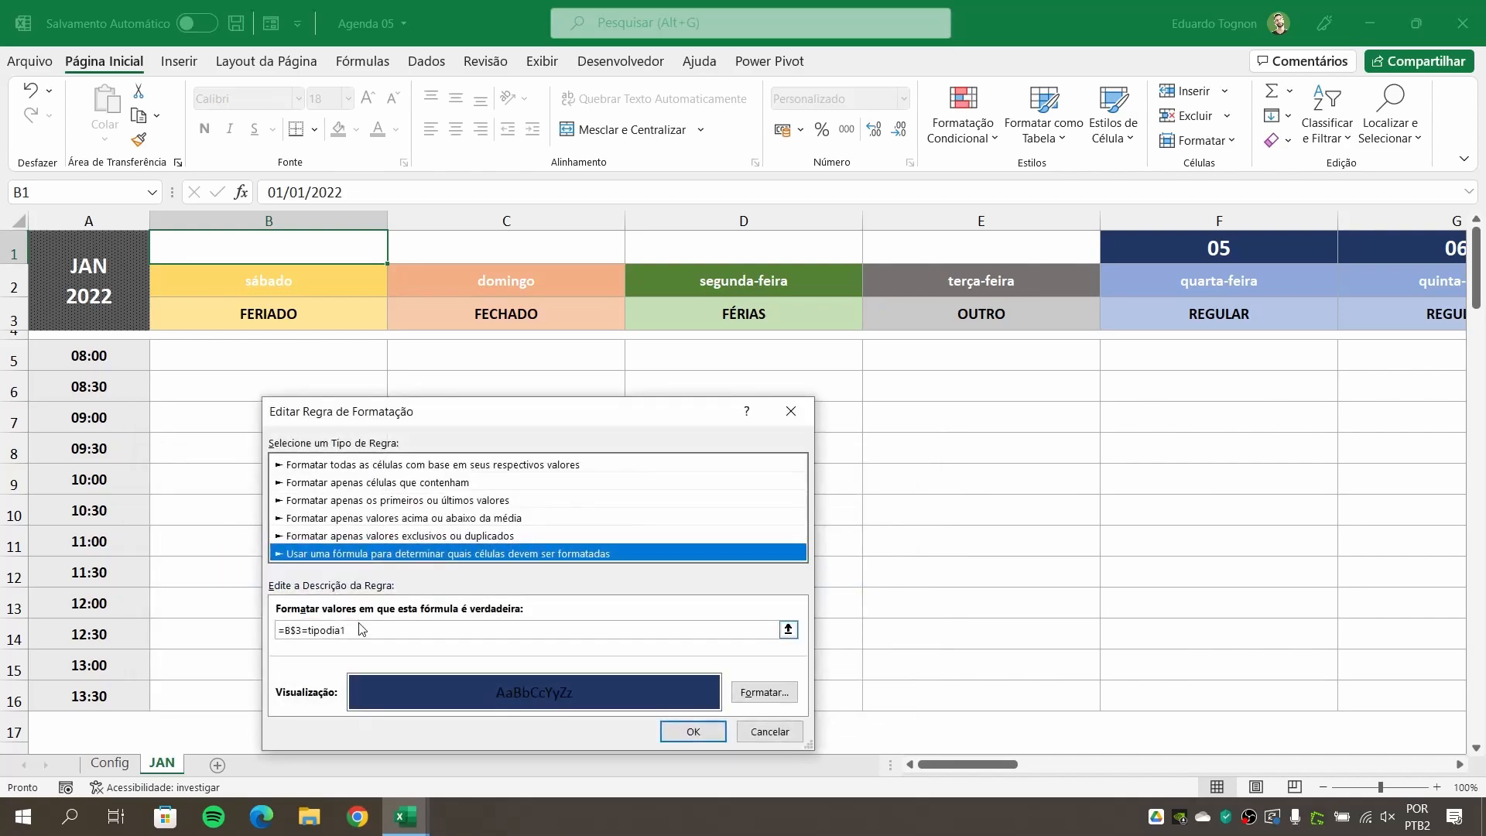
click(360, 630)
key(BackSpace)
text(2)
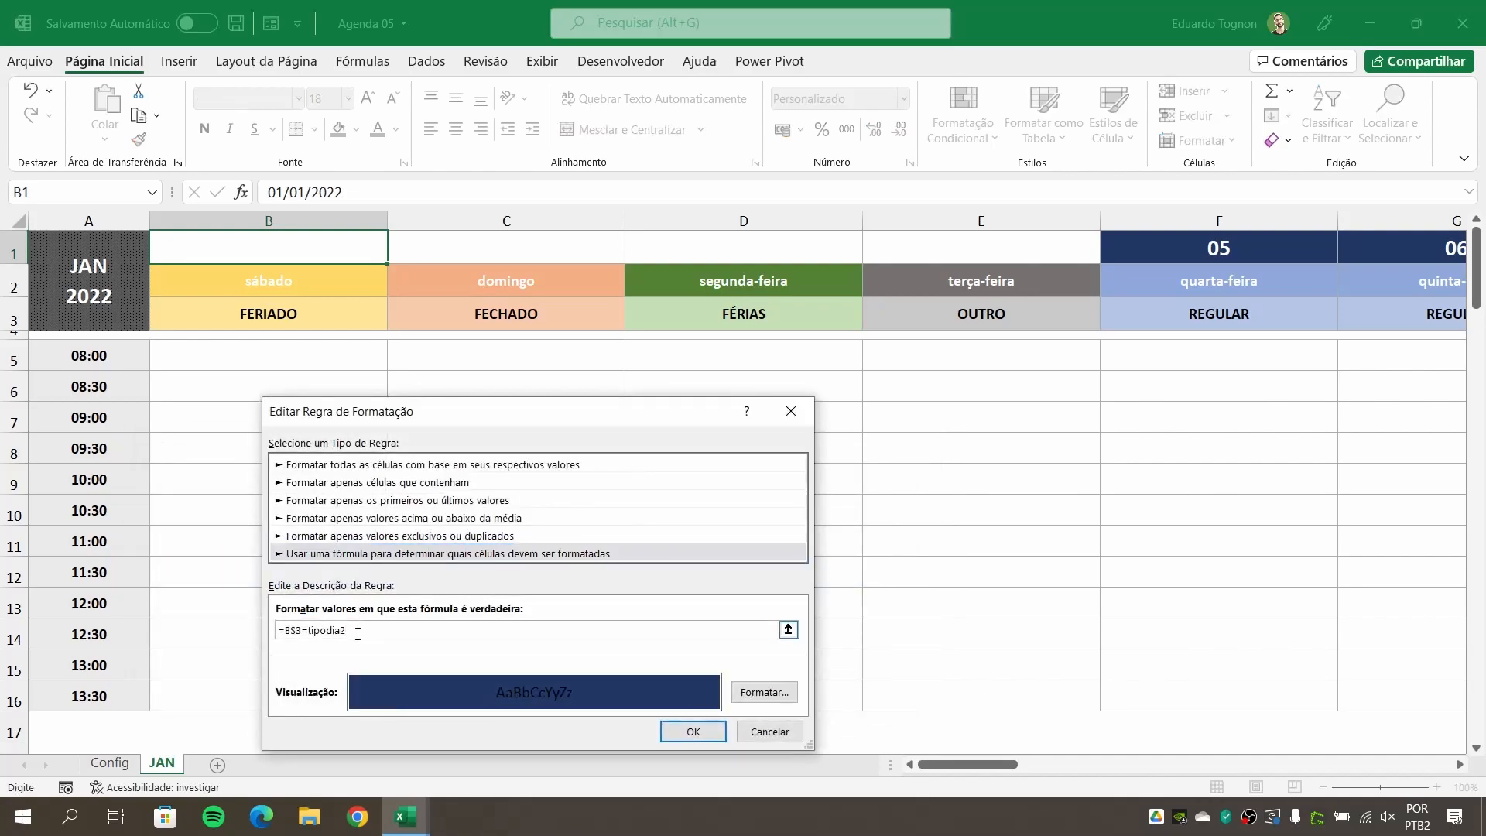
click(766, 692)
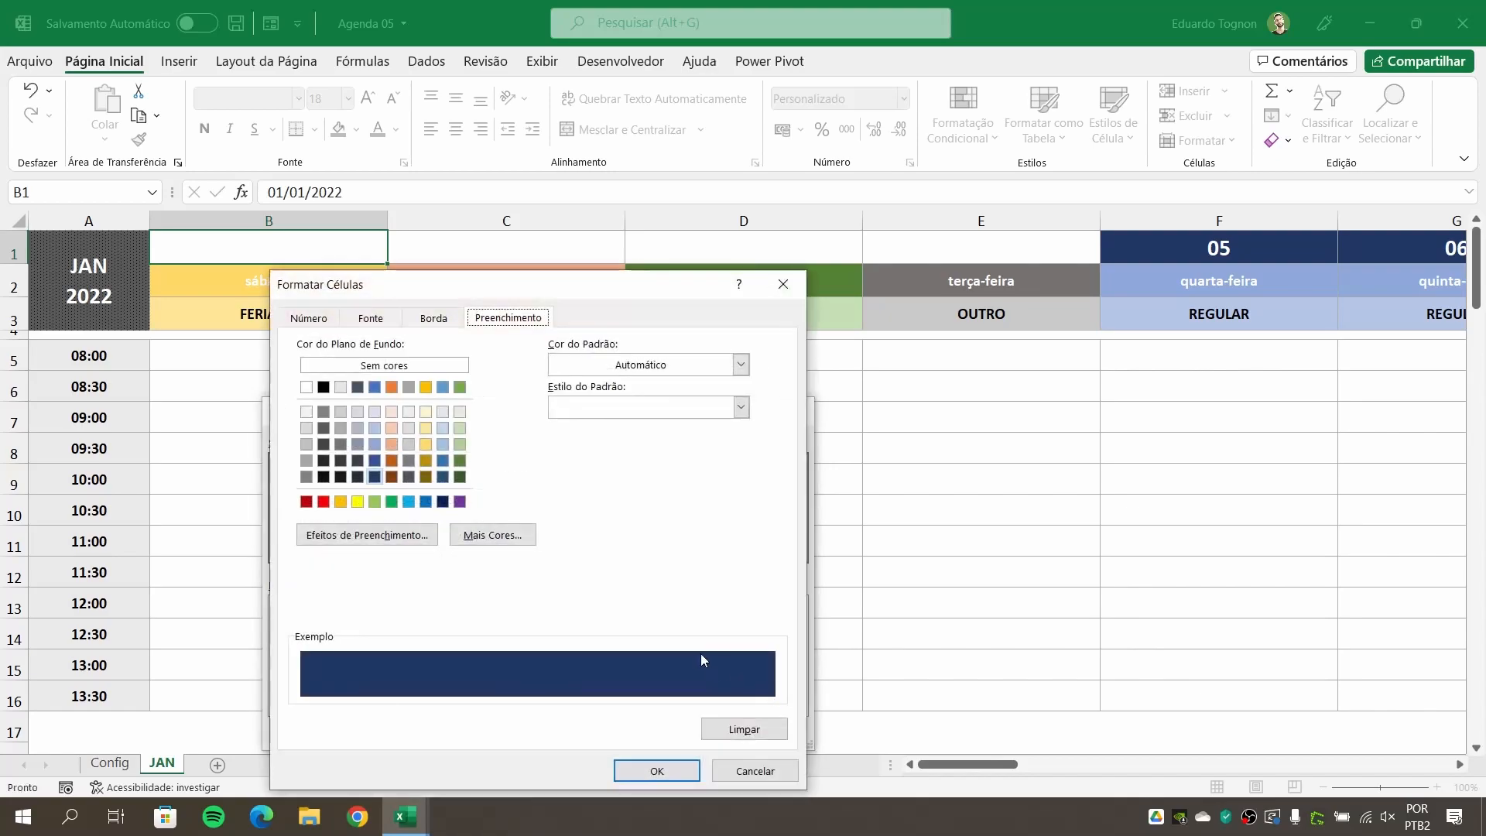
click(426, 460)
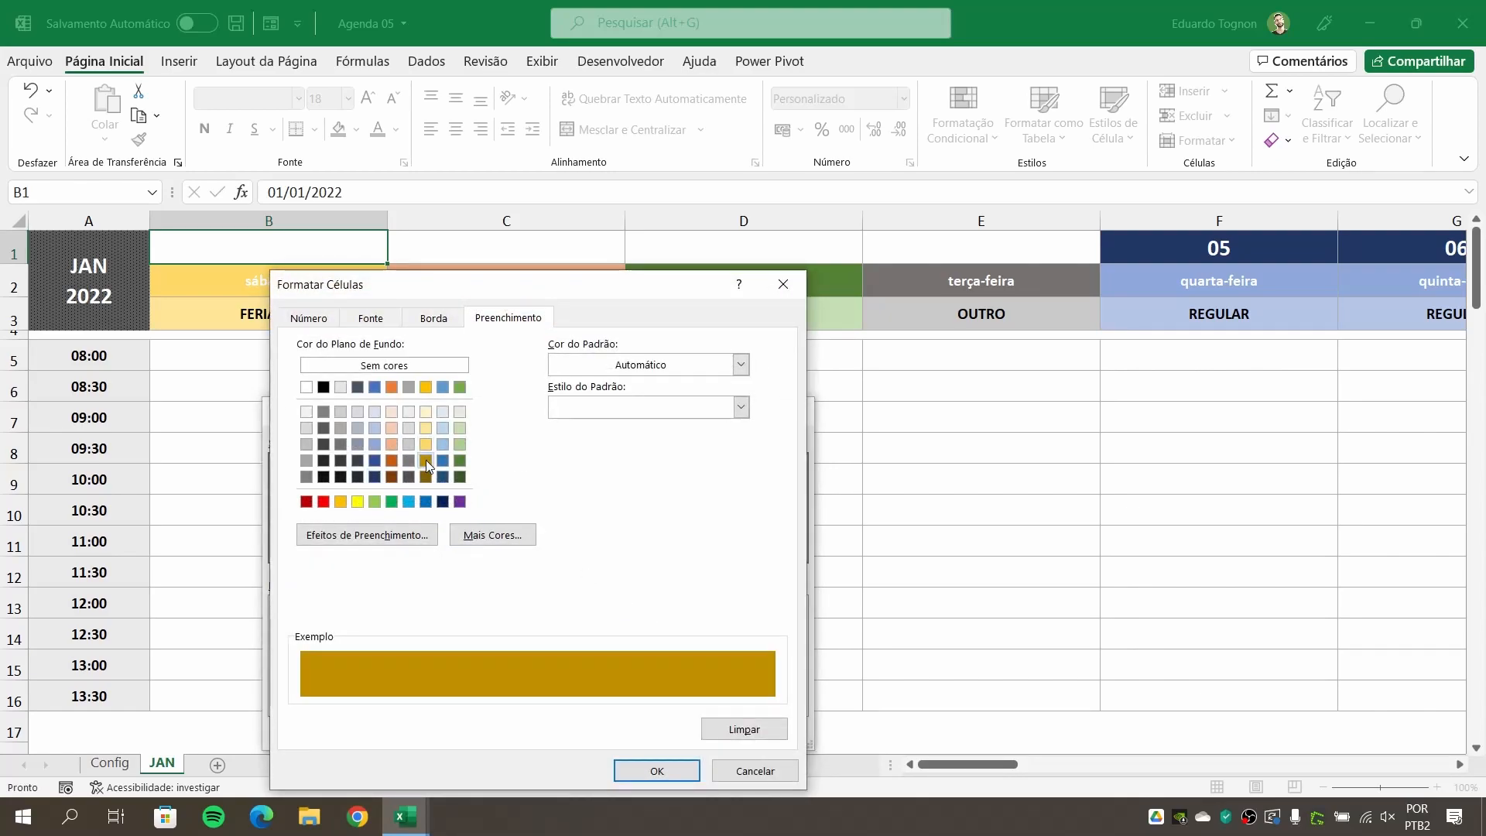
click(654, 771)
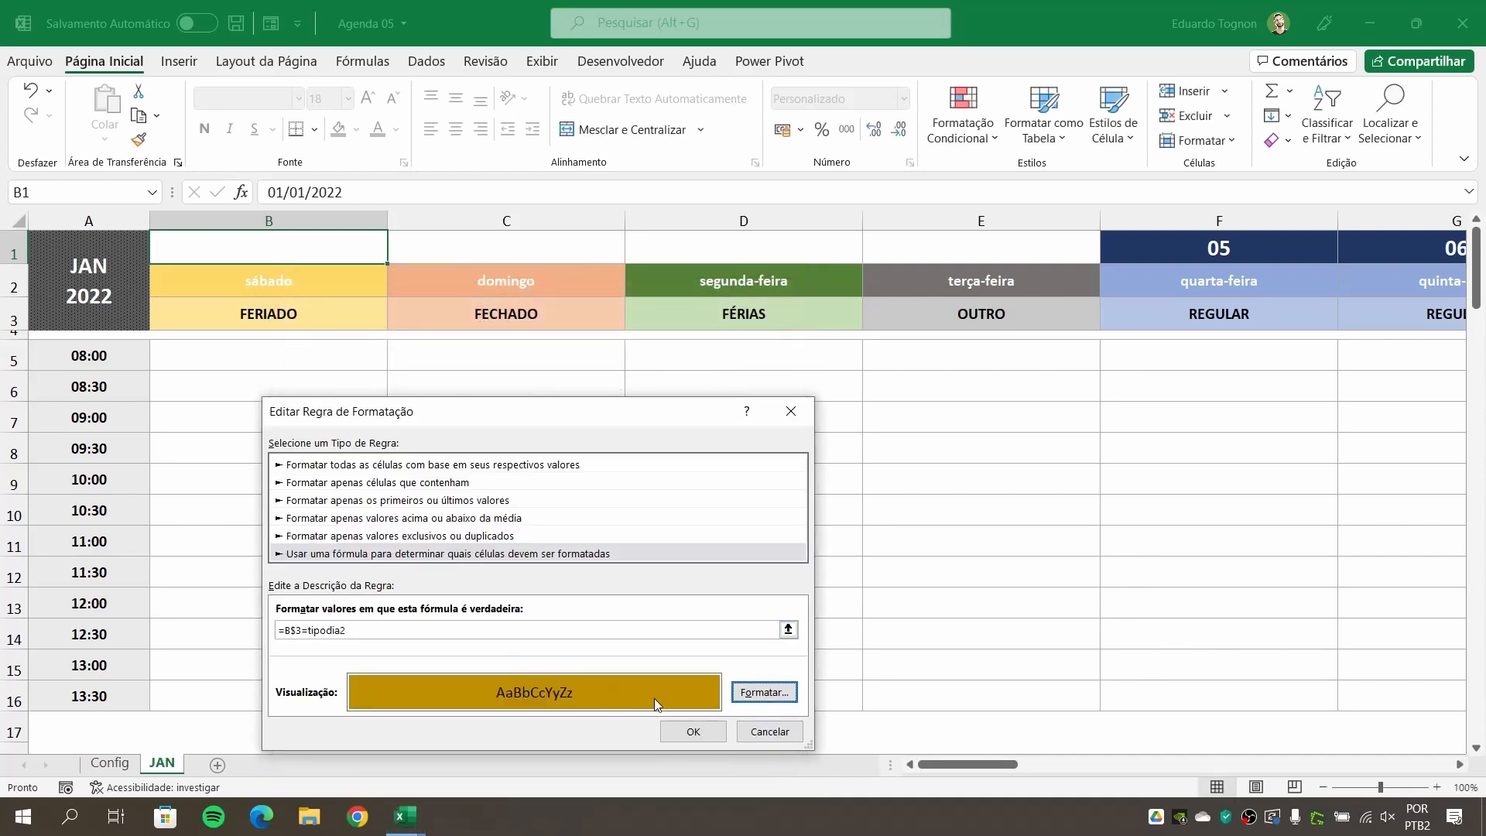
click(692, 732)
click(736, 704)
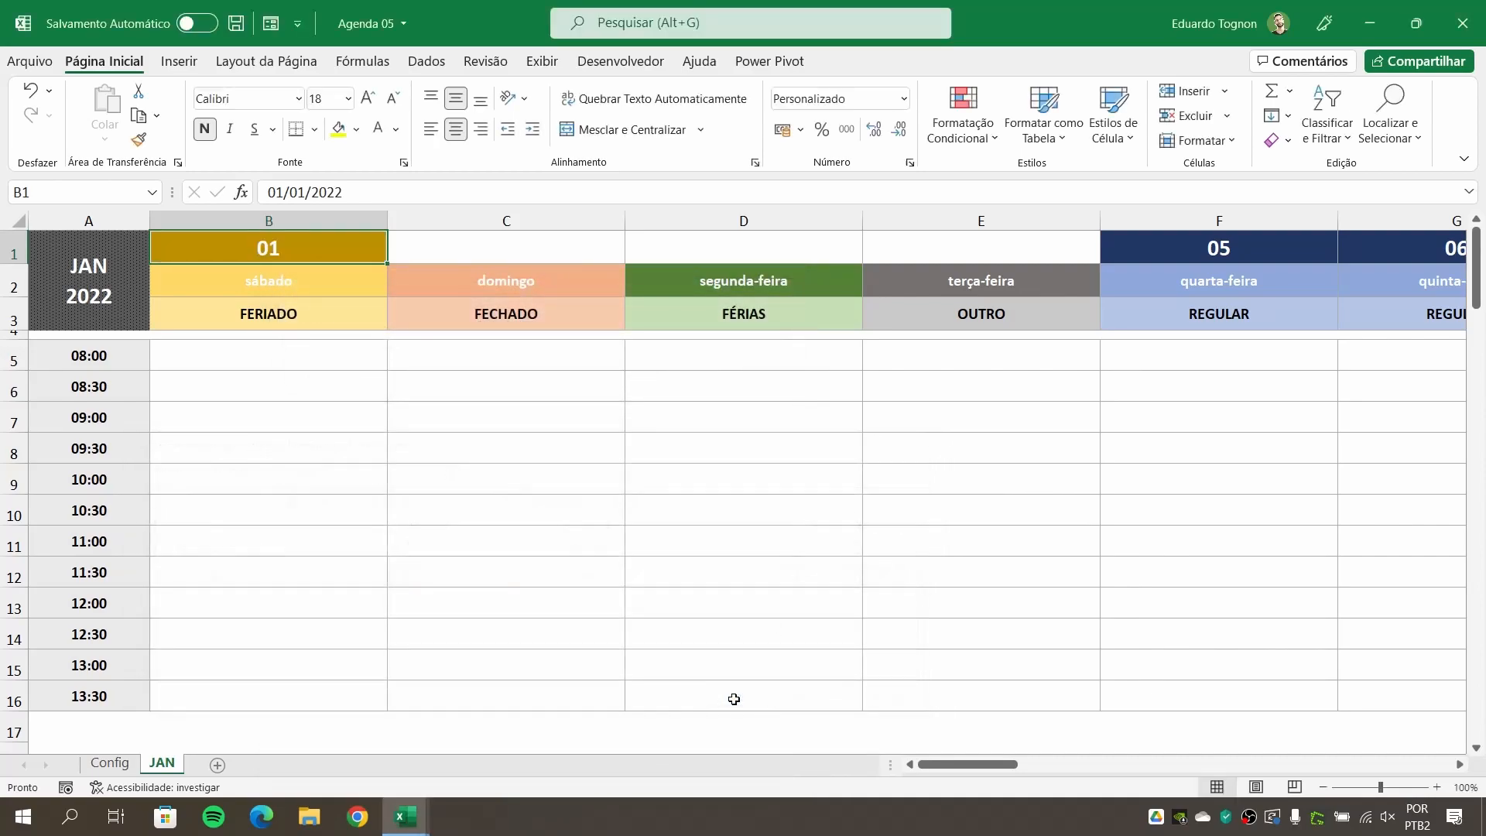
click(347, 453)
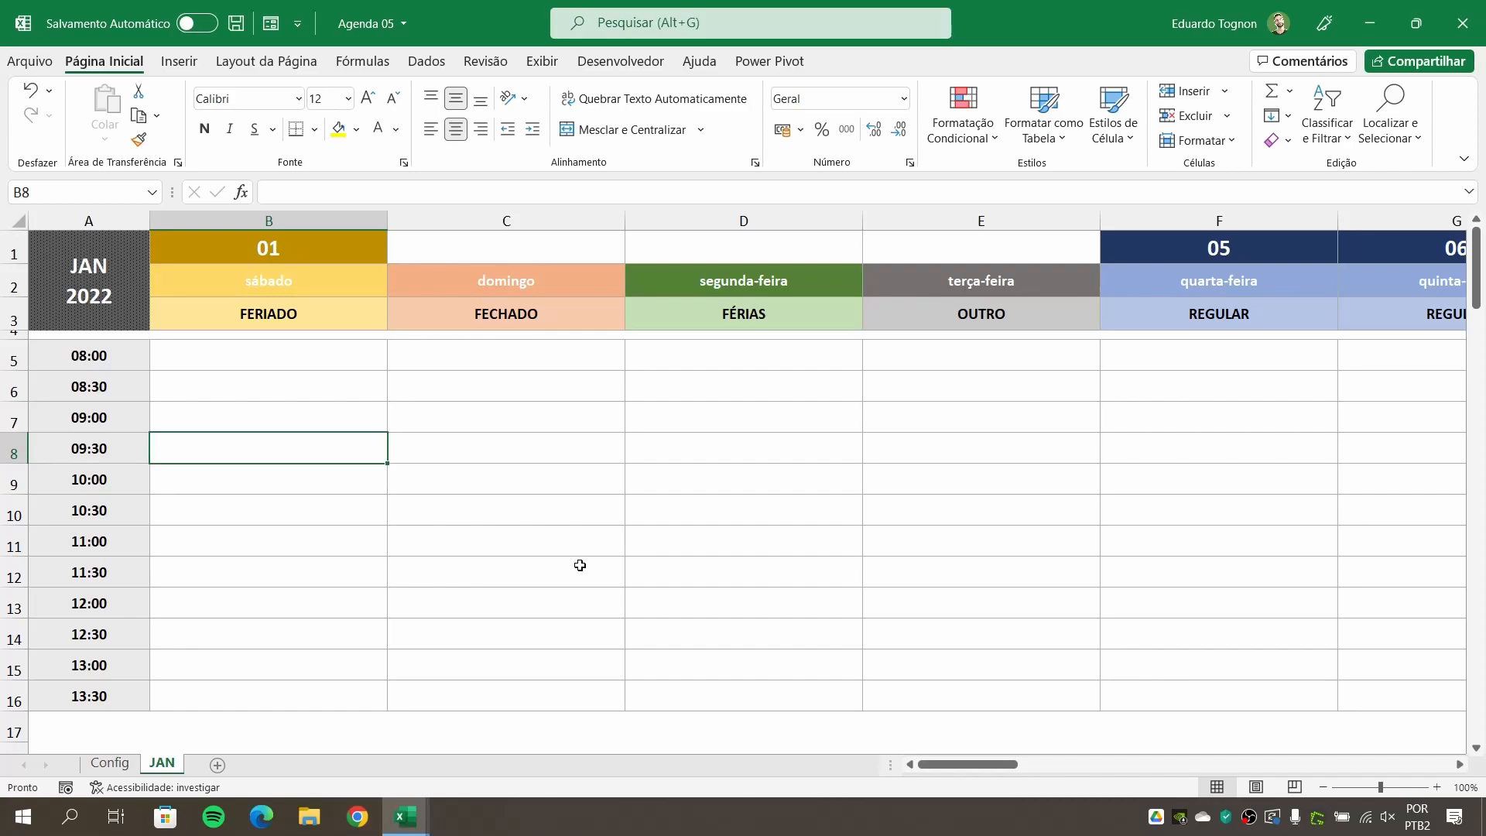
click(809, 648)
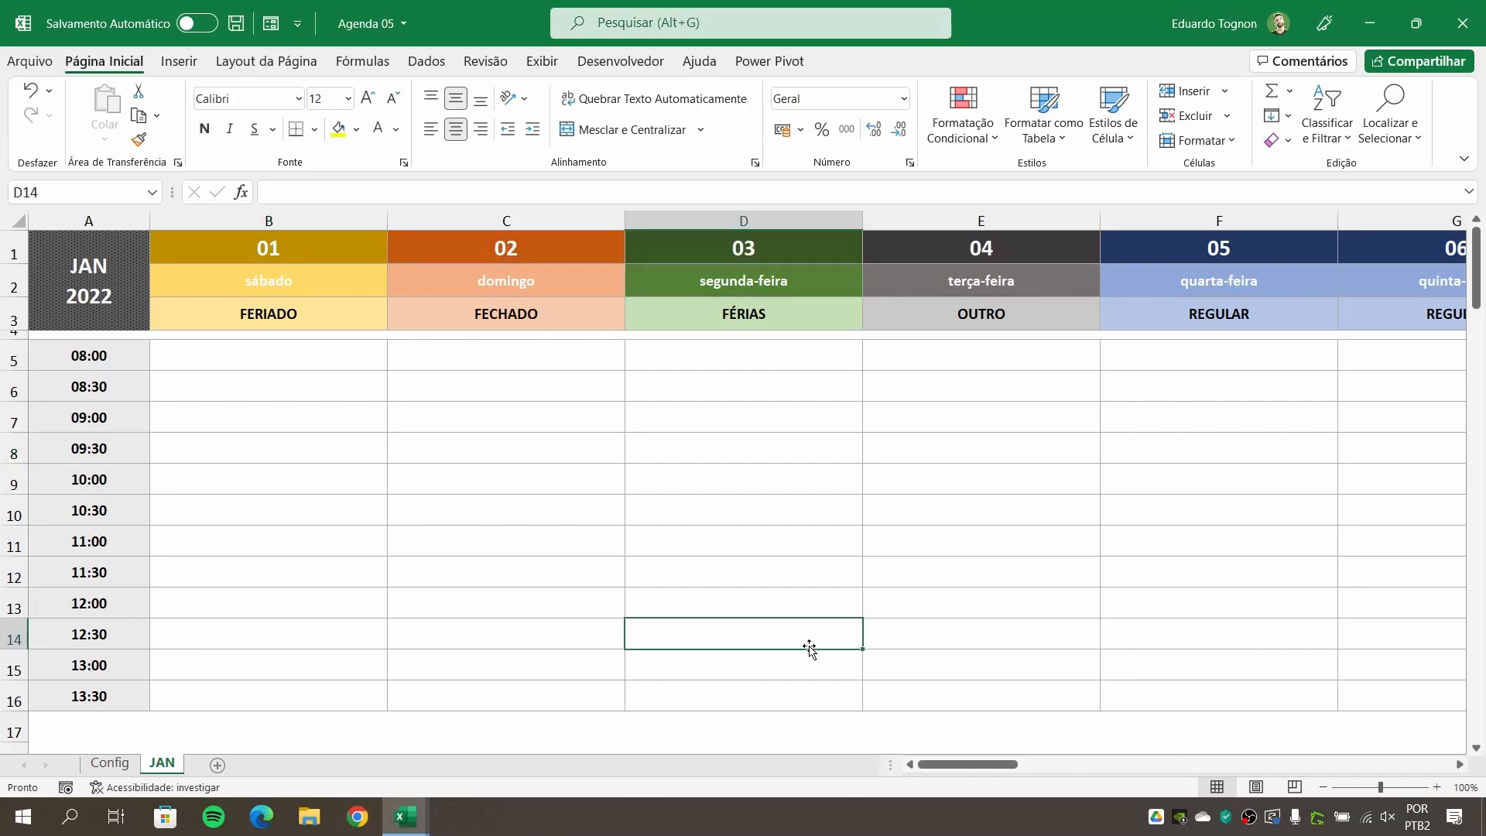
Change the fill of the tipodia1 rule for weekday cell B2 to a darker blue and confirm the rules.
click(325, 275)
click(1211, 281)
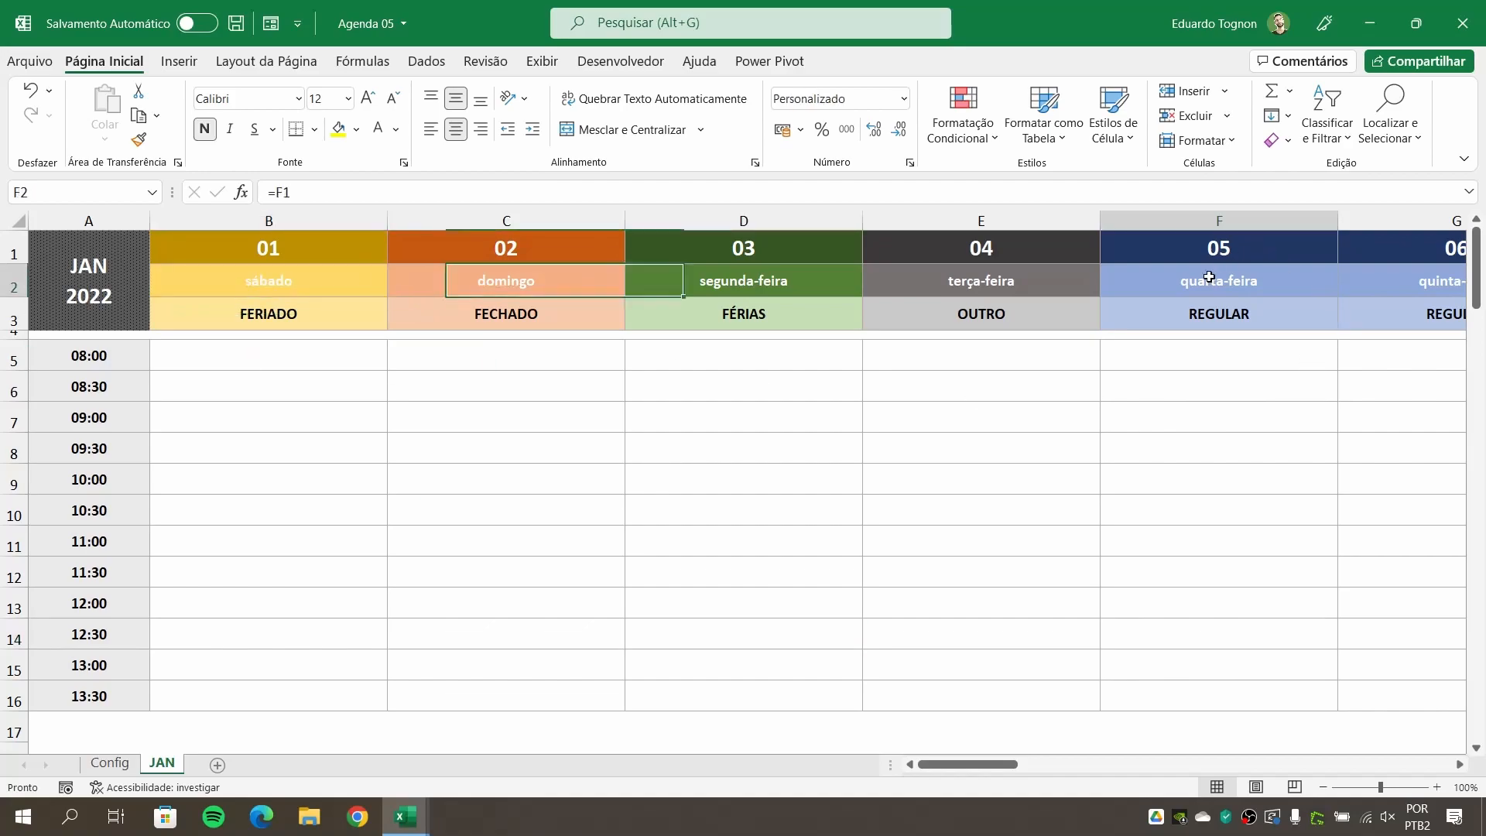
click(289, 276)
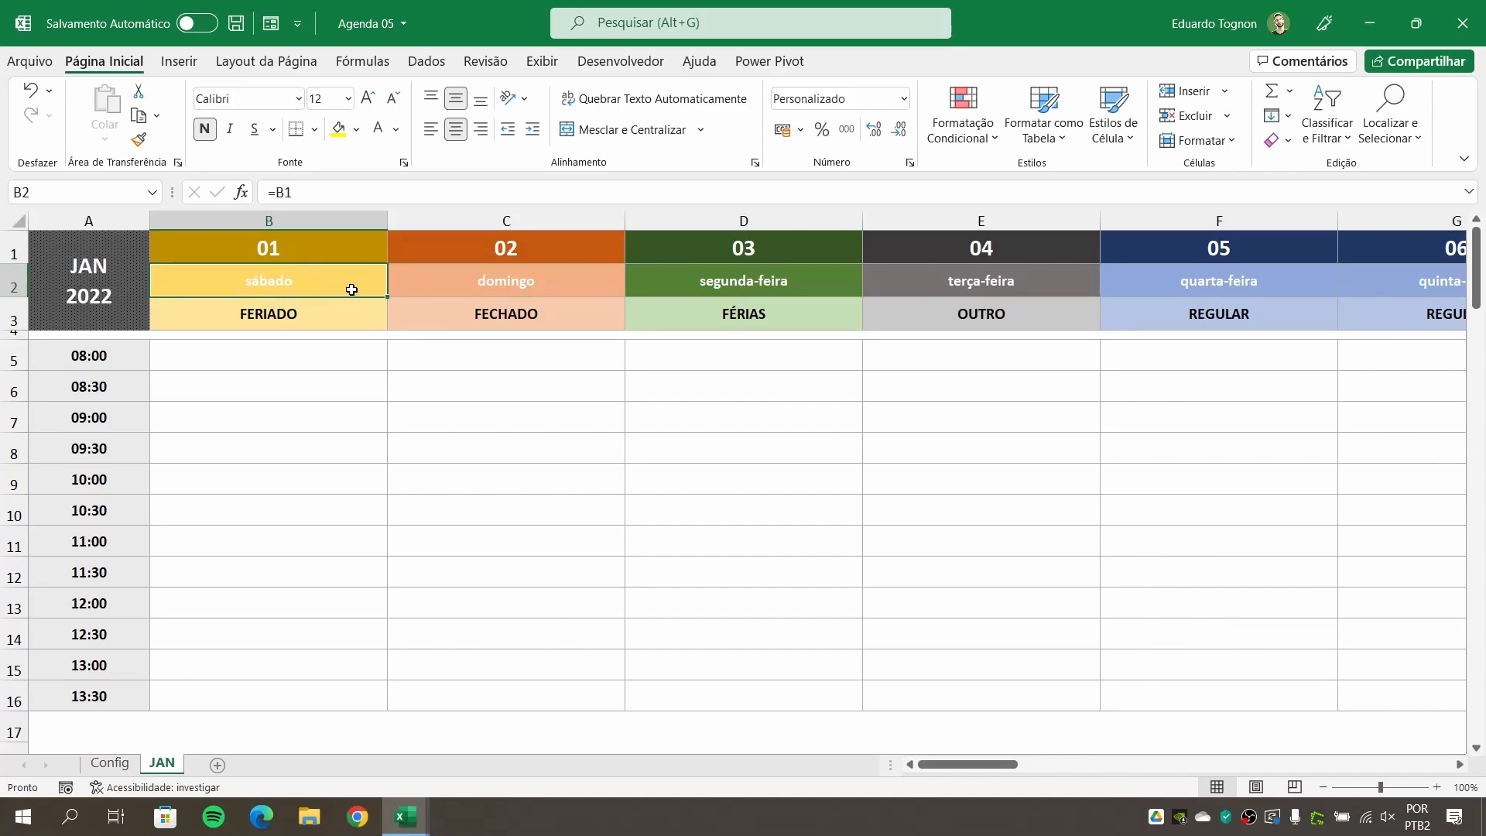
click(982, 130)
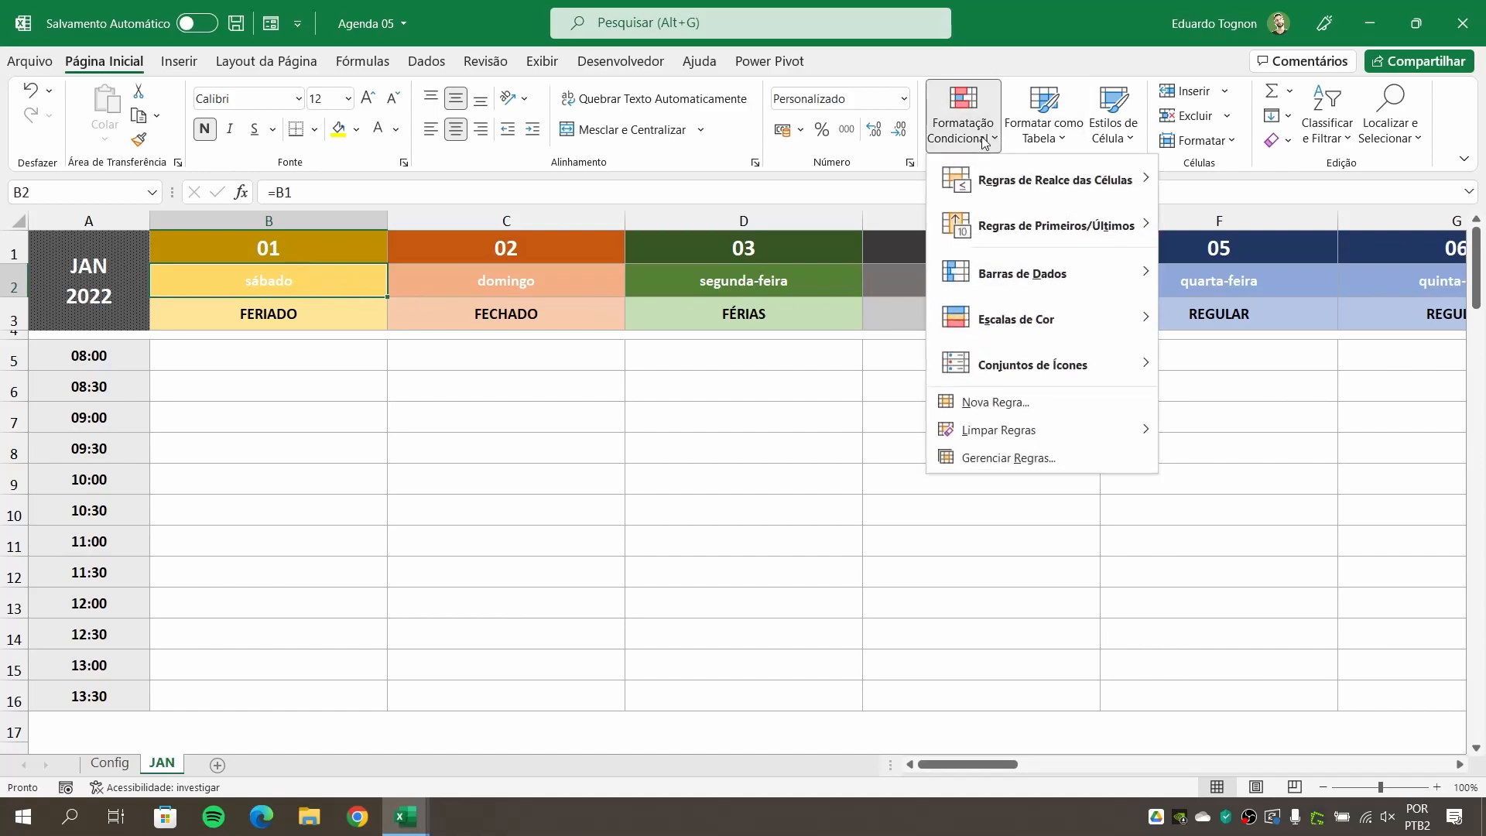
click(986, 456)
double_click(308, 553)
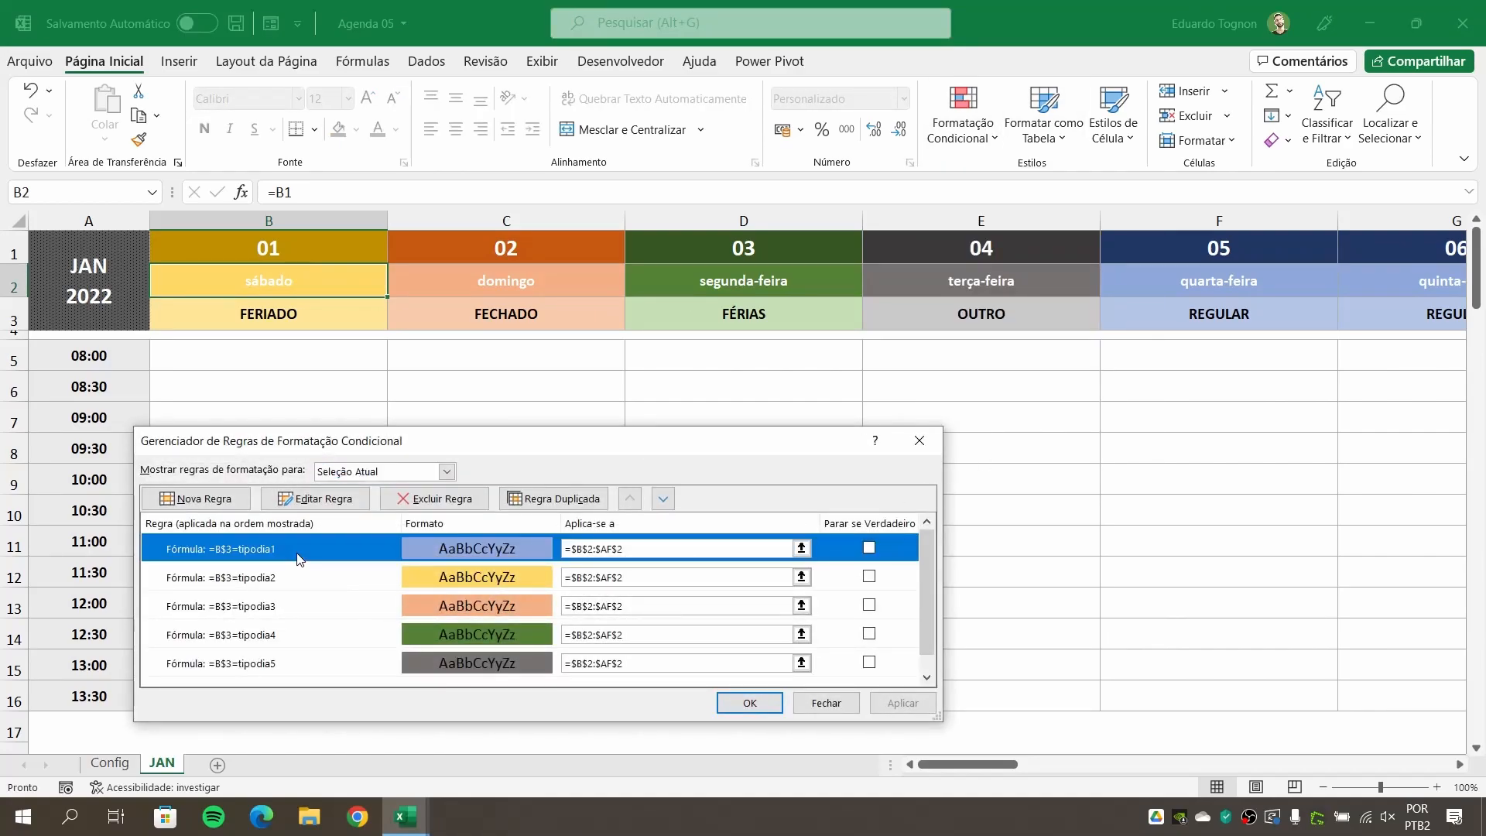
click(764, 692)
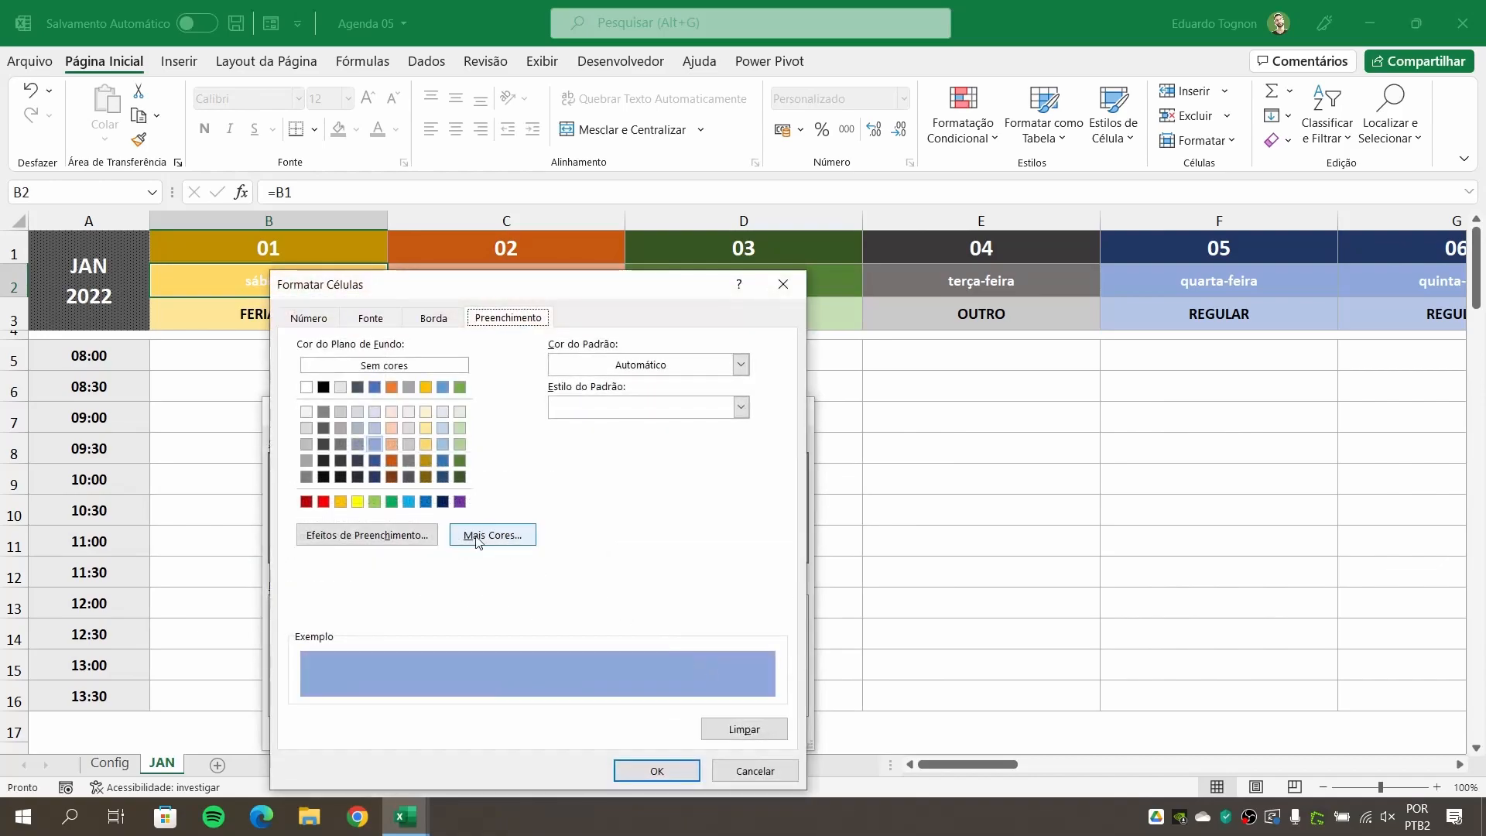
click(374, 477)
click(656, 771)
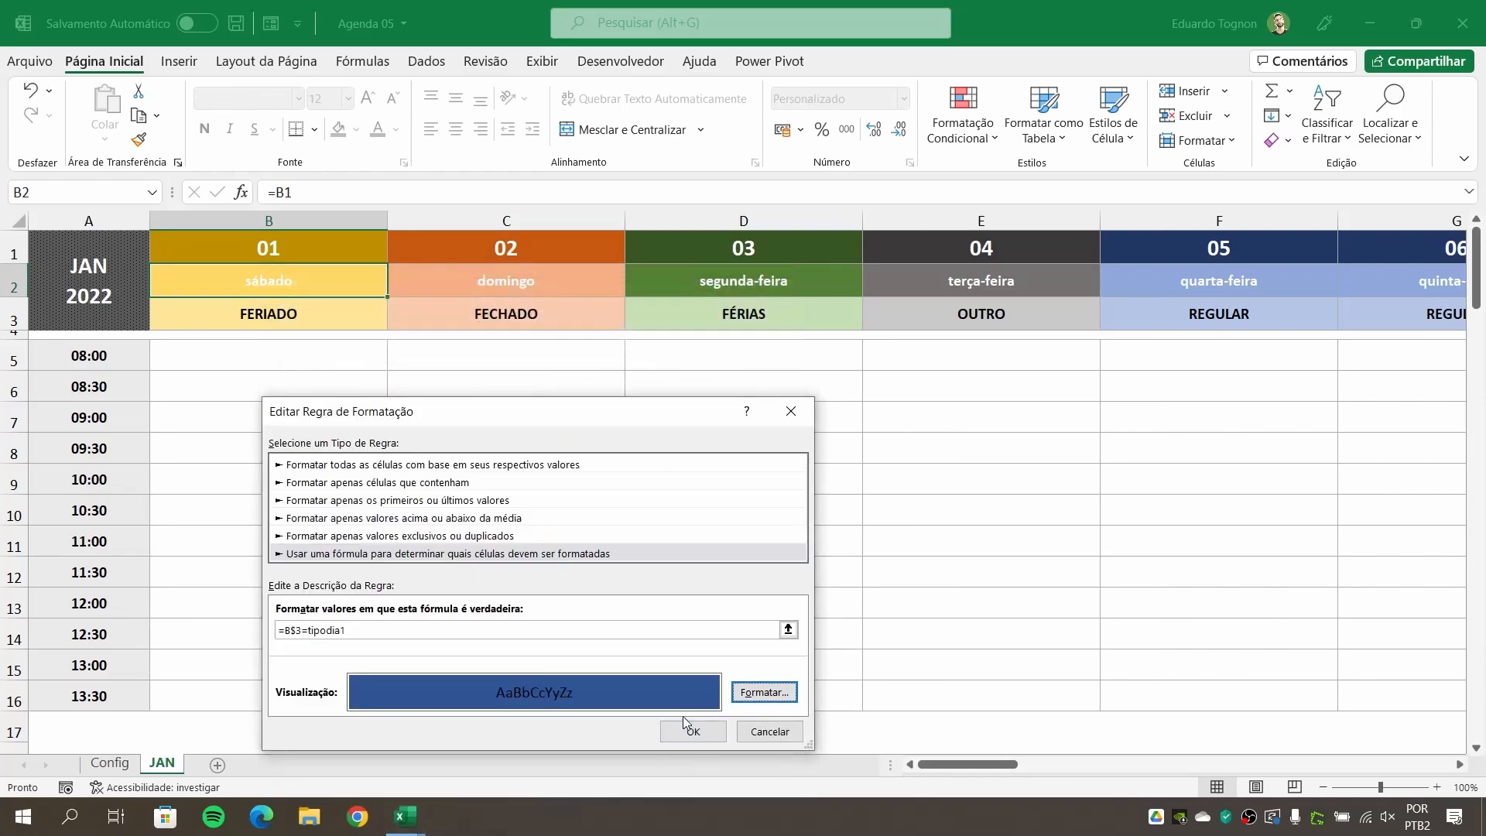
click(689, 731)
click(747, 706)
click(1199, 439)
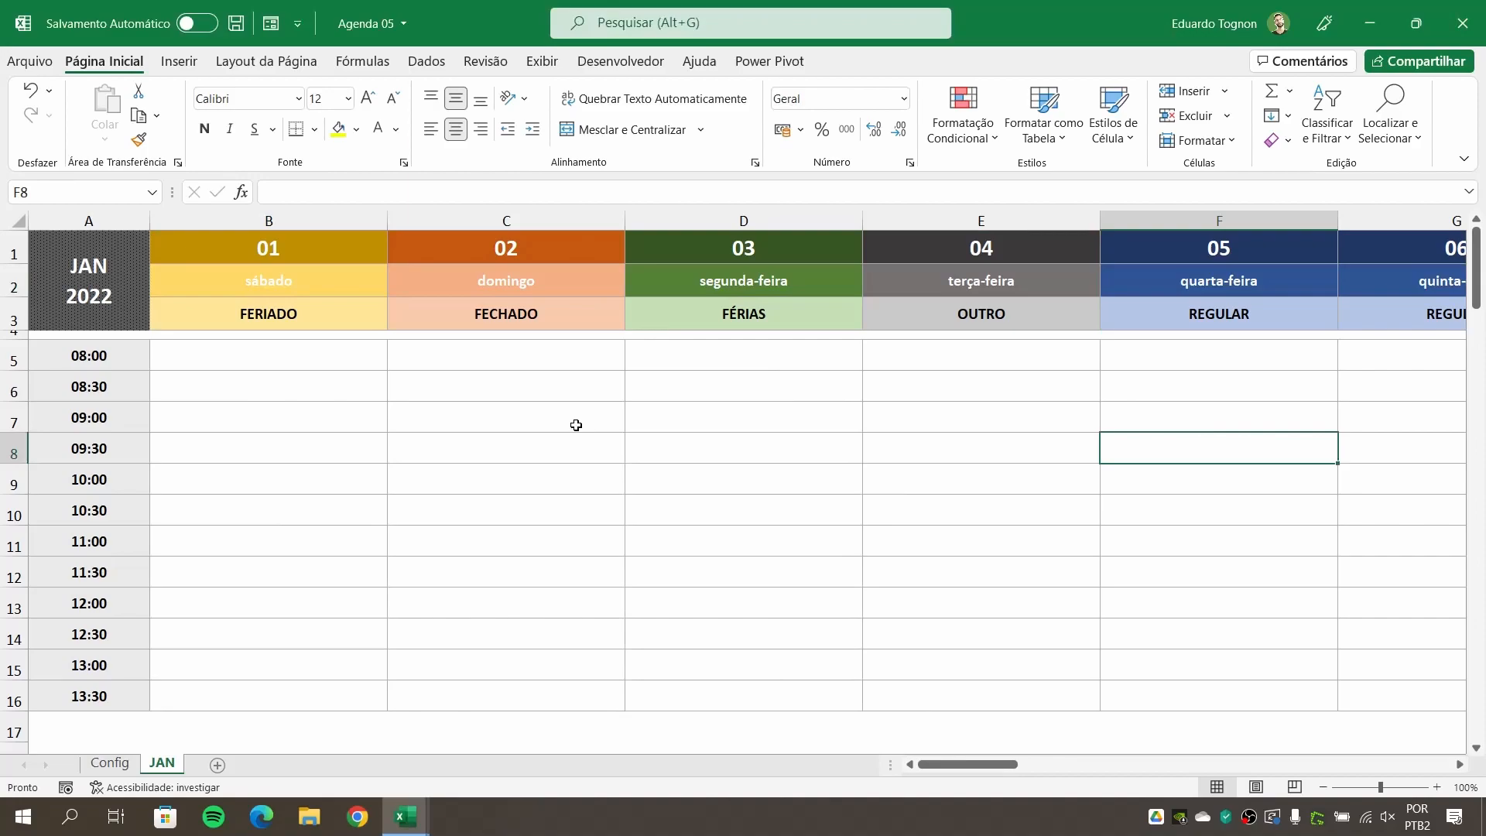
Test the header colours by switching day 01's type to REGULAR and back to FERIADO.
click(306, 310)
click(396, 321)
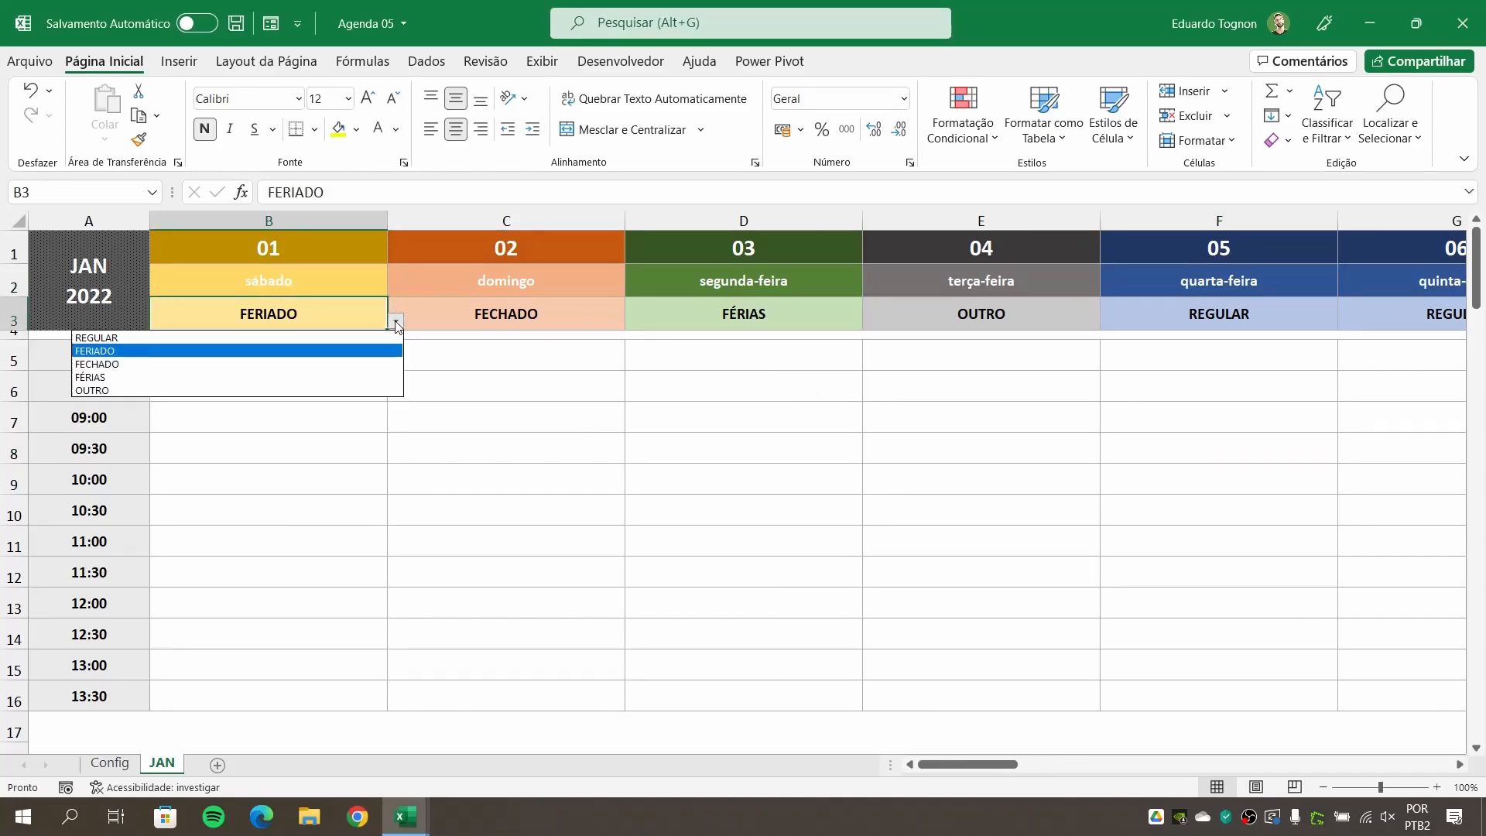
click(117, 338)
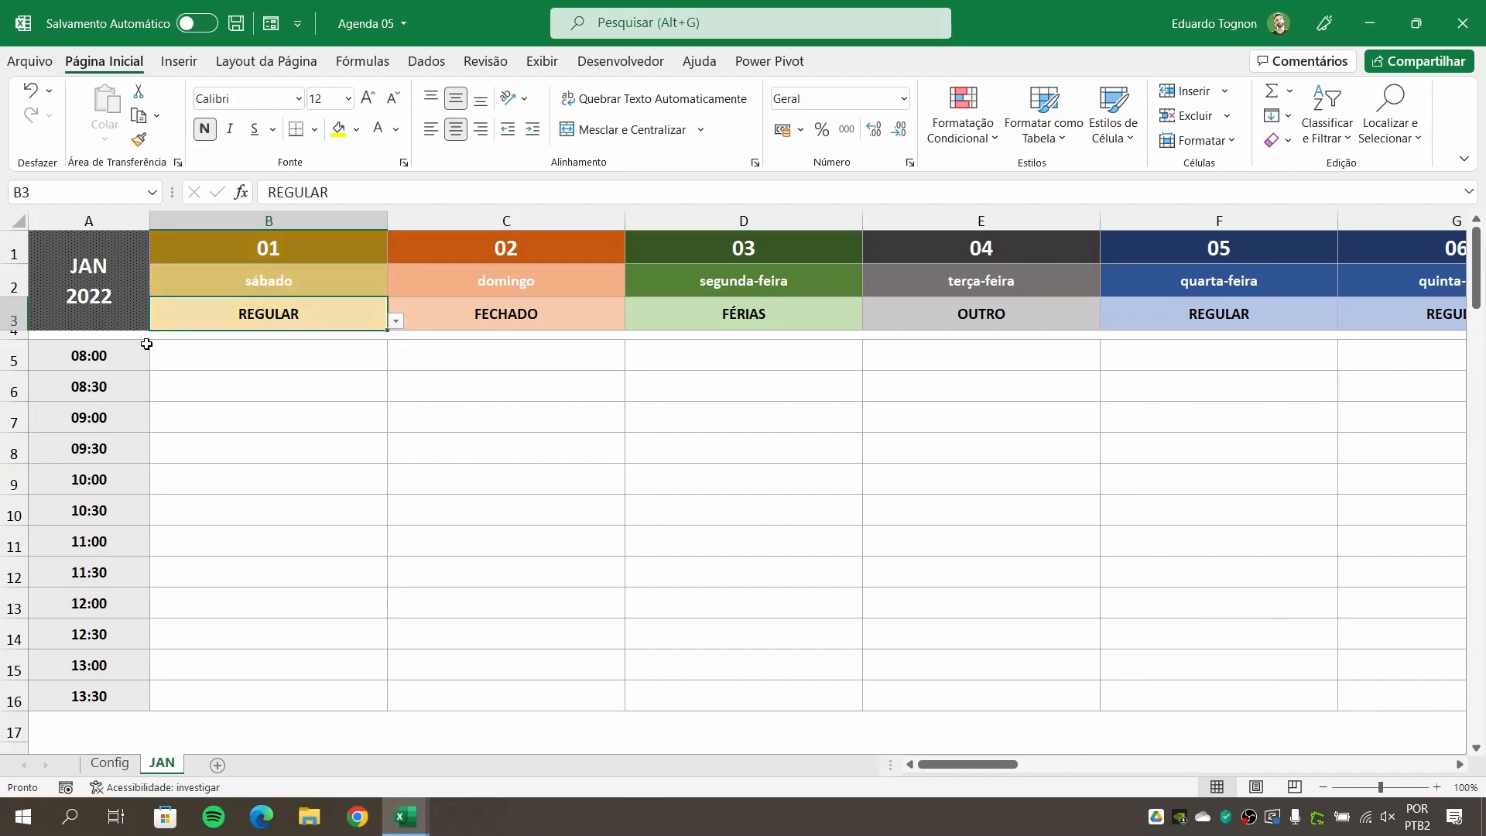
click(395, 320)
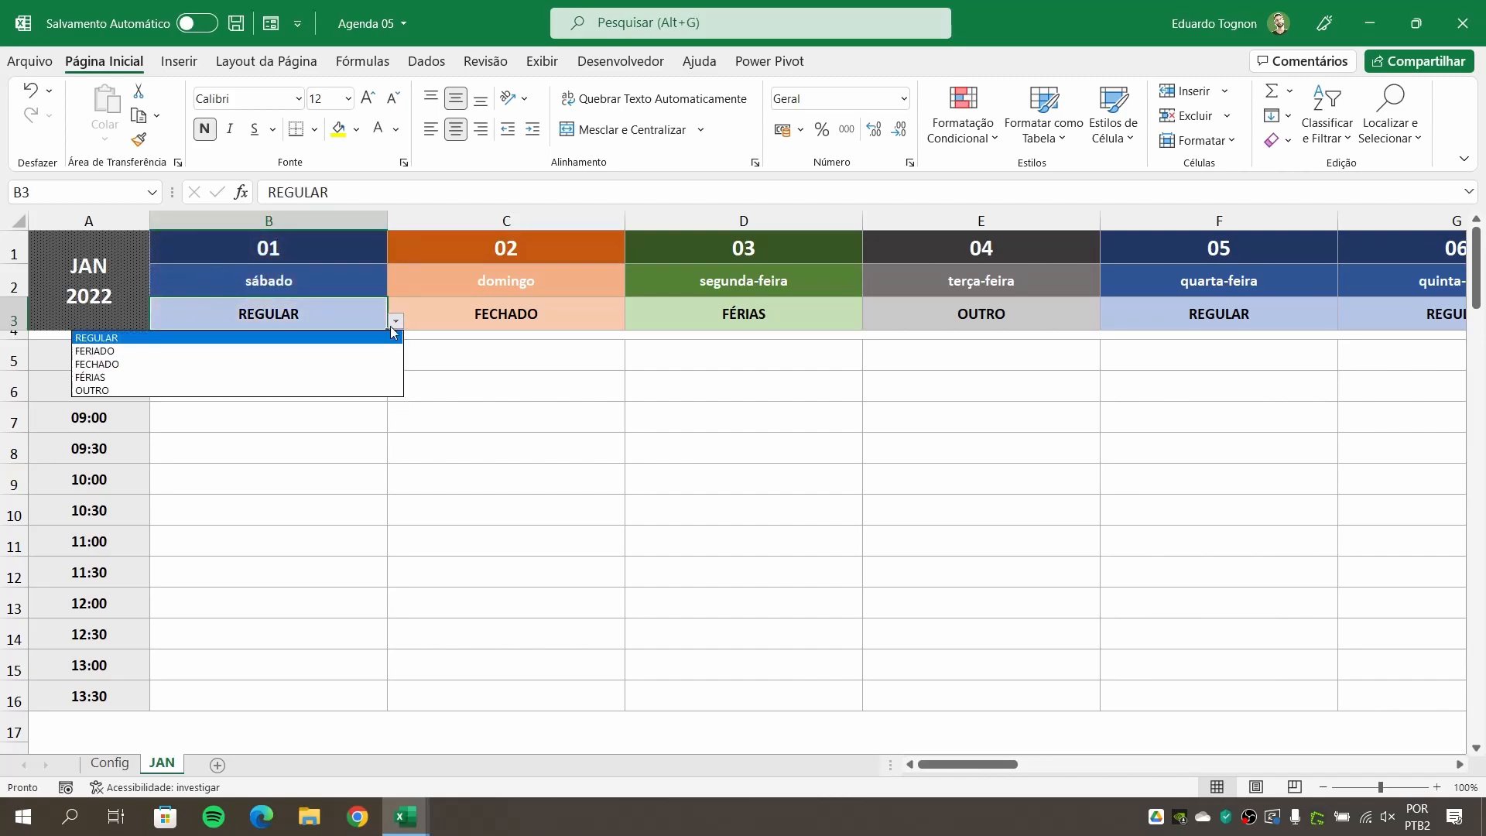
click(97, 350)
Set day 03's type to REGULAR and review the day-type colour table on the Config sheet.
click(801, 314)
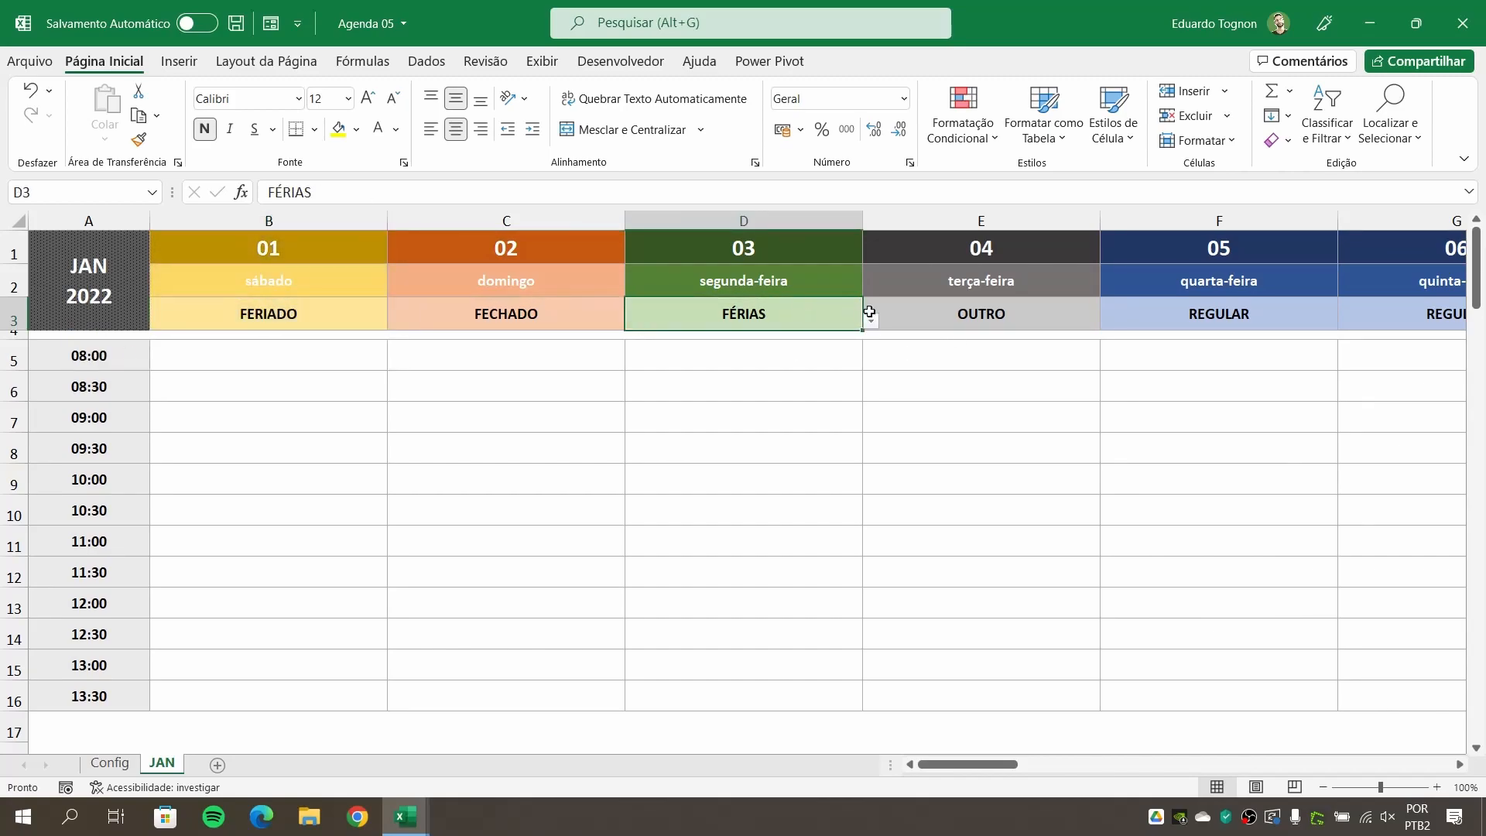
click(872, 321)
click(589, 340)
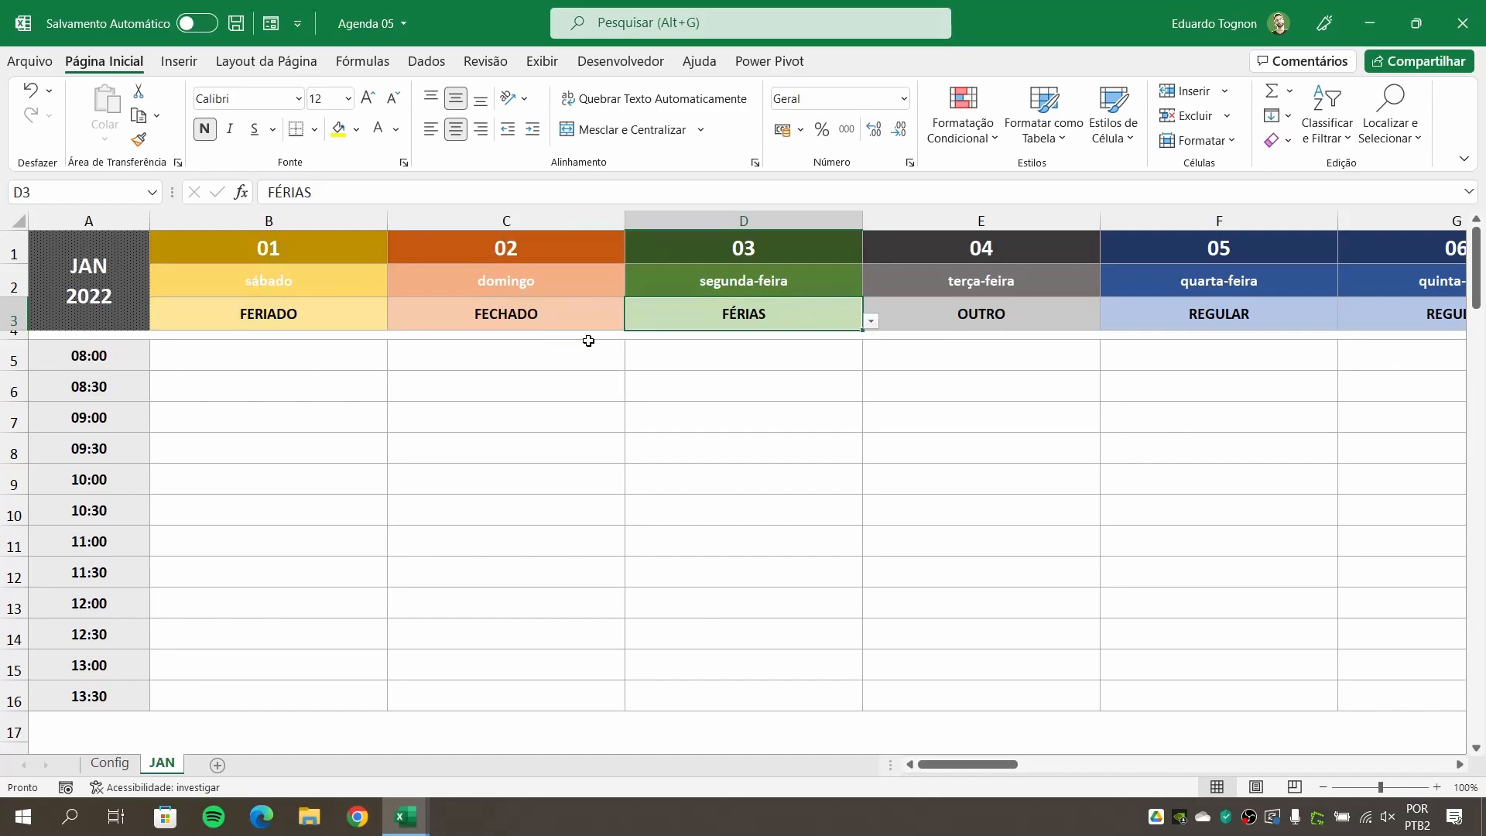
click(872, 511)
click(1053, 308)
click(1038, 408)
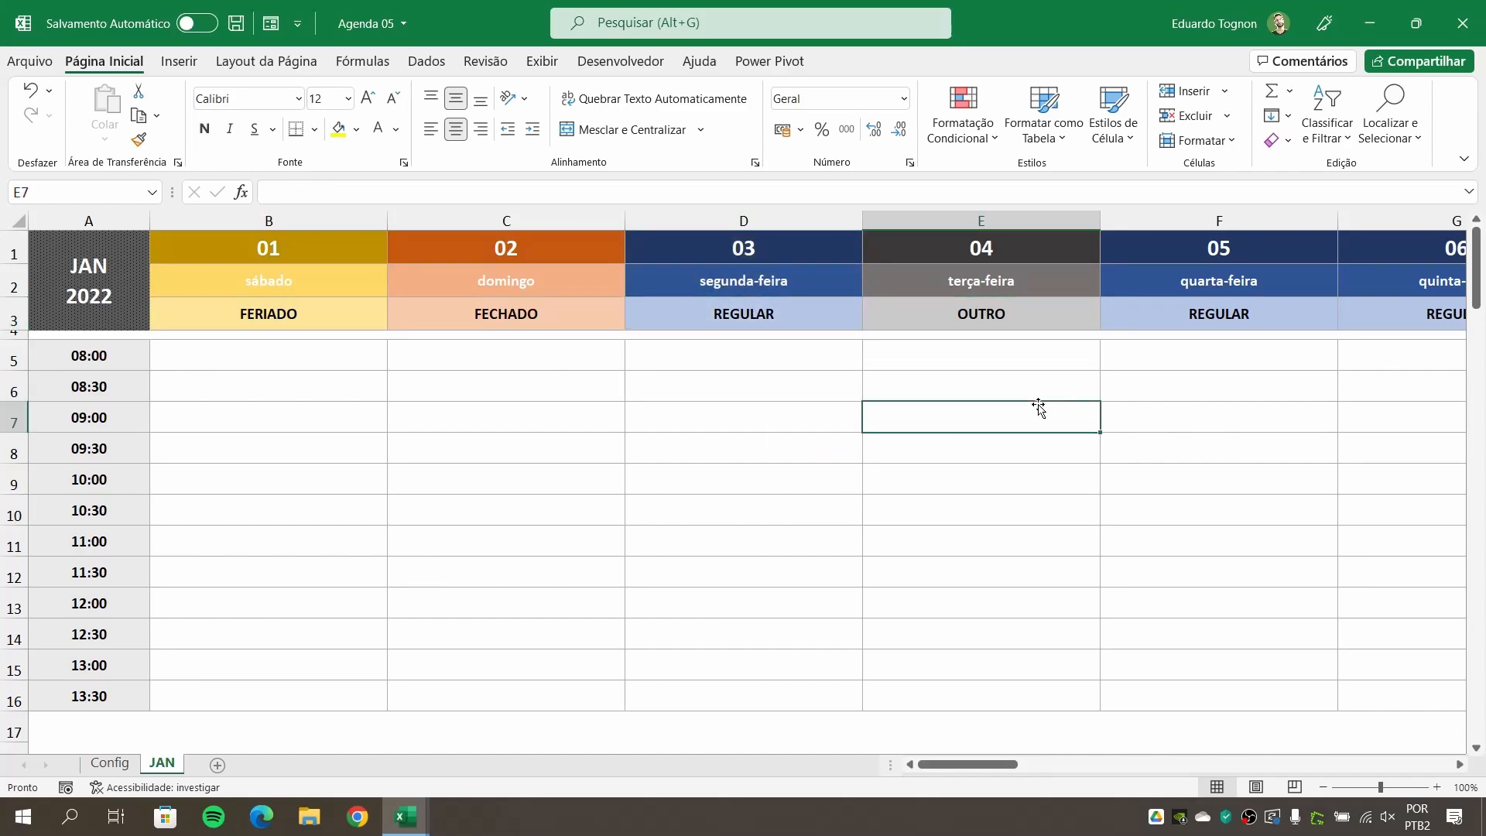
click(110, 764)
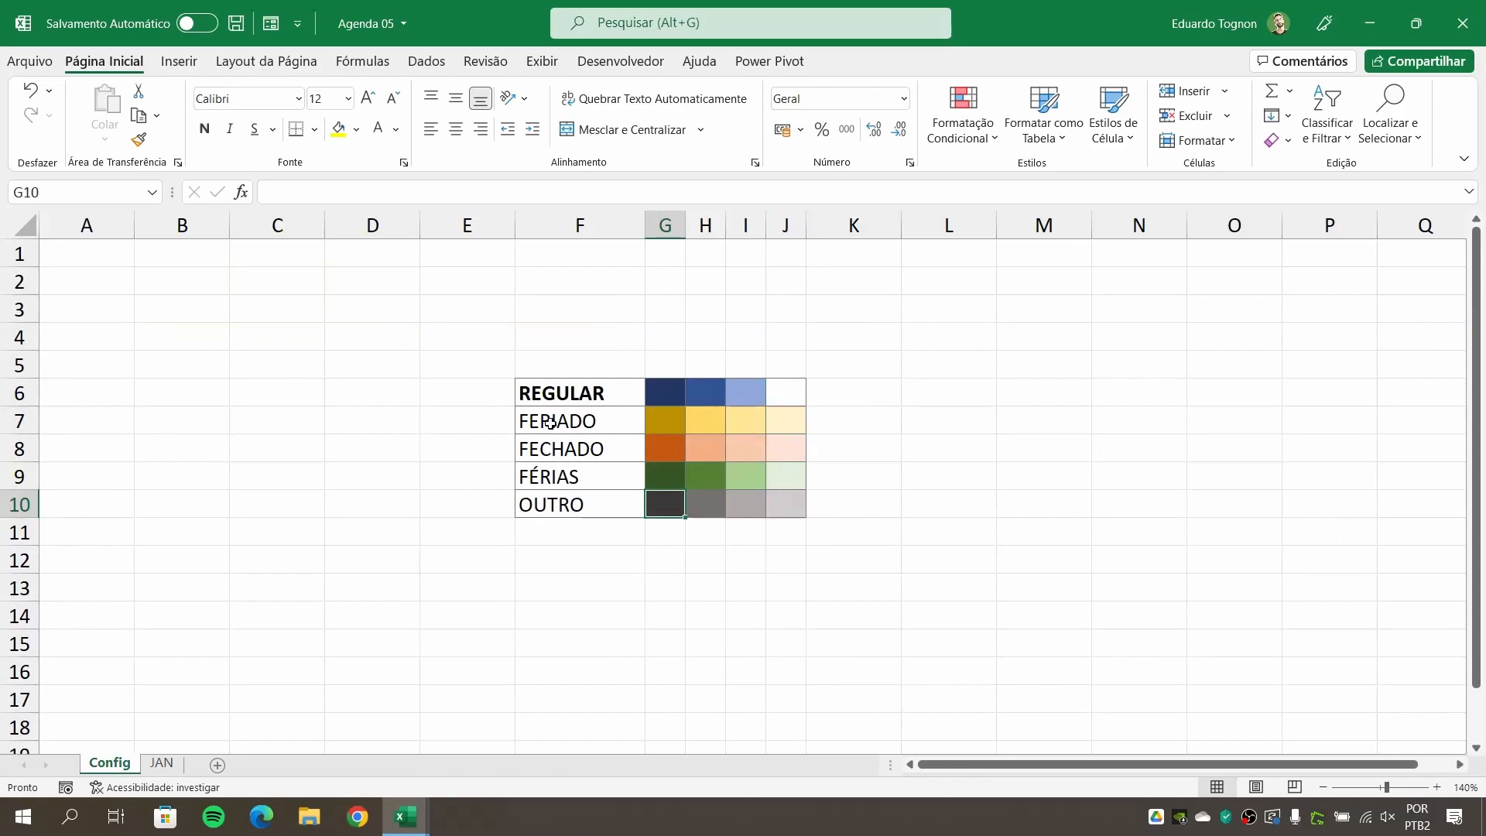
click(161, 764)
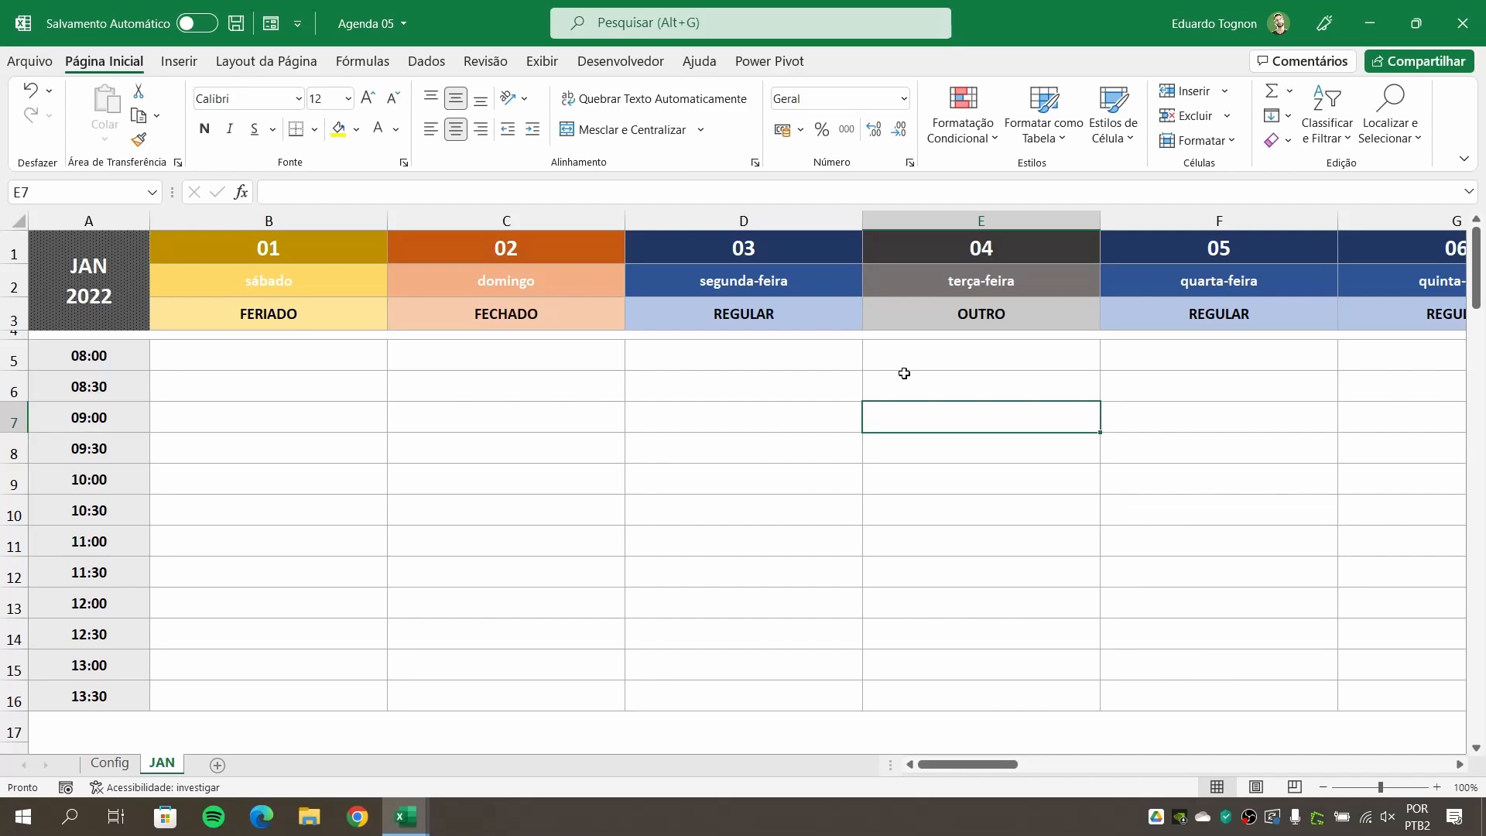
Save a copy of the workbook as Agenda 06 in the Agenda folder.
click(29, 62)
click(85, 308)
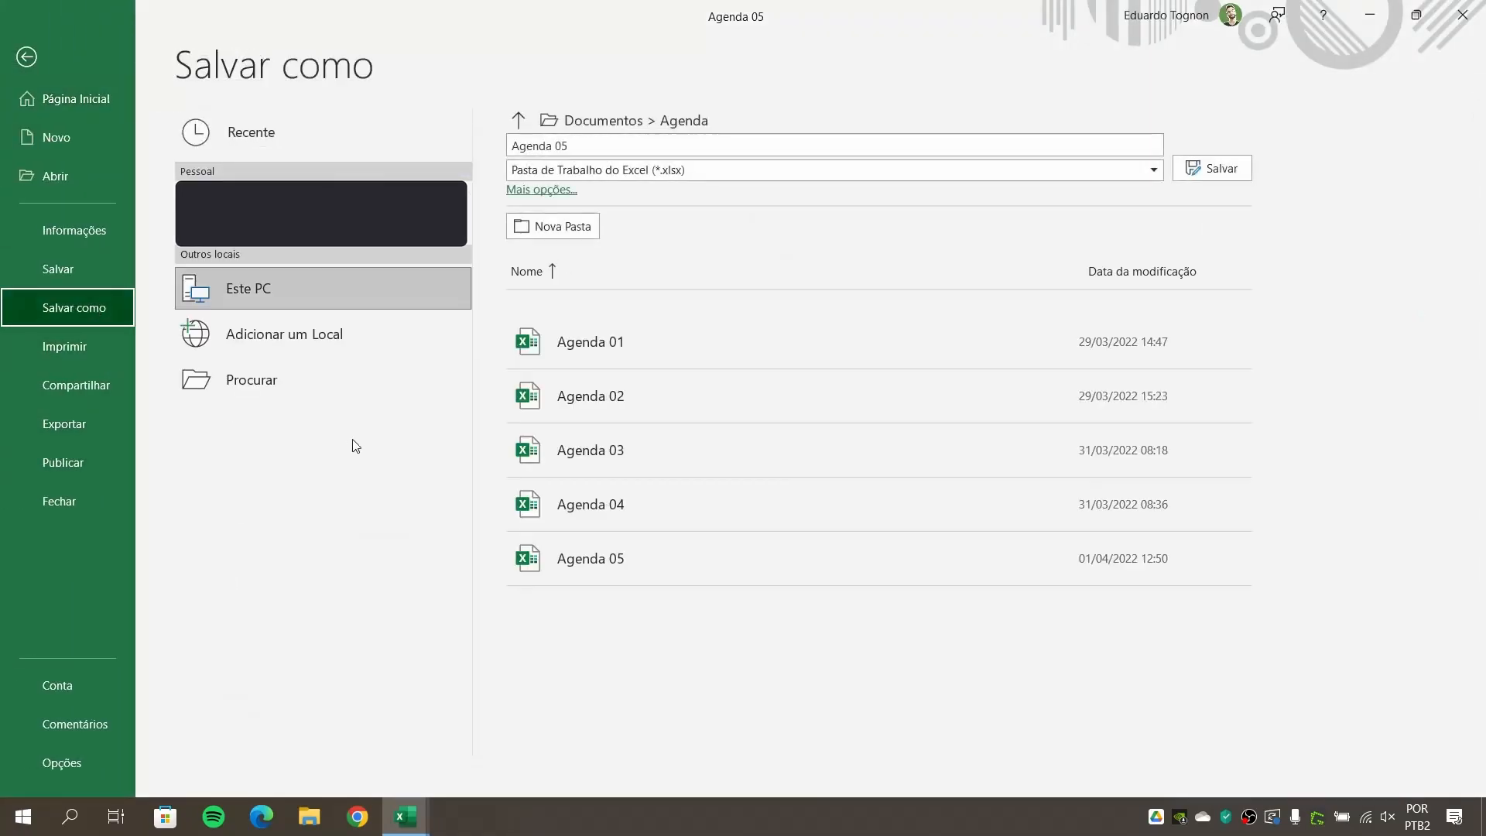
click(307, 383)
click(659, 490)
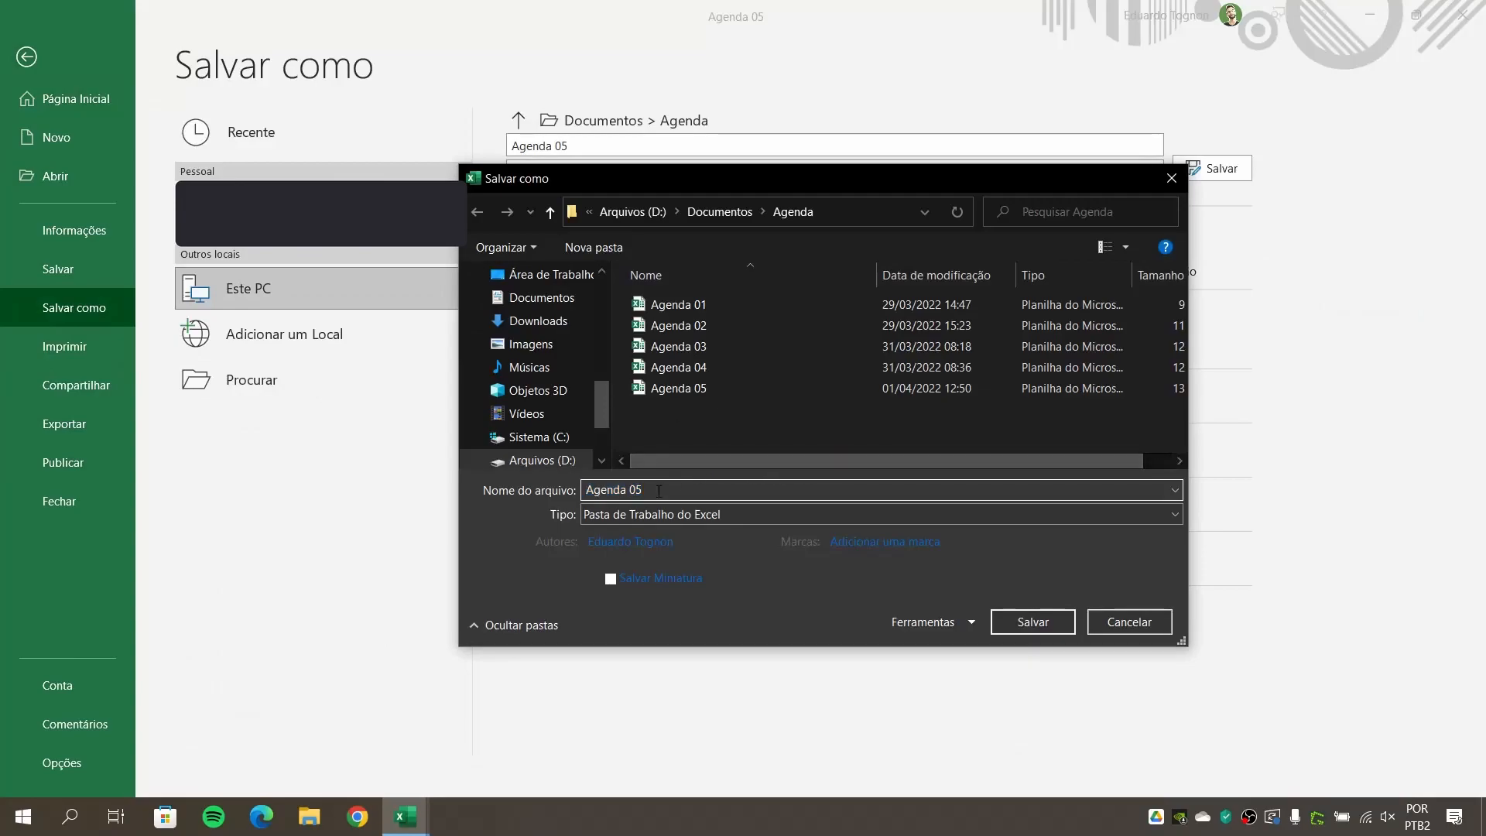
key(BackSpace)
text(6)
key(Return)
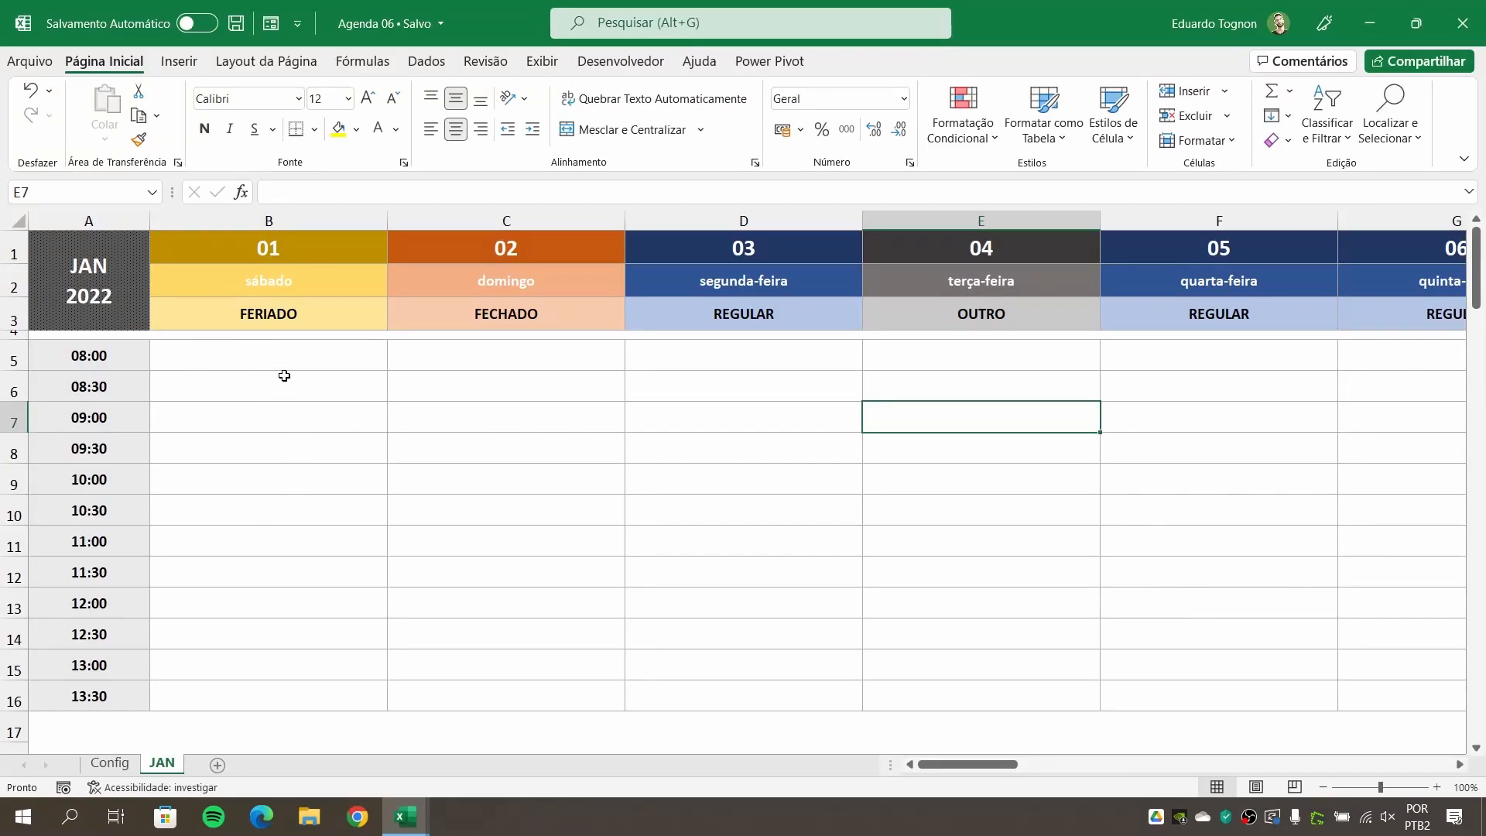
Switch to the Agenda 2022 - Excel Descomplicado workbook and set Destacar com cores on its Config sheet to Coluna completa.
mouse_move(402, 816)
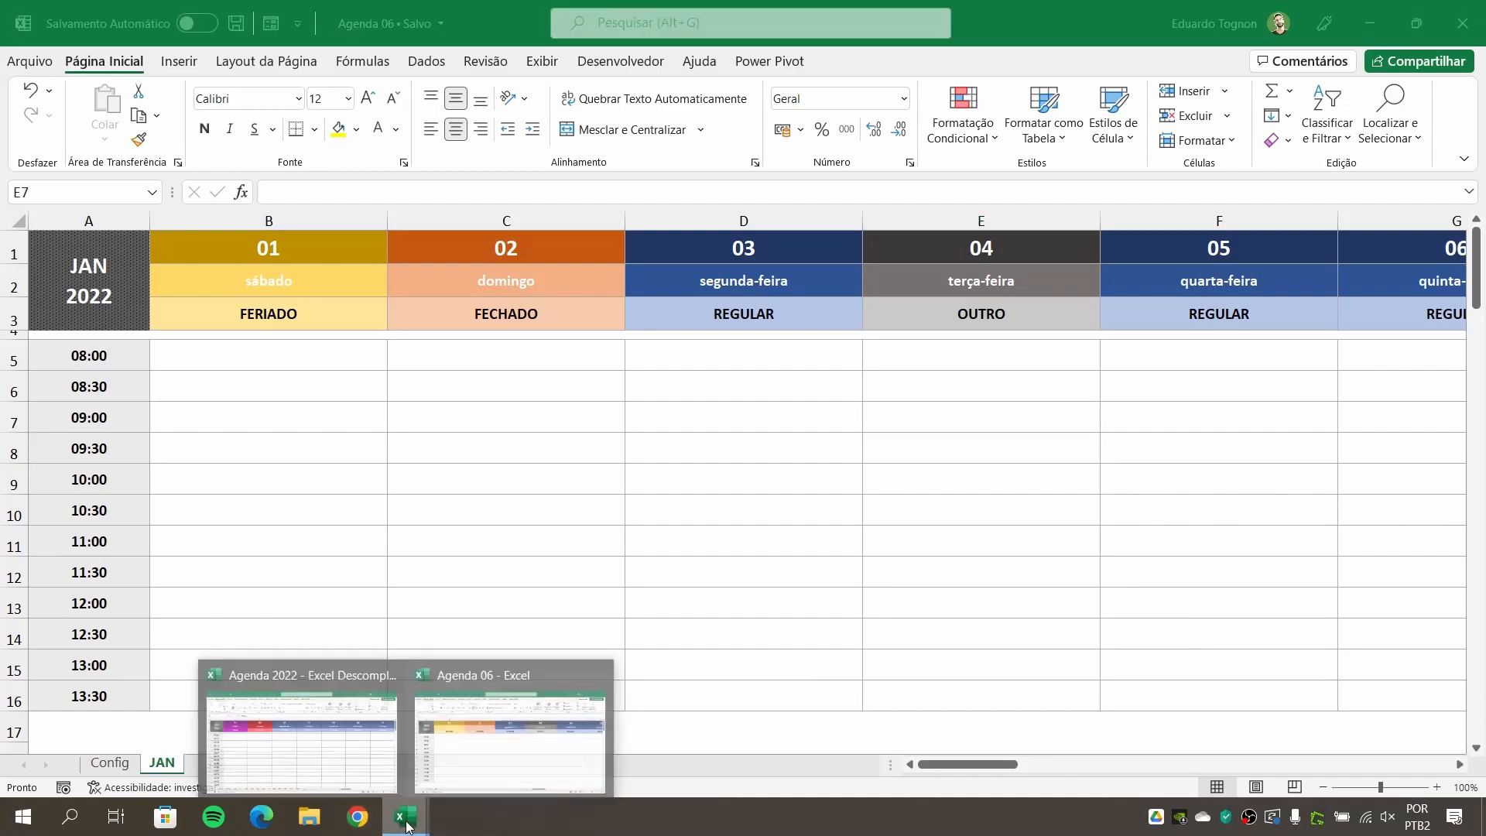
click(329, 697)
click(167, 762)
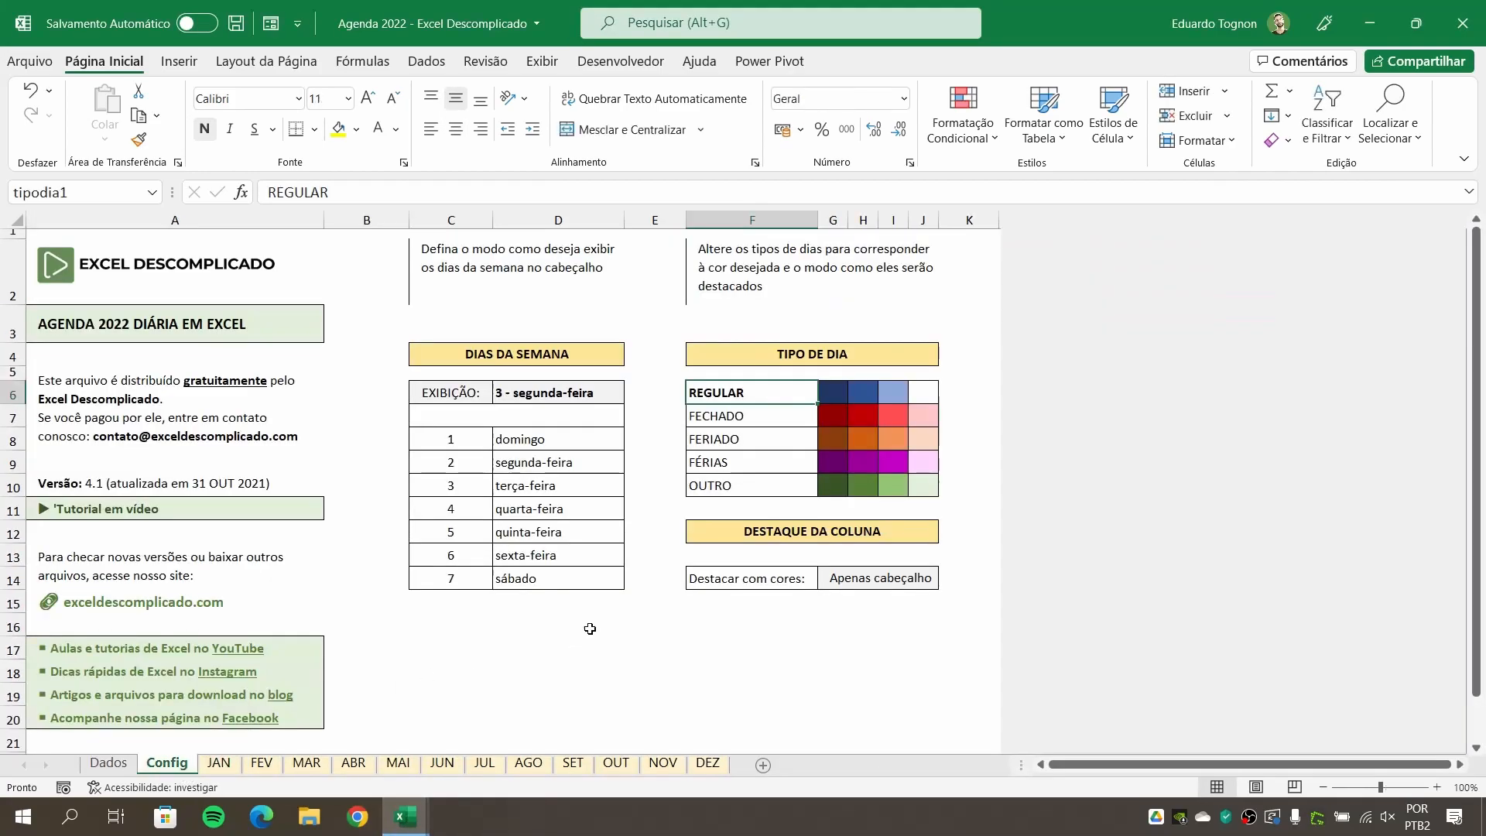
click(905, 587)
click(947, 580)
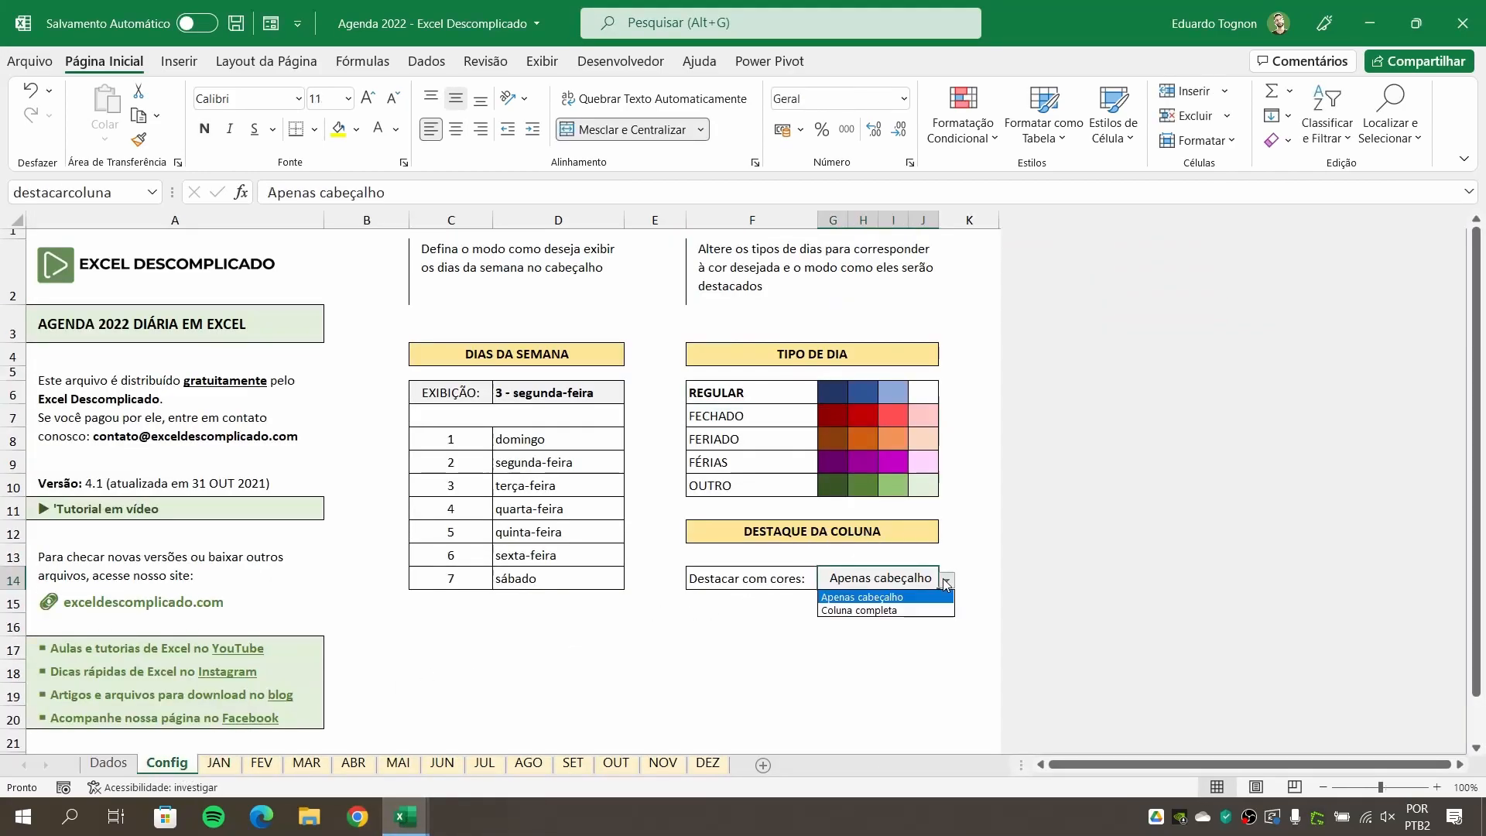
click(902, 598)
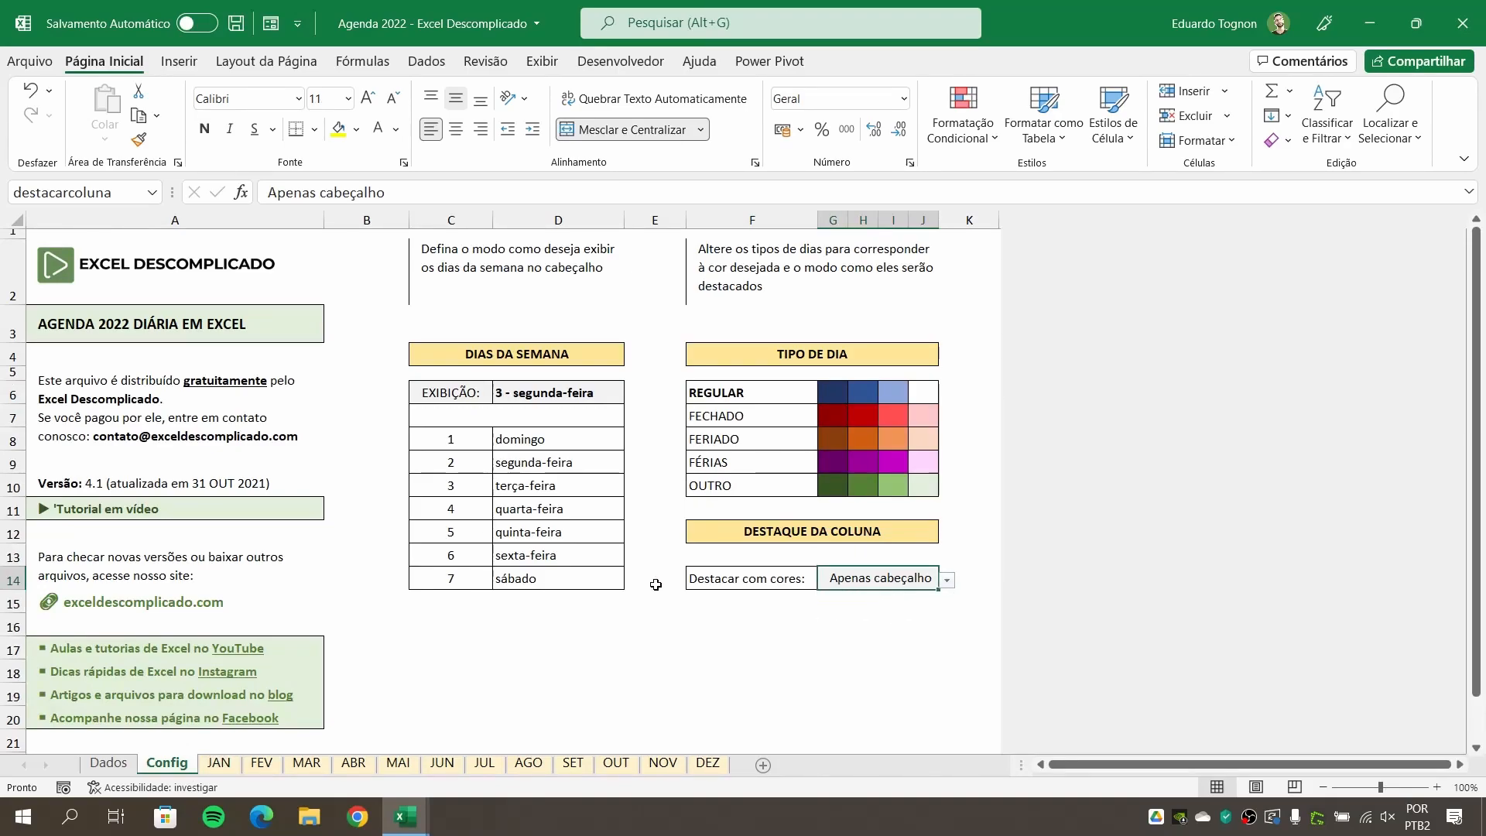
click(946, 580)
click(859, 612)
Examine the full-column shading of days 01 and 02 on the Agenda 2022 workbook's JAN sheet.
click(219, 763)
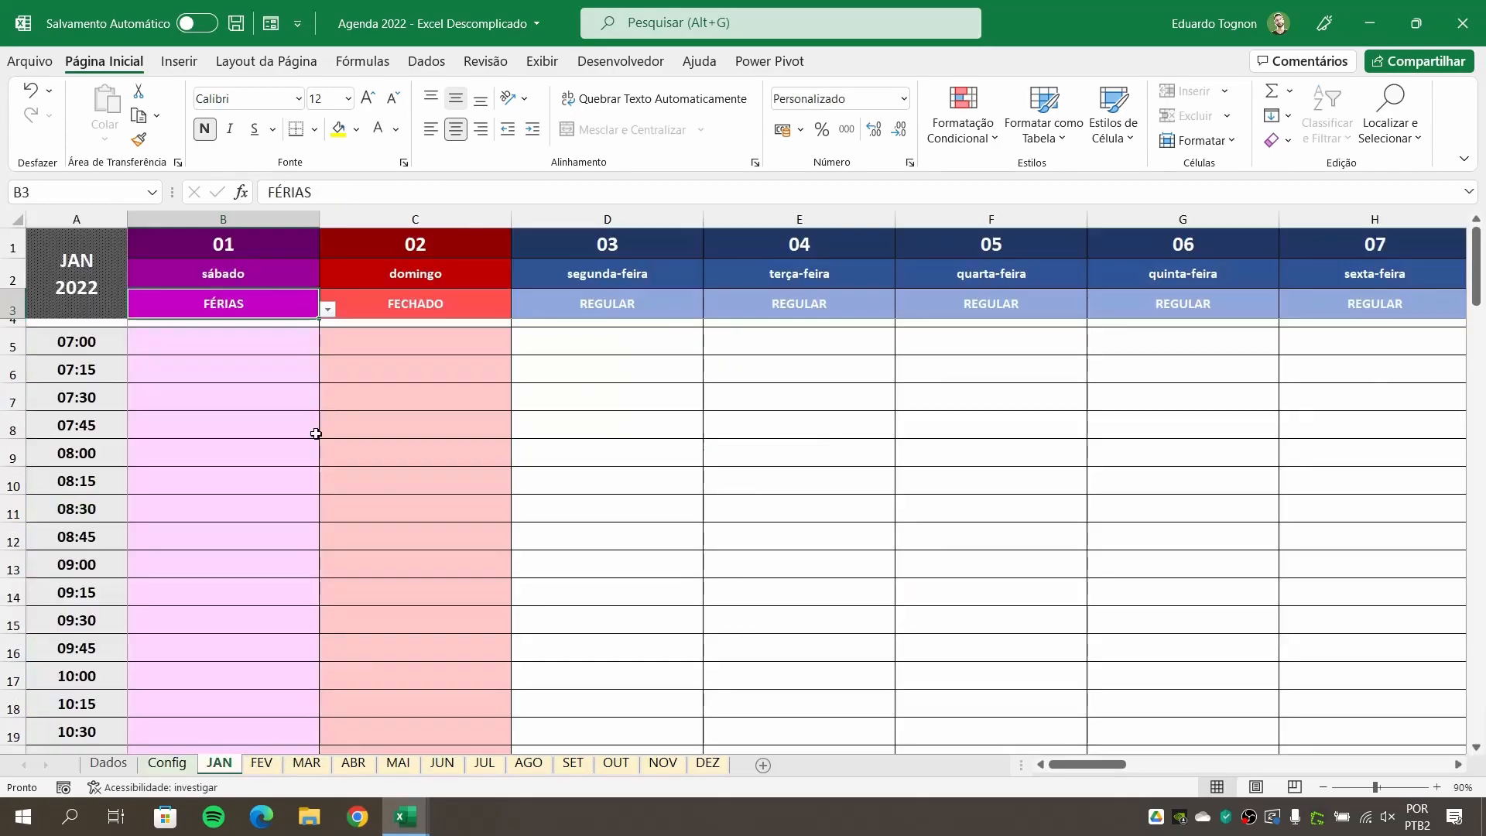
drag(253, 349, 216, 600)
click(408, 487)
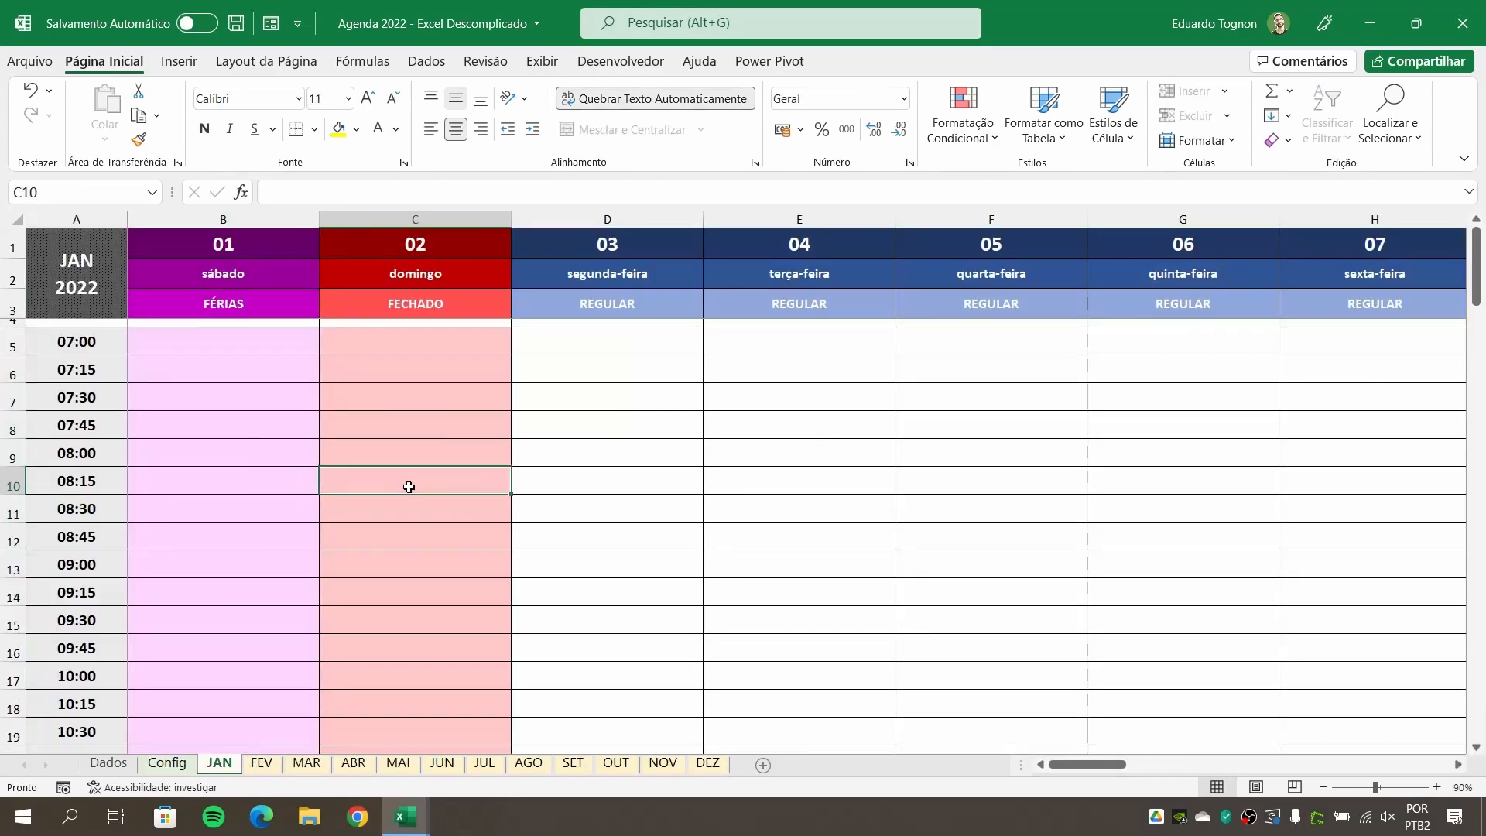